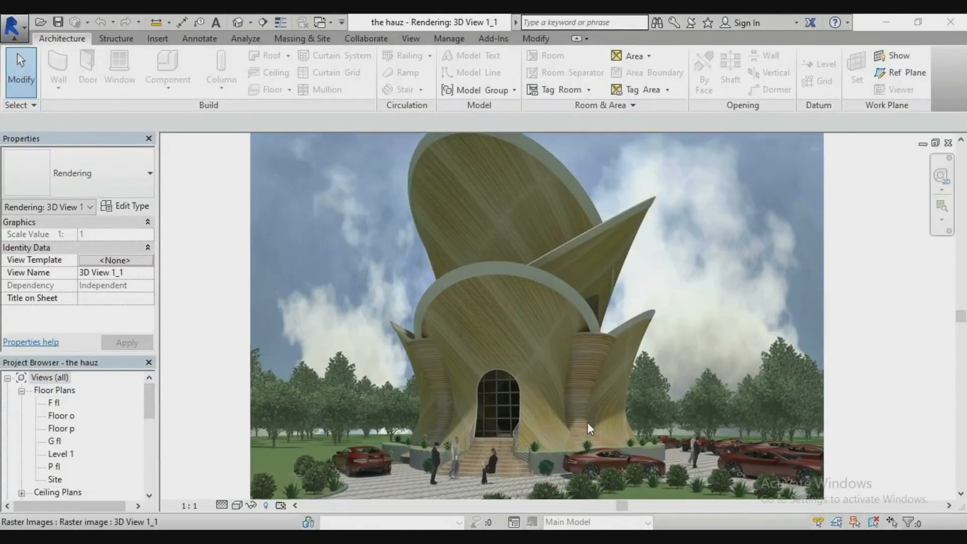
- Examine the finished building in the perspective views 3D View 1 and 3D View 2
{"action": "scroll", "coordinate": [73, 461], "scroll_direction": "down", "scroll_amount": 2}
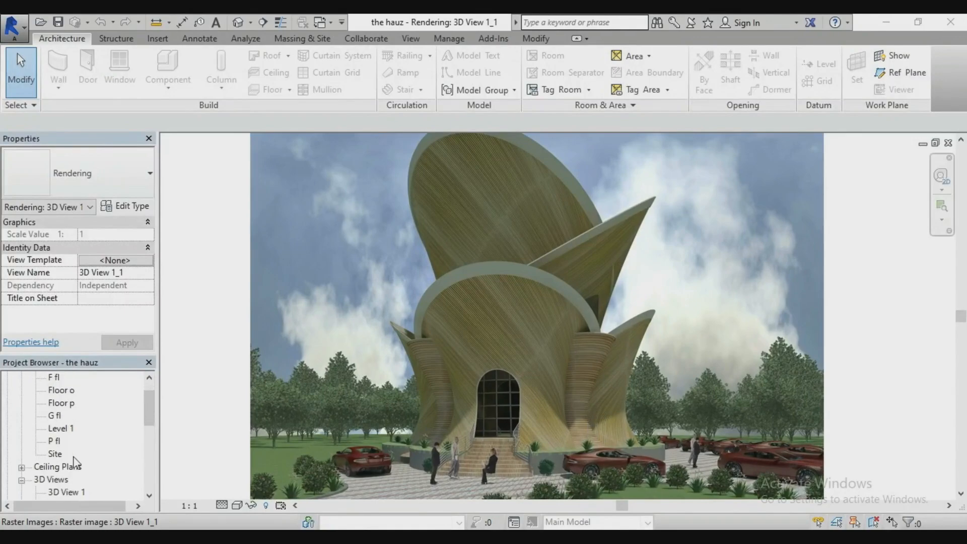
{"action": "scroll", "coordinate": [75, 462], "scroll_direction": "down", "scroll_amount": 3}
{"action": "left_click", "coordinate": [67, 454]}
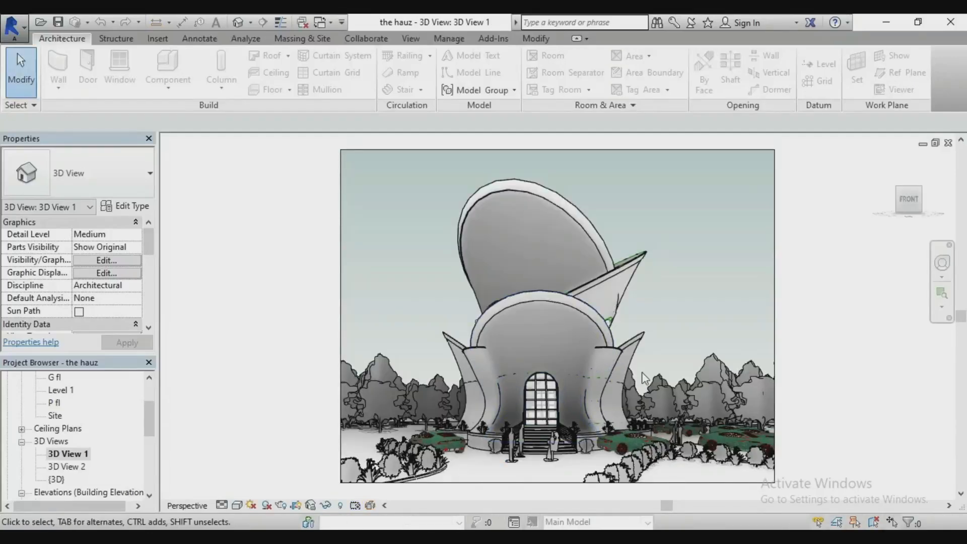
{"action": "scroll", "coordinate": [642, 377], "scroll_direction": "up", "scroll_amount": 1}
{"action": "scroll", "coordinate": [644, 378], "scroll_direction": "up", "scroll_amount": 1}
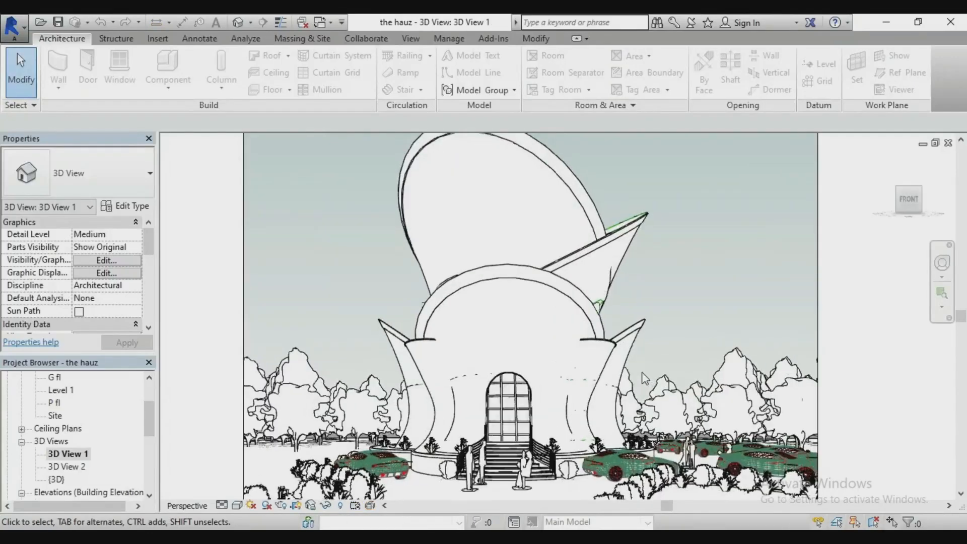
{"action": "double_click", "coordinate": [75, 467]}
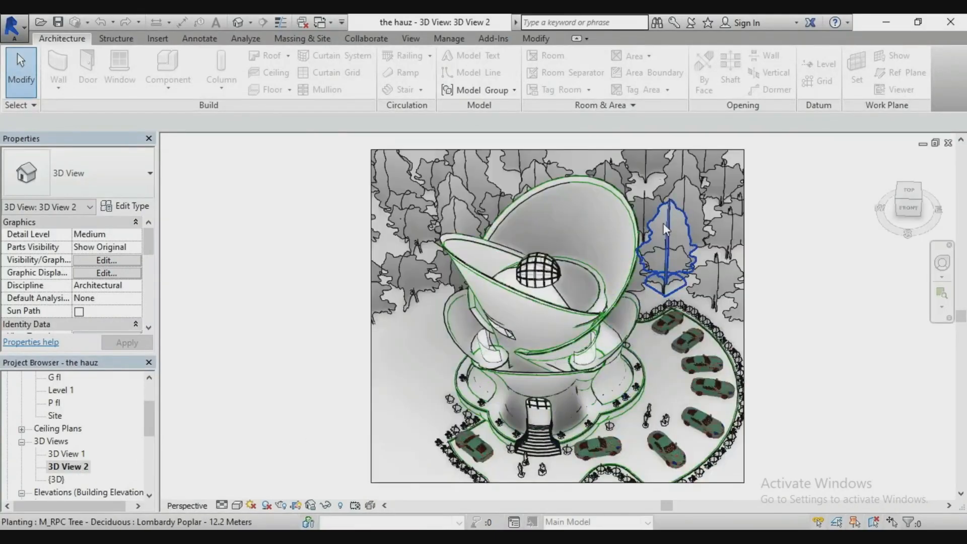
{"action": "scroll", "coordinate": [596, 391], "scroll_direction": "up", "scroll_amount": 2}
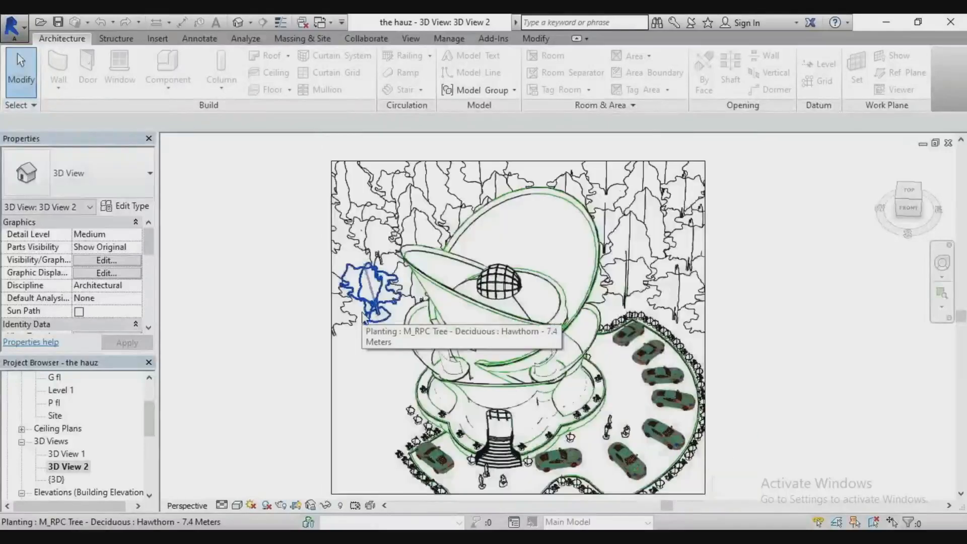
{"action": "scroll", "coordinate": [362, 315], "scroll_direction": "down", "scroll_amount": 1}
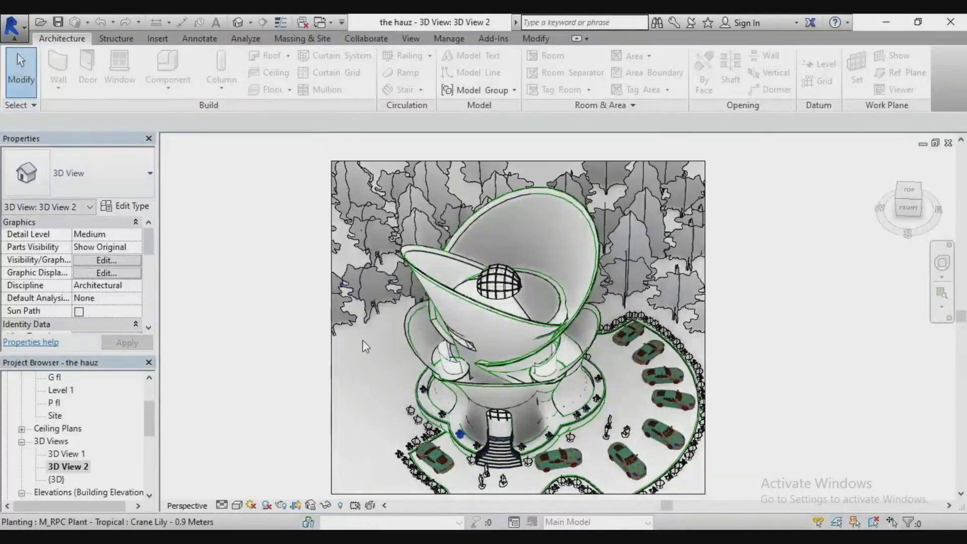
- Open the South elevation and inspect the curved building shells and entrance up close
{"action": "scroll", "coordinate": [94, 439], "scroll_direction": "down", "scroll_amount": 1}
{"action": "scroll", "coordinate": [94, 439], "scroll_direction": "down", "scroll_amount": 2}
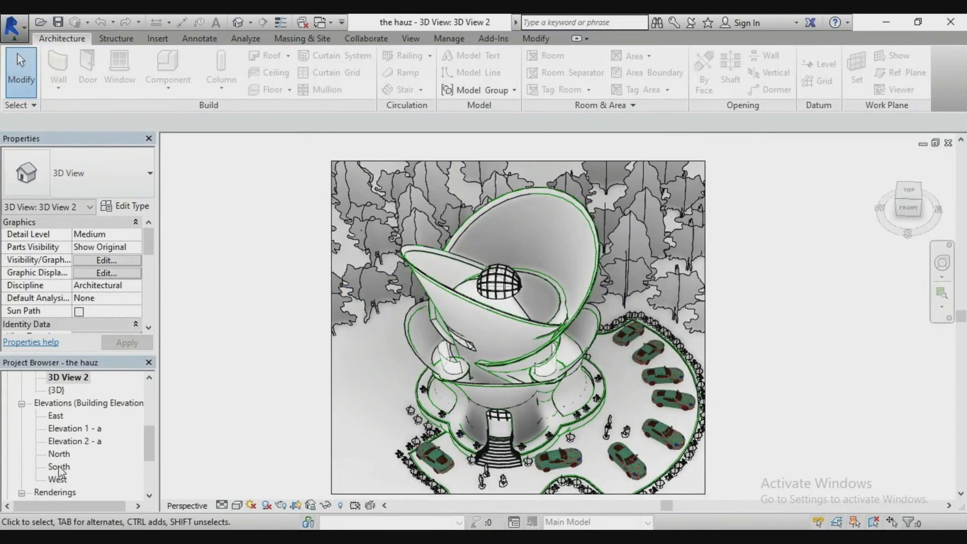
{"action": "double_click", "coordinate": [59, 467]}
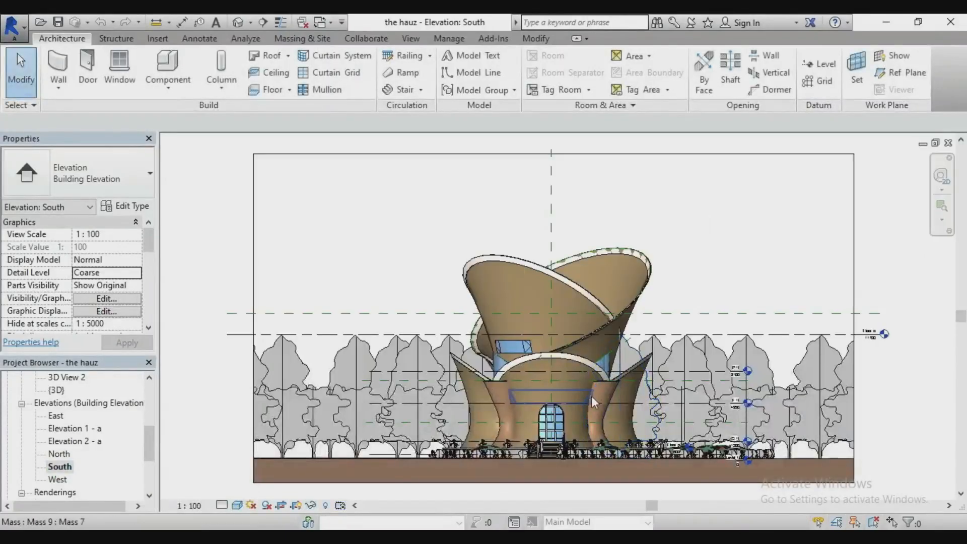
{"action": "scroll", "coordinate": [591, 396], "scroll_direction": "up", "scroll_amount": 3}
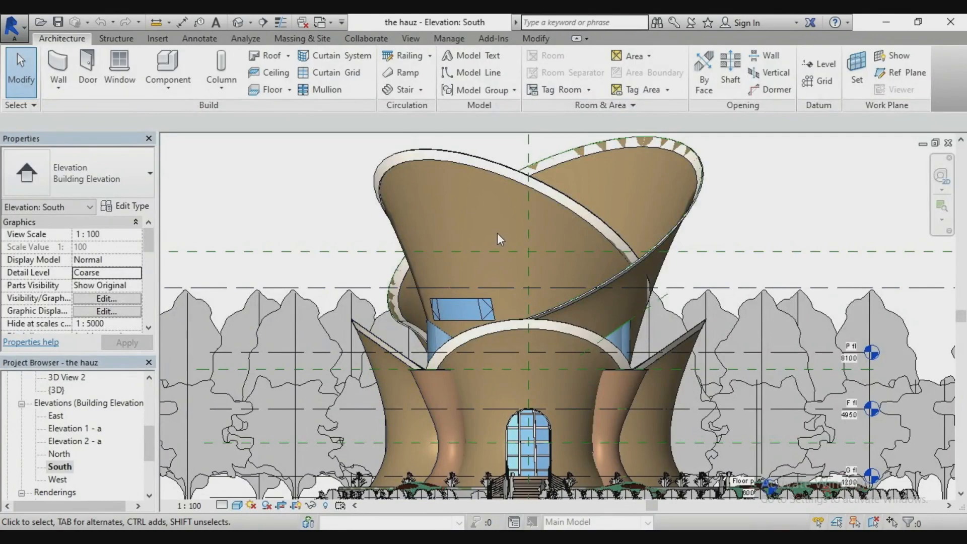
{"action": "scroll", "coordinate": [499, 255], "scroll_direction": "down", "scroll_amount": 1}
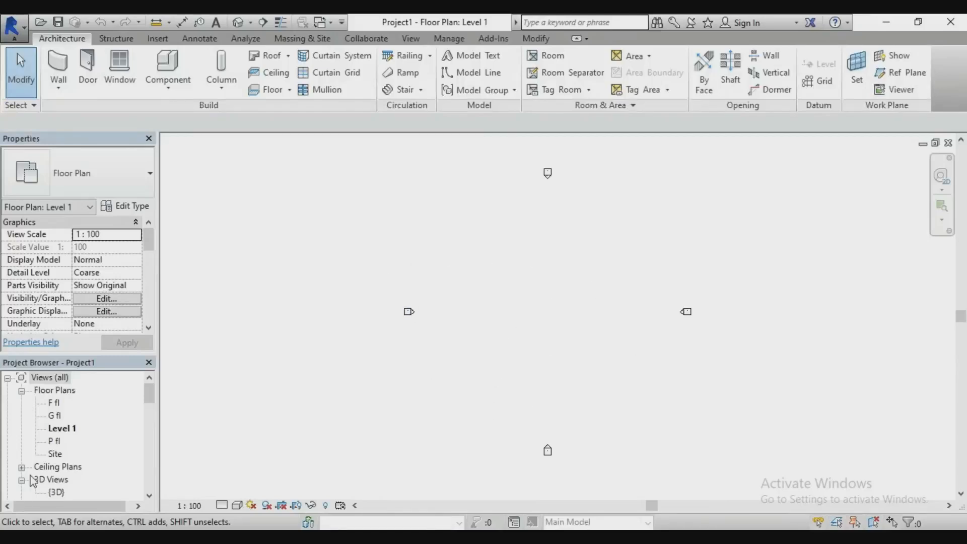
{"action": "left_click", "coordinate": [62, 428]}
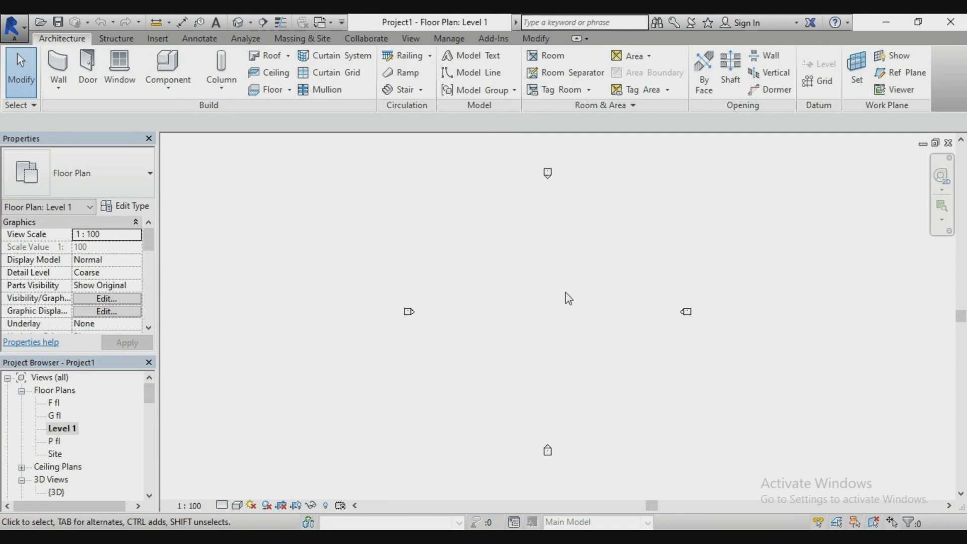
{"action": "scroll", "coordinate": [568, 298], "scroll_direction": "up", "scroll_amount": 1}
{"action": "scroll", "coordinate": [489, 302], "scroll_direction": "down", "scroll_amount": 1}
{"action": "scroll", "coordinate": [548, 328], "scroll_direction": "up", "scroll_amount": 1}
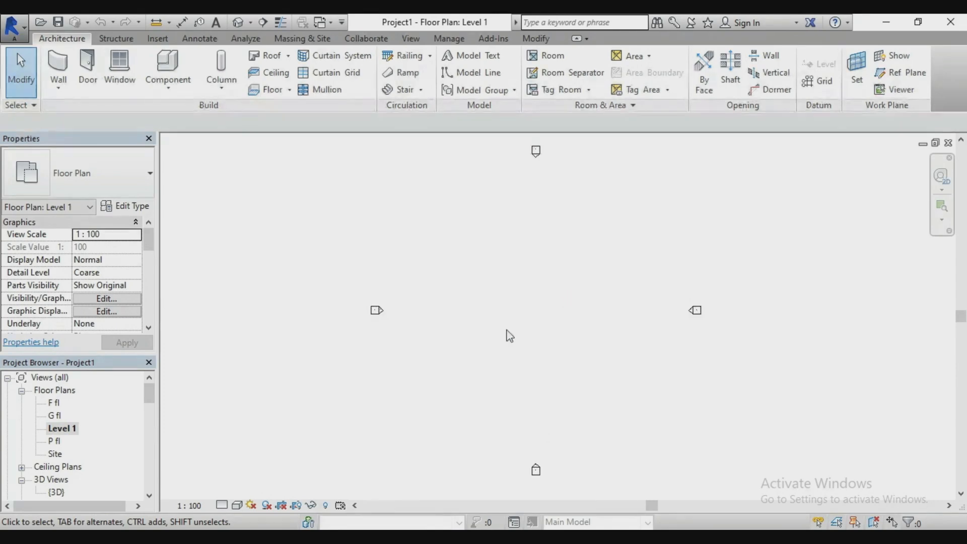
{"action": "scroll", "coordinate": [508, 329], "scroll_direction": "down", "scroll_amount": 1}
{"action": "scroll", "coordinate": [554, 331], "scroll_direction": "up", "scroll_amount": 1}
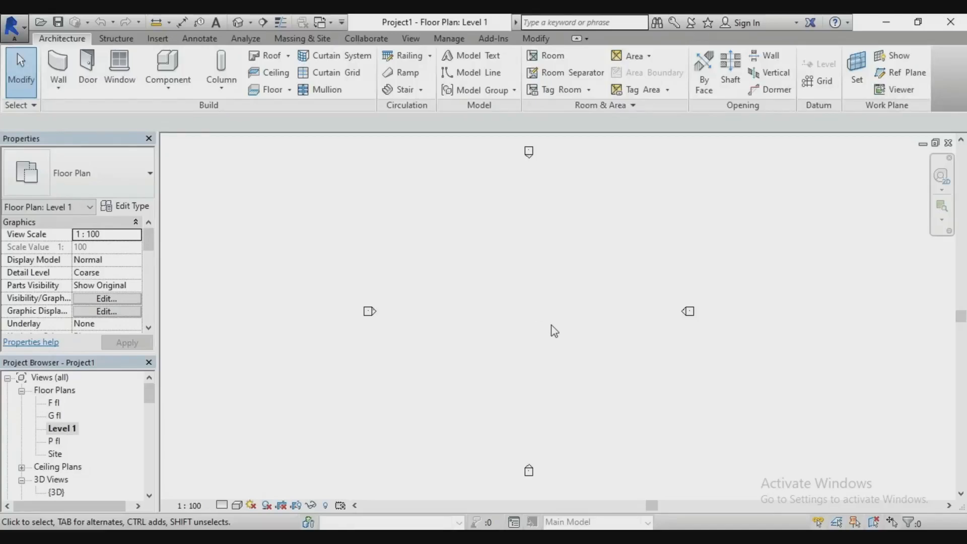
- Draw a horizontal detail line about 47000 long between the west and east elevation markers on the Level 1 plan
{"action": "key", "text": "d"}
{"action": "key", "text": "l"}
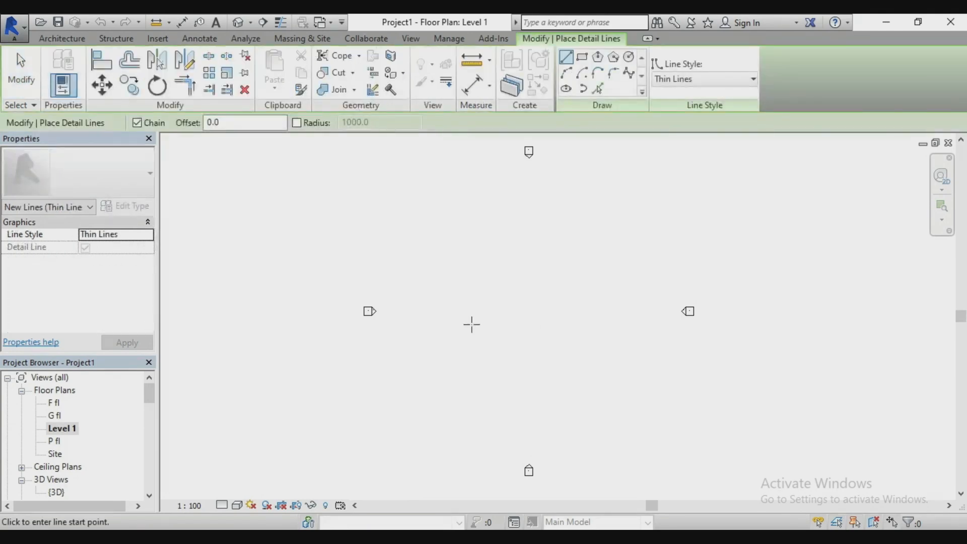
{"action": "left_click", "coordinate": [378, 311]}
{"action": "left_click", "coordinate": [377, 269]}
{"action": "left_click", "coordinate": [610, 269]}
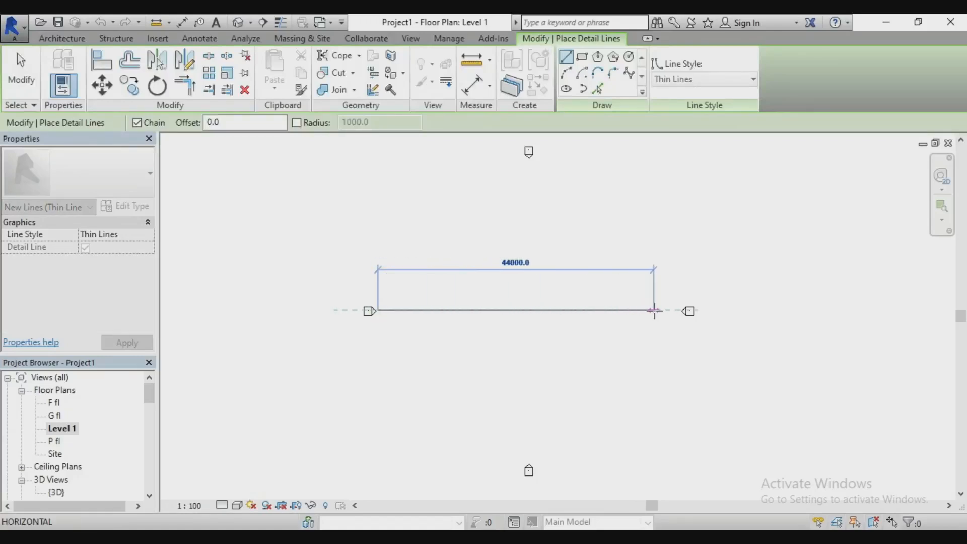
{"action": "left_click", "coordinate": [675, 311]}
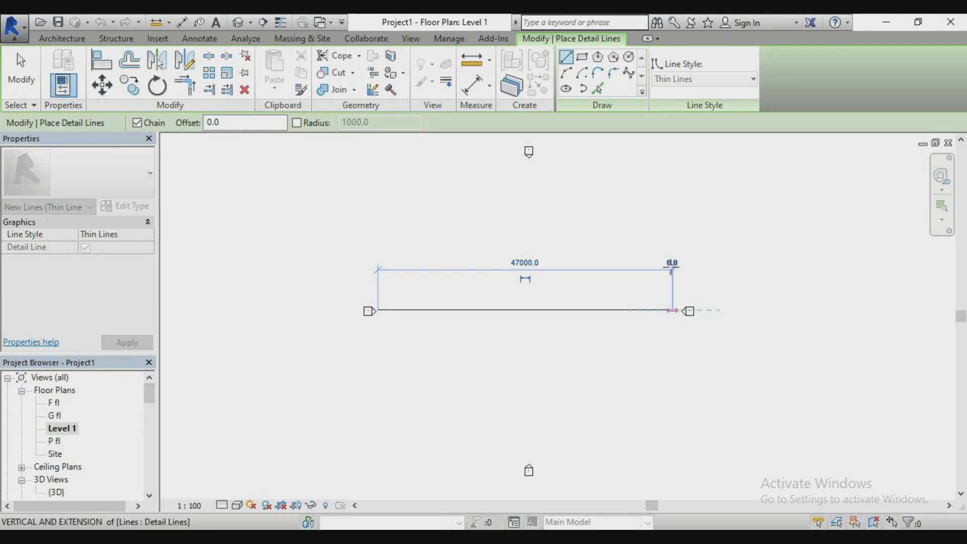
{"action": "right_click", "coordinate": [654, 239]}
{"action": "left_click", "coordinate": [668, 246]}
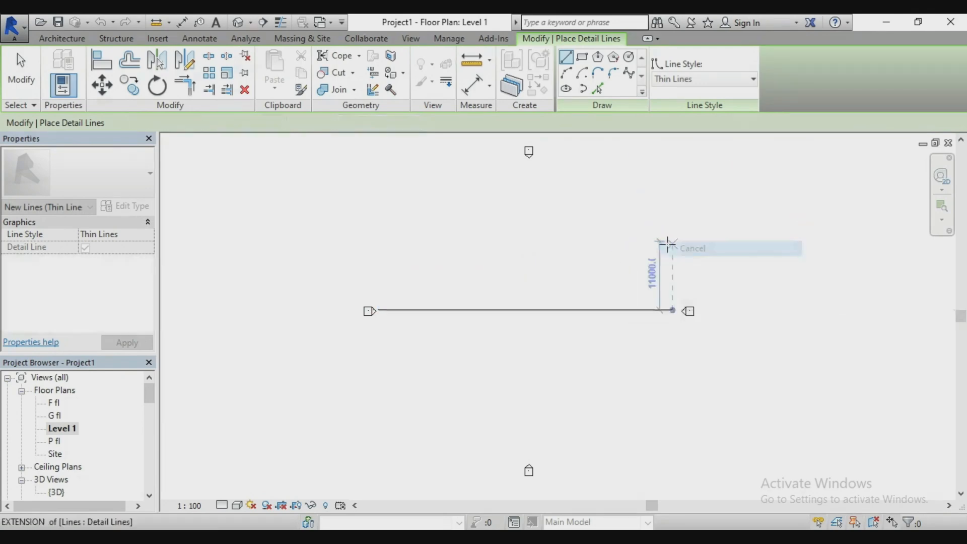
- Draw a vertical detail line about 23183 long from just below the north elevation marker to the horizontal line
{"action": "left_click", "coordinate": [529, 165]}
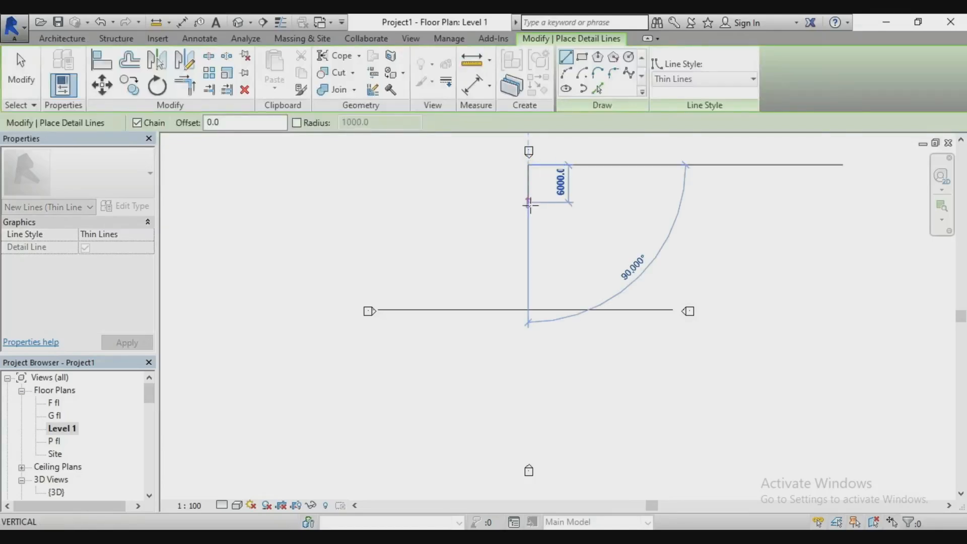
{"action": "left_click", "coordinate": [528, 309]}
{"action": "right_click", "coordinate": [567, 270]}
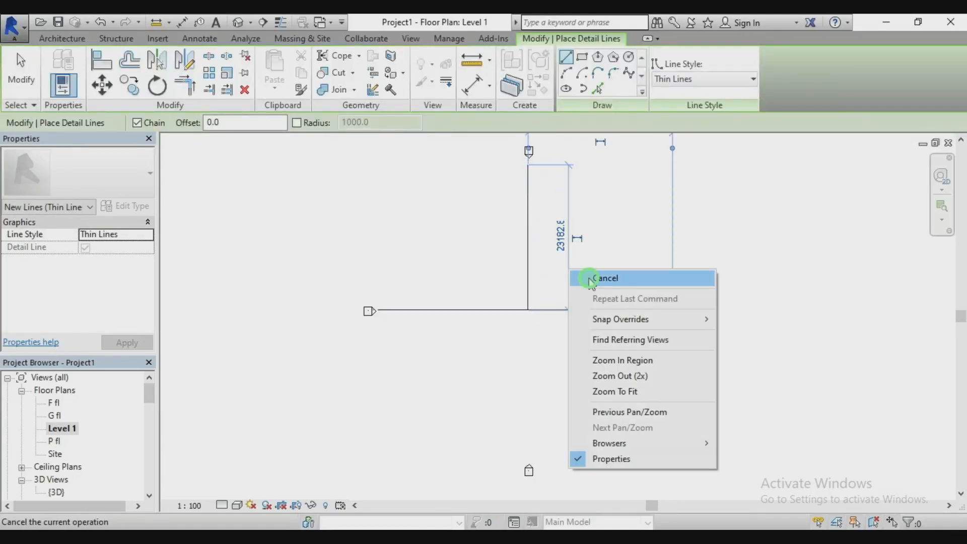
{"action": "left_click", "coordinate": [588, 278]}
{"action": "right_click", "coordinate": [588, 270]}
{"action": "left_click", "coordinate": [612, 278]}
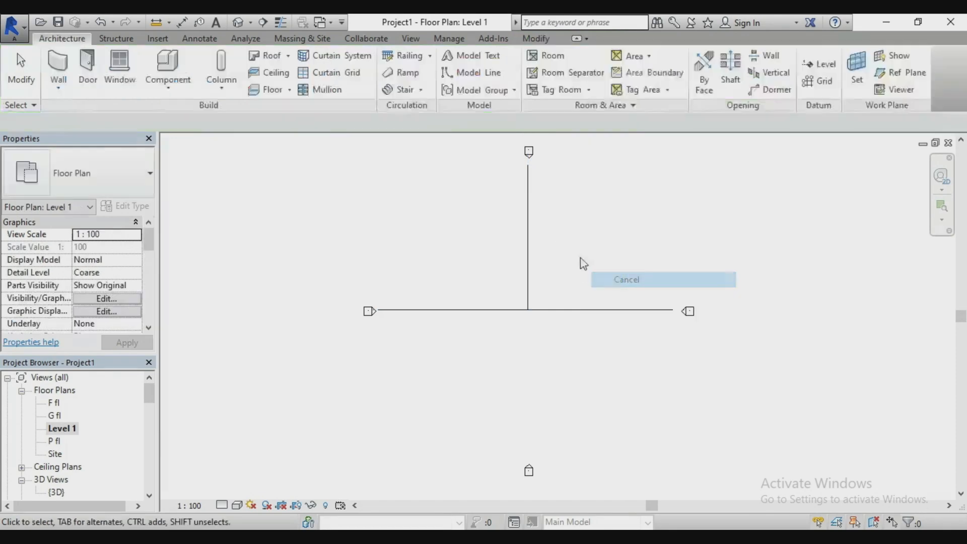
- Mirror the vertical detail line about the horizontal line, keeping the original
{"action": "left_click", "coordinate": [528, 228]}
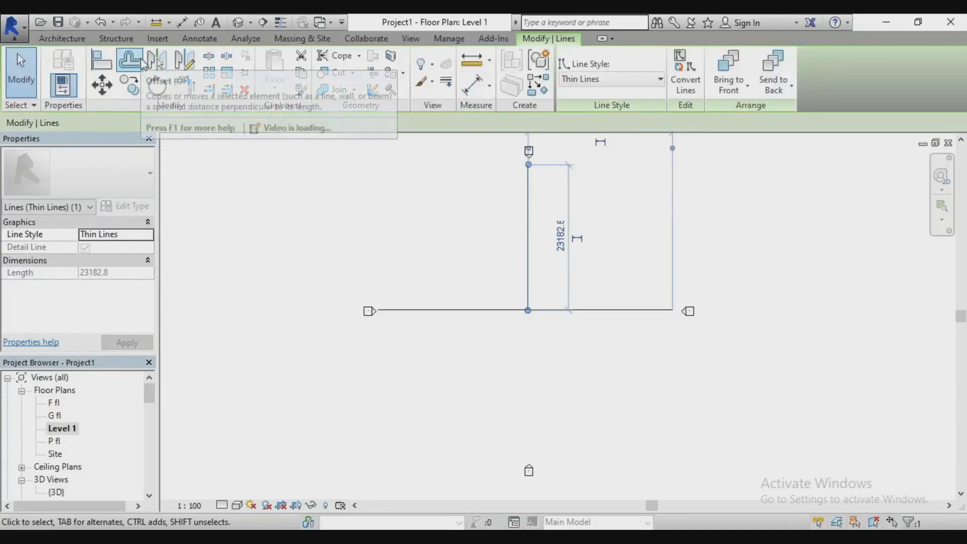
{"action": "left_click", "coordinate": [156, 61]}
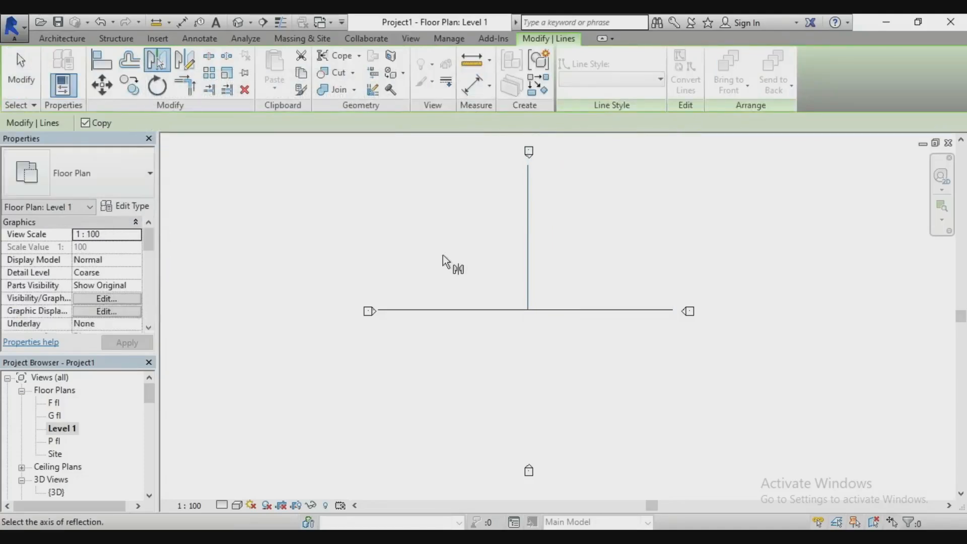
{"action": "left_click", "coordinate": [563, 312]}
{"action": "left_click", "coordinate": [567, 272]}
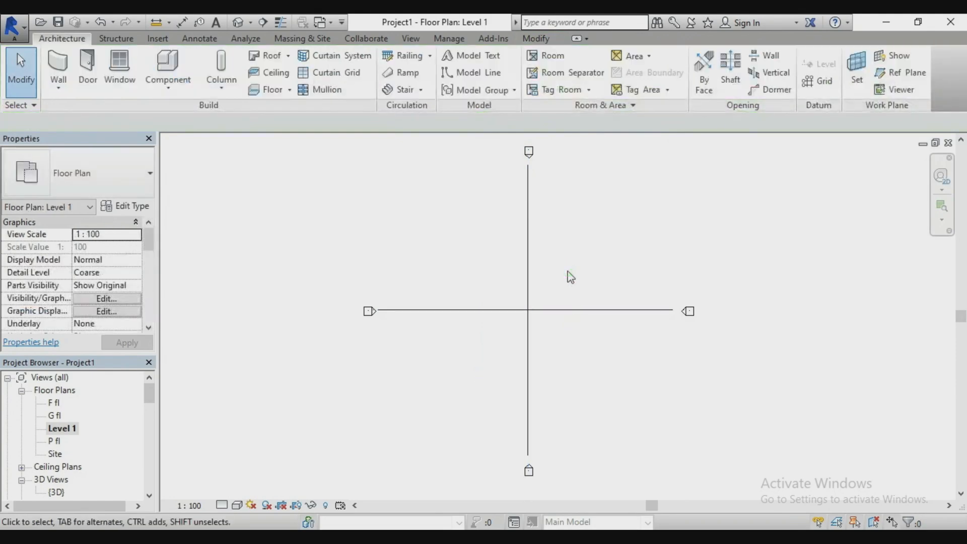
- Draw a detail line 28000 long at 45° from the intersection of the axes into the north-east quadrant
{"action": "key", "text": "d"}
{"action": "key", "text": "l"}
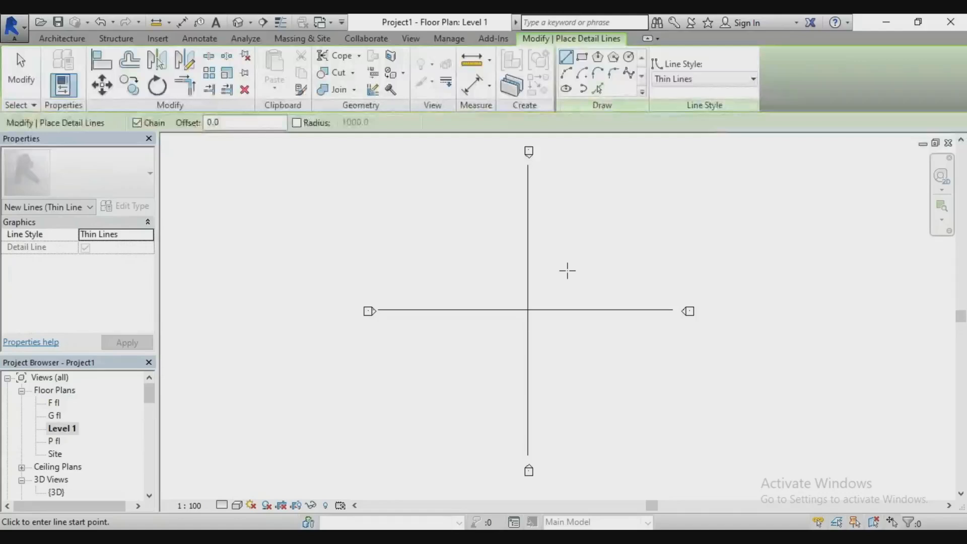
{"action": "left_click", "coordinate": [528, 309]}
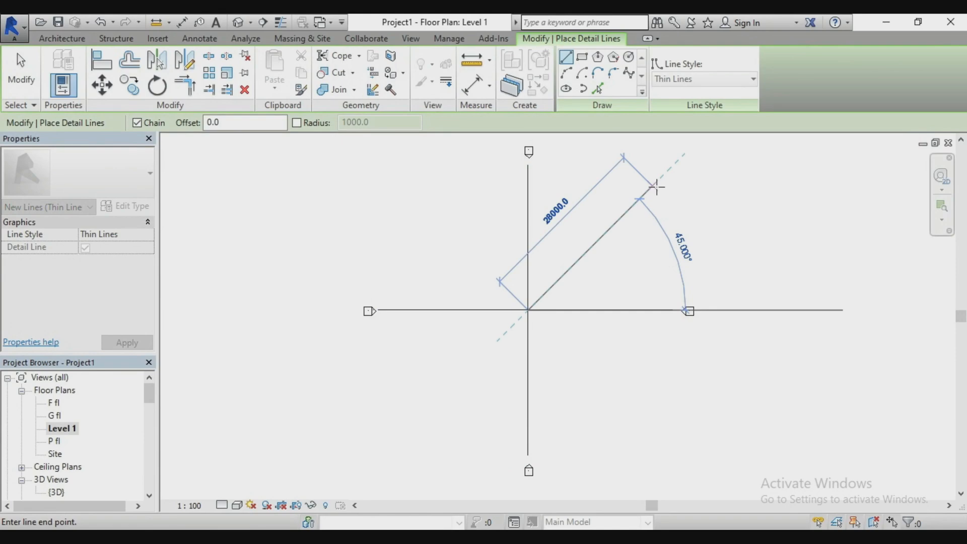
{"action": "right_click", "coordinate": [671, 184]}
{"action": "left_click", "coordinate": [712, 194]}
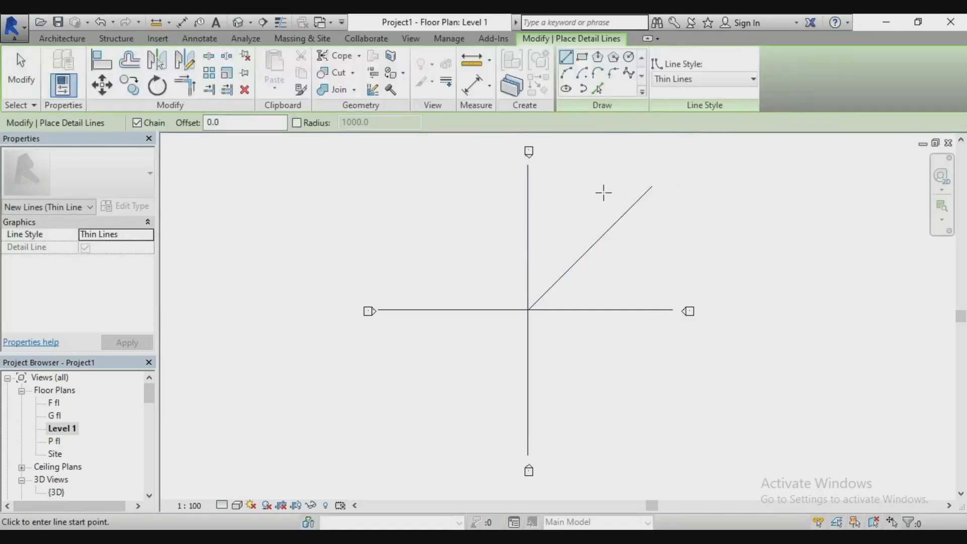
{"action": "right_click", "coordinate": [624, 195]}
{"action": "left_click", "coordinate": [629, 196]}
- Mirror the north-east diagonal line about the vertical axis to get a copy in the north-west quadrant
{"action": "left_click", "coordinate": [622, 215]}
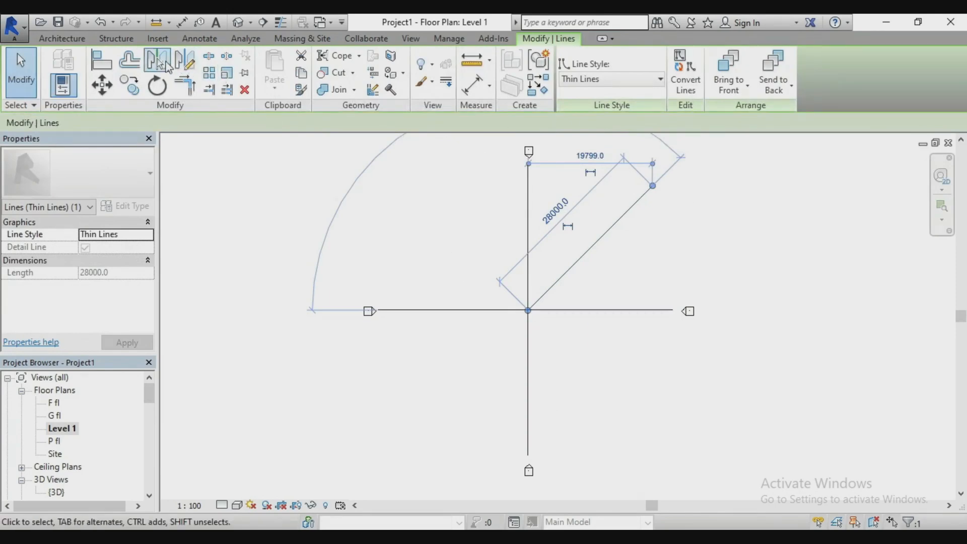
{"action": "left_click", "coordinate": [165, 65]}
{"action": "left_click", "coordinate": [529, 246]}
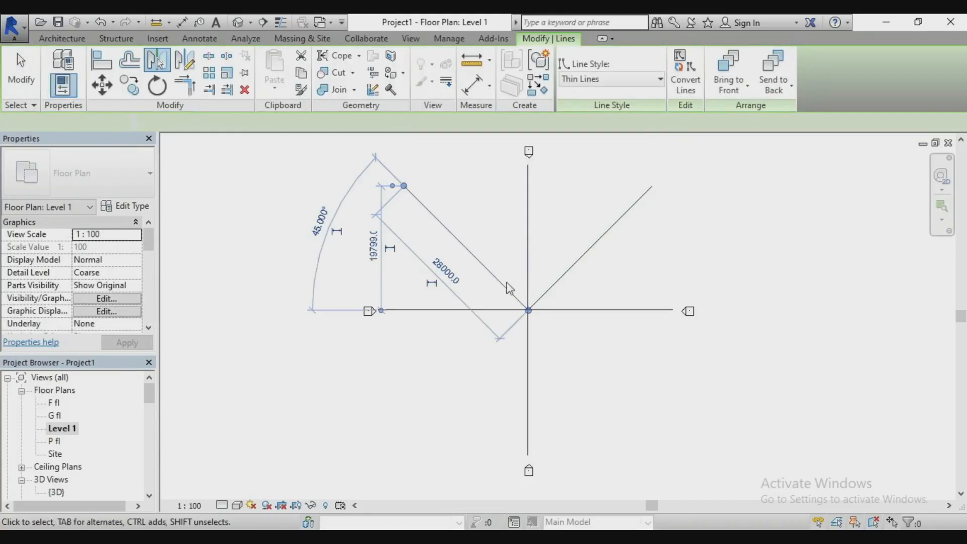
- Mirror the north-west diagonal about the horizontal axis, and mirror that copy about the vertical axis to complete the eight-armed layout
{"action": "left_click", "coordinate": [157, 59]}
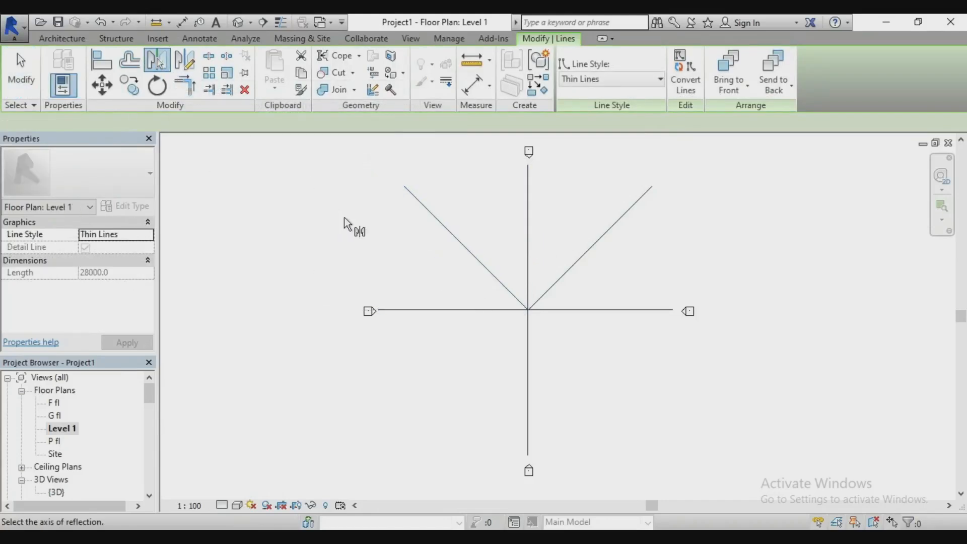
{"action": "left_click", "coordinate": [471, 313]}
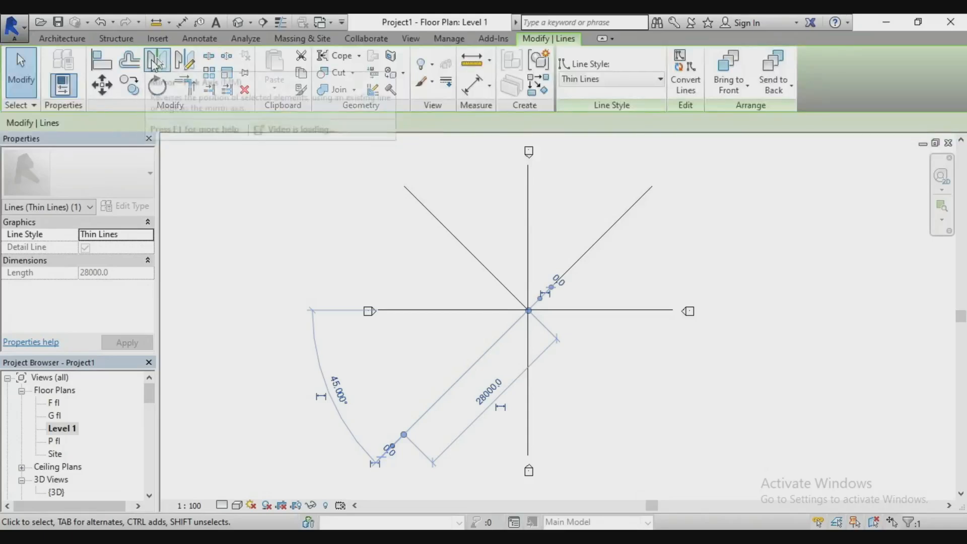
{"action": "left_click", "coordinate": [157, 60]}
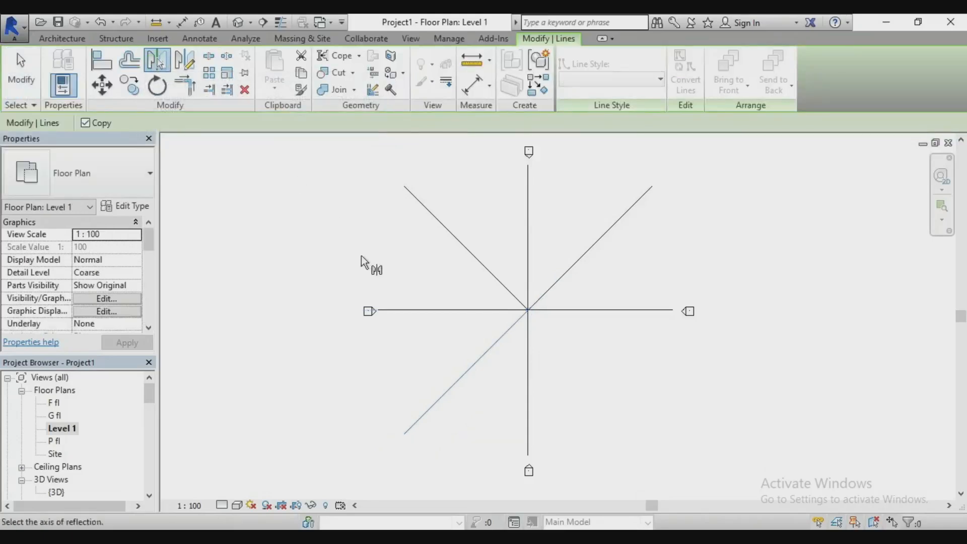
{"action": "left_click", "coordinate": [531, 358]}
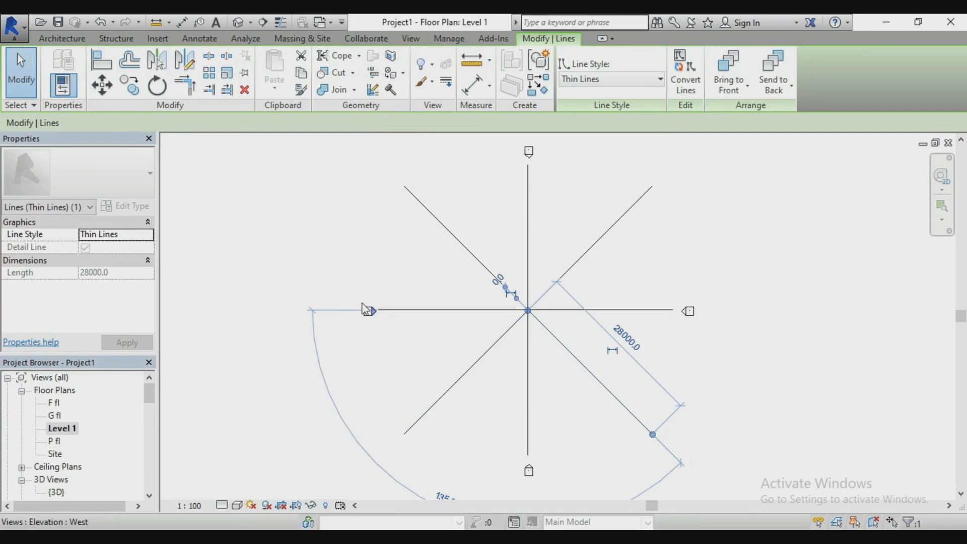
{"action": "left_click", "coordinate": [365, 237]}
{"action": "scroll", "coordinate": [566, 332], "scroll_direction": "up", "scroll_amount": 2}
{"action": "scroll", "coordinate": [496, 244], "scroll_direction": "down", "scroll_amount": 2}
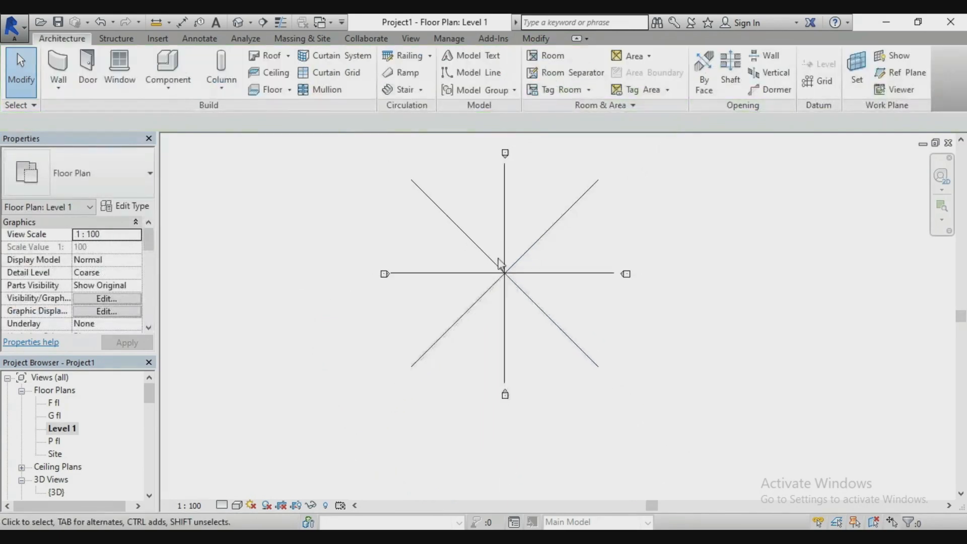
{"action": "scroll", "coordinate": [495, 297], "scroll_direction": "up", "scroll_amount": 1}
{"action": "scroll", "coordinate": [523, 352], "scroll_direction": "down", "scroll_amount": 1}
{"action": "scroll", "coordinate": [520, 247], "scroll_direction": "up", "scroll_amount": 1}
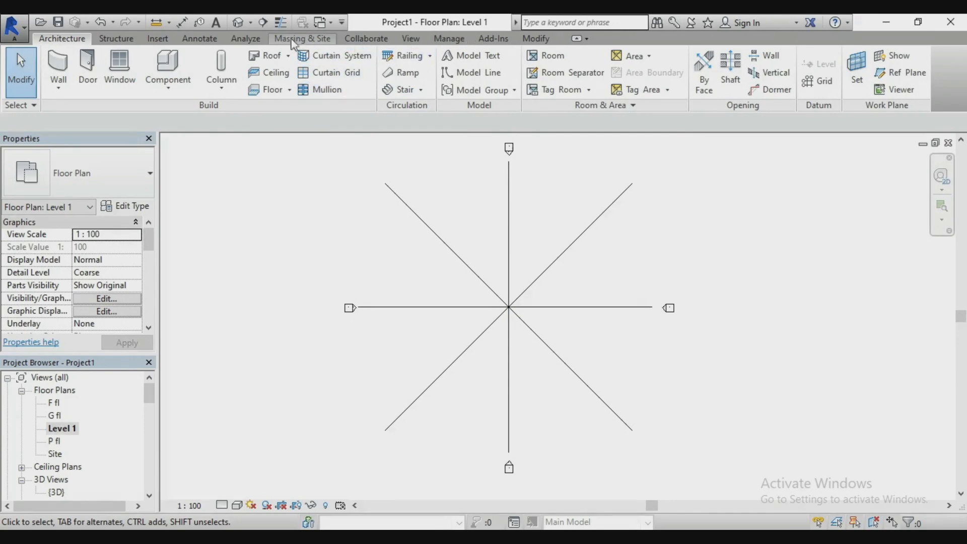
{"action": "left_click", "coordinate": [536, 38]}
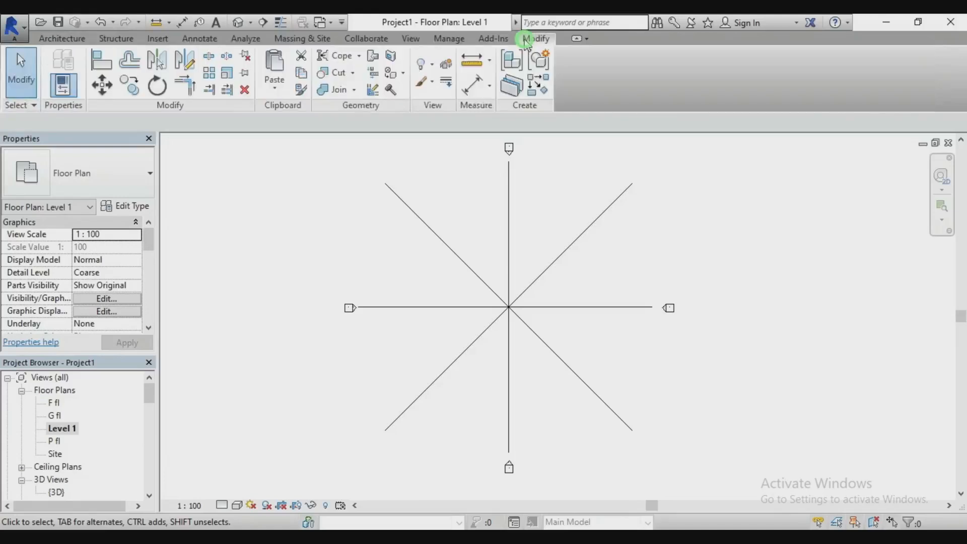
- Offset a copy of the horizontal detail line 4300 to the north
{"action": "left_click", "coordinate": [131, 63]}
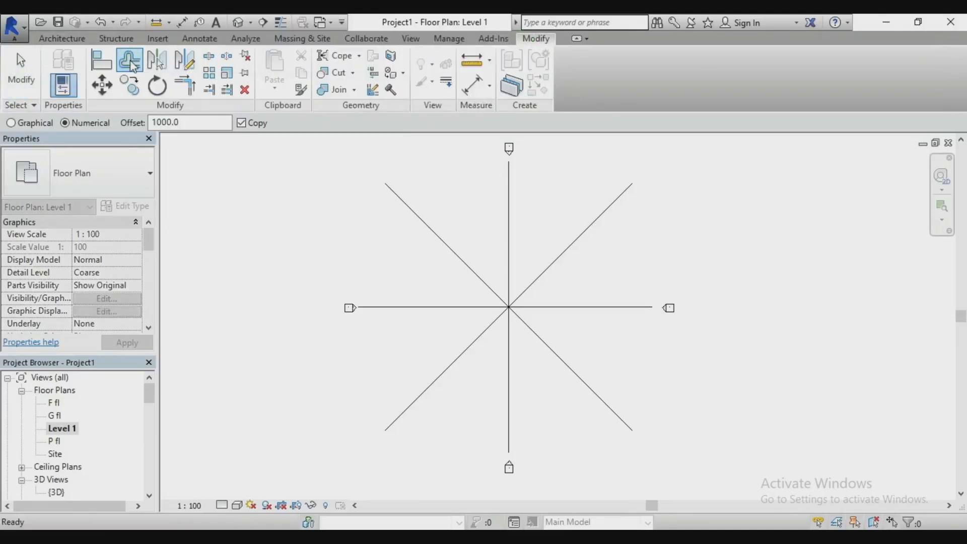
{"action": "double_click", "coordinate": [218, 125]}
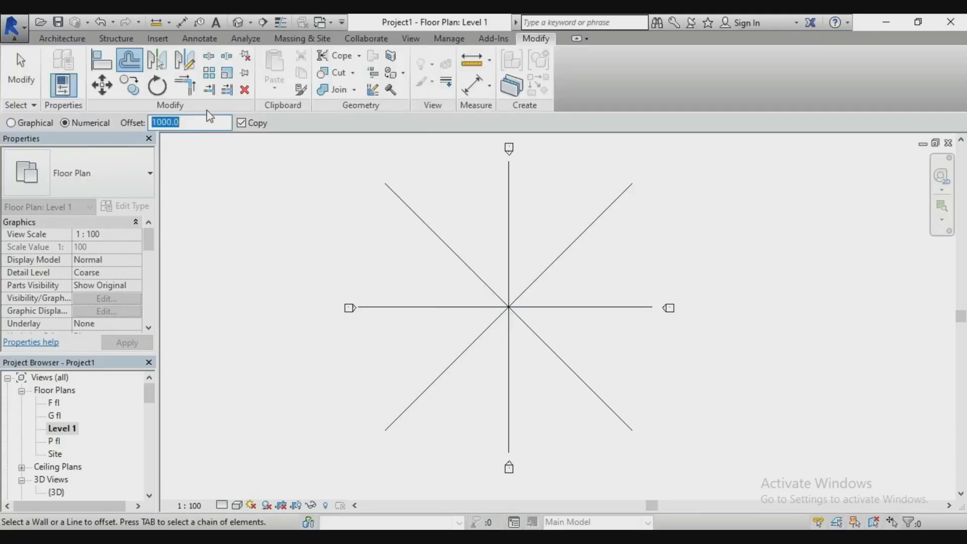
{"action": "type", "text": "43"}
{"action": "left_click", "coordinate": [443, 304]}
{"action": "right_click", "coordinate": [483, 205]}
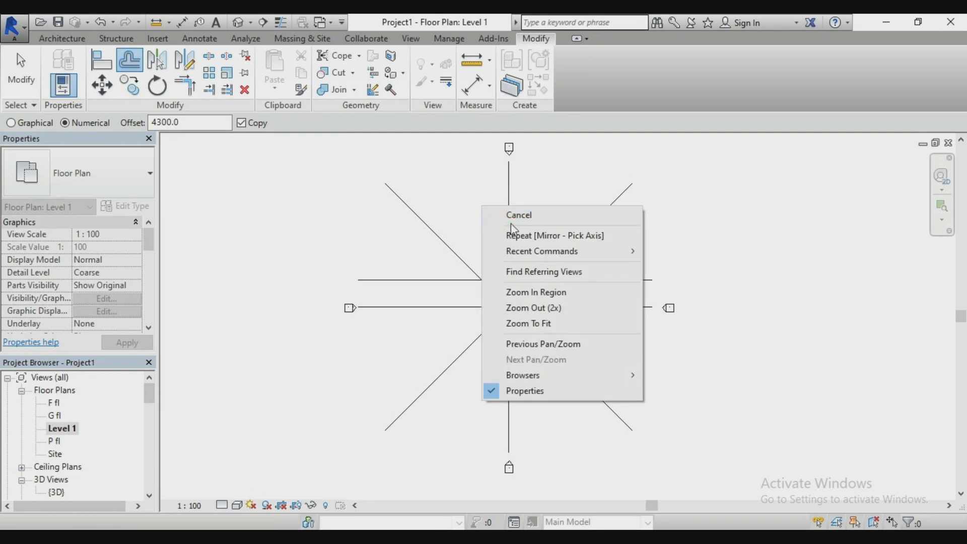
{"action": "left_click", "coordinate": [514, 216]}
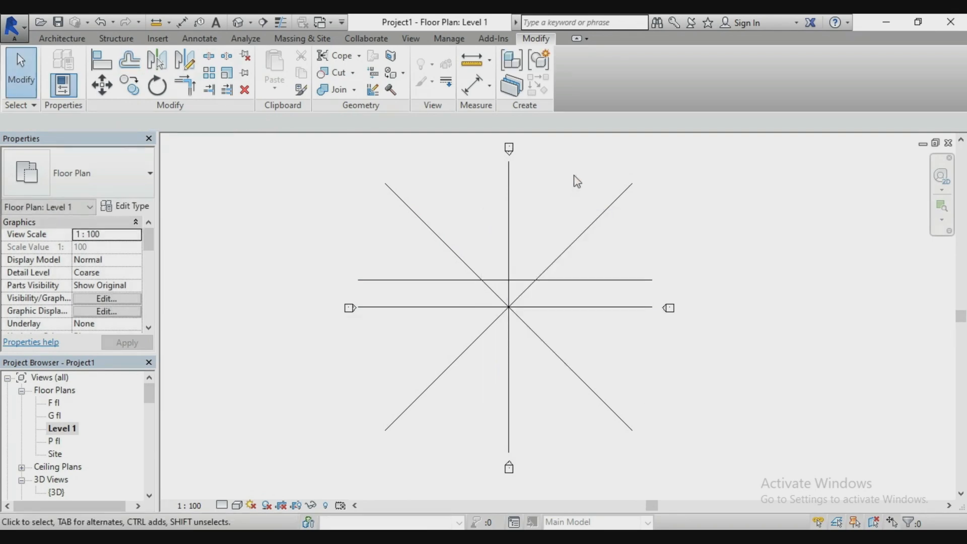
- Draw a detail-line circle of radius 5000 centred where the offset line crosses the vertical axis
{"action": "key", "text": "d"}
{"action": "key", "text": "l"}
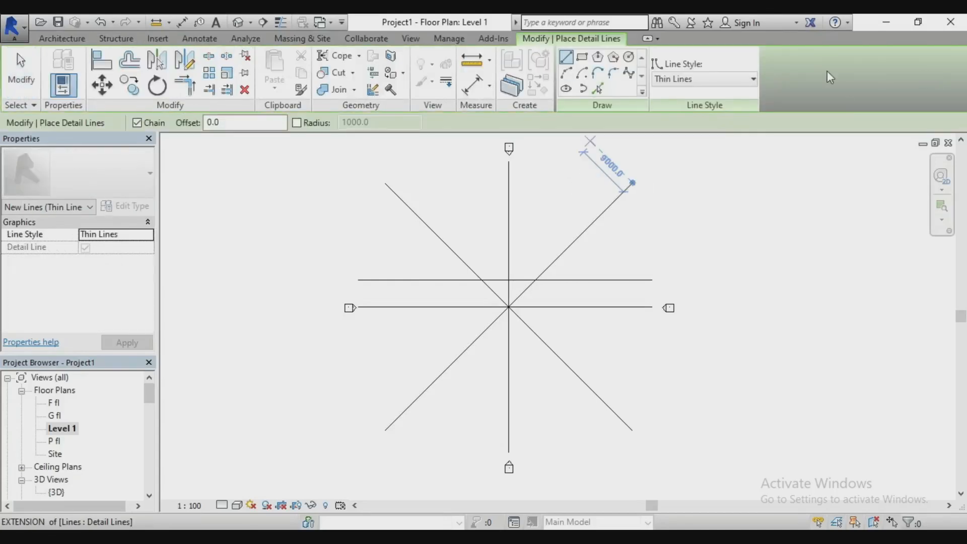
{"action": "left_click", "coordinate": [629, 60]}
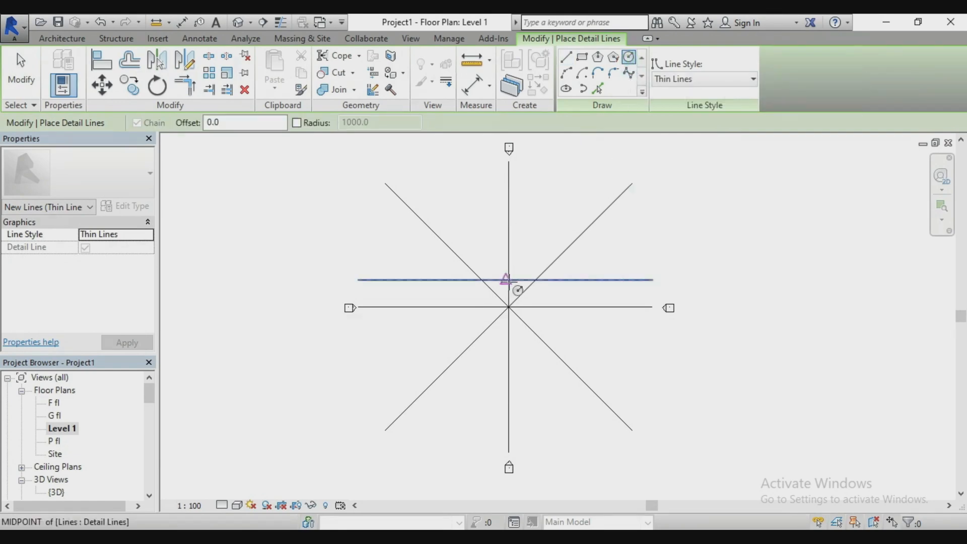
{"action": "scroll", "coordinate": [508, 304], "scroll_direction": "up", "scroll_amount": 5}
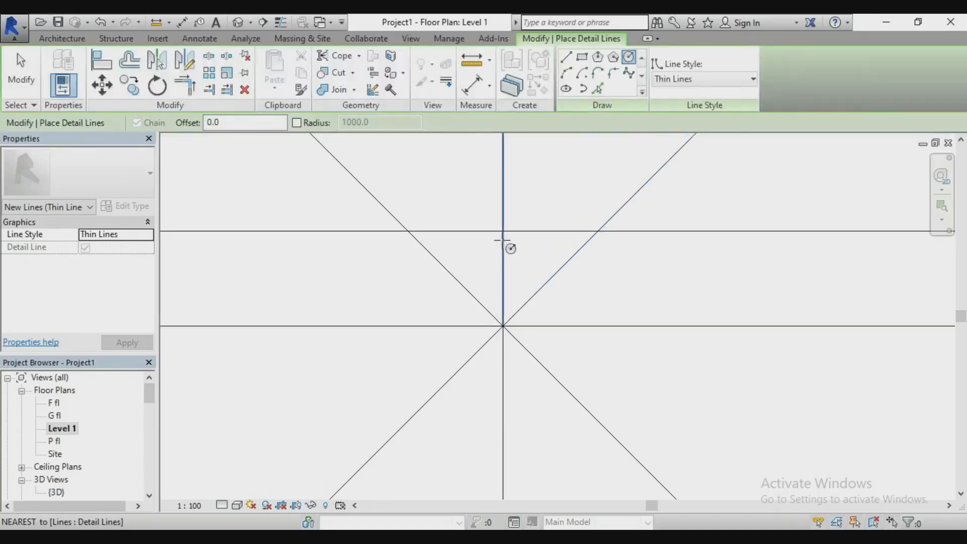
{"action": "scroll", "coordinate": [501, 250], "scroll_direction": "up", "scroll_amount": 4}
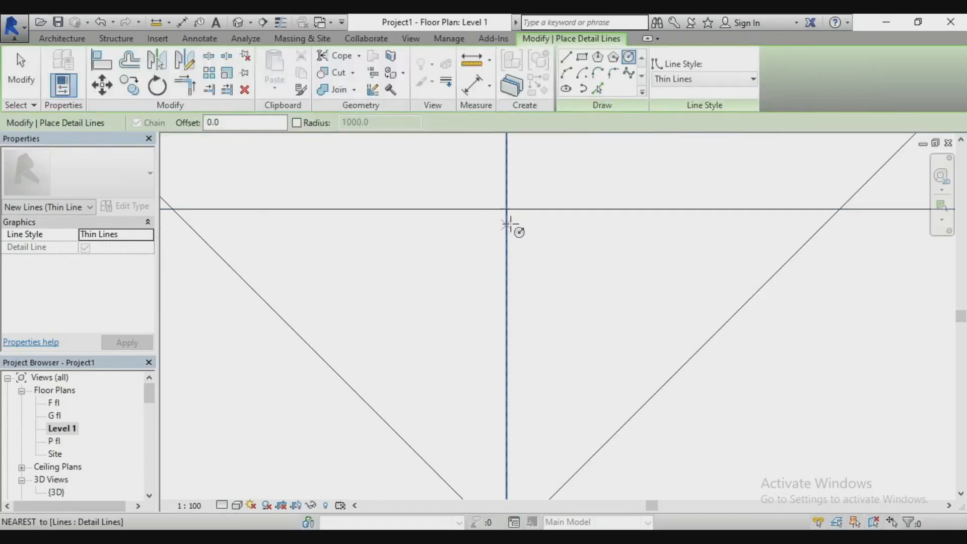
{"action": "left_click", "coordinate": [506, 209]}
{"action": "scroll", "coordinate": [578, 183], "scroll_direction": "down", "scroll_amount": 4}
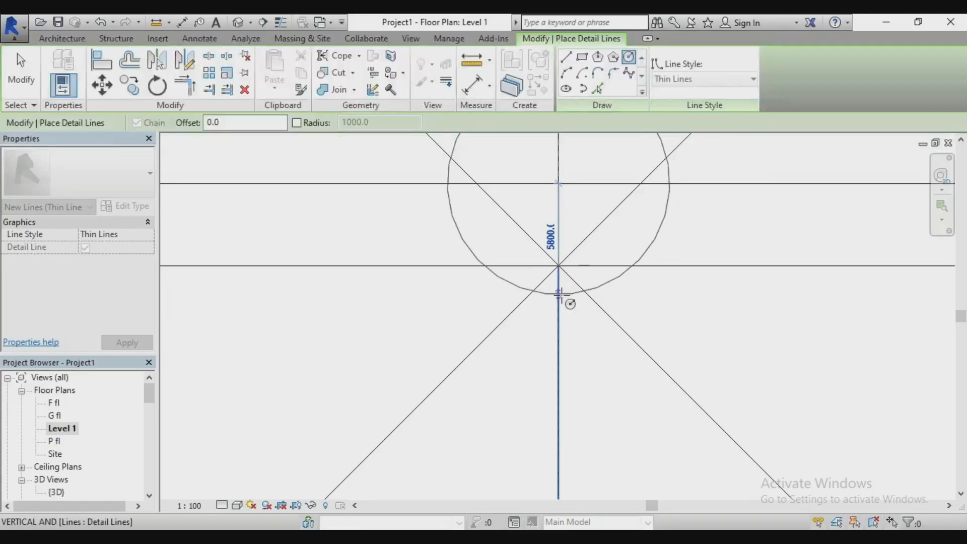
{"action": "type", "text": "5000"}
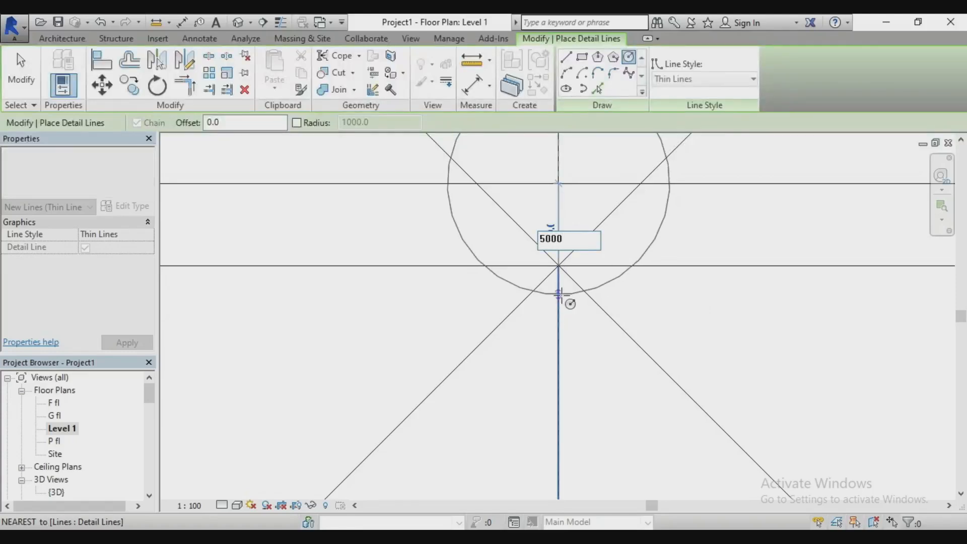
{"action": "key", "text": "Return"}
{"action": "scroll", "coordinate": [559, 296], "scroll_direction": "down", "scroll_amount": 3}
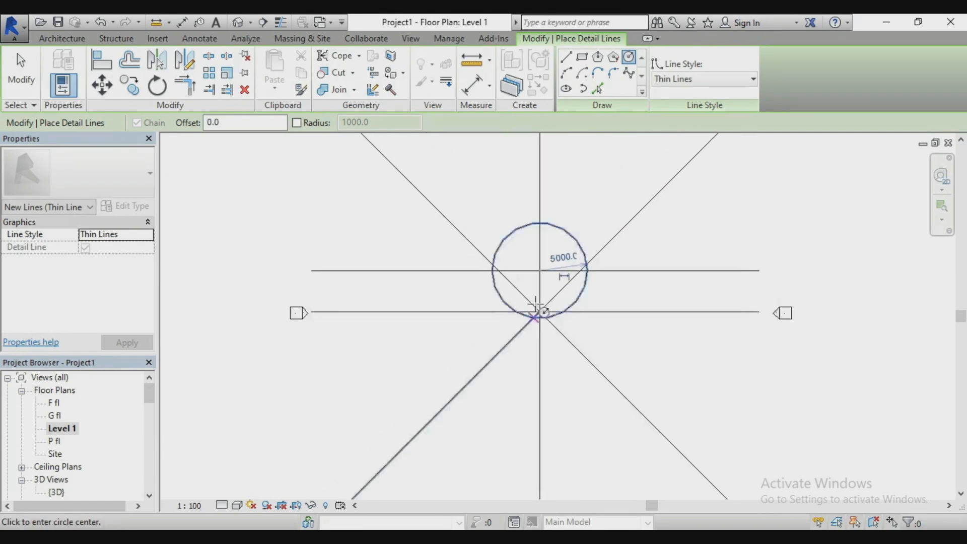
{"action": "scroll", "coordinate": [521, 308], "scroll_direction": "up", "scroll_amount": 3}
{"action": "right_click", "coordinate": [450, 194]}
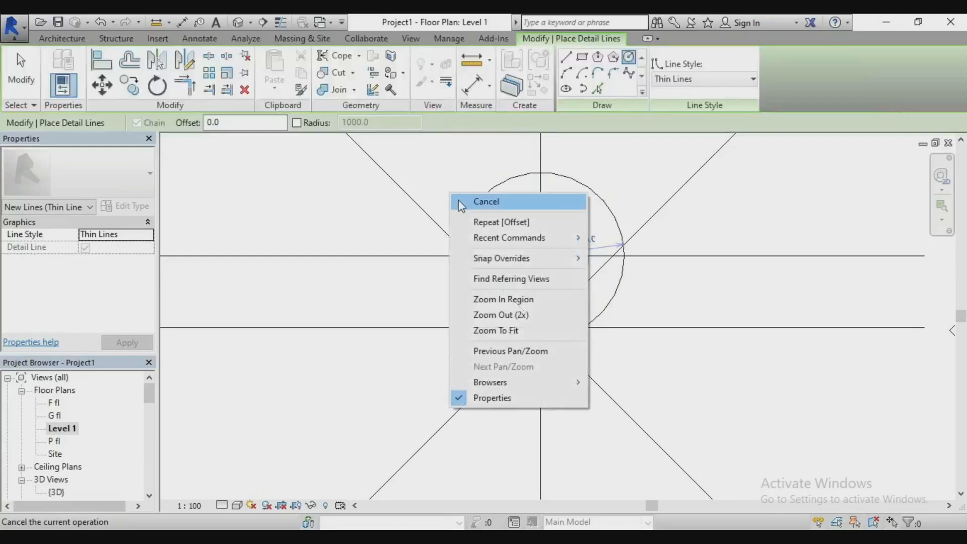
{"action": "left_click", "coordinate": [456, 199]}
{"action": "scroll", "coordinate": [454, 196], "scroll_direction": "down", "scroll_amount": 1}
{"action": "right_click", "coordinate": [458, 190]}
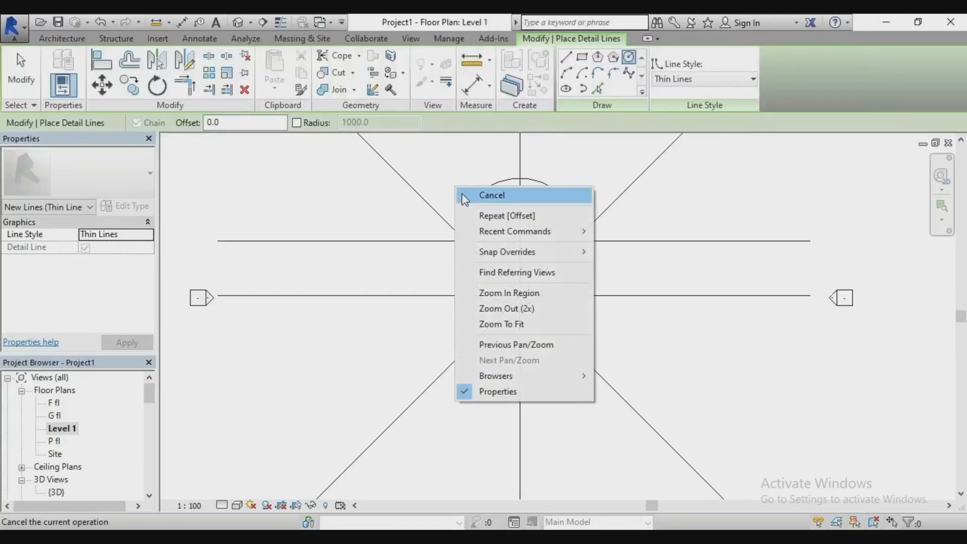
{"action": "left_click", "coordinate": [469, 195]}
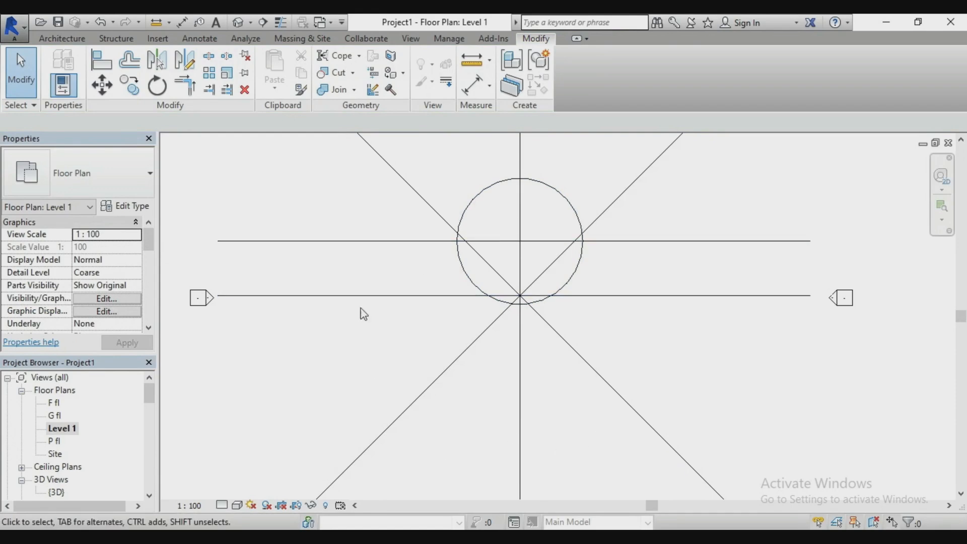
- Mirror the circle about the north-east diagonal, and mirror each new copy about the next diagonal clockwise to get four overlapping circles
{"action": "left_click", "coordinate": [481, 189]}
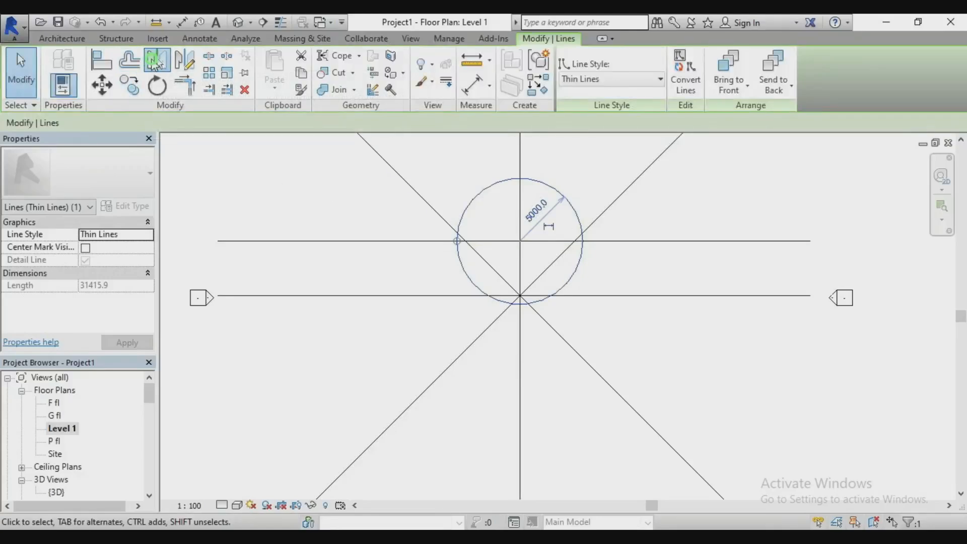
{"action": "left_click", "coordinate": [154, 60]}
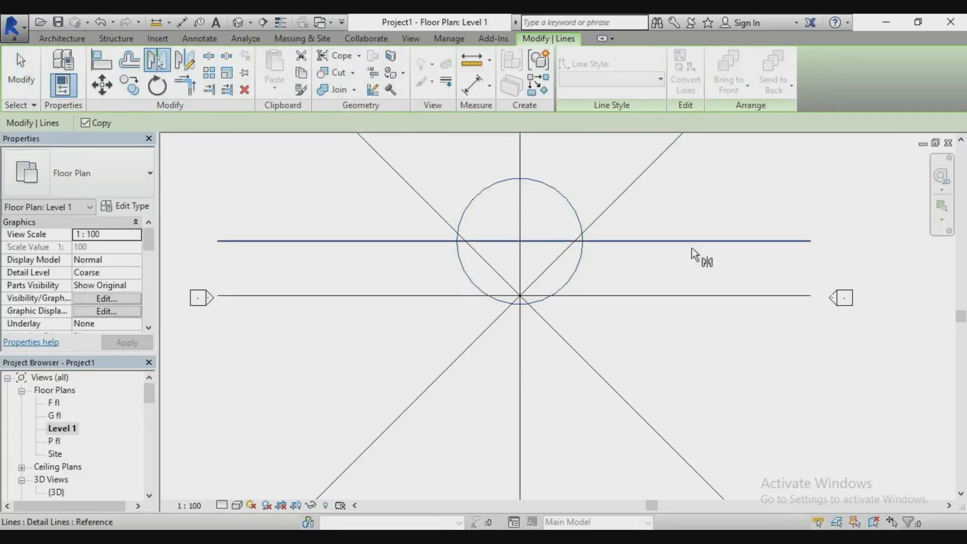
{"action": "left_click", "coordinate": [593, 225]}
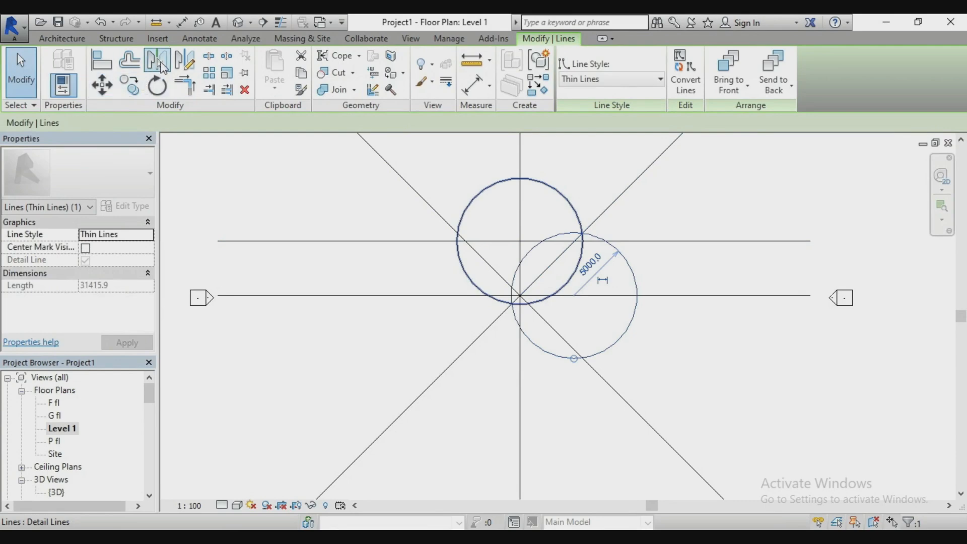
{"action": "left_click", "coordinate": [161, 66]}
{"action": "left_click", "coordinate": [616, 392]}
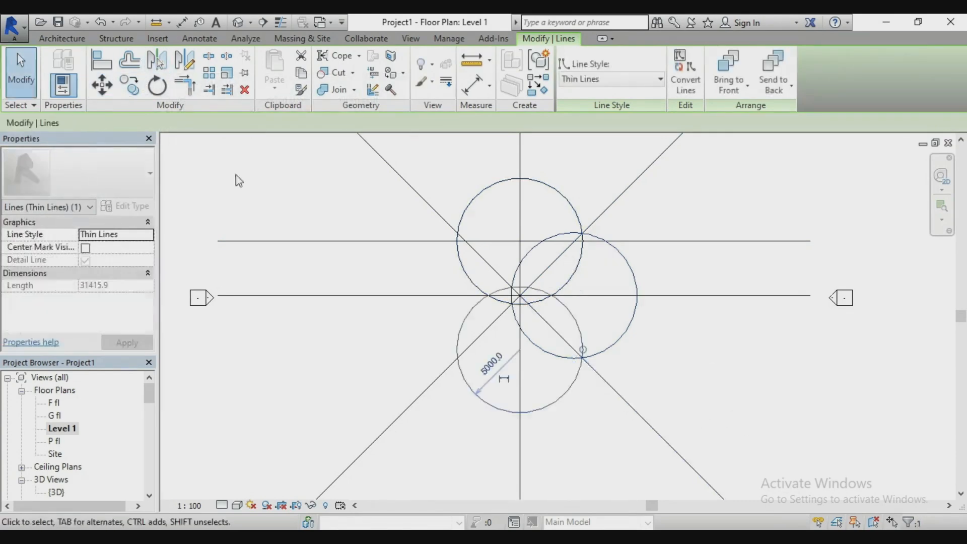
{"action": "left_click", "coordinate": [156, 61]}
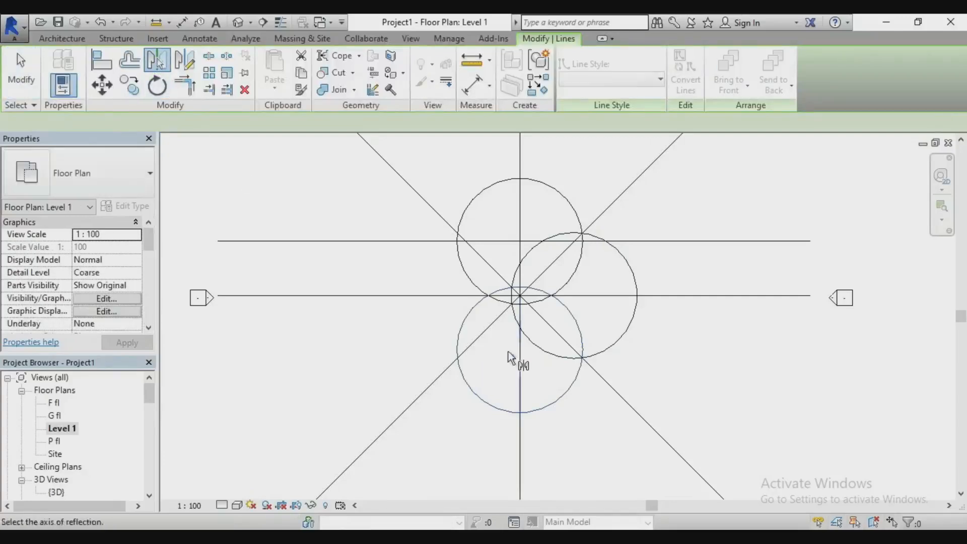
{"action": "left_click", "coordinate": [471, 345]}
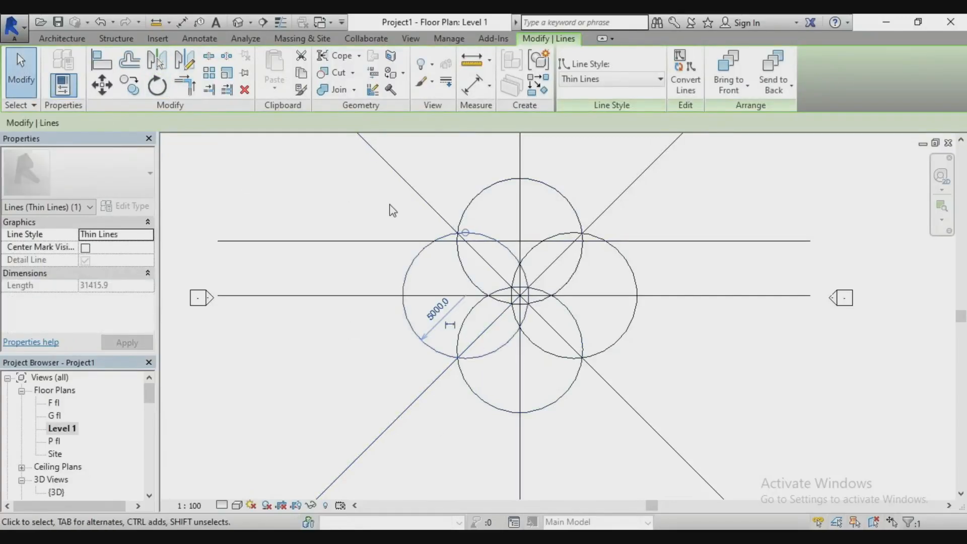
{"action": "left_click", "coordinate": [615, 164]}
- Examine the four overlapping circles and where they intersect the diagonals and axes
{"action": "scroll", "coordinate": [536, 324], "scroll_direction": "up", "scroll_amount": 3}
{"action": "scroll", "coordinate": [534, 288], "scroll_direction": "down", "scroll_amount": 4}
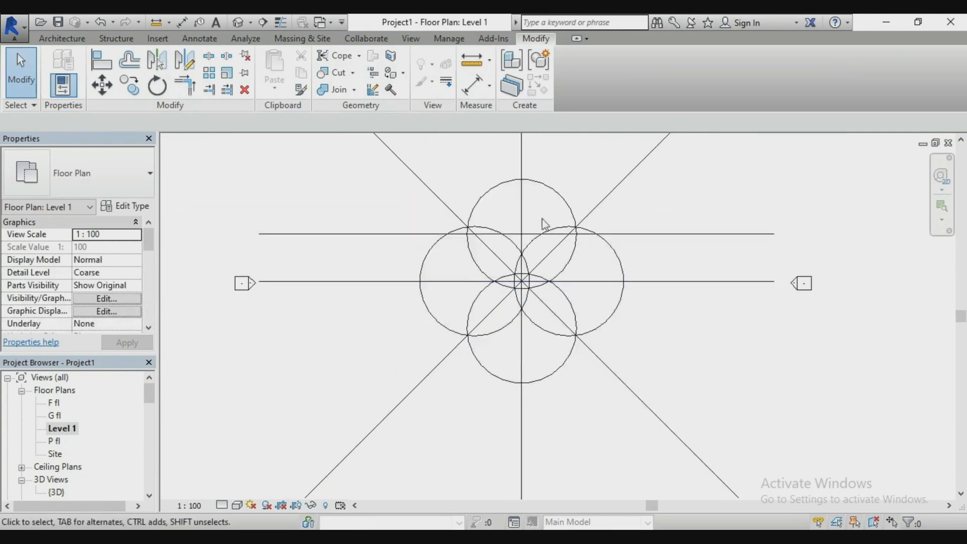
{"action": "scroll", "coordinate": [511, 330], "scroll_direction": "down", "scroll_amount": 2}
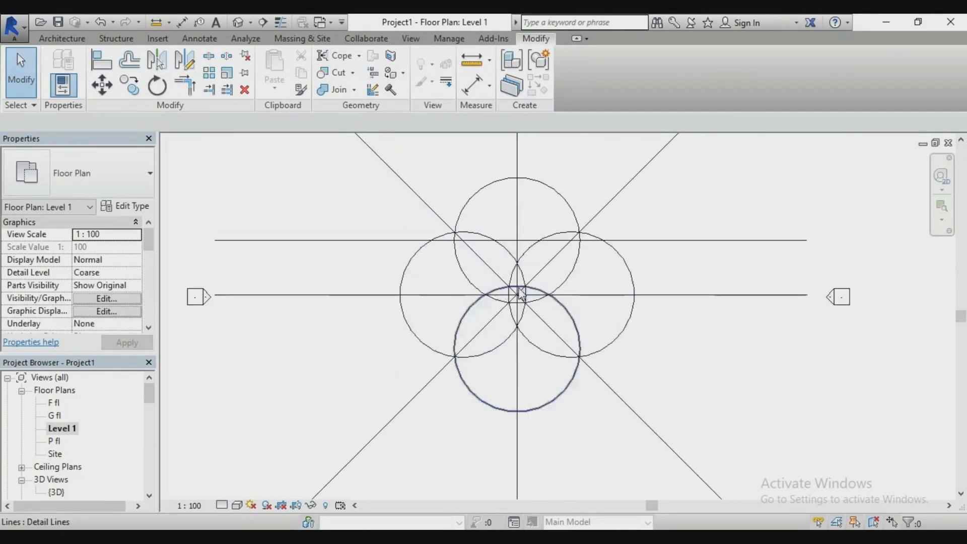
{"action": "scroll", "coordinate": [525, 254], "scroll_direction": "up", "scroll_amount": 2}
{"action": "scroll", "coordinate": [518, 272], "scroll_direction": "down", "scroll_amount": 2}
{"action": "scroll", "coordinate": [514, 308], "scroll_direction": "up", "scroll_amount": 2}
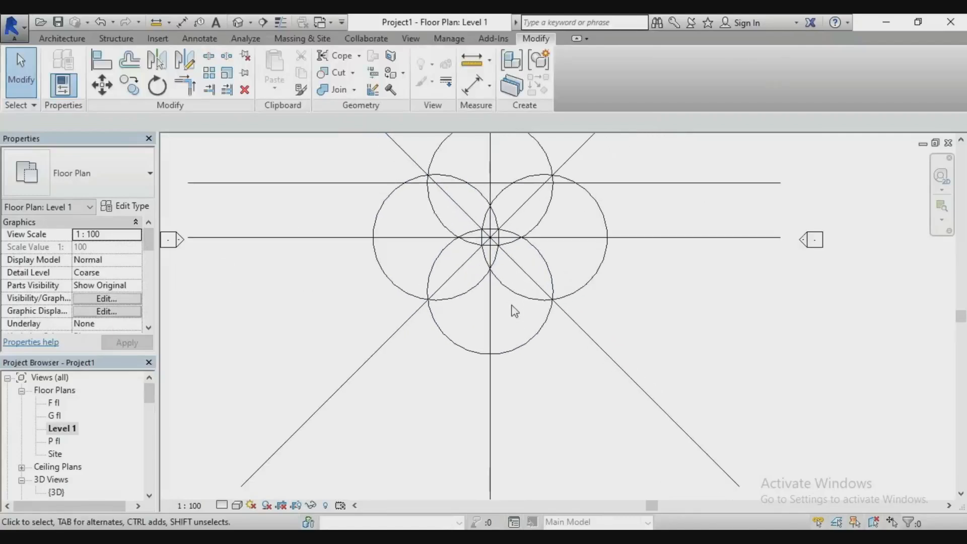
{"action": "scroll", "coordinate": [546, 341], "scroll_direction": "down", "scroll_amount": 2}
{"action": "scroll", "coordinate": [518, 272], "scroll_direction": "up", "scroll_amount": 3}
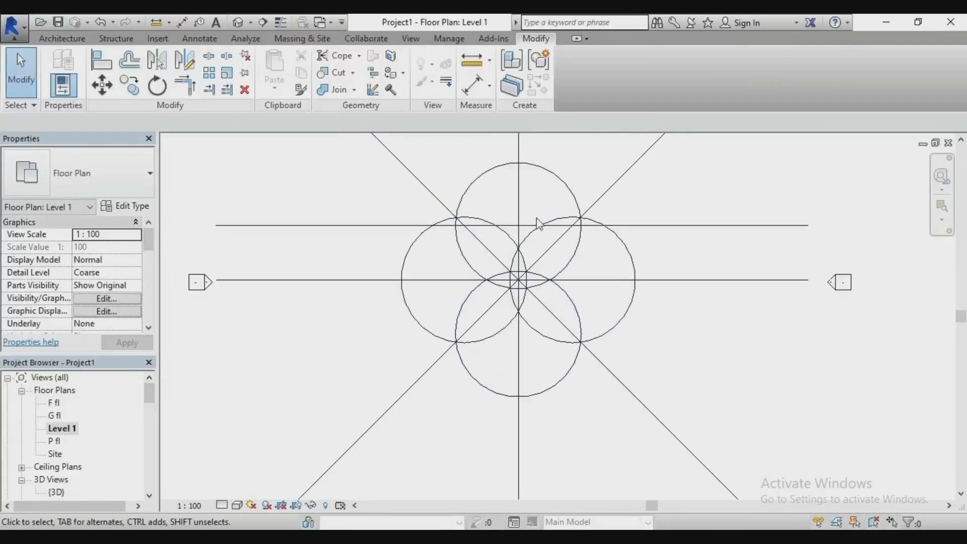
{"action": "scroll", "coordinate": [455, 234], "scroll_direction": "up", "scroll_amount": 2}
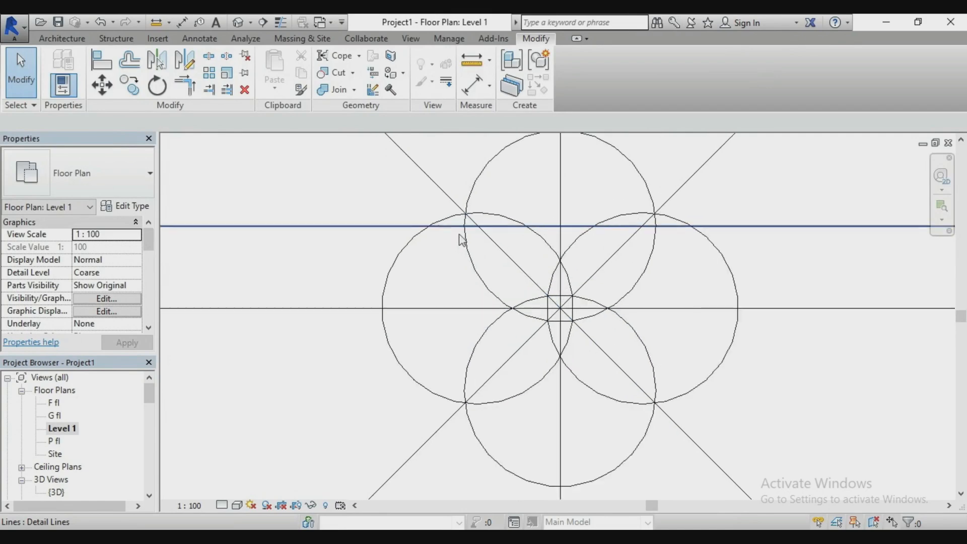
{"action": "scroll", "coordinate": [457, 229], "scroll_direction": "down", "scroll_amount": 1}
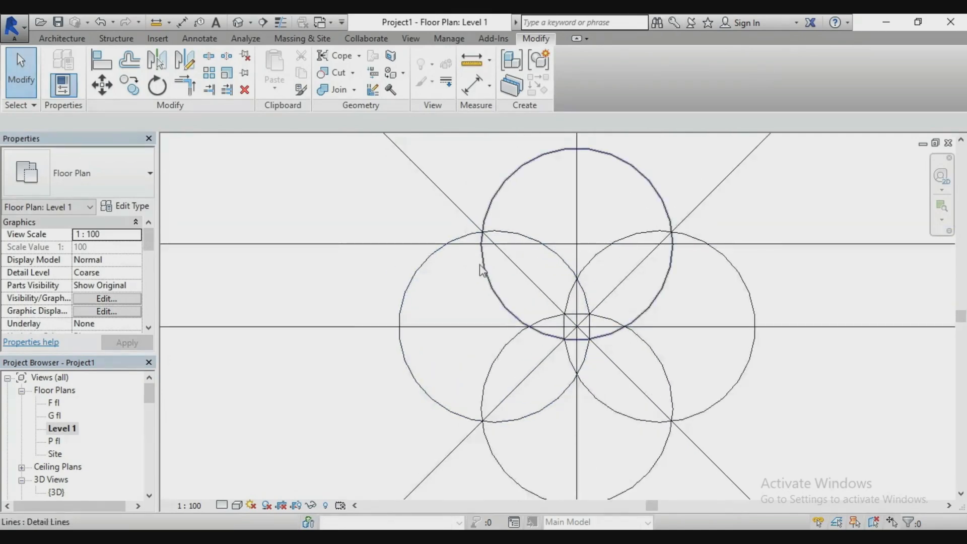
{"action": "scroll", "coordinate": [483, 267], "scroll_direction": "down", "scroll_amount": 1}
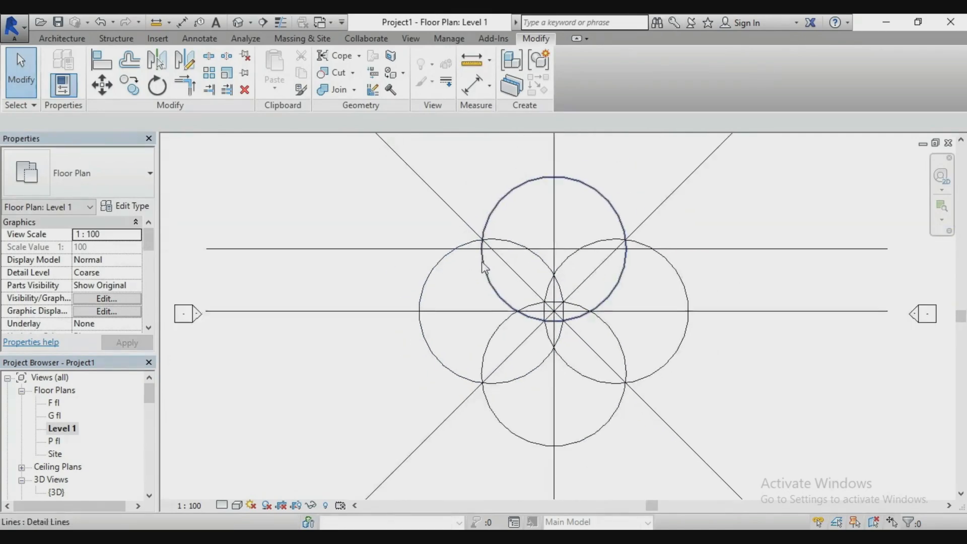
- Trace the upper half of the north circle with a 180° start-end-radius model-line arc of radius 5000, ending on the offset horizontal line
{"action": "left_click", "coordinate": [61, 39]}
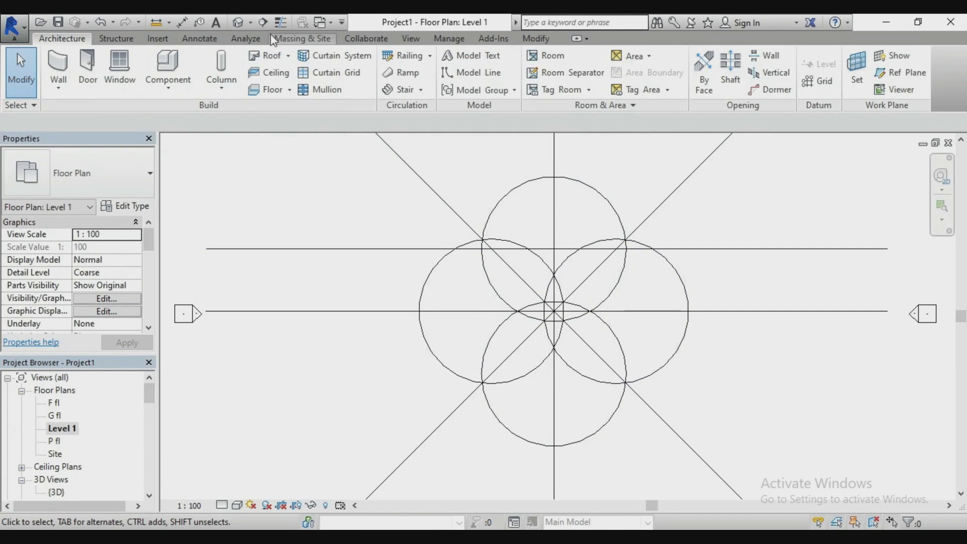
{"action": "left_click", "coordinate": [469, 76]}
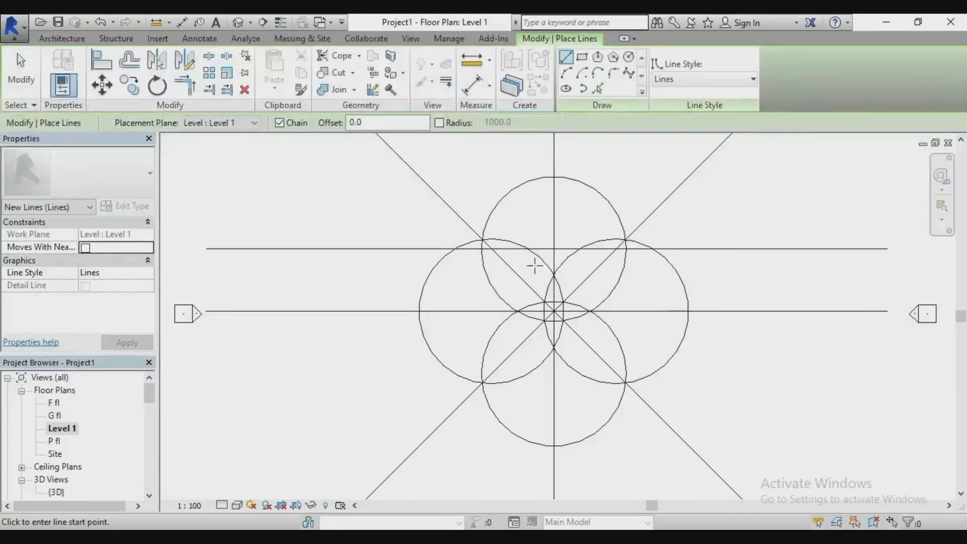
{"action": "scroll", "coordinate": [474, 255], "scroll_direction": "up", "scroll_amount": 5}
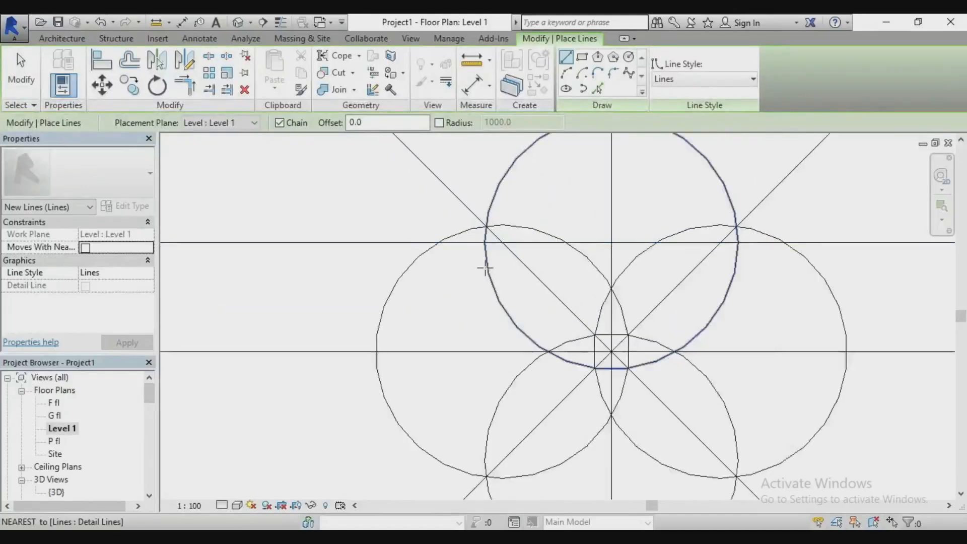
{"action": "left_click", "coordinate": [484, 235]}
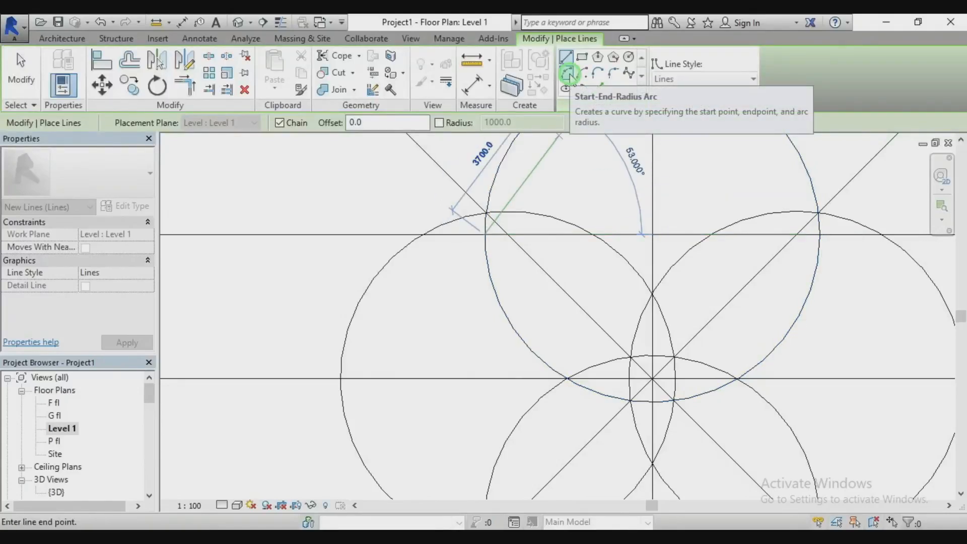
{"action": "left_click", "coordinate": [568, 74]}
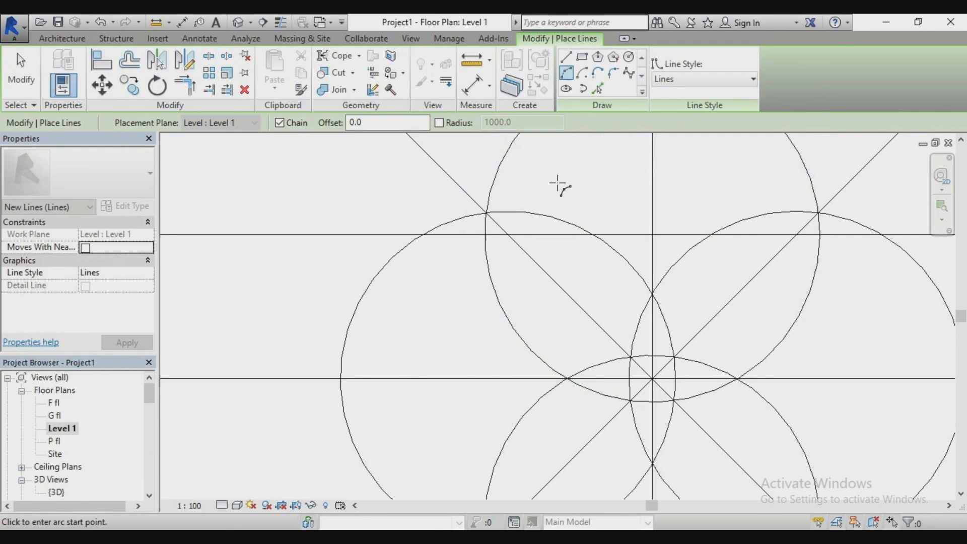
{"action": "left_click", "coordinate": [819, 234]}
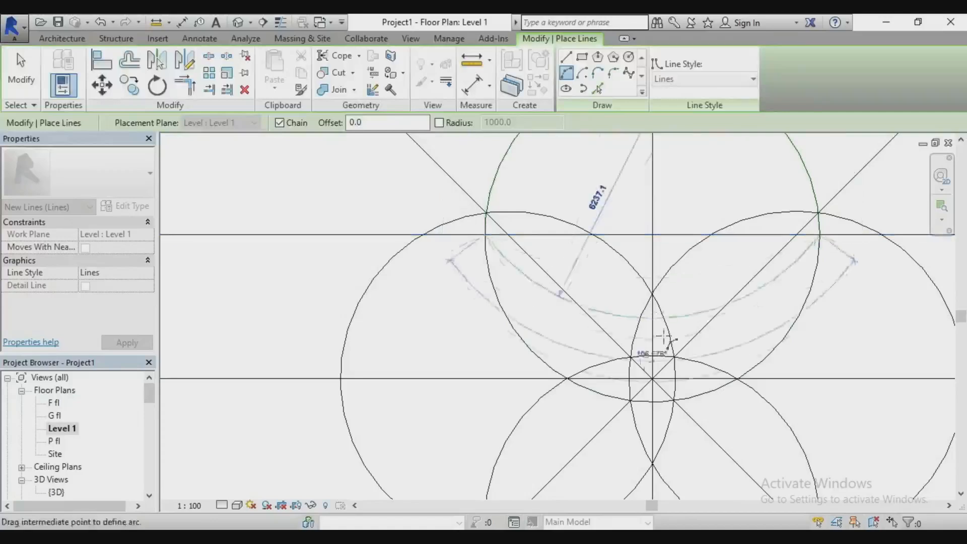
{"action": "scroll", "coordinate": [630, 377], "scroll_direction": "down", "scroll_amount": 2}
{"action": "scroll", "coordinate": [641, 201], "scroll_direction": "up", "scroll_amount": 1}
{"action": "left_click", "coordinate": [639, 198]}
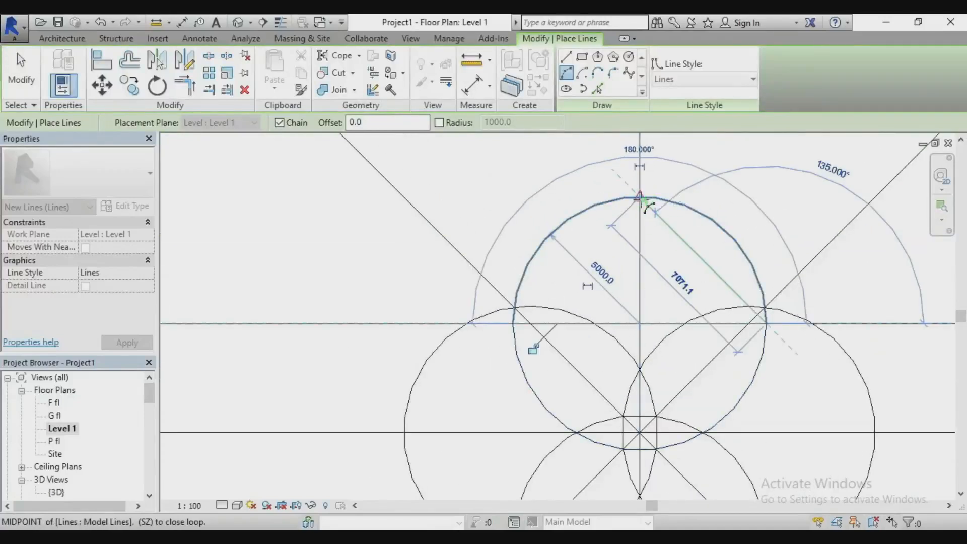
{"action": "right_click", "coordinate": [716, 171]}
{"action": "left_click", "coordinate": [739, 180]}
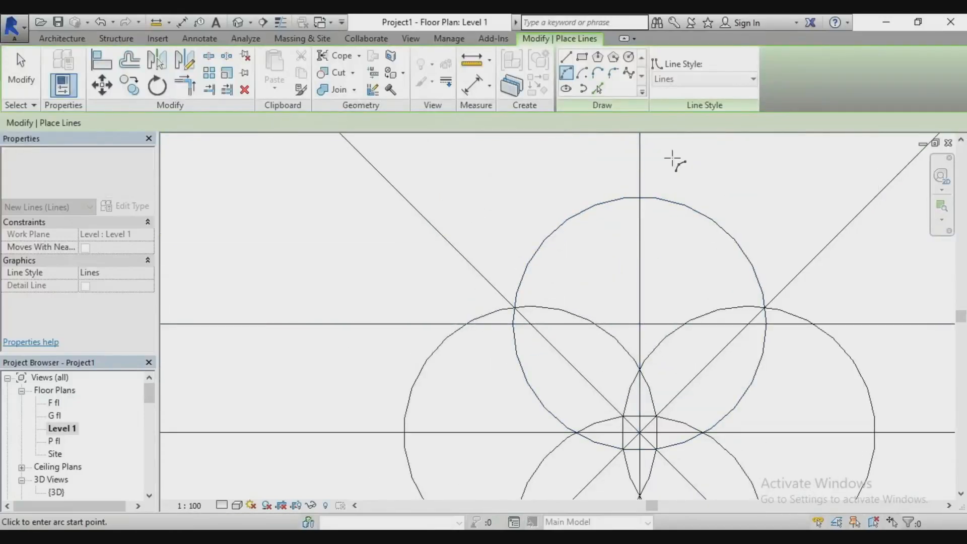
- View the traced model-line arc in 3D, and open the South elevation
{"action": "left_click", "coordinate": [237, 23]}
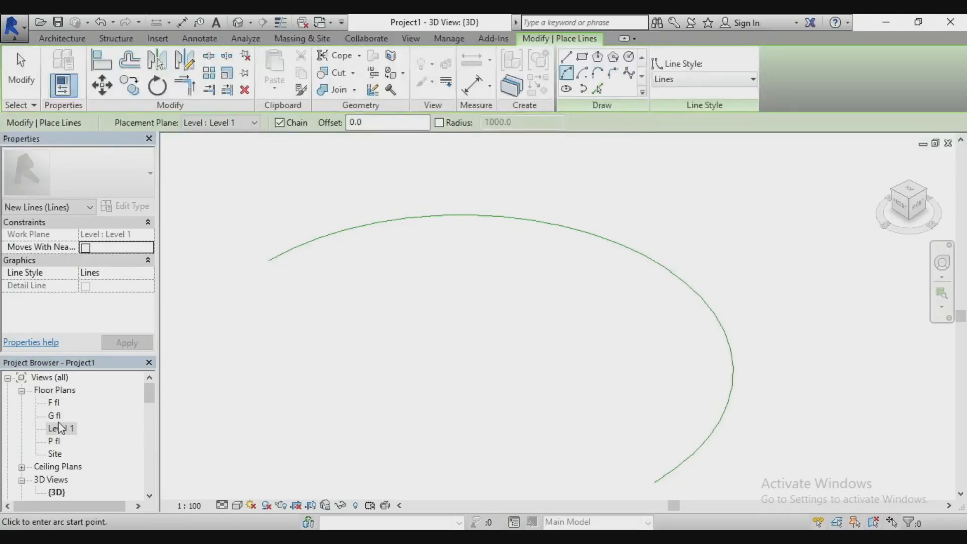
{"action": "scroll", "coordinate": [120, 456], "scroll_direction": "down", "scroll_amount": 2}
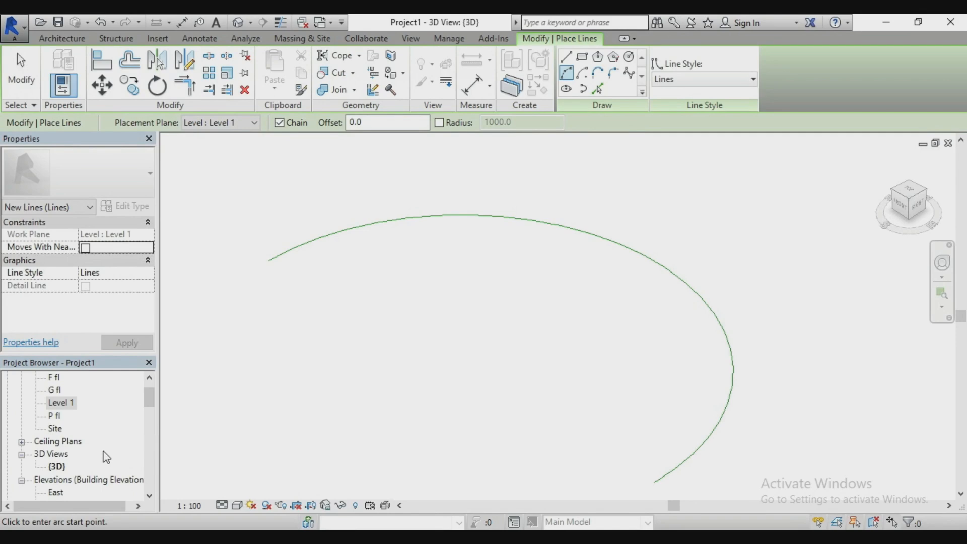
{"action": "scroll", "coordinate": [101, 453], "scroll_direction": "down", "scroll_amount": 4}
{"action": "left_click", "coordinate": [59, 467]}
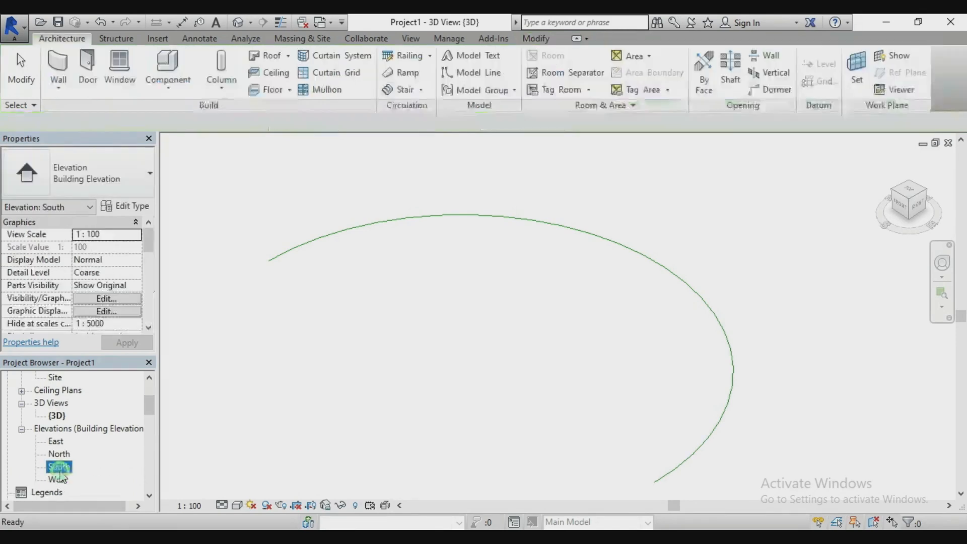
{"action": "double_click", "coordinate": [60, 468]}
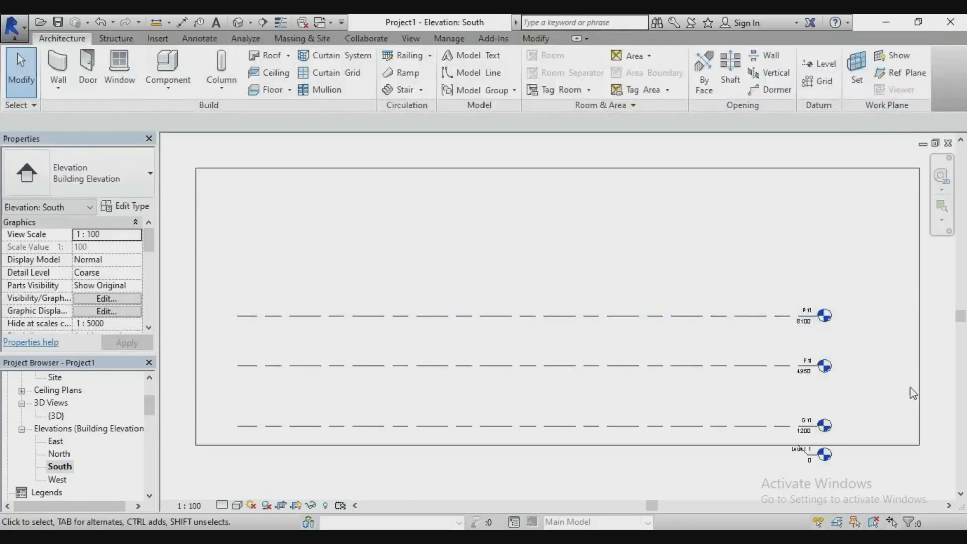
- Enlarge the South elevation's crop boundary upward and outward past the level heads
{"action": "scroll", "coordinate": [827, 451], "scroll_direction": "up", "scroll_amount": 5}
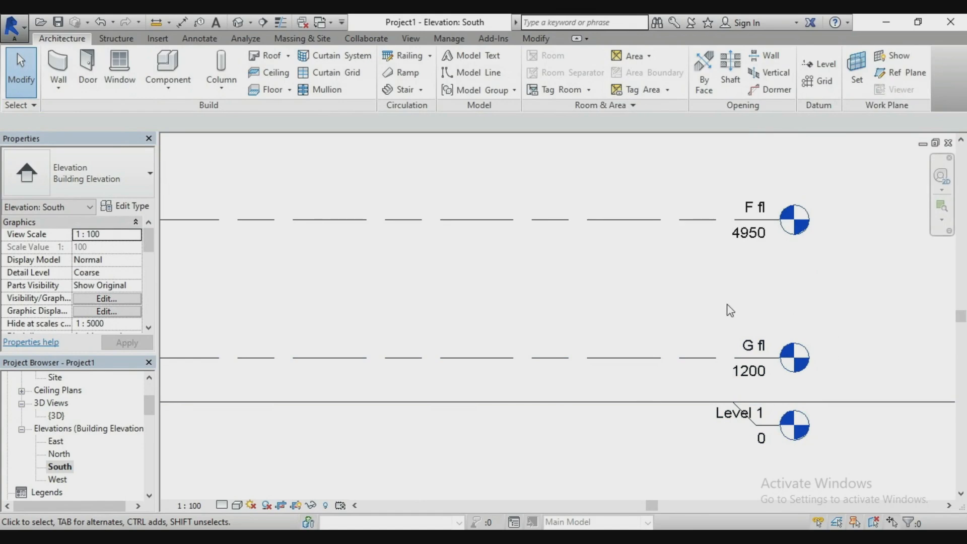
{"action": "scroll", "coordinate": [730, 311], "scroll_direction": "down", "scroll_amount": 2}
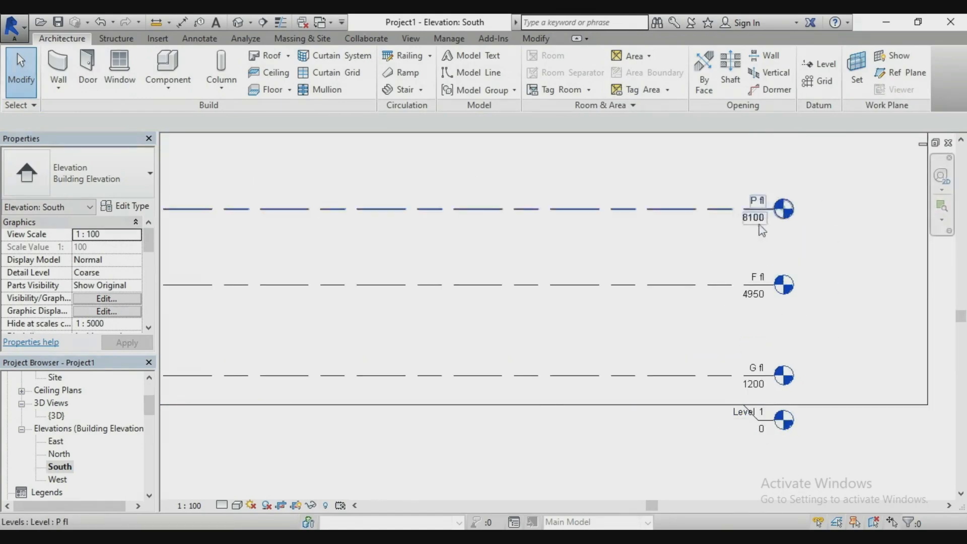
{"action": "scroll", "coordinate": [778, 275], "scroll_direction": "down", "scroll_amount": 1}
{"action": "scroll", "coordinate": [679, 302], "scroll_direction": "down", "scroll_amount": 1}
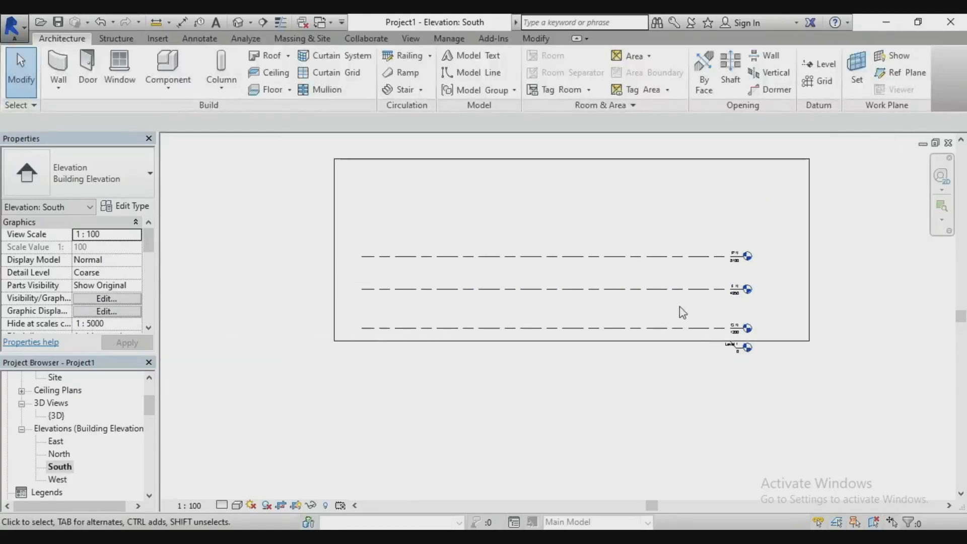
{"action": "scroll", "coordinate": [510, 335], "scroll_direction": "up", "scroll_amount": 1}
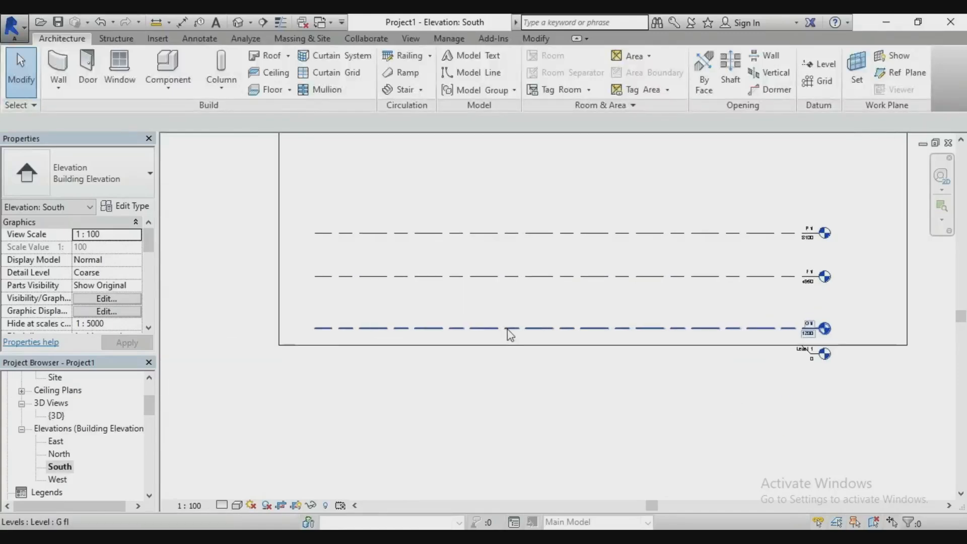
{"action": "left_click", "coordinate": [278, 218]}
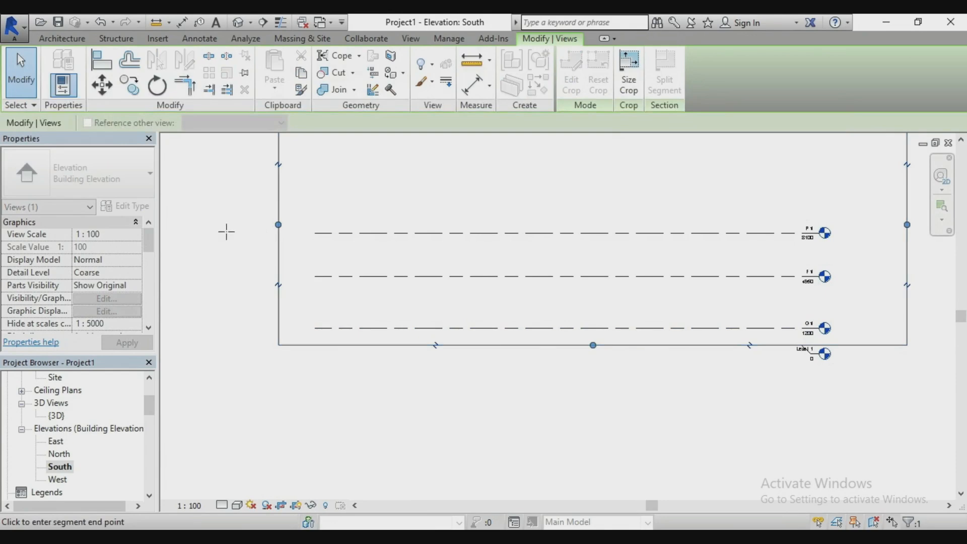
{"action": "scroll", "coordinate": [243, 339], "scroll_direction": "down", "scroll_amount": 2}
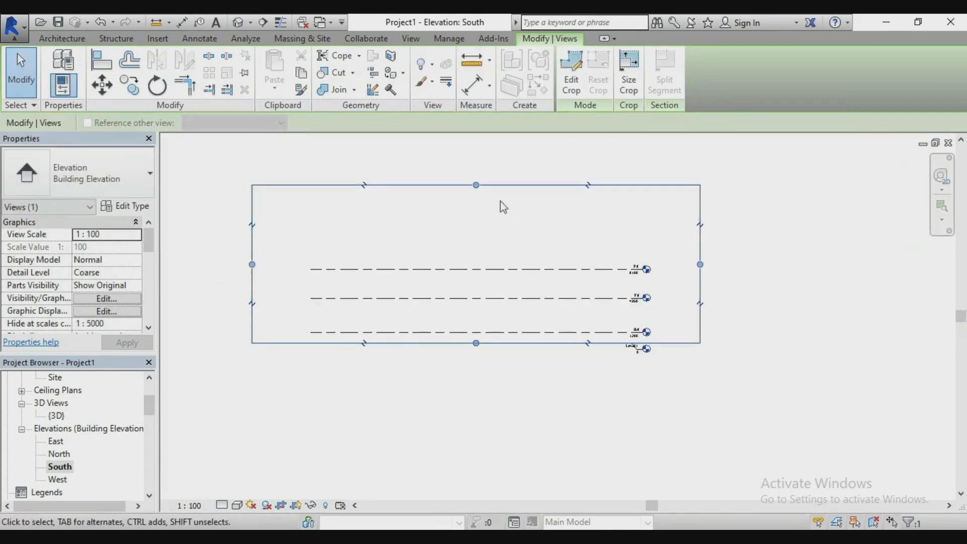
{"action": "left_click_drag", "start_coordinate": [476, 185], "coordinate": [476, 154]}
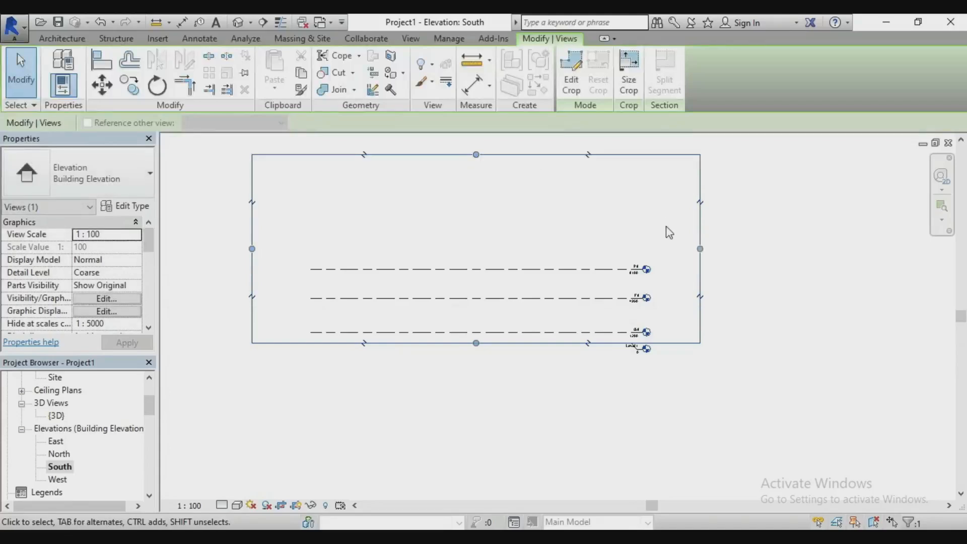
{"action": "left_click_drag", "start_coordinate": [700, 249], "coordinate": [785, 244]}
{"action": "left_click", "coordinate": [546, 228]}
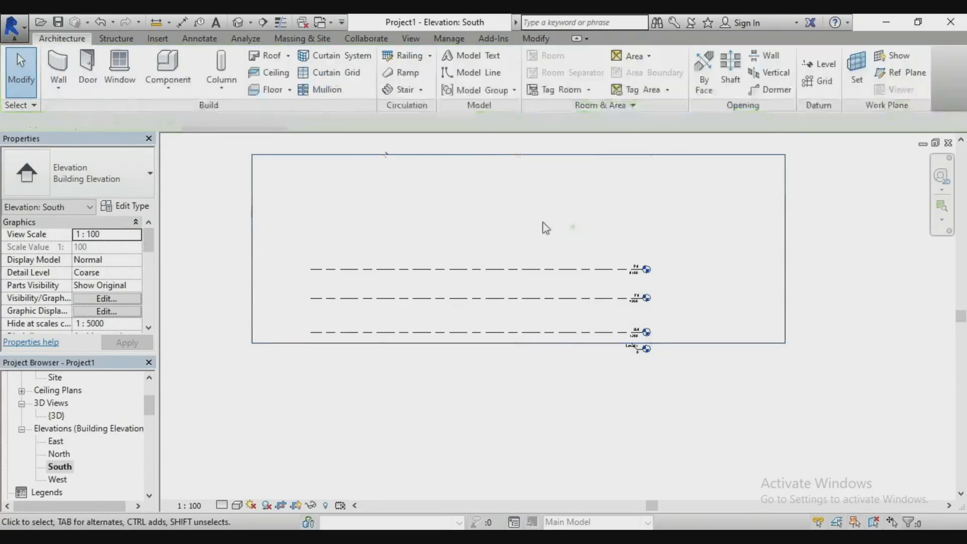
- Draw a horizontal reference plane between the G fl and F fl levels, spanning the full length of the level lines
{"action": "scroll", "coordinate": [400, 330], "scroll_direction": "up", "scroll_amount": 3}
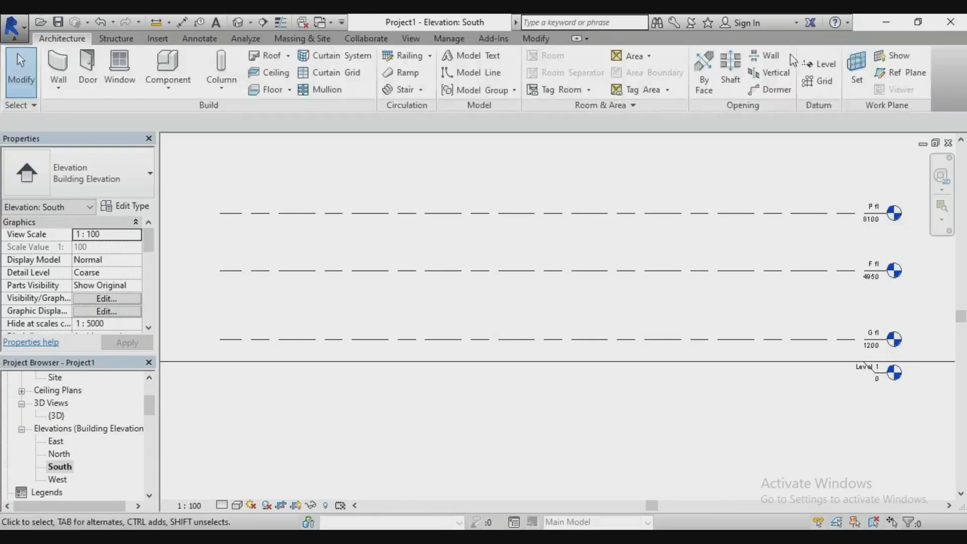
{"action": "left_click", "coordinate": [880, 74]}
{"action": "left_click", "coordinate": [216, 307]}
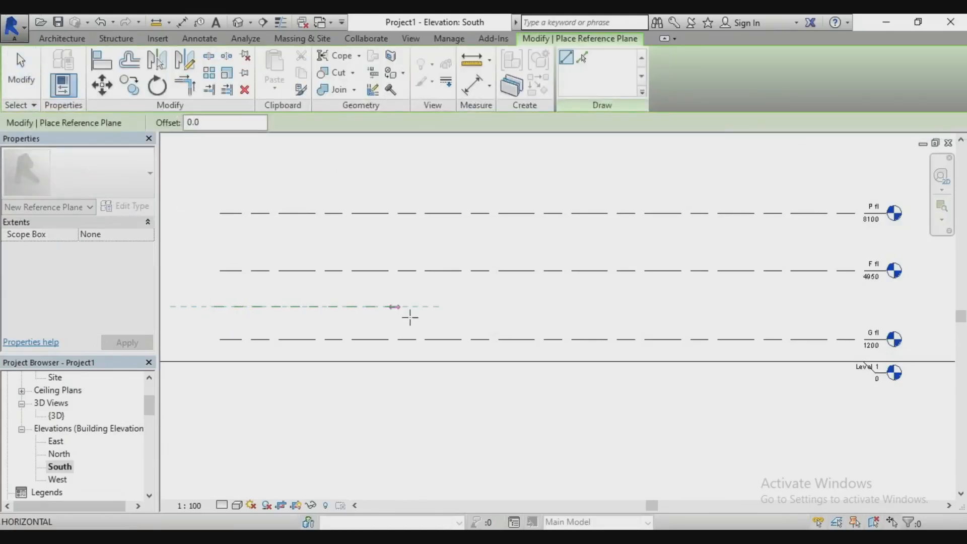
{"action": "left_click", "coordinate": [896, 306]}
{"action": "right_click", "coordinate": [717, 233]}
{"action": "left_click", "coordinate": [724, 244]}
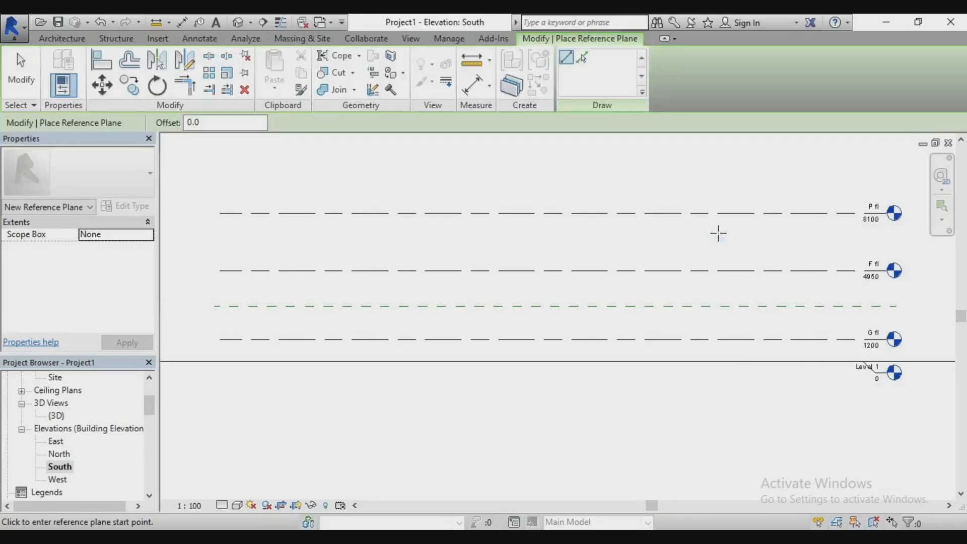
{"action": "right_click", "coordinate": [718, 233]}
{"action": "left_click", "coordinate": [728, 242]}
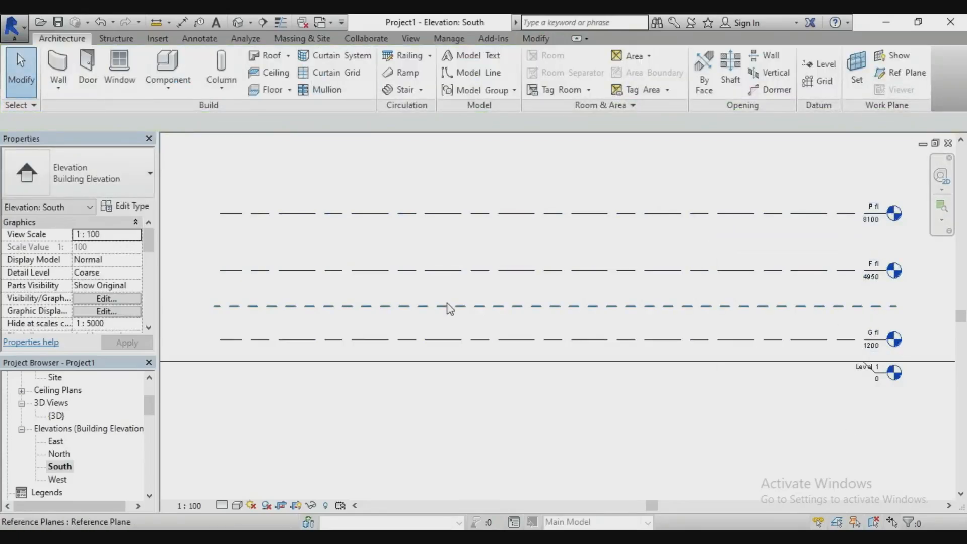
- Set the distance between the reference plane and the F fl level to 1875
{"action": "left_click", "coordinate": [413, 310]}
{"action": "left_click", "coordinate": [338, 289]}
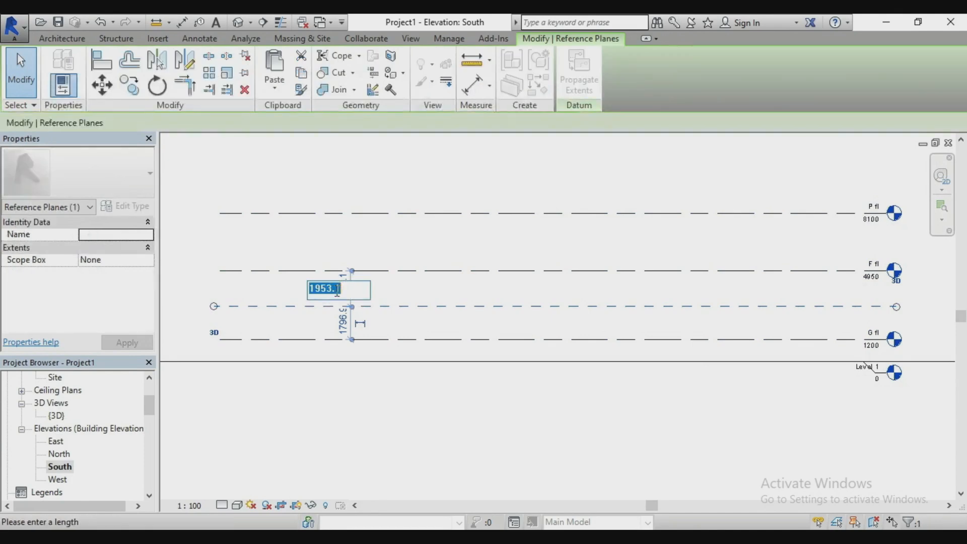
{"action": "type", "text": "1875"}
{"action": "key", "text": "Return"}
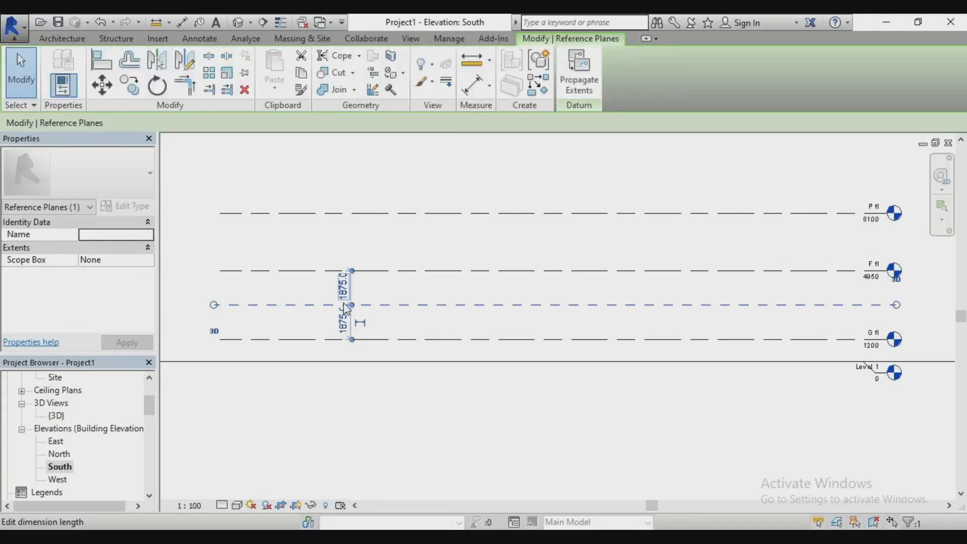
{"action": "left_click", "coordinate": [404, 264]}
{"action": "left_click", "coordinate": [409, 316]}
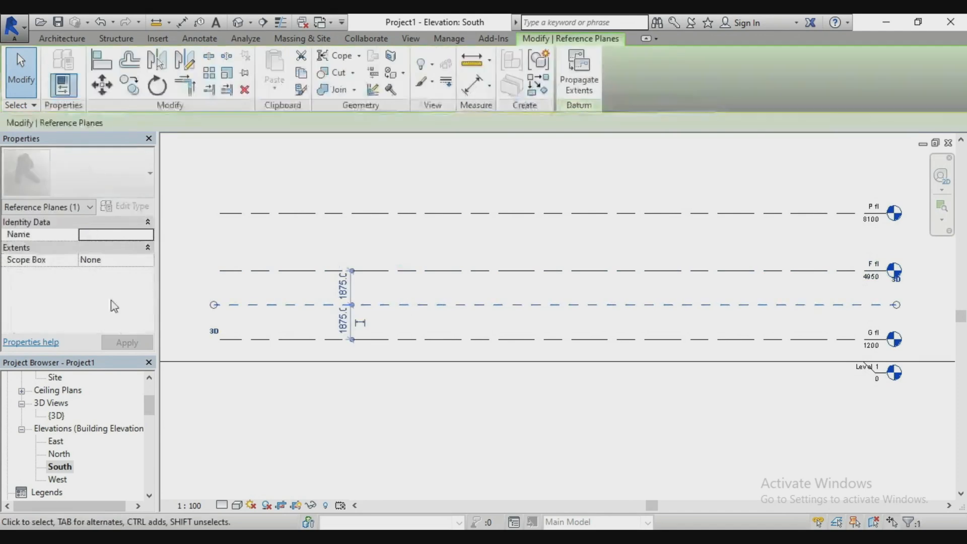
- Name the reference plane between G fl and F fl "mw"
{"action": "left_click", "coordinate": [111, 235]}
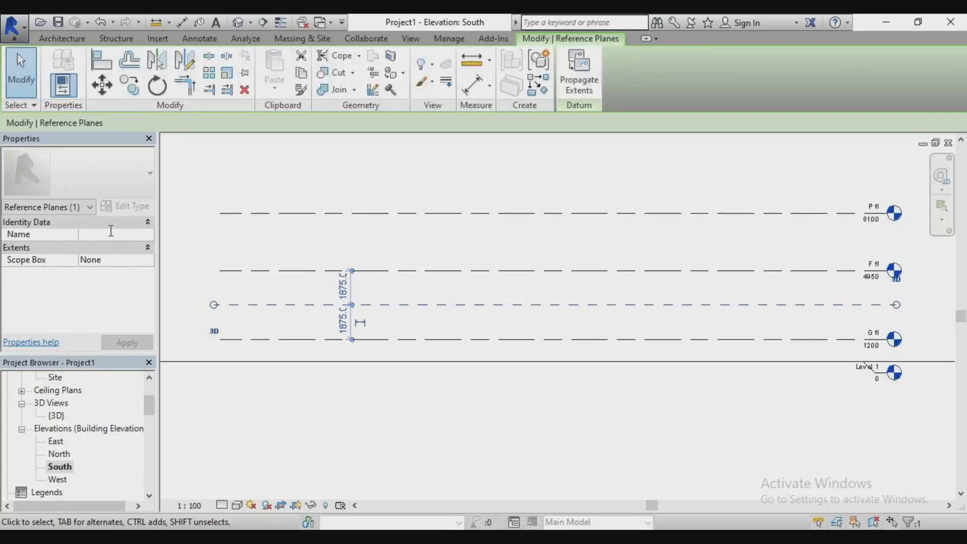
{"action": "type", "text": "mw"}
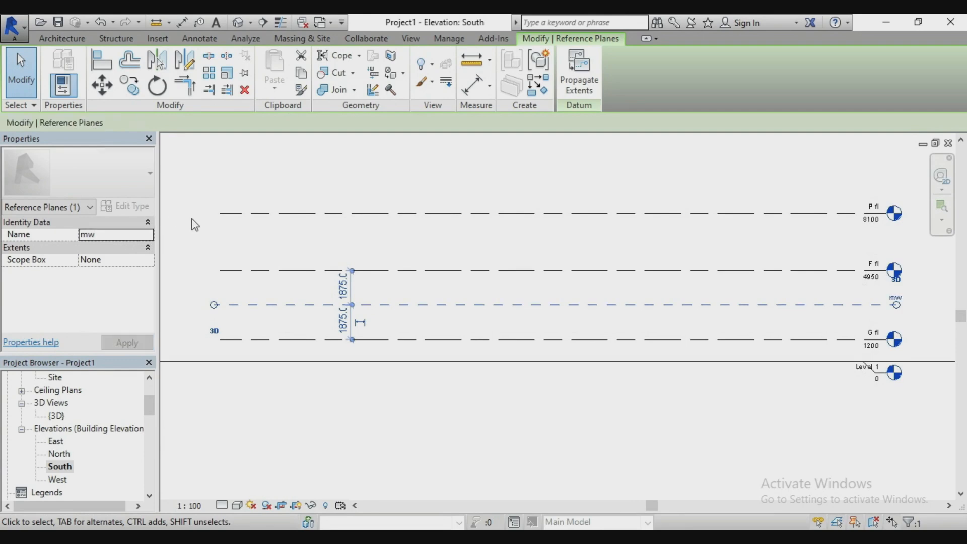
{"action": "left_click", "coordinate": [192, 219]}
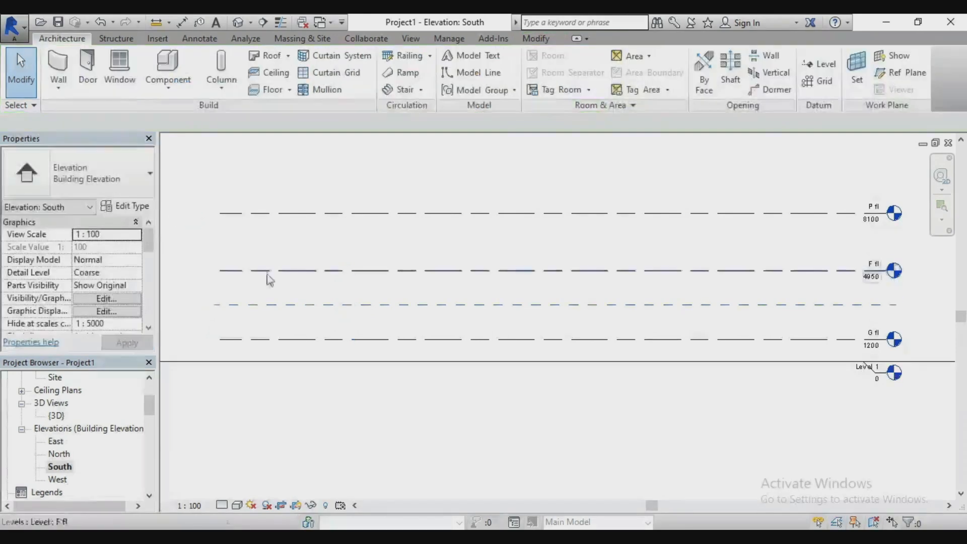
{"action": "left_click", "coordinate": [278, 304]}
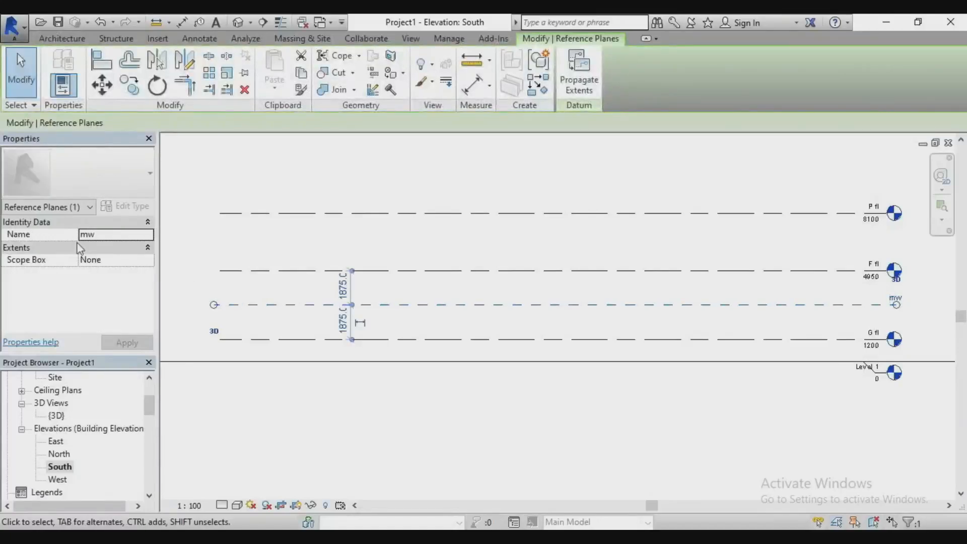
{"action": "left_click", "coordinate": [228, 245]}
- Open the G fl floor plan from its level line in the South elevation
{"action": "scroll", "coordinate": [553, 294], "scroll_direction": "down", "scroll_amount": 3}
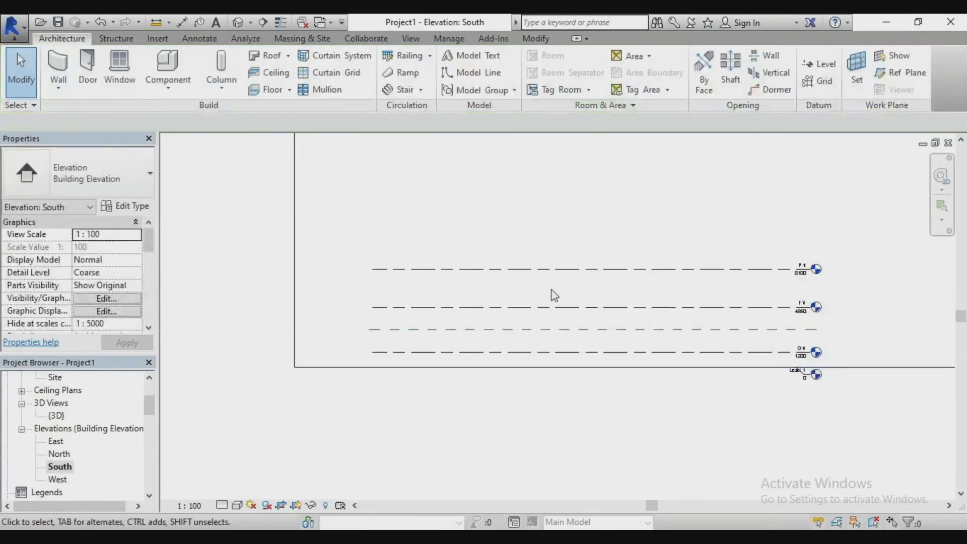
{"action": "scroll", "coordinate": [505, 289], "scroll_direction": "up", "scroll_amount": 1}
{"action": "scroll", "coordinate": [866, 377], "scroll_direction": "down", "scroll_amount": 1}
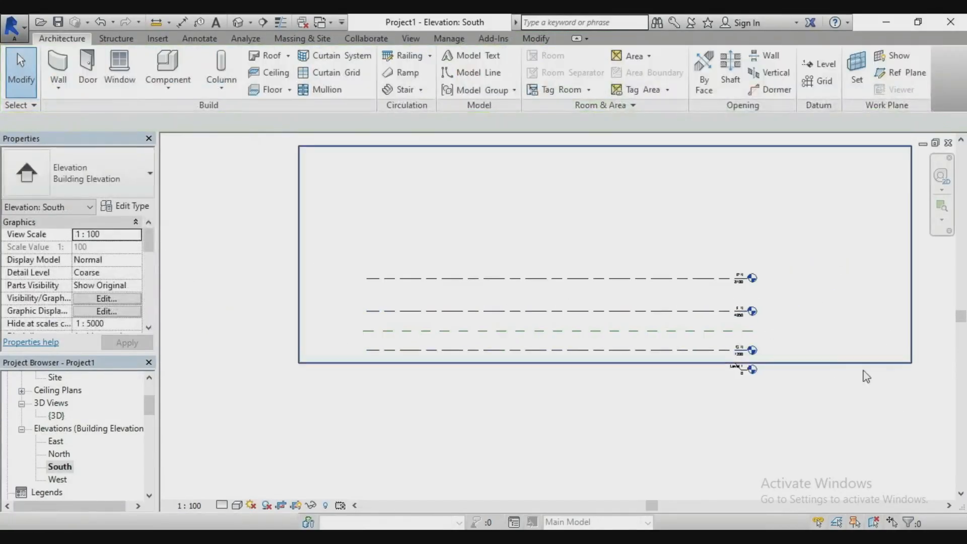
{"action": "left_click", "coordinate": [700, 355]}
{"action": "right_click", "coordinate": [700, 357]}
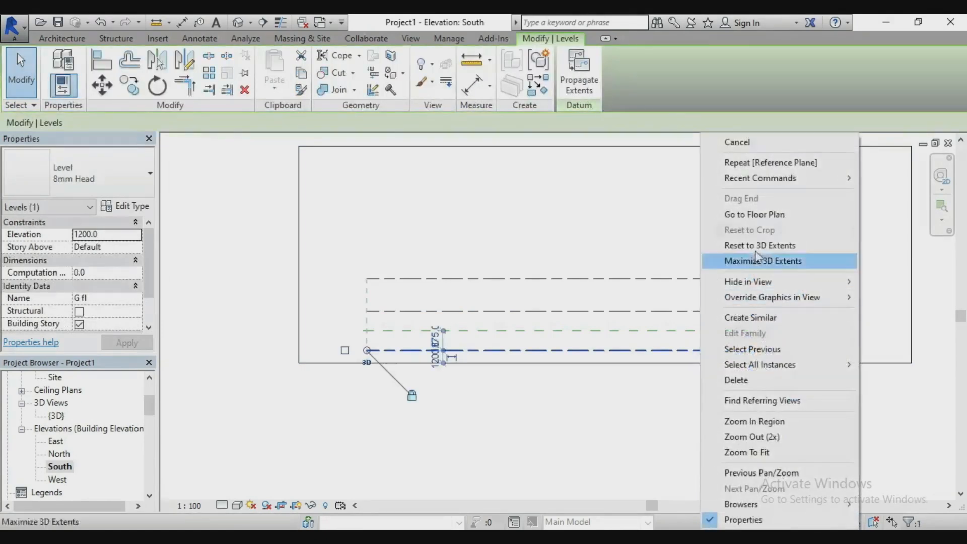
{"action": "left_click", "coordinate": [753, 214]}
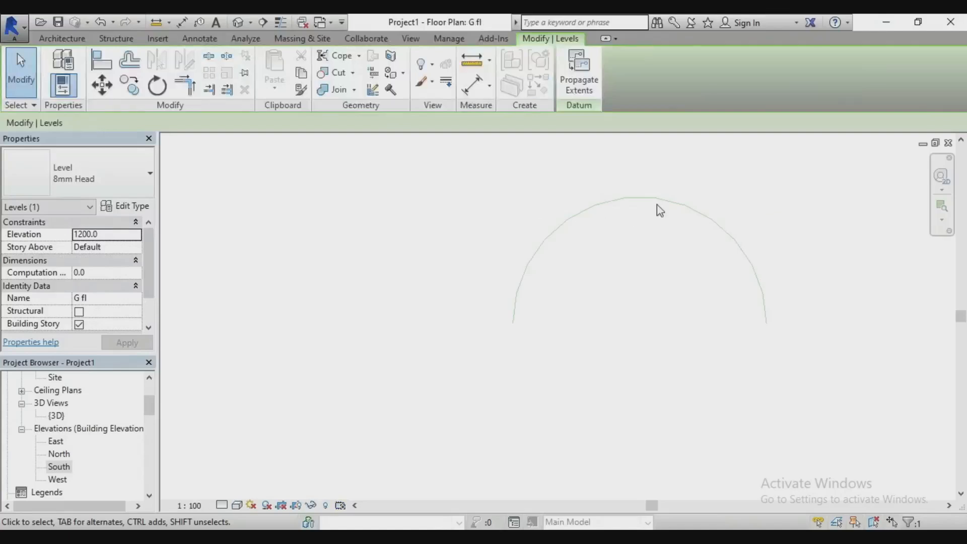
- Draw a straight detail line joining the two endpoints of the semicircular arc in the G fl plan
{"action": "scroll", "coordinate": [505, 270], "scroll_direction": "down", "scroll_amount": 3}
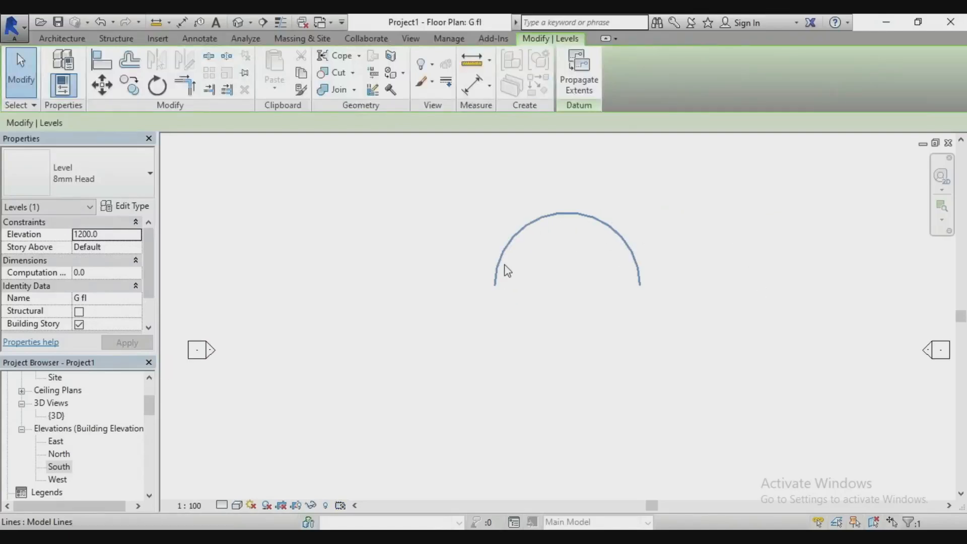
{"action": "scroll", "coordinate": [505, 270], "scroll_direction": "up", "scroll_amount": 2}
{"action": "key", "text": "d"}
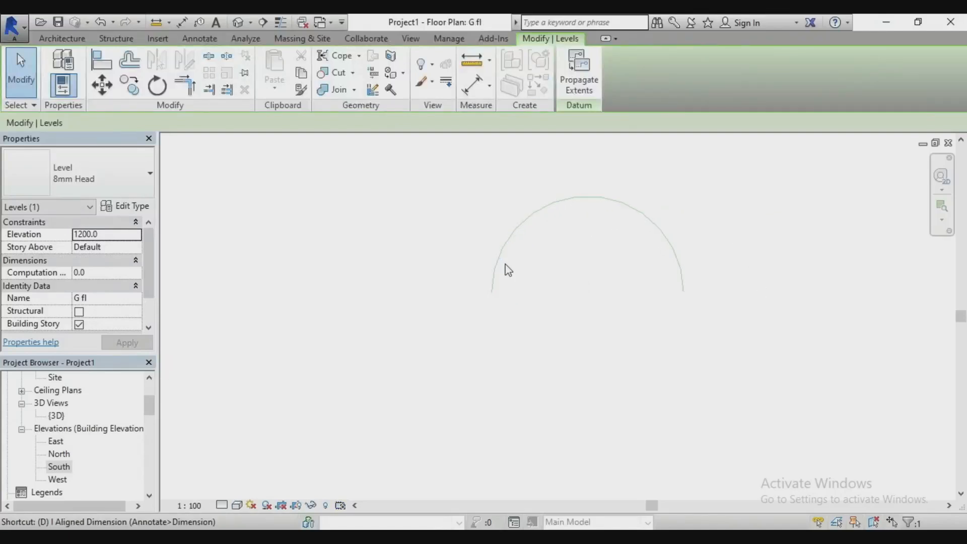
{"action": "key", "text": "l"}
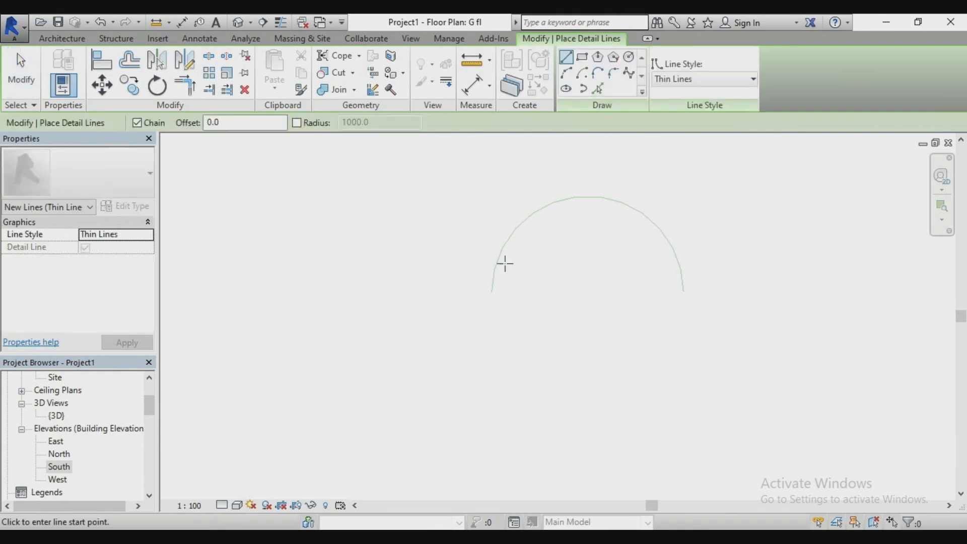
{"action": "left_click", "coordinate": [492, 291]}
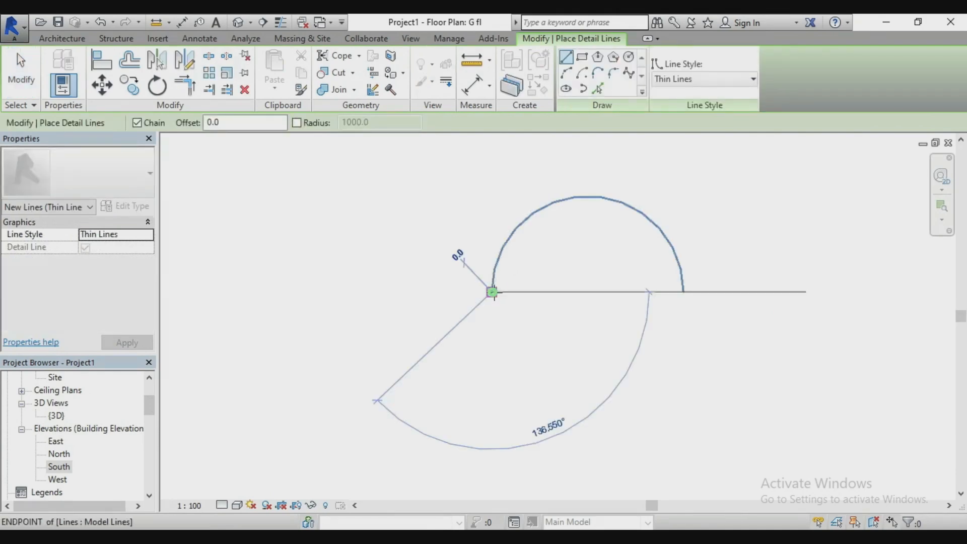
{"action": "left_click", "coordinate": [683, 292]}
{"action": "key", "text": "Escape"}
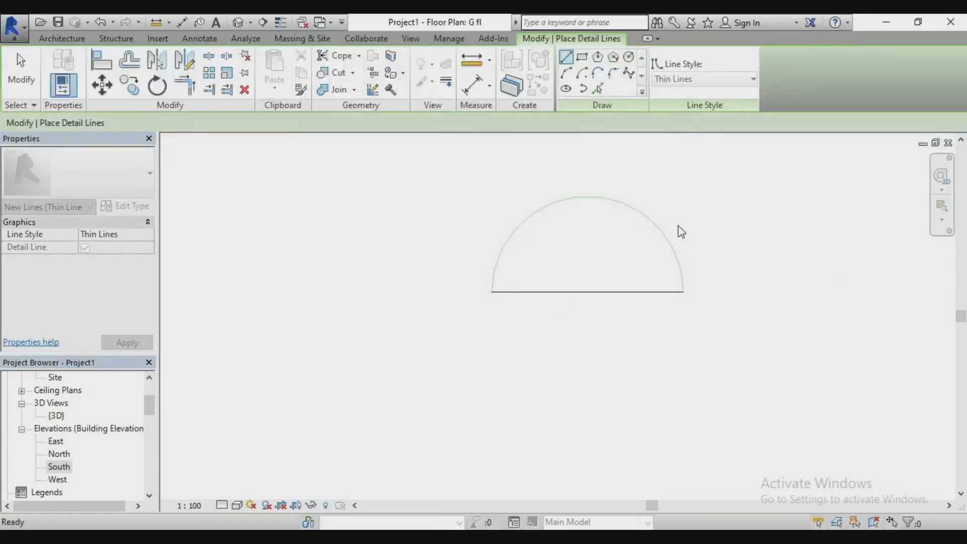
{"action": "scroll", "coordinate": [423, 292], "scroll_direction": "down", "scroll_amount": 2}
{"action": "scroll", "coordinate": [480, 265], "scroll_direction": "up", "scroll_amount": 1}
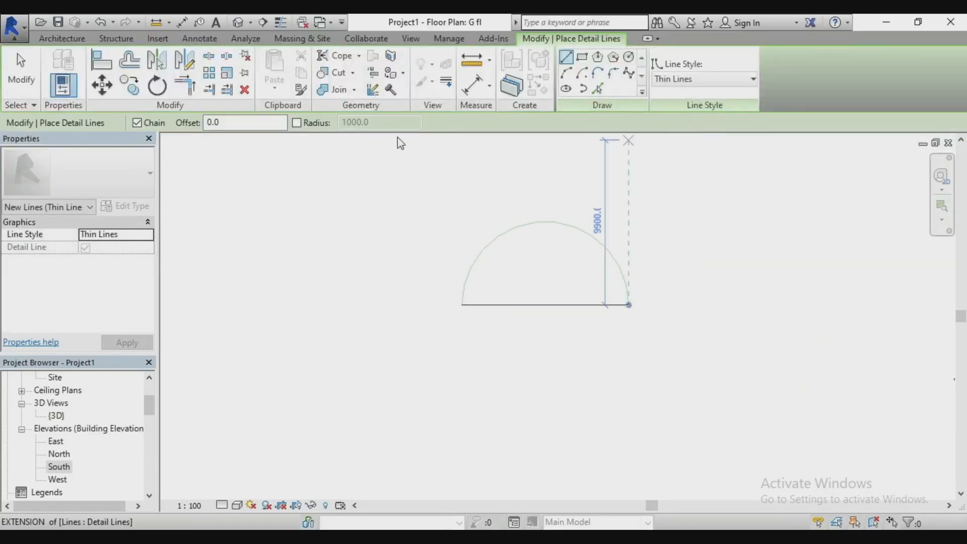
{"action": "left_click", "coordinate": [567, 73]}
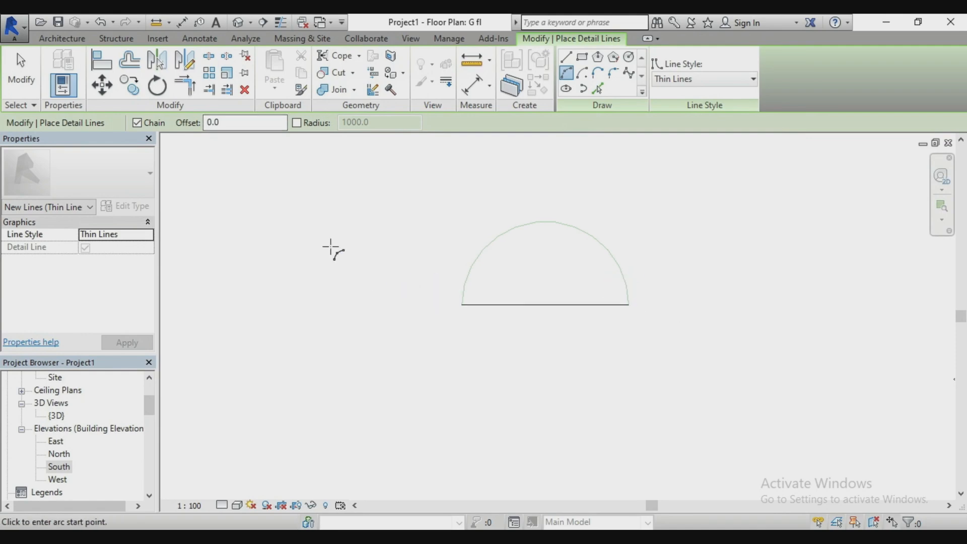
{"action": "left_click", "coordinate": [234, 124]}
{"action": "type", "text": "20"}
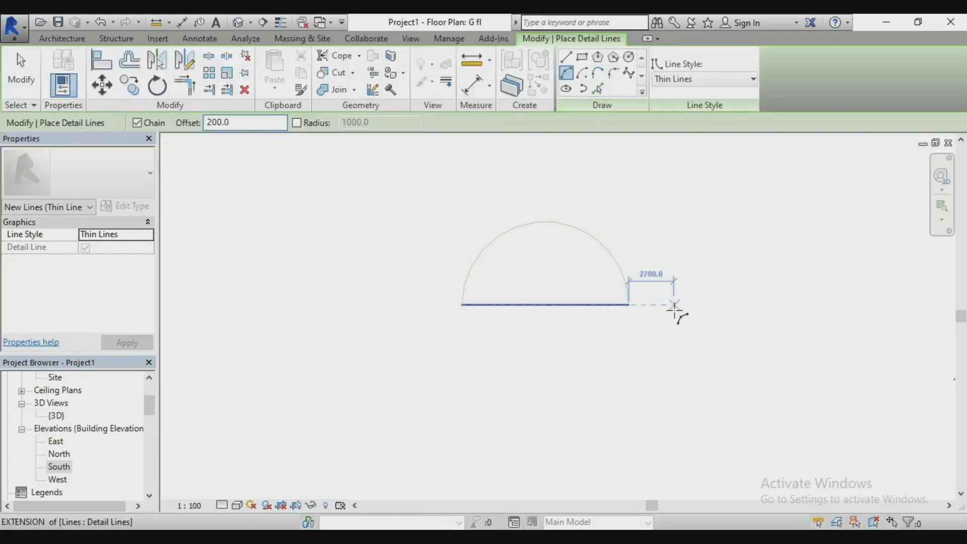
{"action": "scroll", "coordinate": [675, 313], "scroll_direction": "up", "scroll_amount": 2}
{"action": "scroll", "coordinate": [662, 313], "scroll_direction": "down", "scroll_amount": 1}
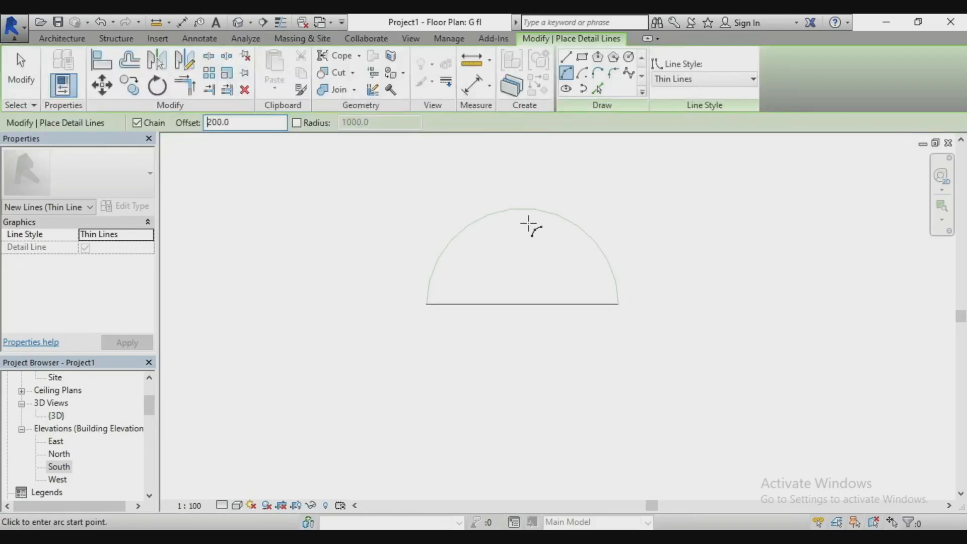
{"action": "scroll", "coordinate": [529, 225], "scroll_direction": "up", "scroll_amount": 1}
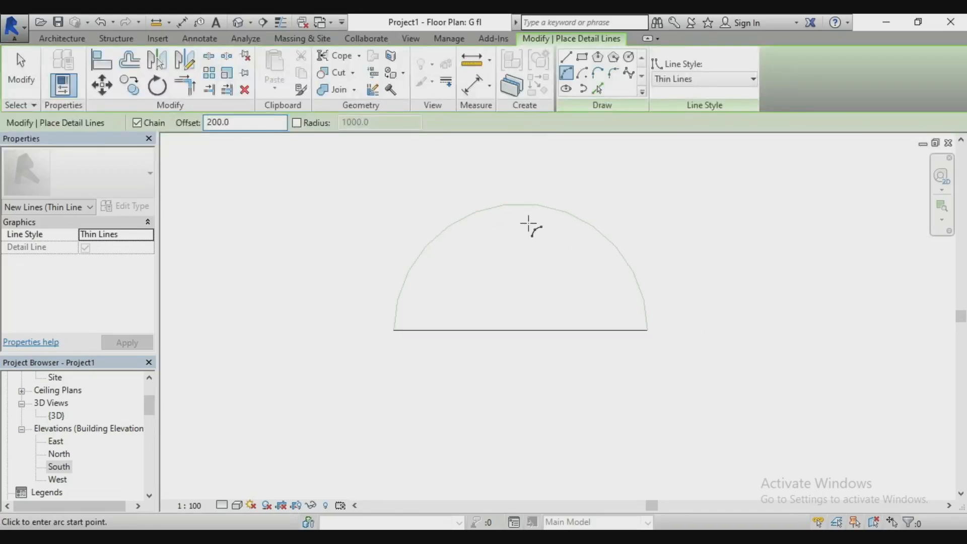
{"action": "left_click", "coordinate": [647, 330]}
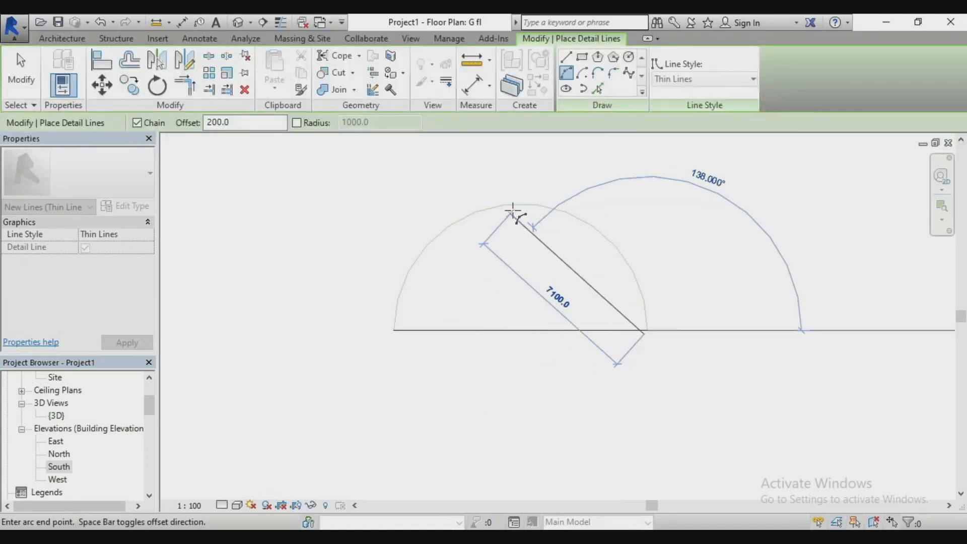
{"action": "key", "text": "Escape"}
- Draw a straight model line between the two endpoints of the semicircular arc, over the existing detail line
{"action": "left_click", "coordinate": [62, 38]}
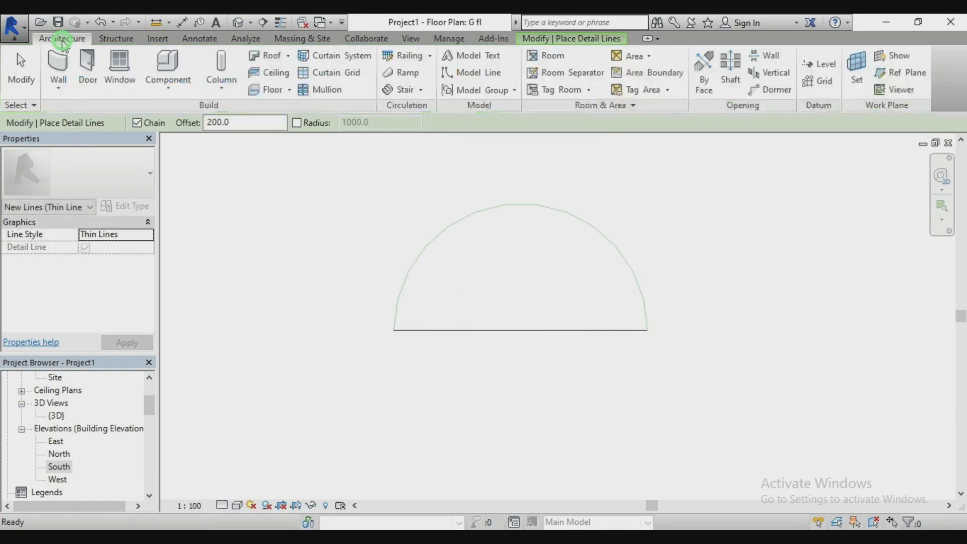
{"action": "left_click", "coordinate": [474, 72]}
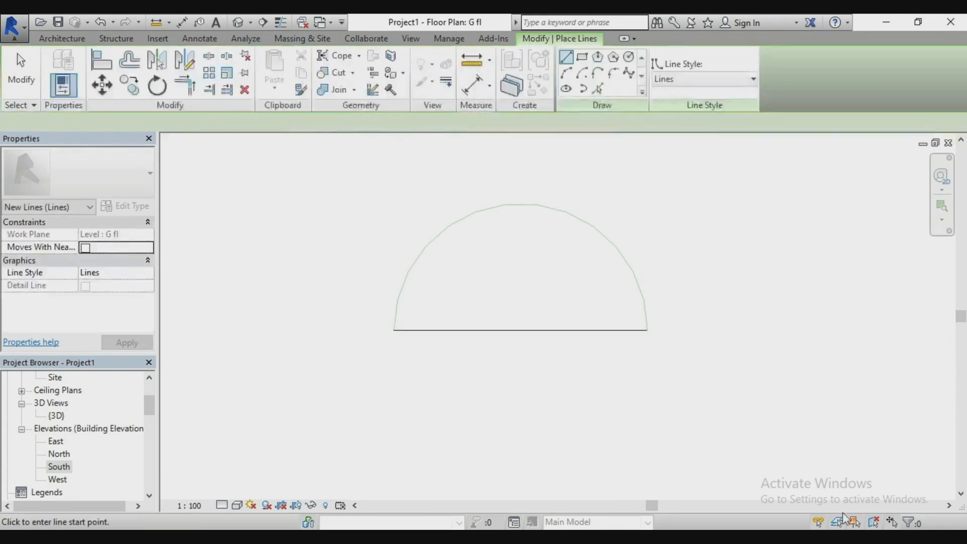
{"action": "left_click", "coordinate": [647, 331]}
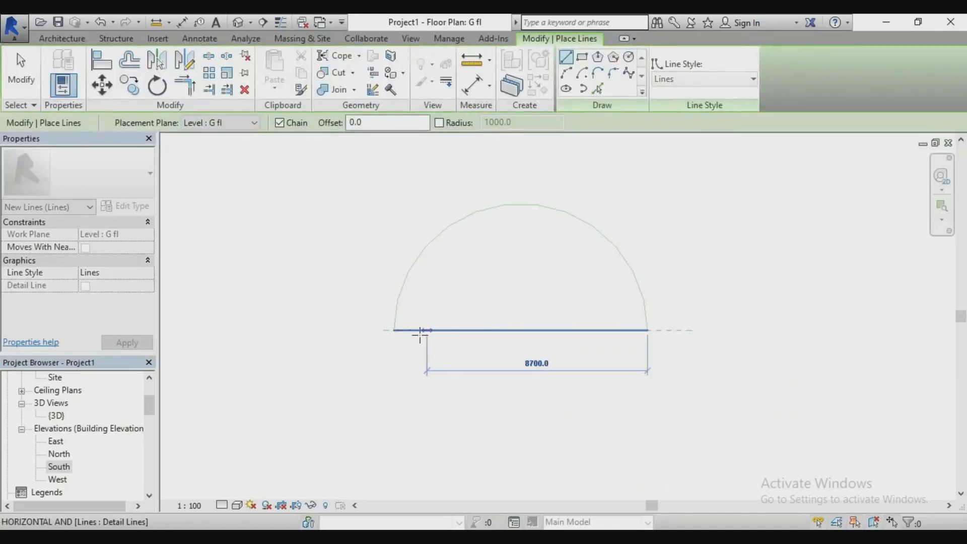
{"action": "left_click", "coordinate": [393, 330]}
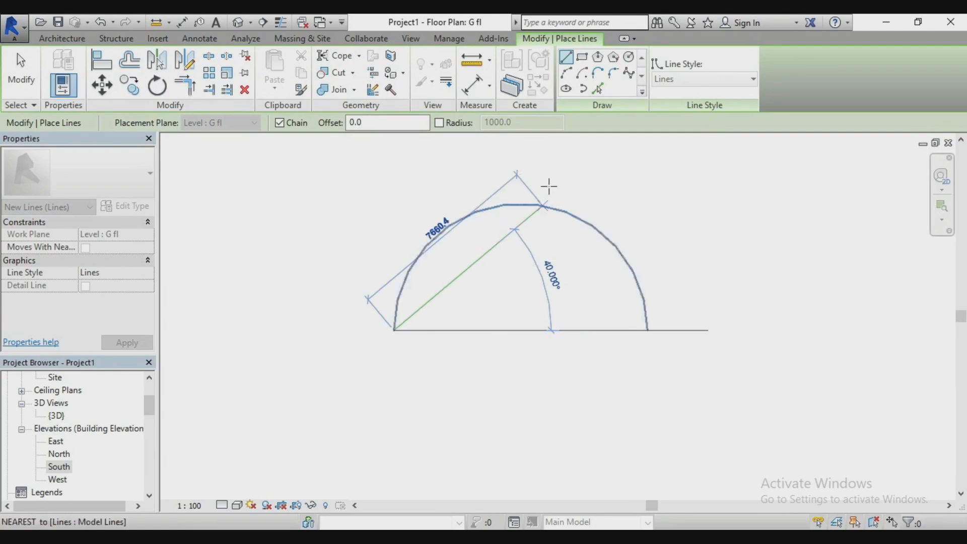
{"action": "key", "text": "Escape"}
{"action": "key", "text": "Escape"}
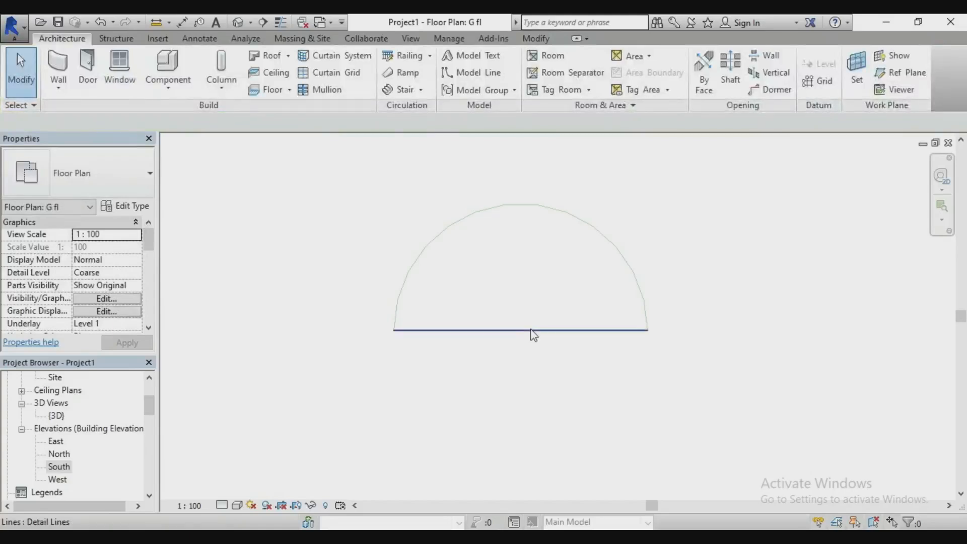
- Select the straight model line lying over the detail line and delete it
{"action": "key", "text": "Tab"}
{"action": "left_click", "coordinate": [533, 331]}
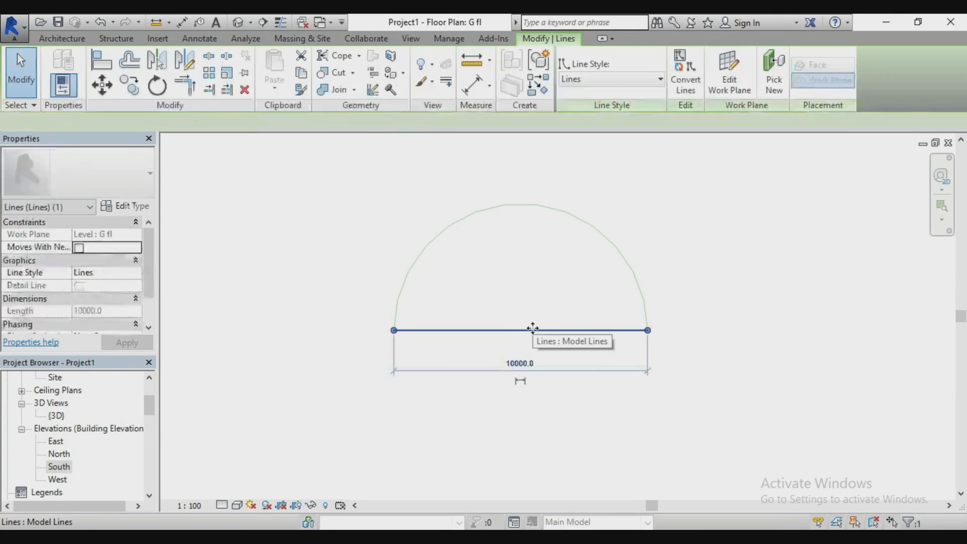
{"action": "left_click", "coordinate": [527, 271]}
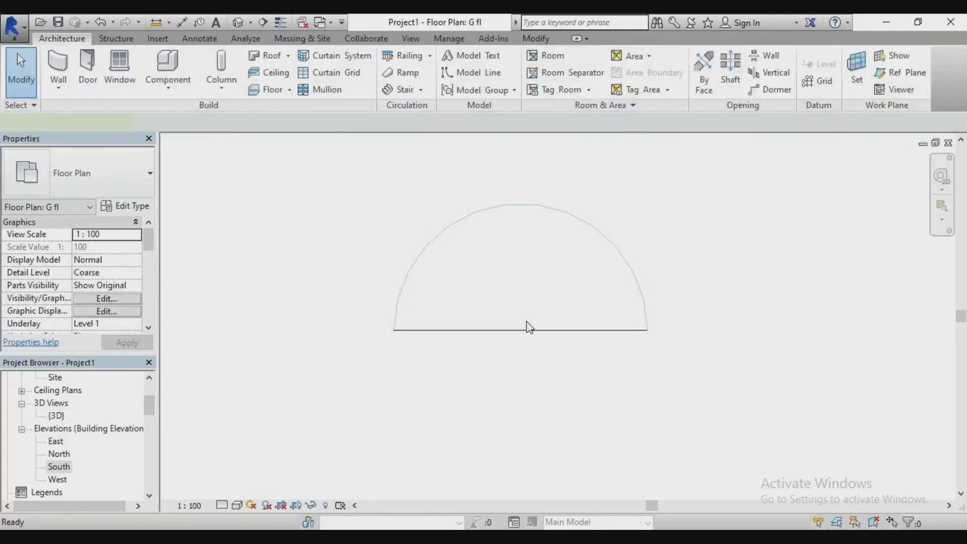
- Draw a 180° model arc between the straight line's endpoints with a 200 offset, inside the existing semicircle
{"action": "key", "text": "l"}
{"action": "key", "text": "i"}
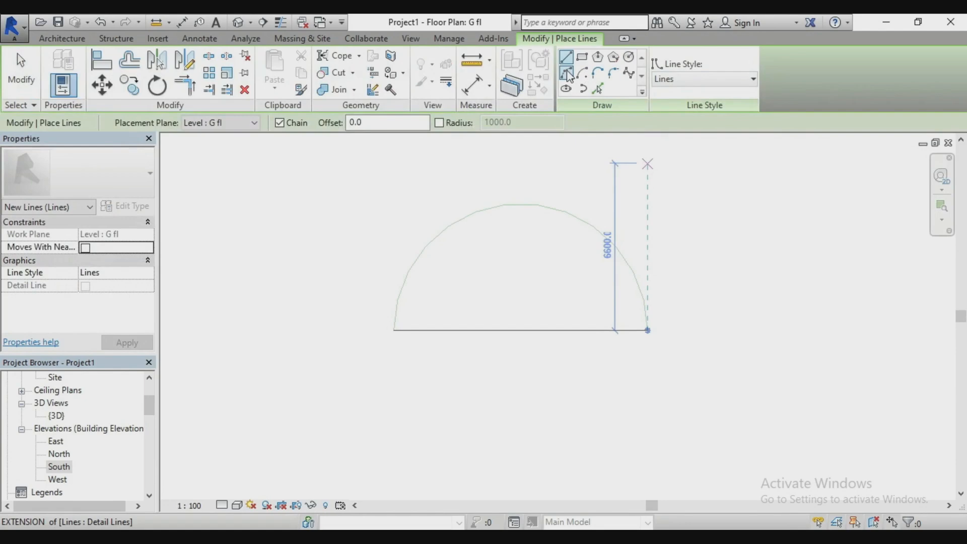
{"action": "left_click", "coordinate": [566, 73]}
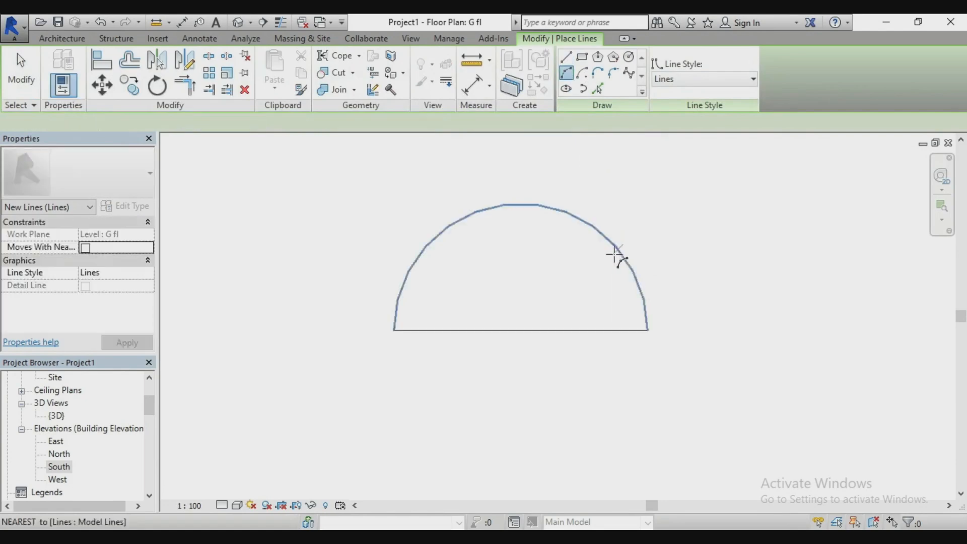
{"action": "left_click", "coordinate": [646, 330]}
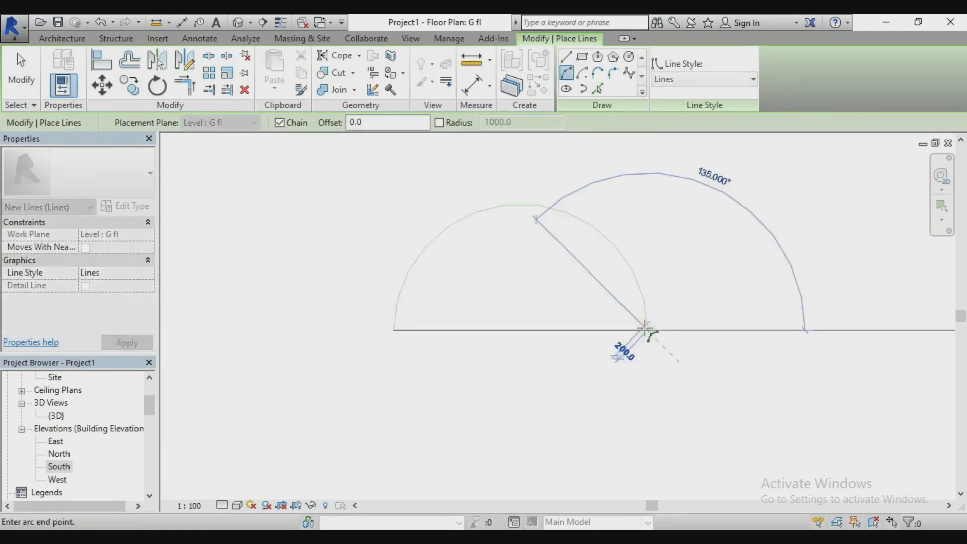
{"action": "double_click", "coordinate": [372, 122]}
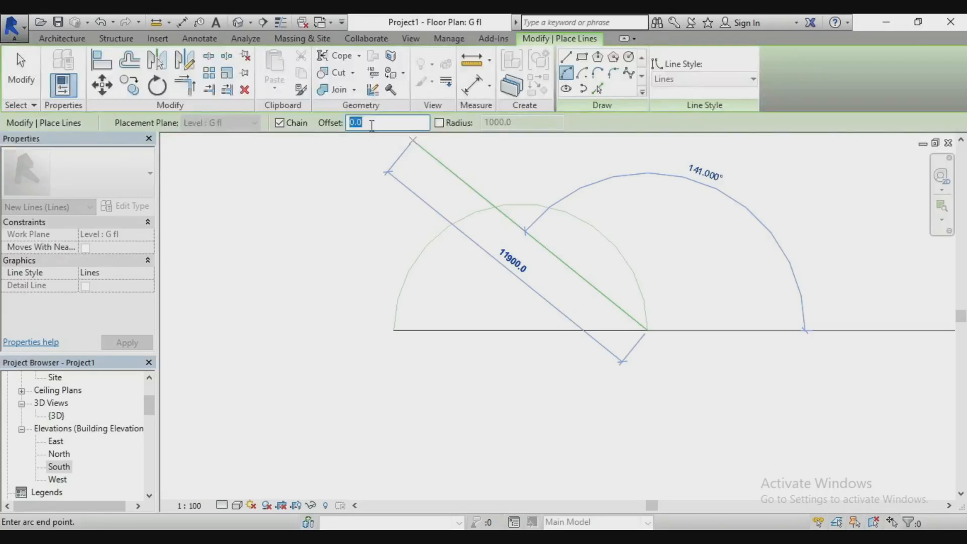
{"action": "type", "text": "2"}
{"action": "key", "text": "Return"}
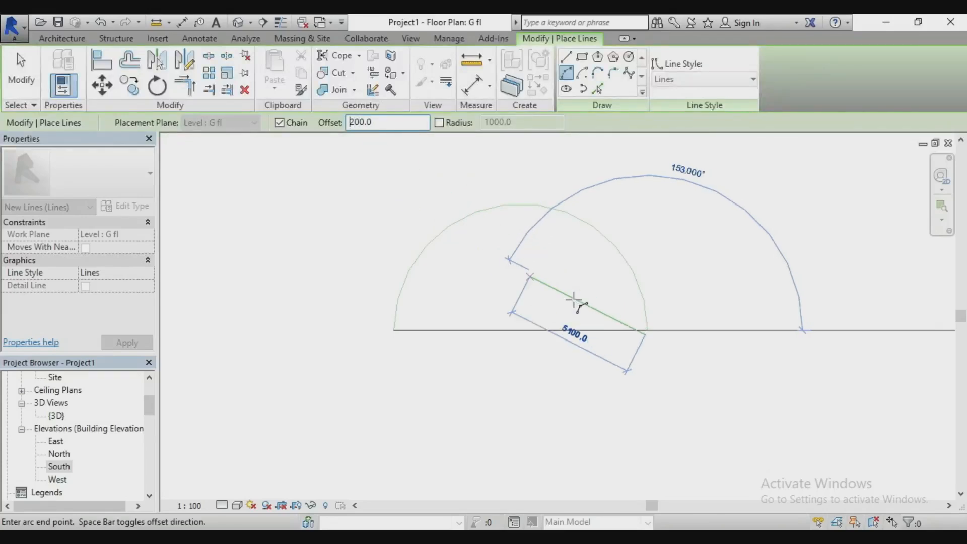
{"action": "left_click", "coordinate": [649, 328]}
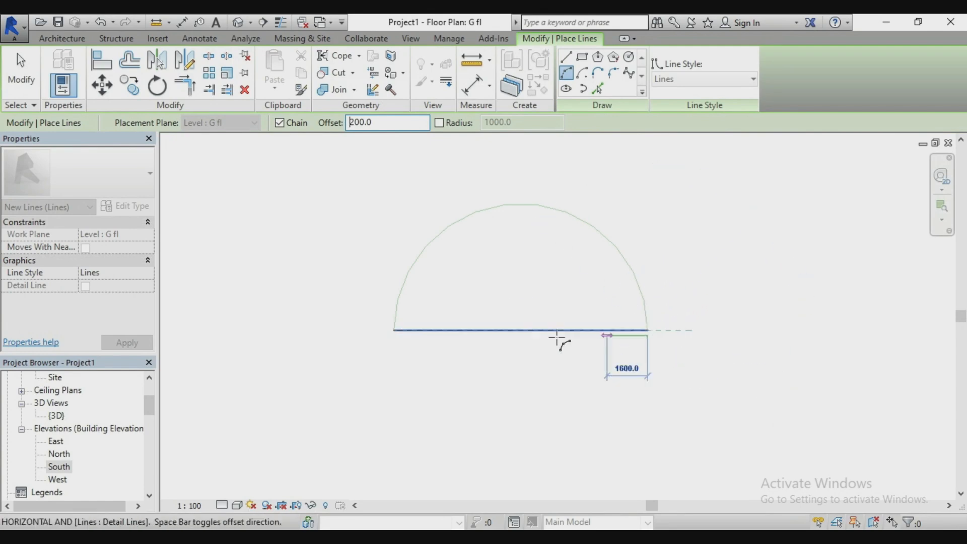
{"action": "left_click", "coordinate": [394, 330]}
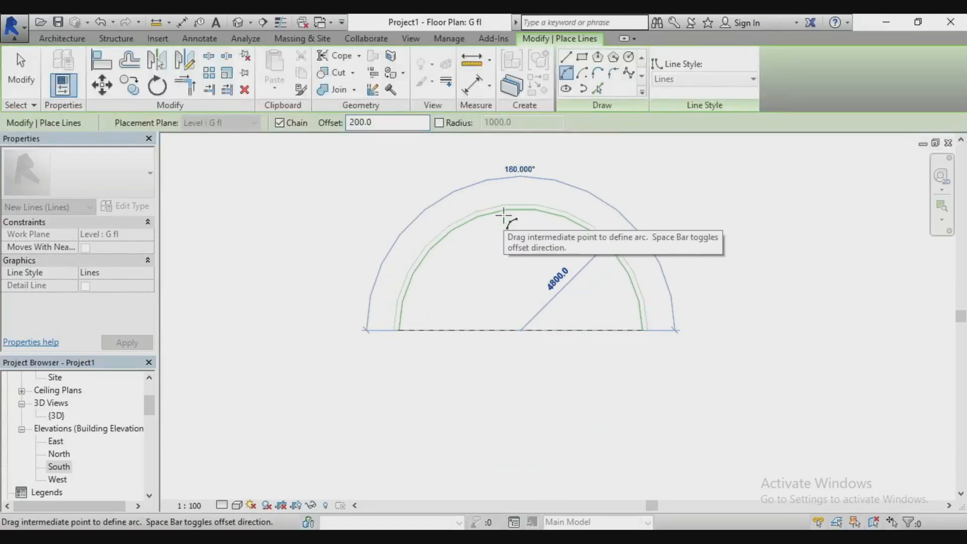
{"action": "left_click", "coordinate": [506, 212]}
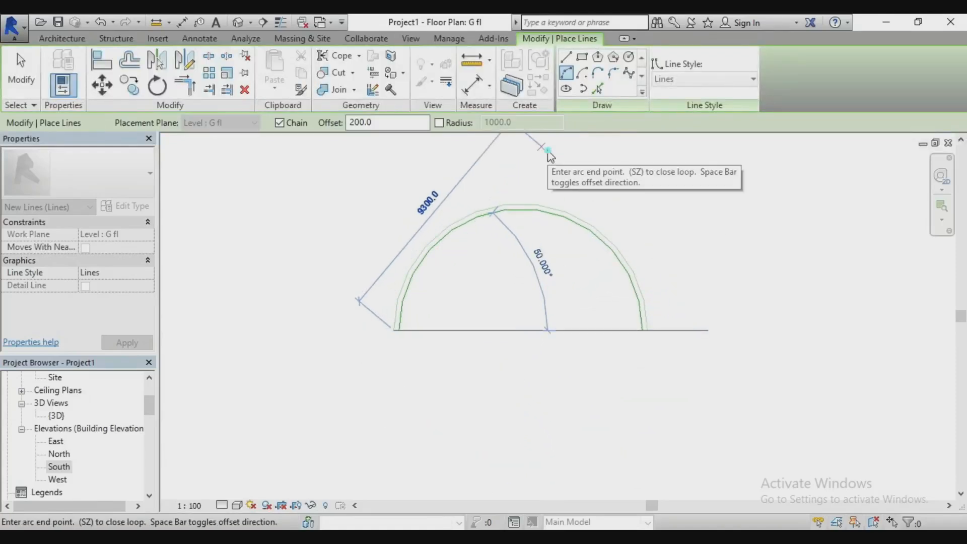
{"action": "right_click", "coordinate": [541, 152]}
{"action": "left_click", "coordinate": [557, 158]}
{"action": "right_click", "coordinate": [557, 165]}
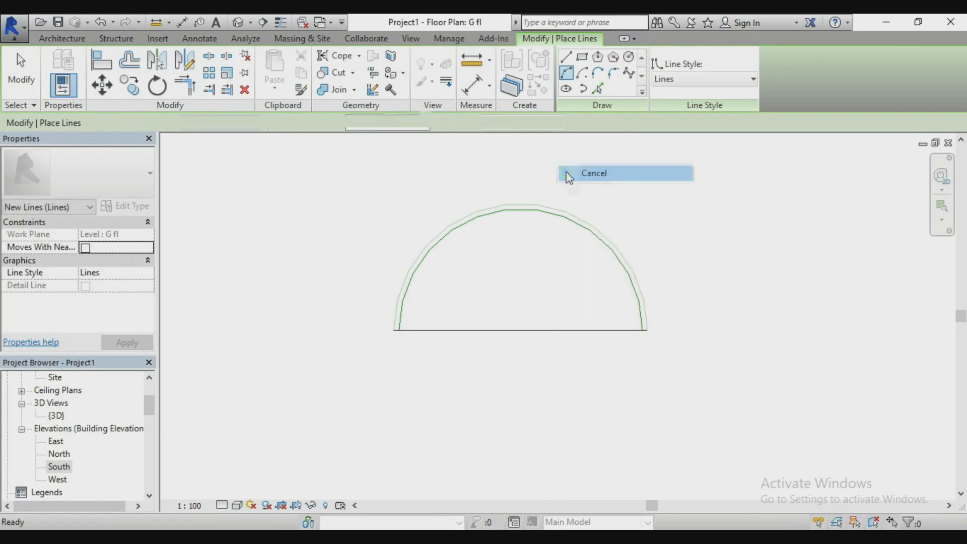
{"action": "left_click", "coordinate": [567, 173]}
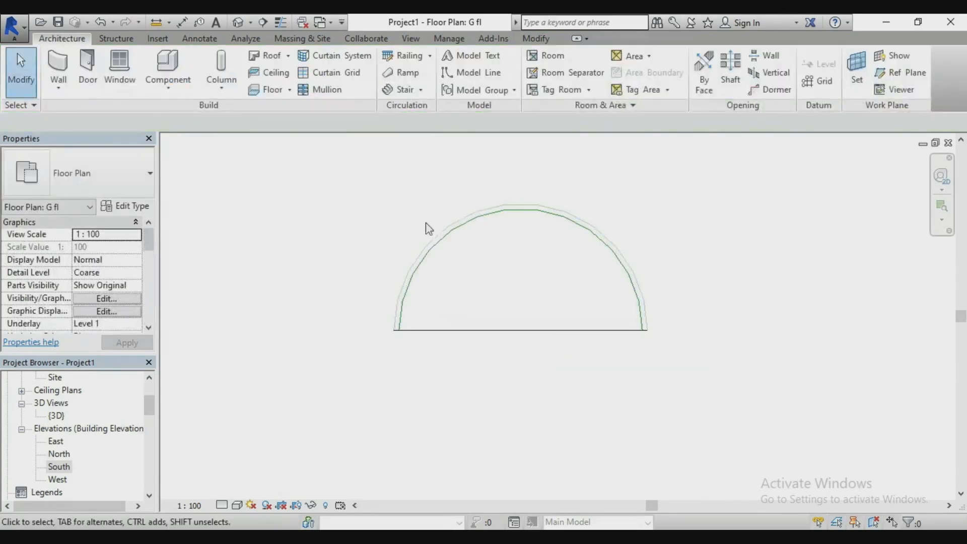
- Inspect the two arcs from another angle in the 3D view, and examine the level lines in the South elevation
{"action": "scroll", "coordinate": [420, 226], "scroll_direction": "up", "scroll_amount": 2}
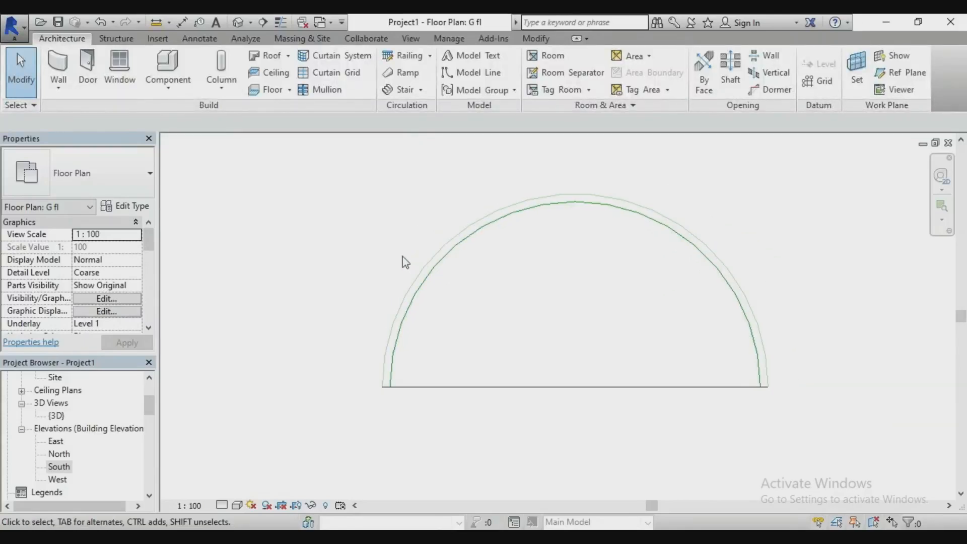
{"action": "left_click", "coordinate": [244, 23]}
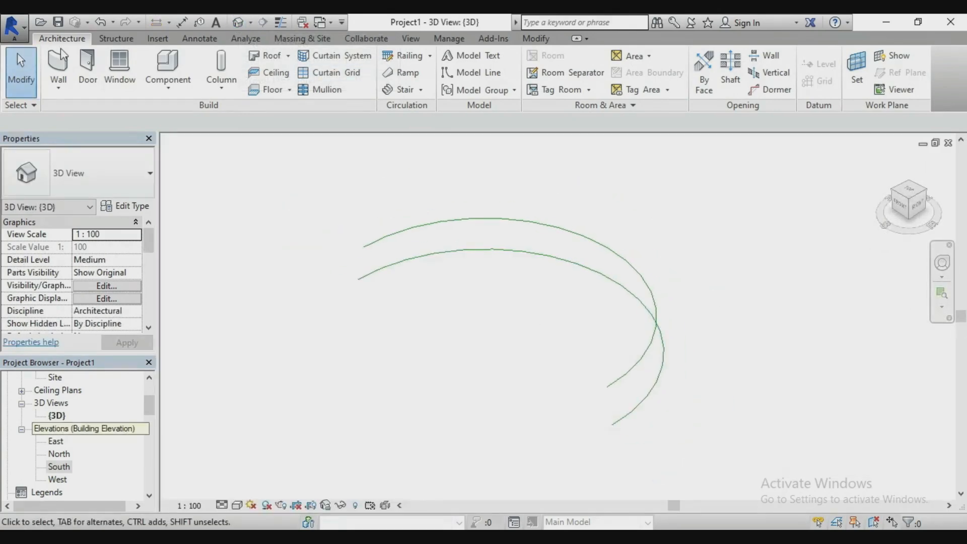
{"action": "mouse_move", "coordinate": [920, 212]}
{"action": "left_mouse_down"}
{"action": "mouse_move", "coordinate": [904, 194]}
{"action": "mouse_move", "coordinate": [909, 206]}
{"action": "left_mouse_up"}
{"action": "left_click_drag", "start_coordinate": [382, 393], "coordinate": [567, 363]}
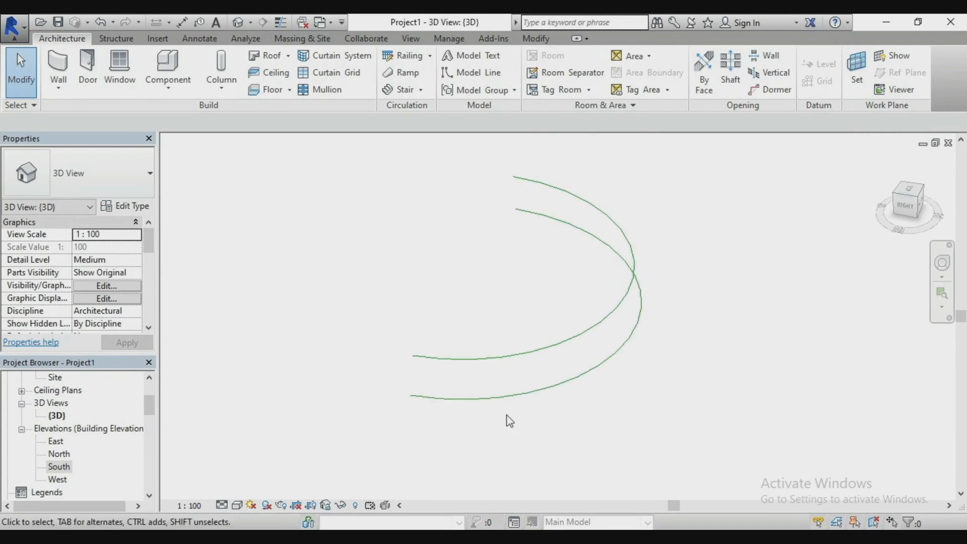
{"action": "scroll", "coordinate": [56, 416], "scroll_direction": "up", "scroll_amount": 2}
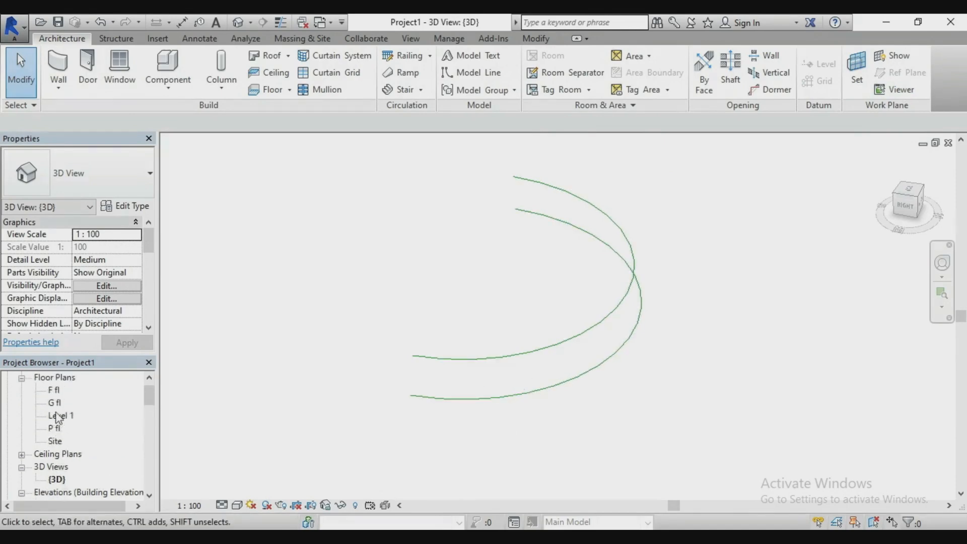
{"action": "scroll", "coordinate": [70, 458], "scroll_direction": "down", "scroll_amount": 2}
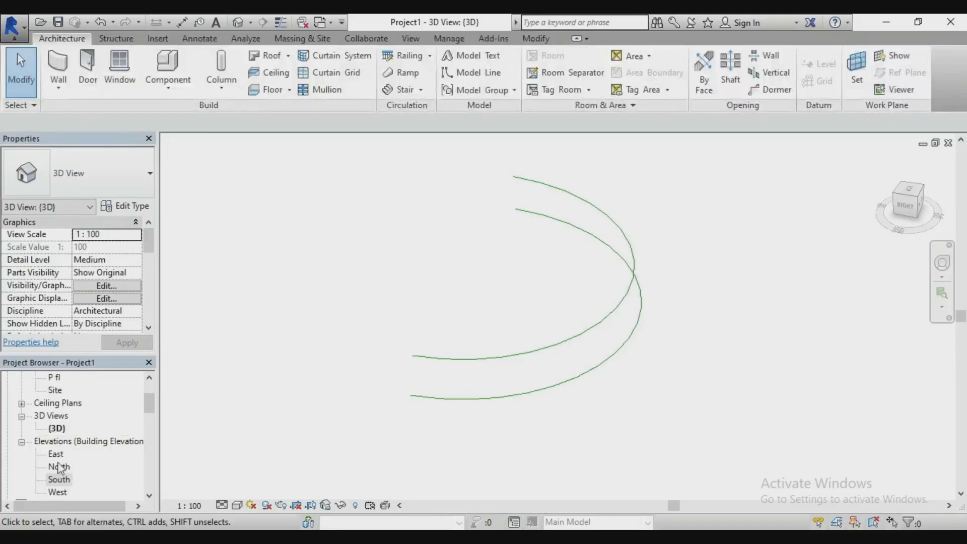
{"action": "double_click", "coordinate": [56, 481]}
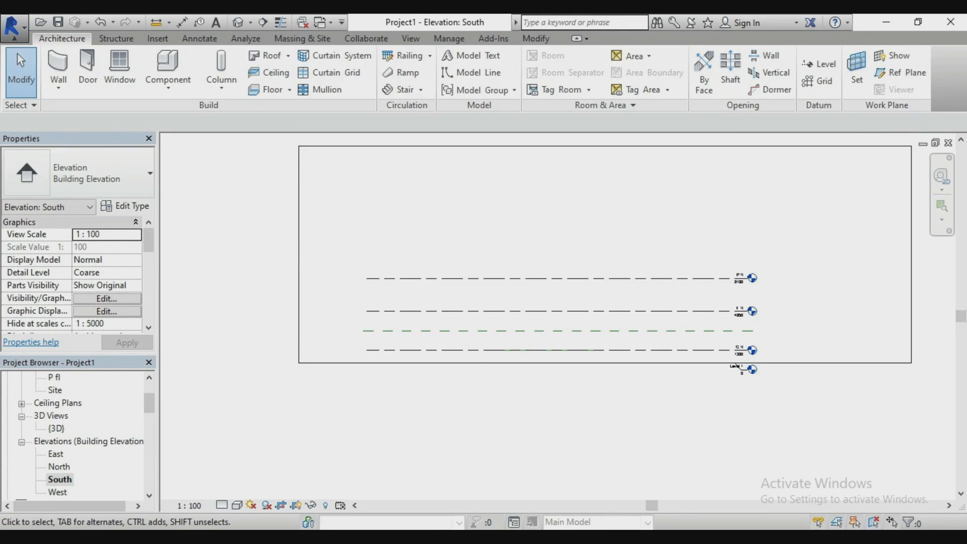
- On the G fl floor plan, draw a 180° model arc with a 1200 offset inside the existing semicircle
{"action": "scroll", "coordinate": [61, 410], "scroll_direction": "up", "scroll_amount": 2}
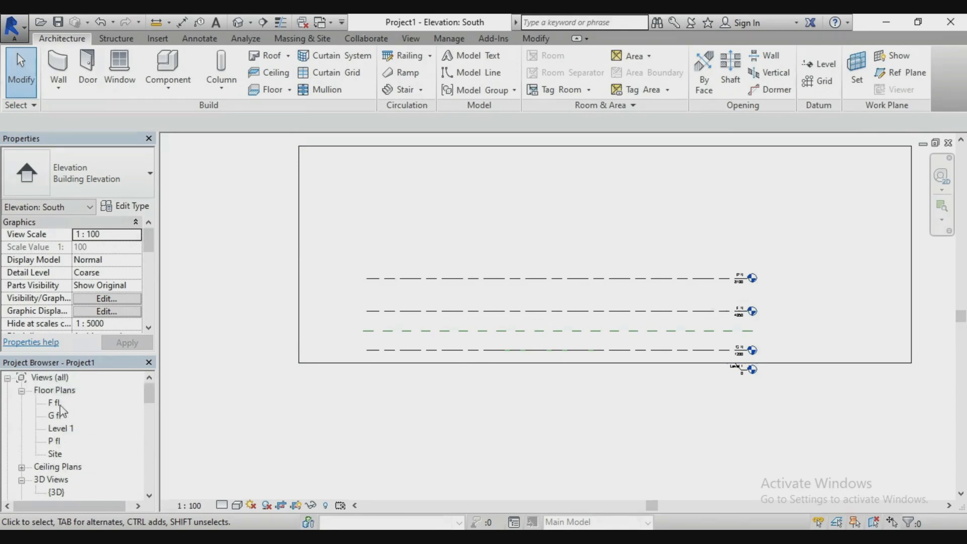
{"action": "double_click", "coordinate": [56, 416]}
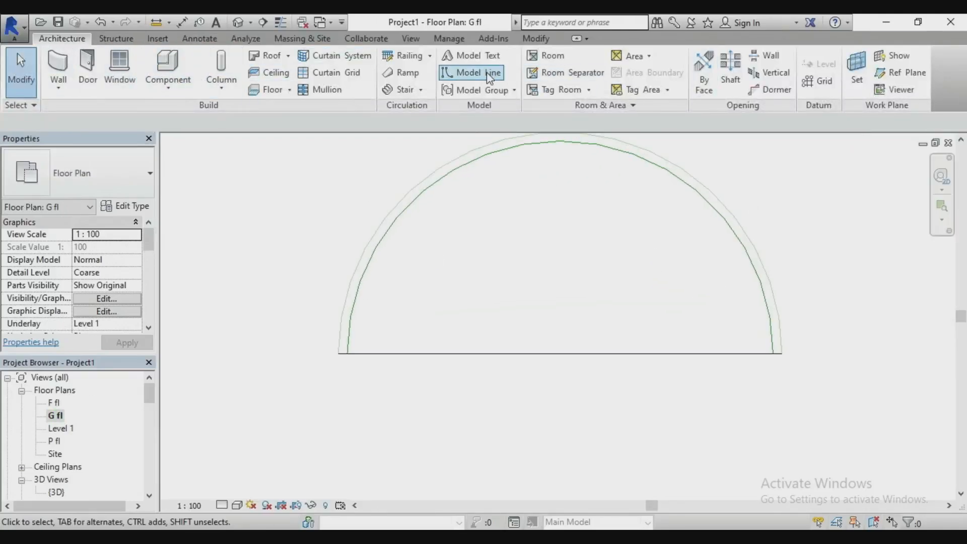
{"action": "left_click", "coordinate": [461, 72]}
{"action": "scroll", "coordinate": [770, 371], "scroll_direction": "up", "scroll_amount": 2}
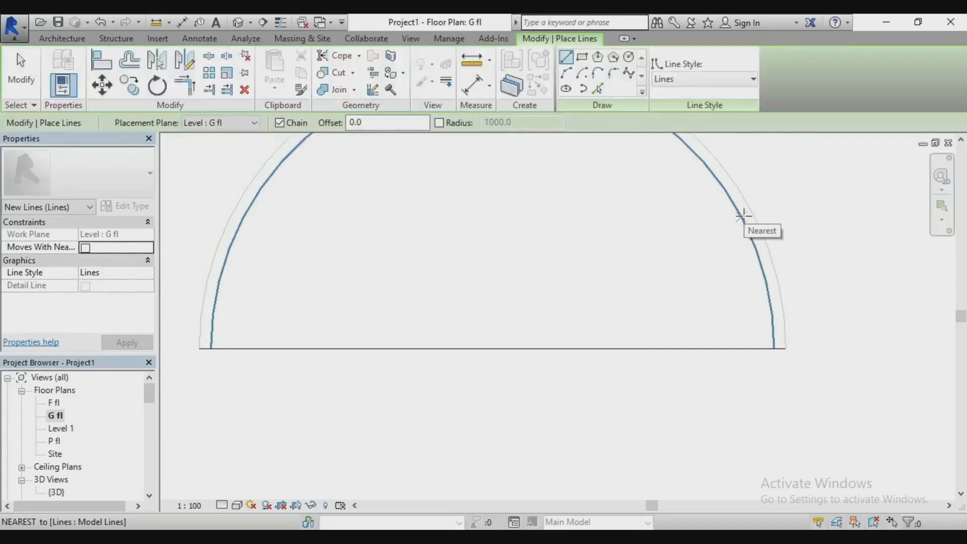
{"action": "left_click", "coordinate": [381, 124]}
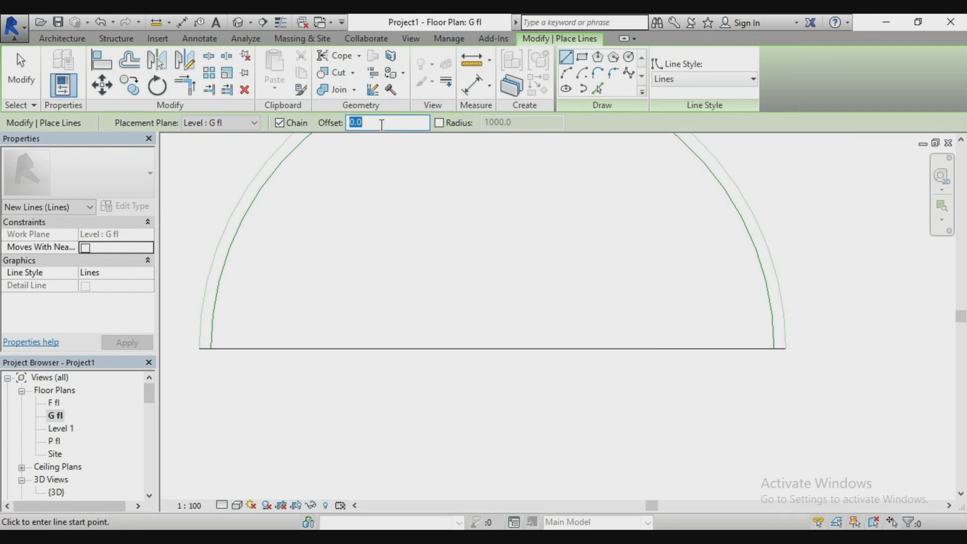
{"action": "type", "text": "120"}
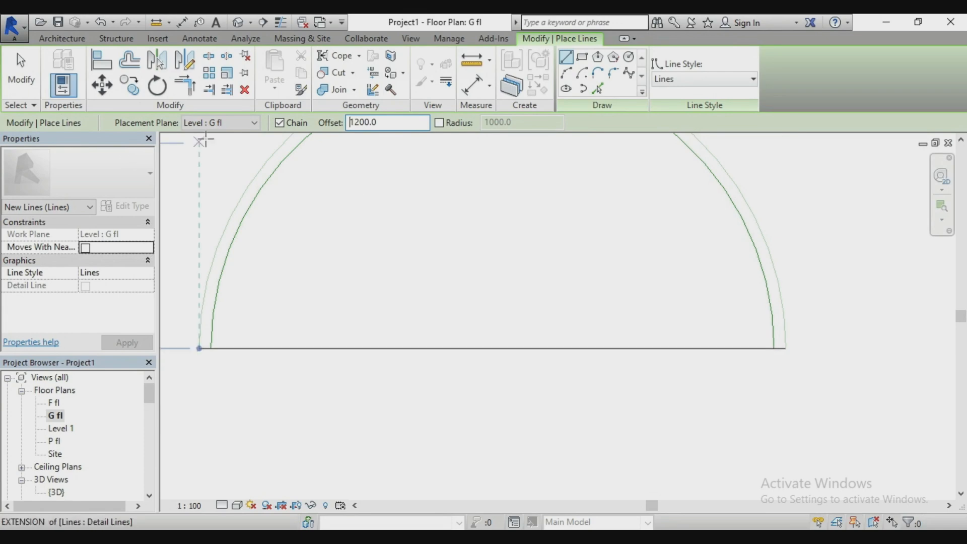
{"action": "left_click", "coordinate": [773, 347]}
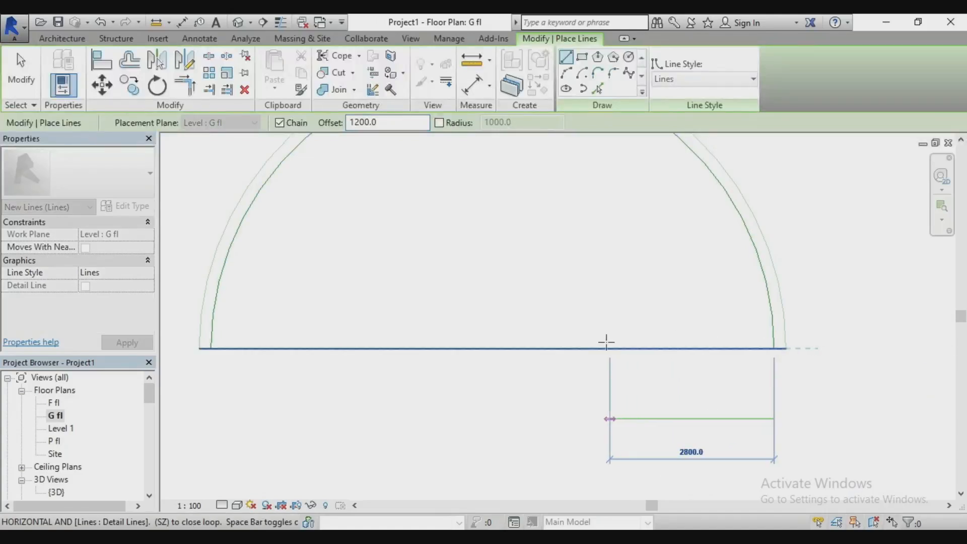
{"action": "left_click", "coordinate": [566, 72]}
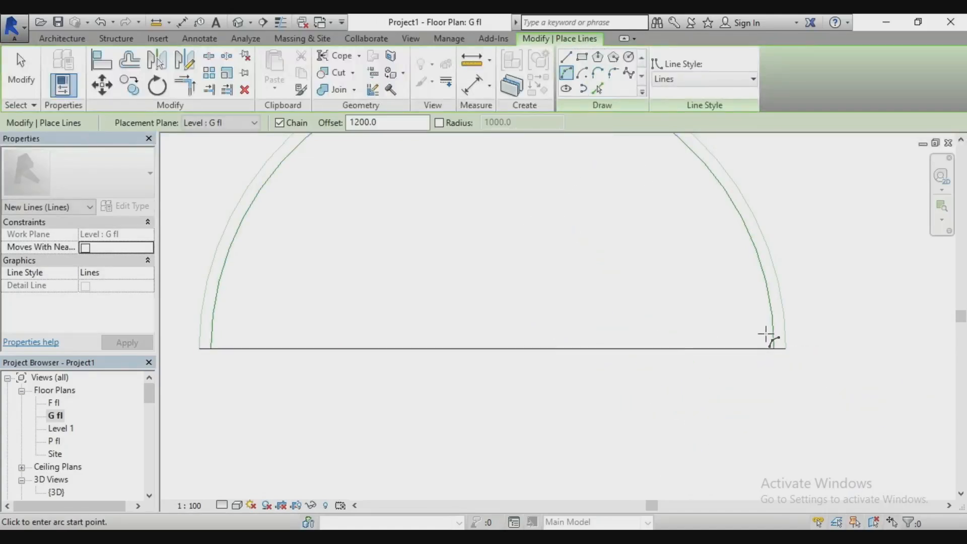
{"action": "left_click", "coordinate": [773, 348]}
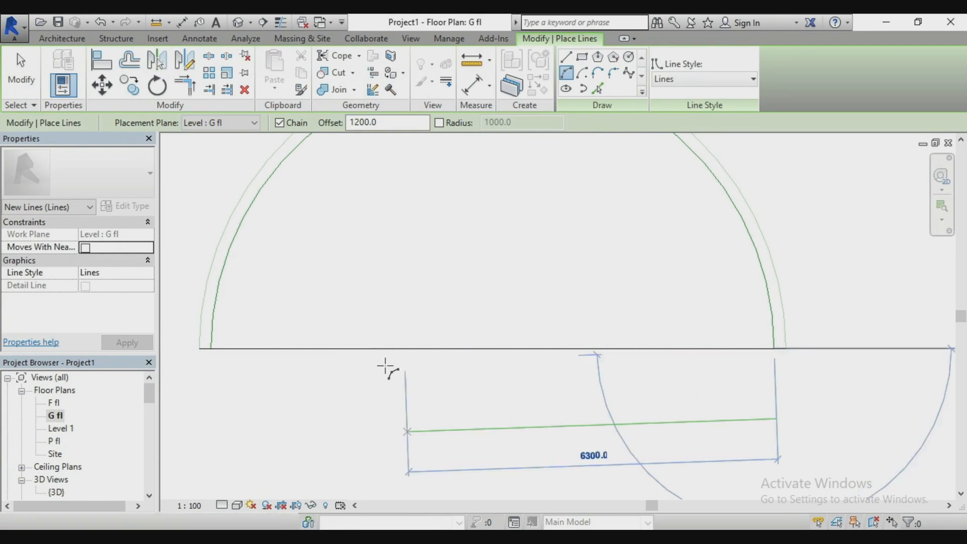
{"action": "left_click", "coordinate": [199, 347]}
{"action": "scroll", "coordinate": [449, 392], "scroll_direction": "down", "scroll_amount": 3}
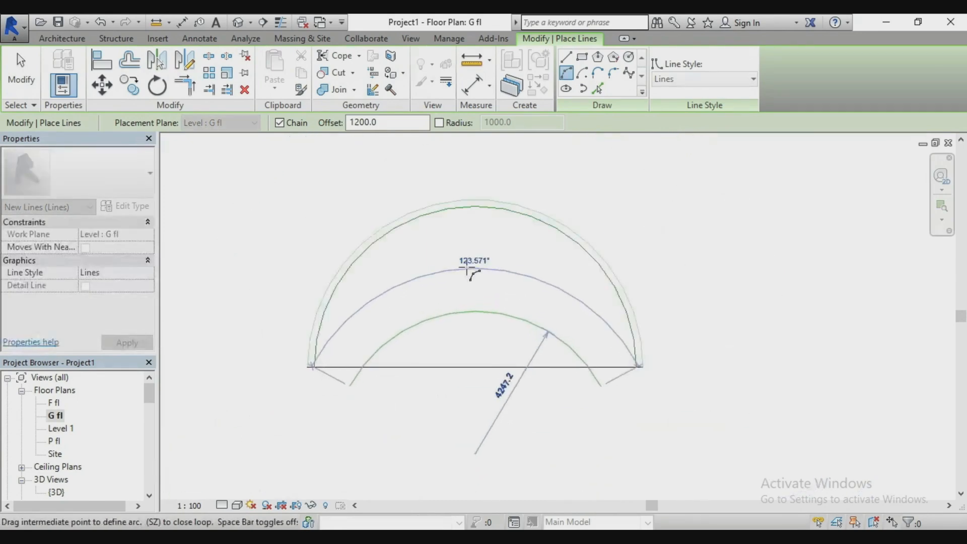
{"action": "left_click", "coordinate": [462, 217]}
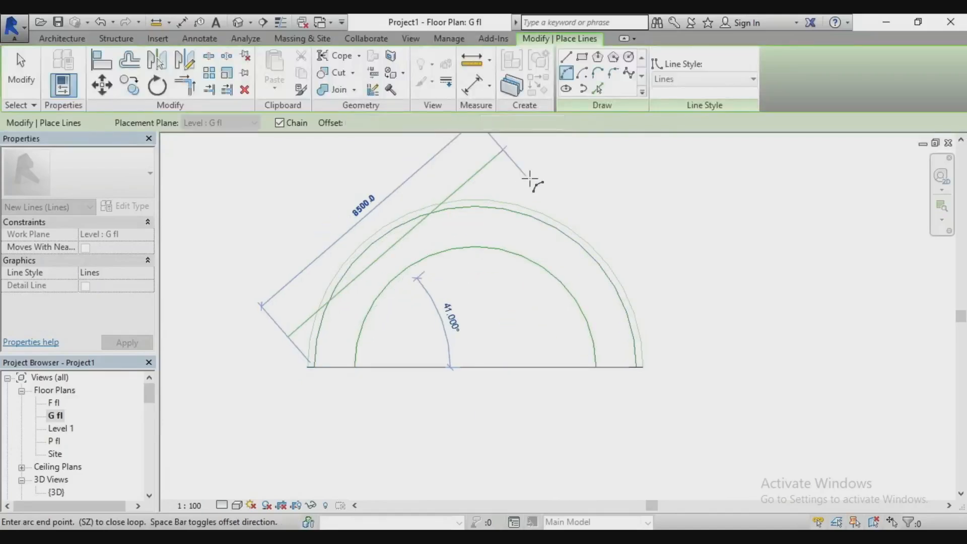
{"action": "key", "text": "Escape"}
{"action": "key", "text": "Escape"}
- Change the new inner arc's work plane to Reference Plane : mw and check the arcs in the 3D view
{"action": "left_click", "coordinate": [524, 261]}
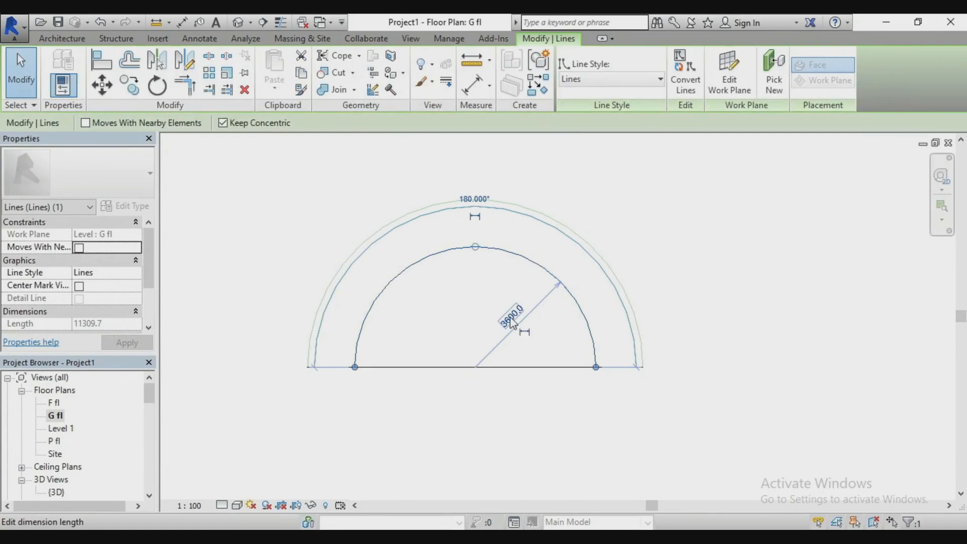
{"action": "left_click", "coordinate": [596, 200]}
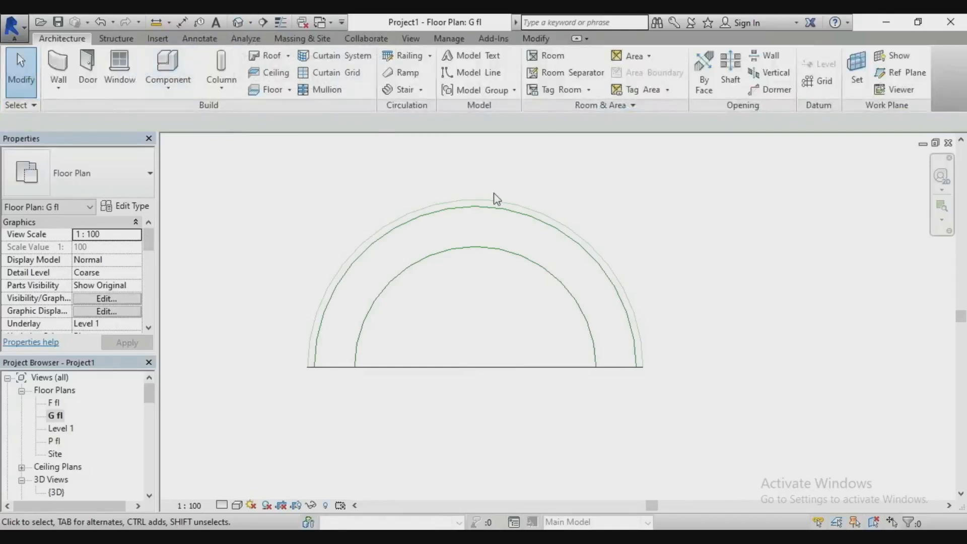
{"action": "left_click", "coordinate": [500, 246]}
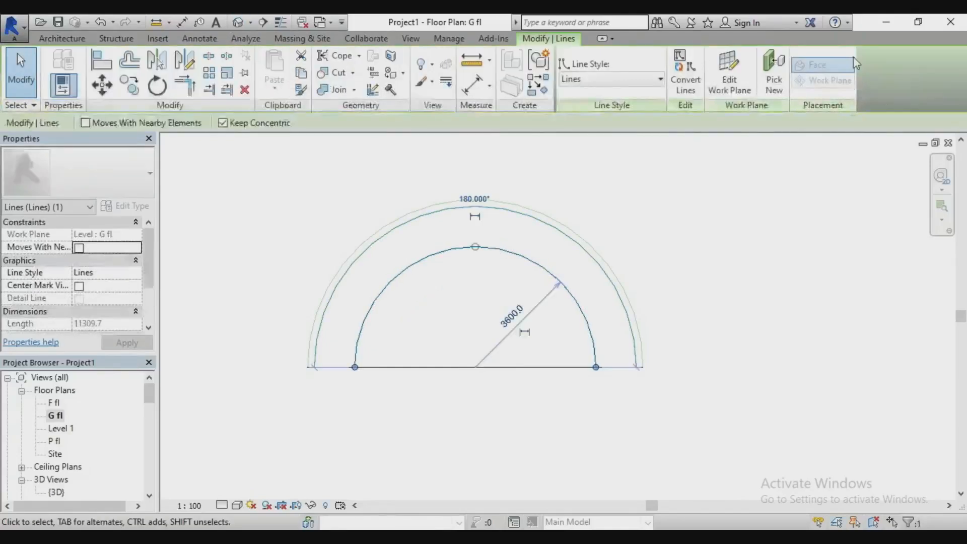
{"action": "left_click", "coordinate": [744, 82]}
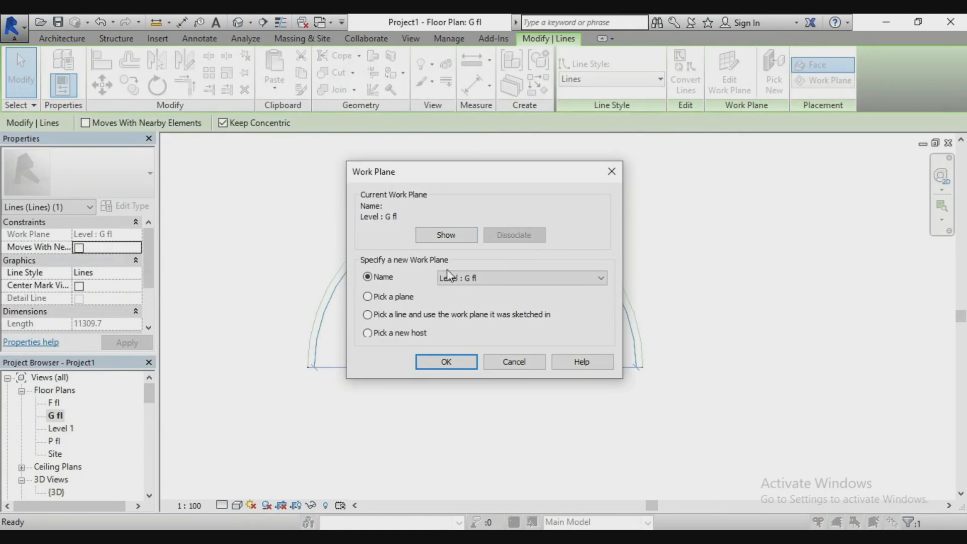
{"action": "left_click", "coordinate": [459, 278]}
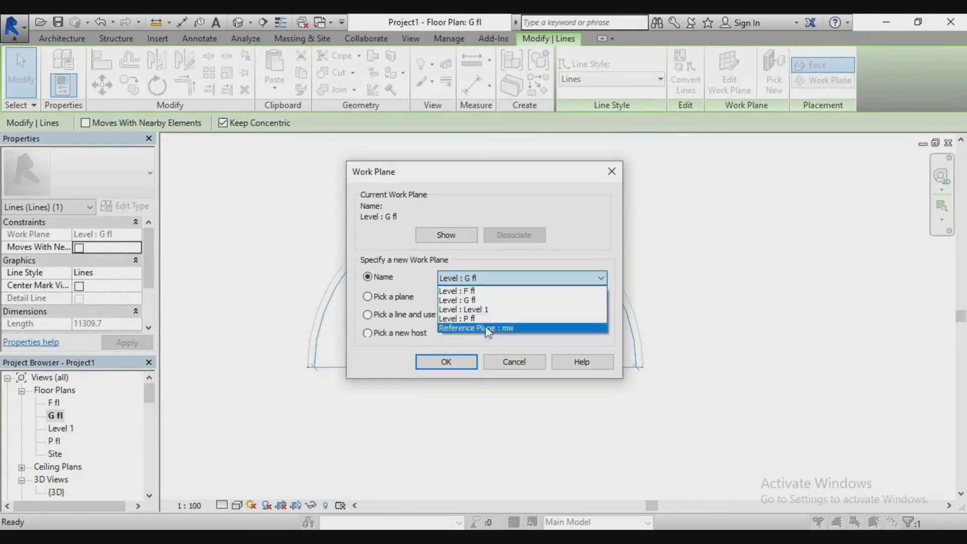
{"action": "left_click", "coordinate": [488, 329]}
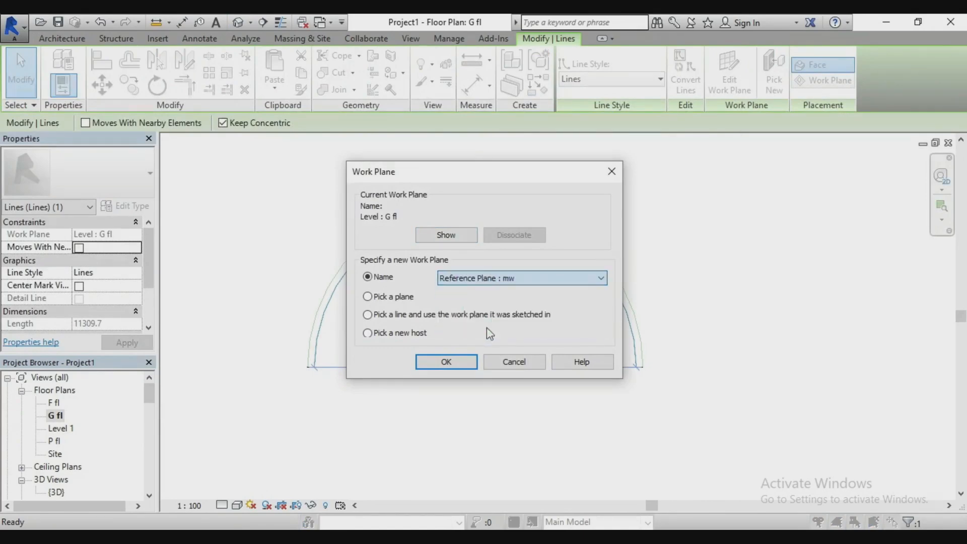
{"action": "left_click", "coordinate": [466, 361]}
{"action": "left_click", "coordinate": [757, 204]}
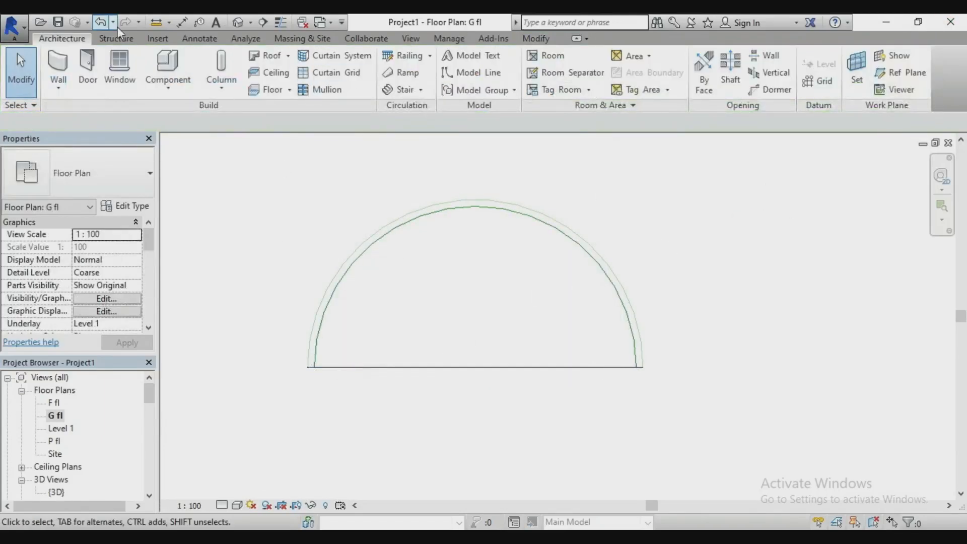
{"action": "left_click", "coordinate": [239, 23]}
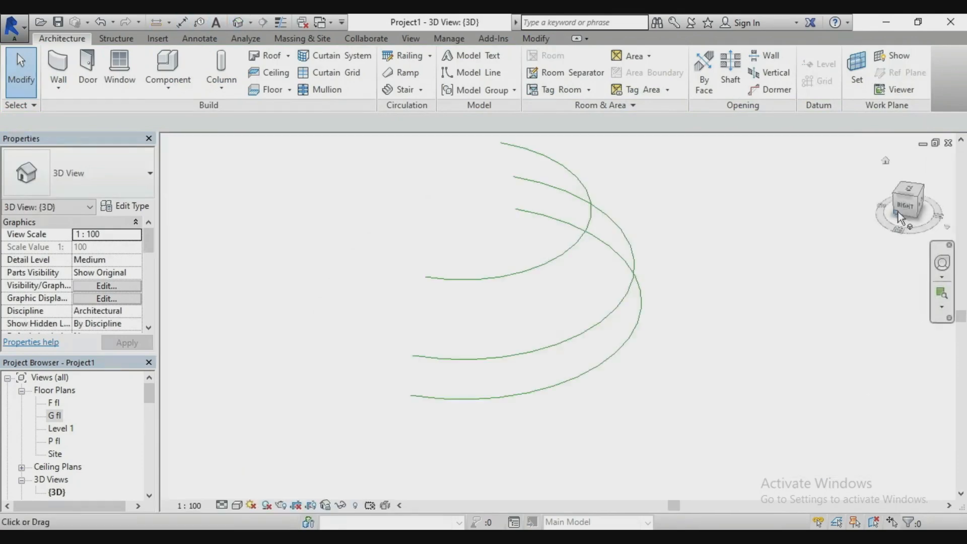
{"action": "mouse_move", "coordinate": [904, 205]}
{"action": "left_mouse_down"}
{"action": "mouse_move", "coordinate": [912, 202]}
{"action": "mouse_move", "coordinate": [887, 203]}
{"action": "mouse_move", "coordinate": [949, 204]}
{"action": "mouse_move", "coordinate": [922, 203]}
{"action": "left_mouse_up"}
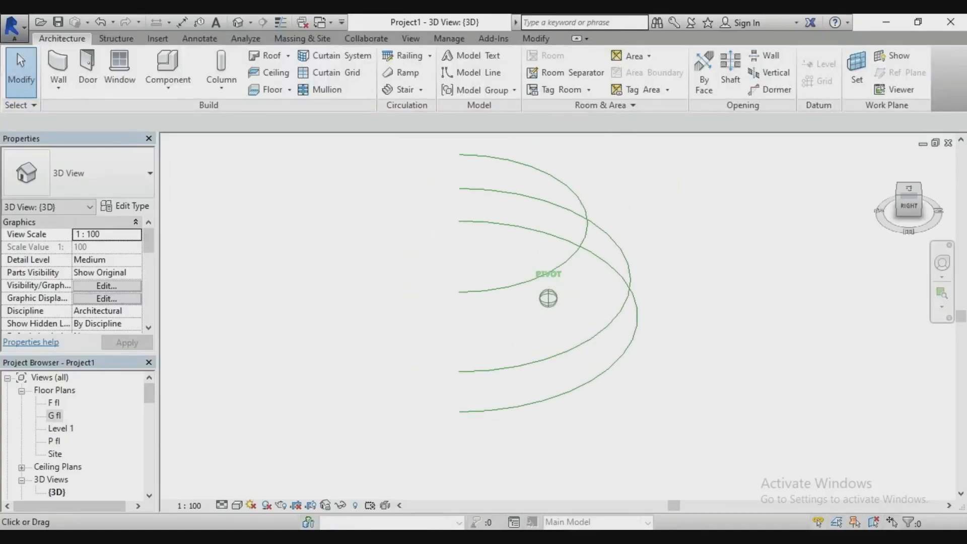
- On the F fl floor plan, draw a straight detail line between the two endpoints of the outermost arc
{"action": "double_click", "coordinate": [54, 403]}
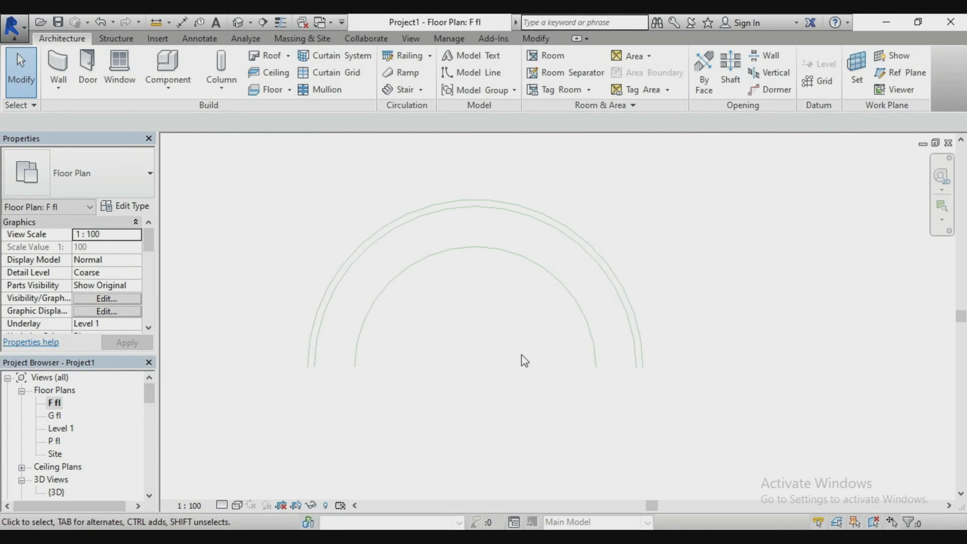
{"action": "key", "text": "d"}
{"action": "key", "text": "l"}
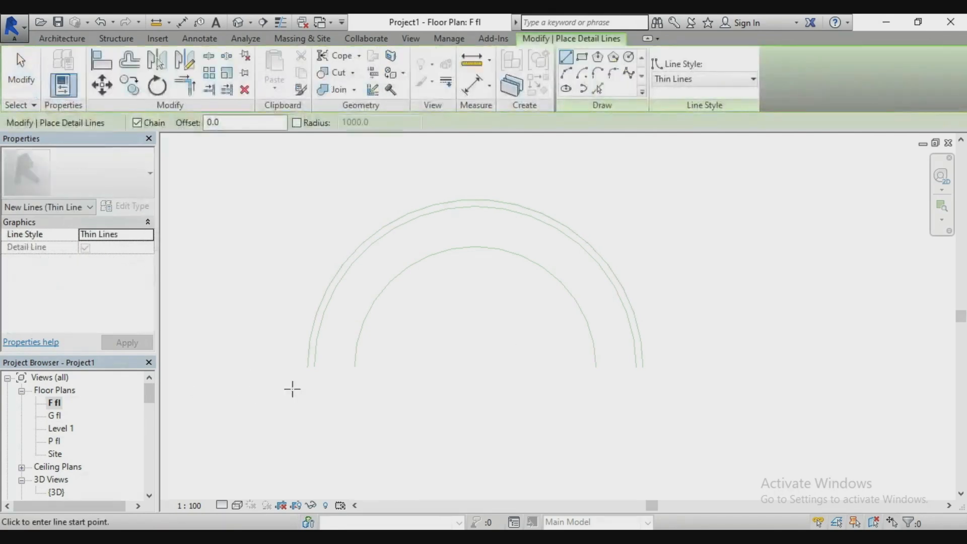
{"action": "left_click", "coordinate": [307, 368]}
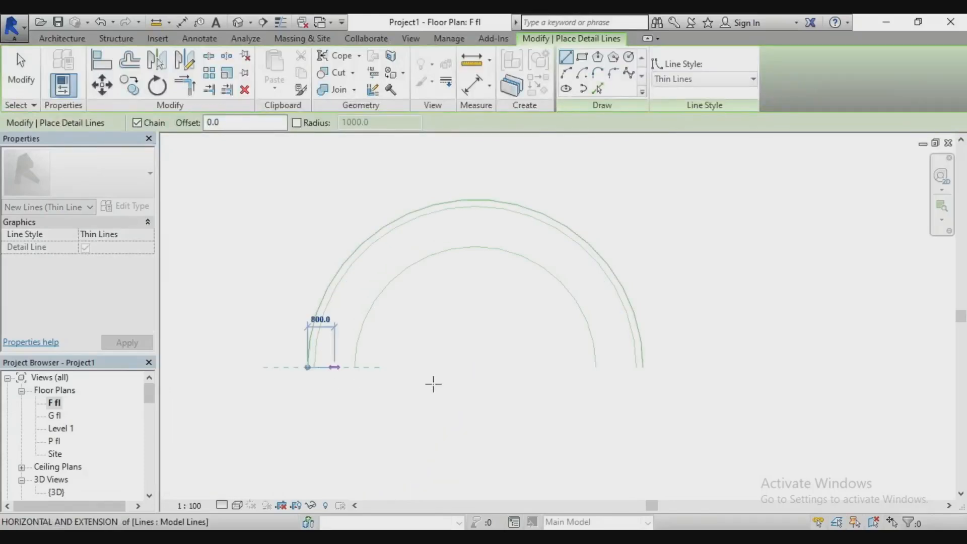
{"action": "left_click", "coordinate": [644, 367]}
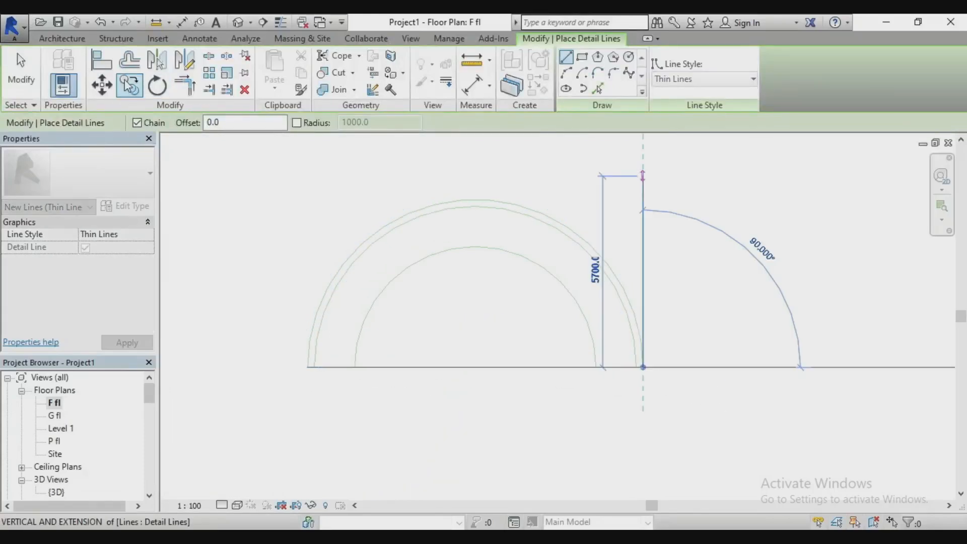
- Offset a copy of the straight detail line by 2000 to the side opposite the arcs
{"action": "left_click", "coordinate": [129, 59]}
{"action": "double_click", "coordinate": [188, 119]}
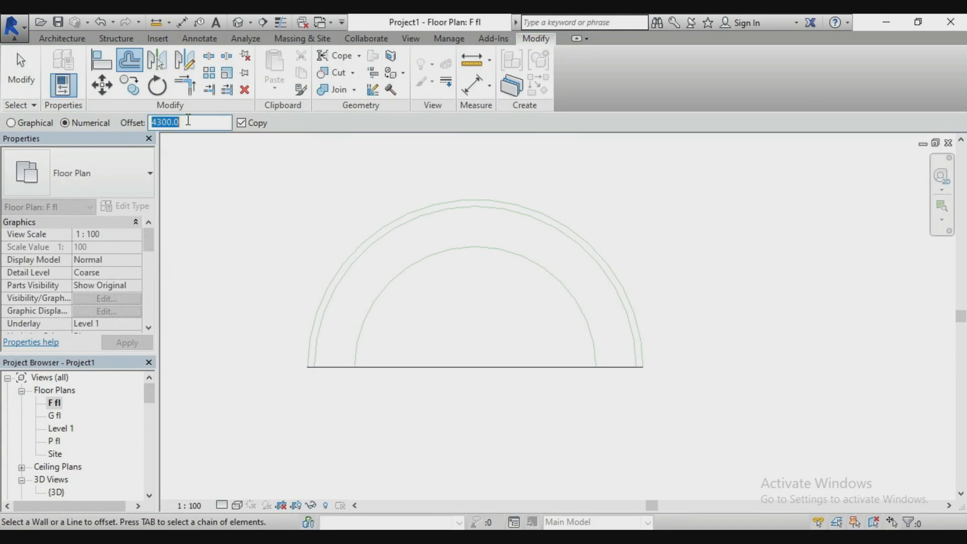
{"action": "type", "text": "1"}
{"action": "key", "text": "Return"}
{"action": "left_click", "coordinate": [464, 368]}
{"action": "right_click", "coordinate": [452, 304]}
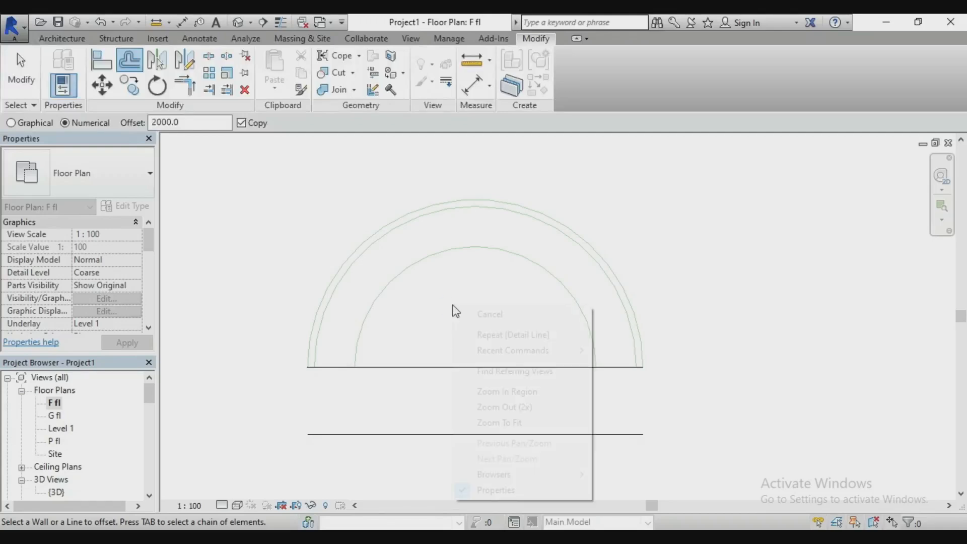
{"action": "left_click", "coordinate": [474, 317]}
- Extend both ends of the innermost arc to the offset detail line and check the result in the 3D view
{"action": "scroll", "coordinate": [453, 287], "scroll_direction": "down", "scroll_amount": 2}
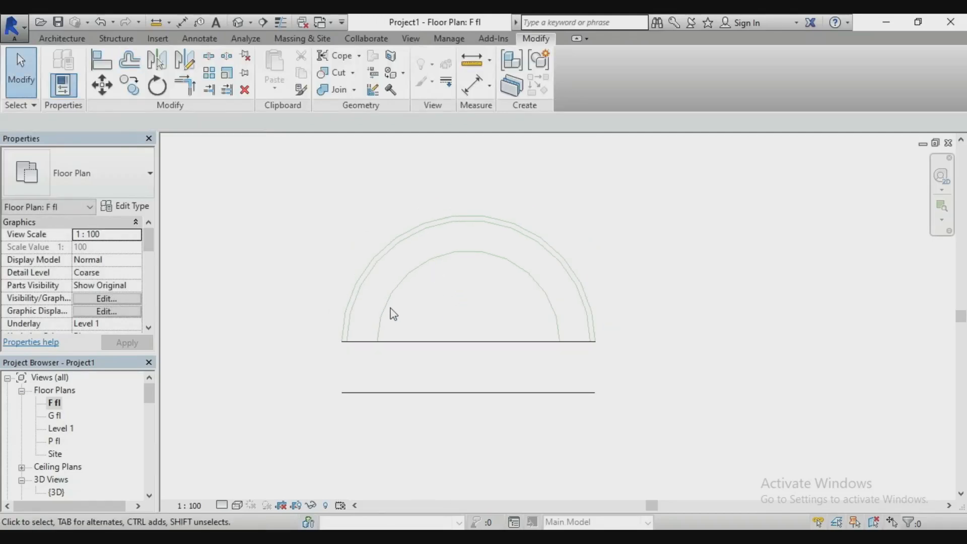
{"action": "left_click", "coordinate": [378, 337]}
{"action": "left_click_drag", "start_coordinate": [378, 344], "coordinate": [393, 393]}
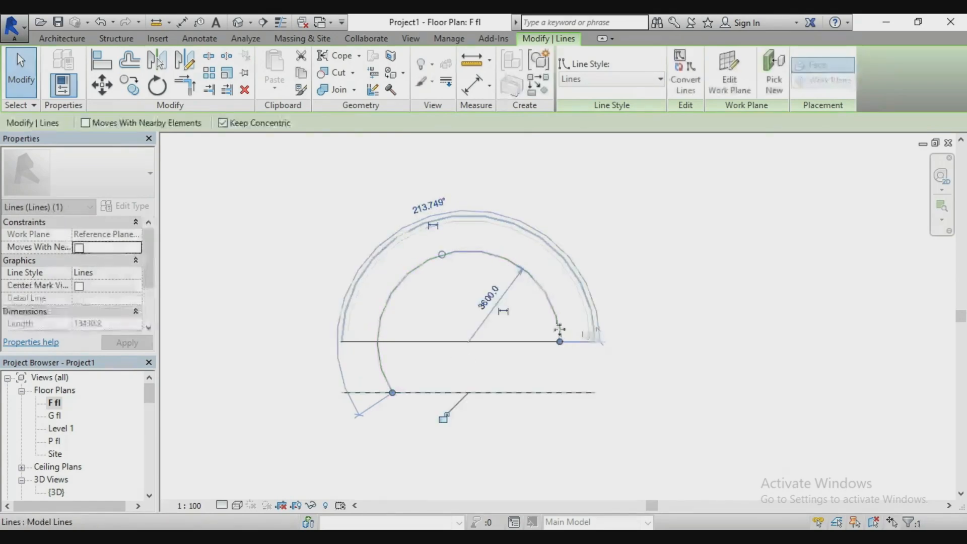
{"action": "left_click_drag", "start_coordinate": [560, 347], "coordinate": [544, 393]}
{"action": "left_click", "coordinate": [689, 365]}
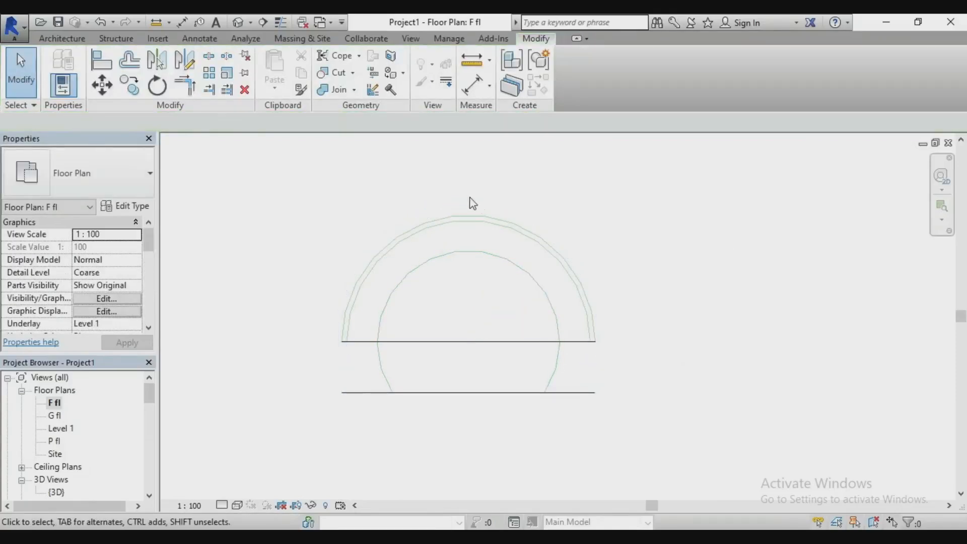
{"action": "left_click", "coordinate": [239, 25]}
{"action": "scroll", "coordinate": [493, 332], "scroll_direction": "down", "scroll_amount": 3}
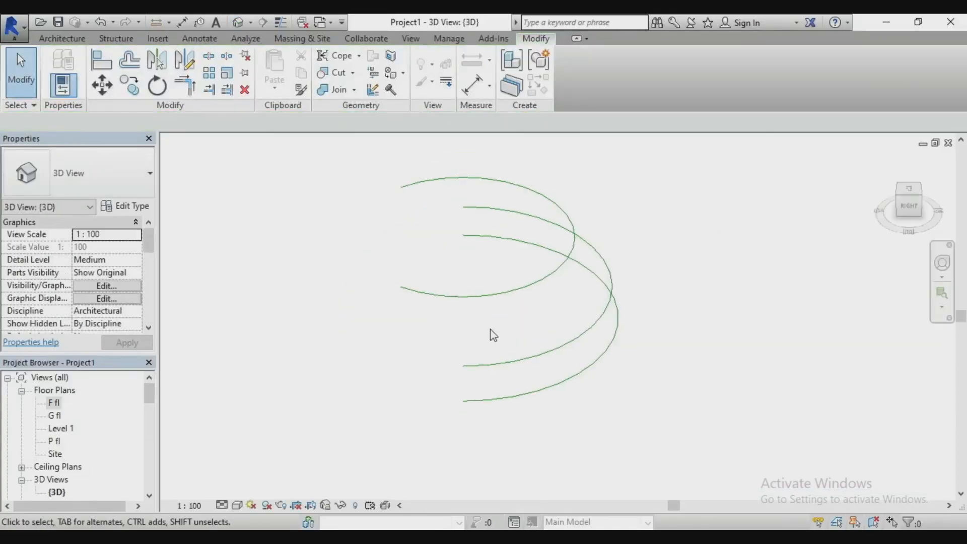
{"action": "mouse_move", "coordinate": [921, 220]}
{"action": "left_mouse_down"}
{"action": "mouse_move", "coordinate": [894, 223]}
{"action": "mouse_move", "coordinate": [919, 212]}
{"action": "mouse_move", "coordinate": [925, 229]}
{"action": "left_mouse_up"}
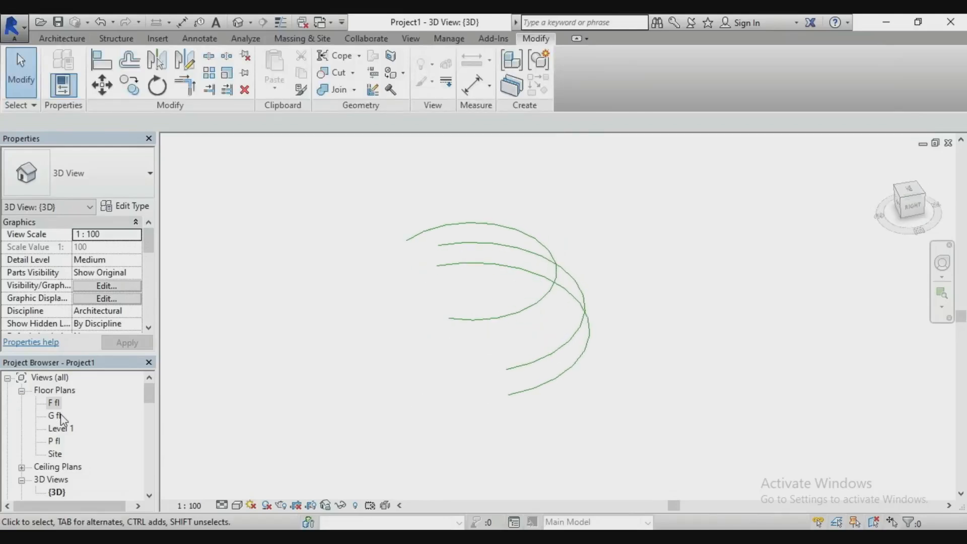
- Return to the F fl floor plan and try to stretch the right end of the middle arc
{"action": "left_click", "coordinate": [53, 403]}
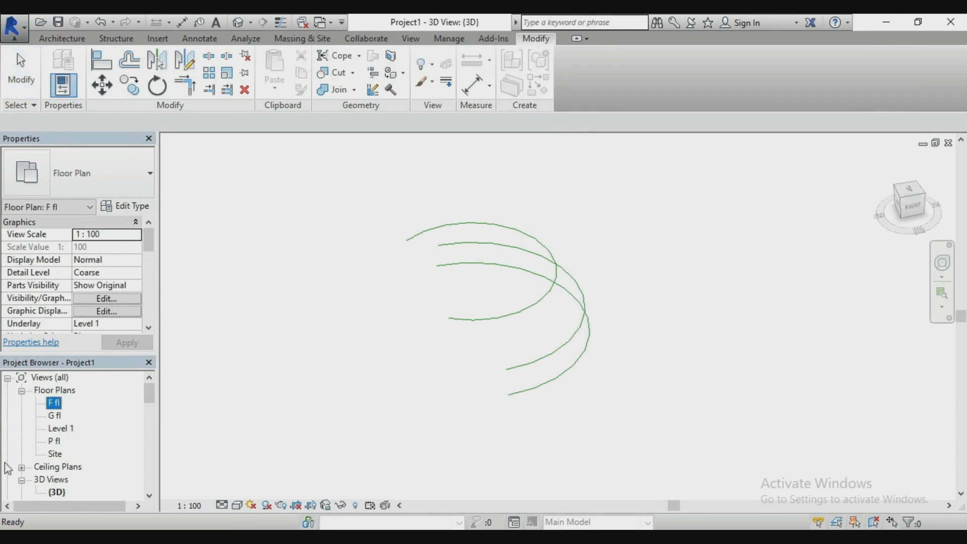
{"action": "double_click", "coordinate": [63, 405]}
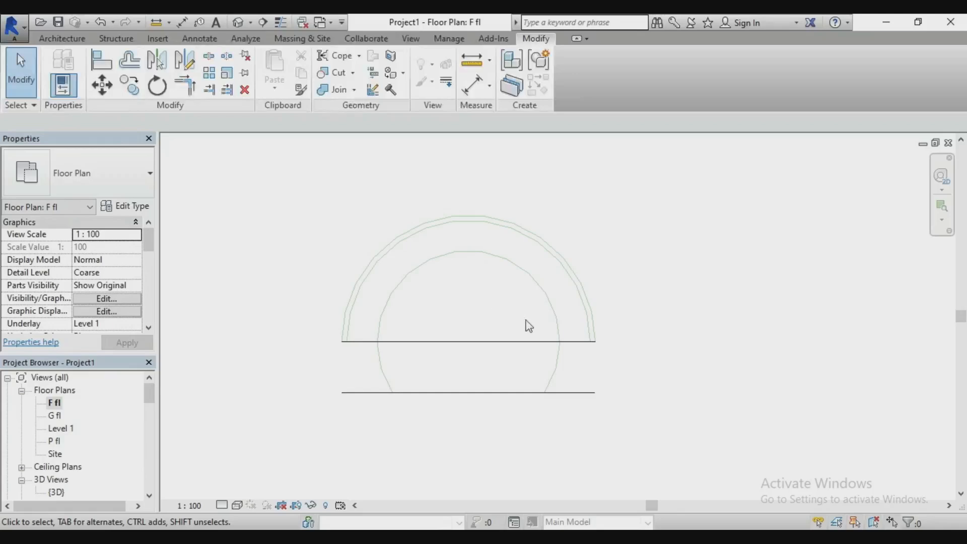
{"action": "left_click", "coordinate": [586, 336]}
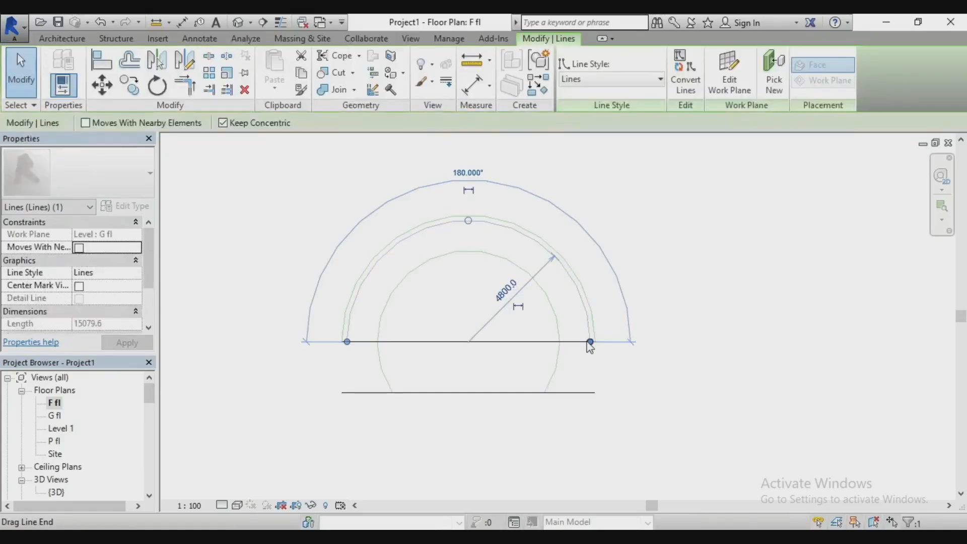
{"action": "mouse_move", "coordinate": [588, 344]}
{"action": "left_mouse_down"}
{"action": "mouse_move", "coordinate": [578, 388]}
{"action": "mouse_move", "coordinate": [591, 342]}
{"action": "left_mouse_up"}
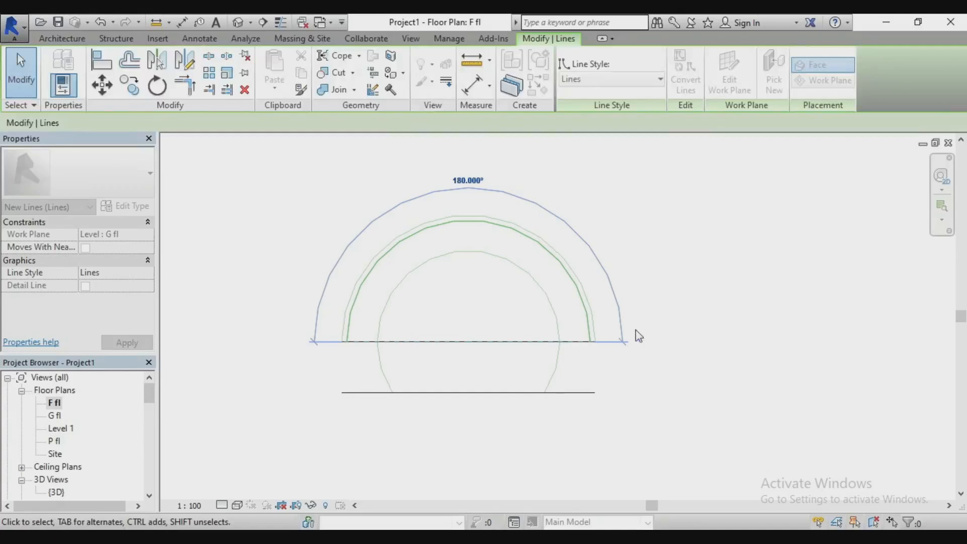
- Offset a copy of the straight detail line joining the outermost arc's endpoints by about 600 toward the existing offset line
{"action": "left_click", "coordinate": [130, 62]}
{"action": "double_click", "coordinate": [187, 122]}
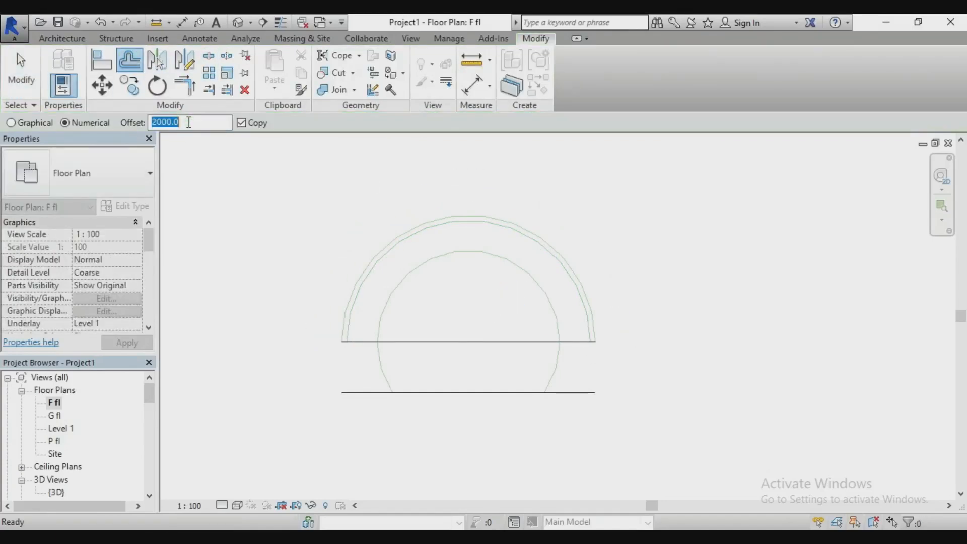
{"action": "type", "text": "6"}
{"action": "left_click", "coordinate": [514, 346]}
{"action": "key", "text": "Escape"}
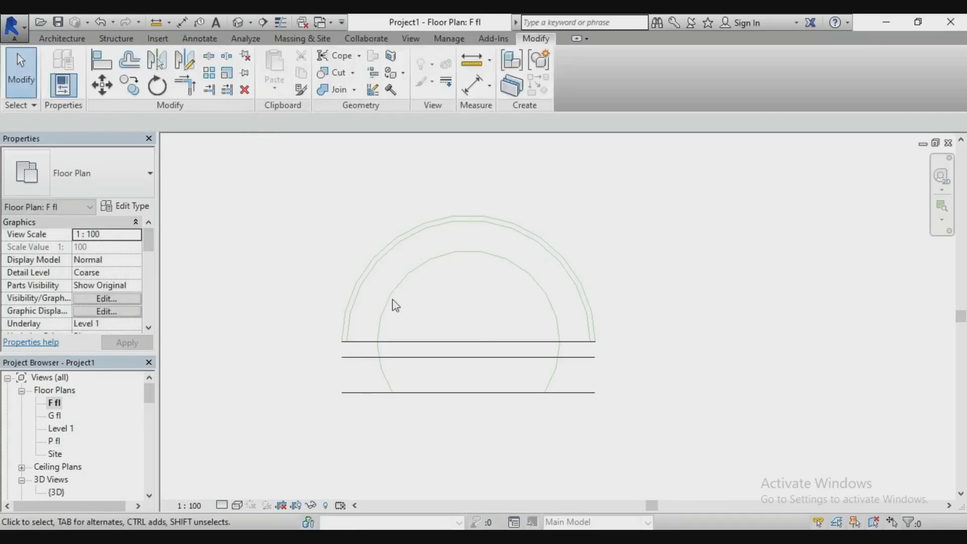
- Extend both ends of the middle arc to the newly offset detail line
{"action": "left_click", "coordinate": [354, 333]}
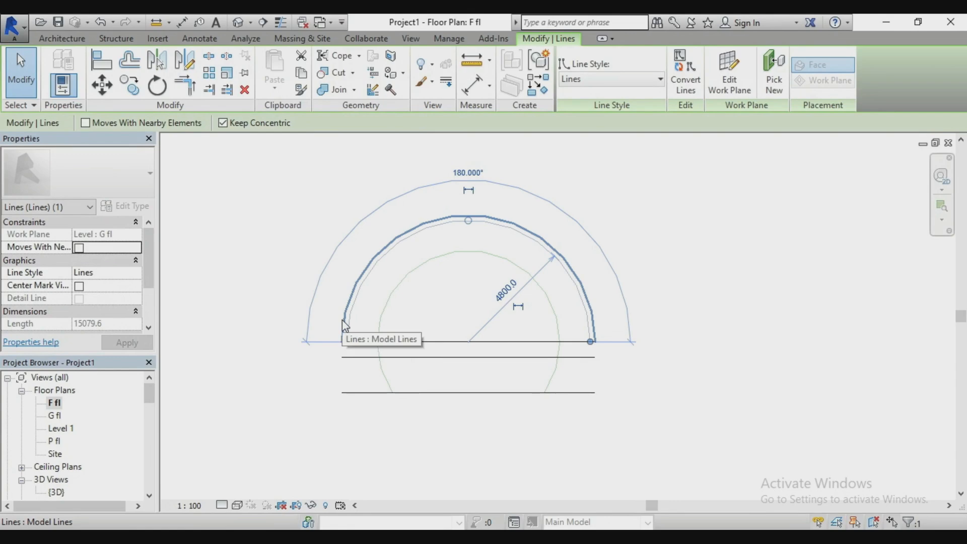
{"action": "left_click", "coordinate": [343, 321]}
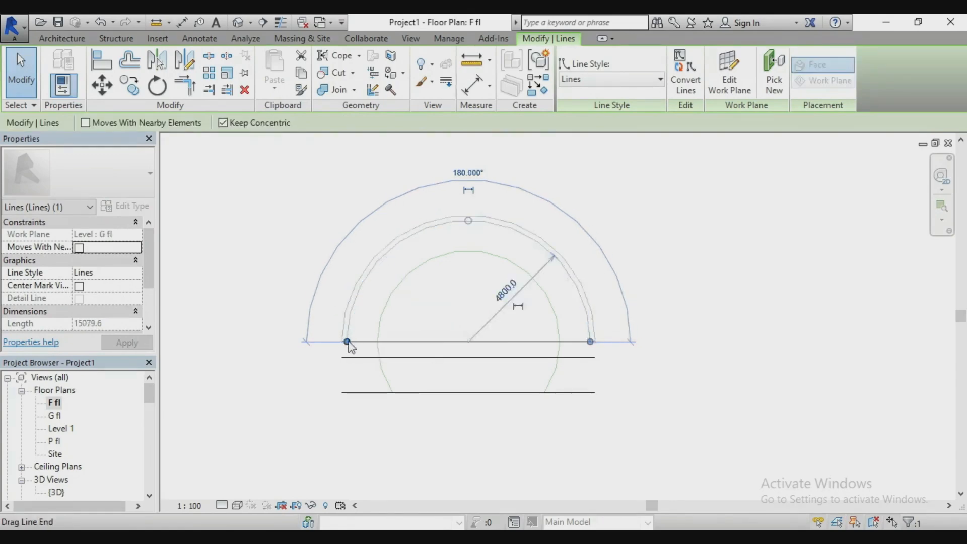
{"action": "left_click_drag", "start_coordinate": [349, 342], "coordinate": [347, 357]}
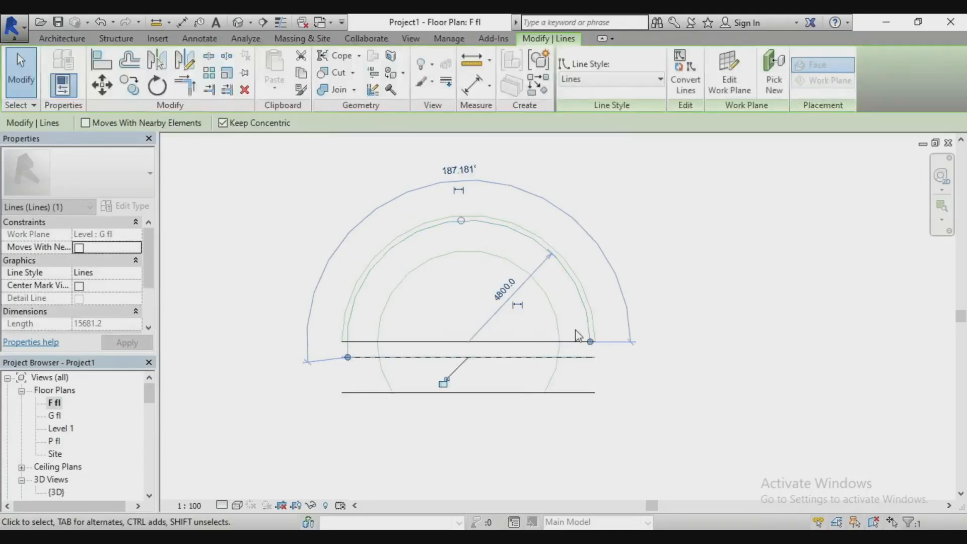
{"action": "left_click_drag", "start_coordinate": [590, 344], "coordinate": [591, 357]}
{"action": "key", "text": "Escape"}
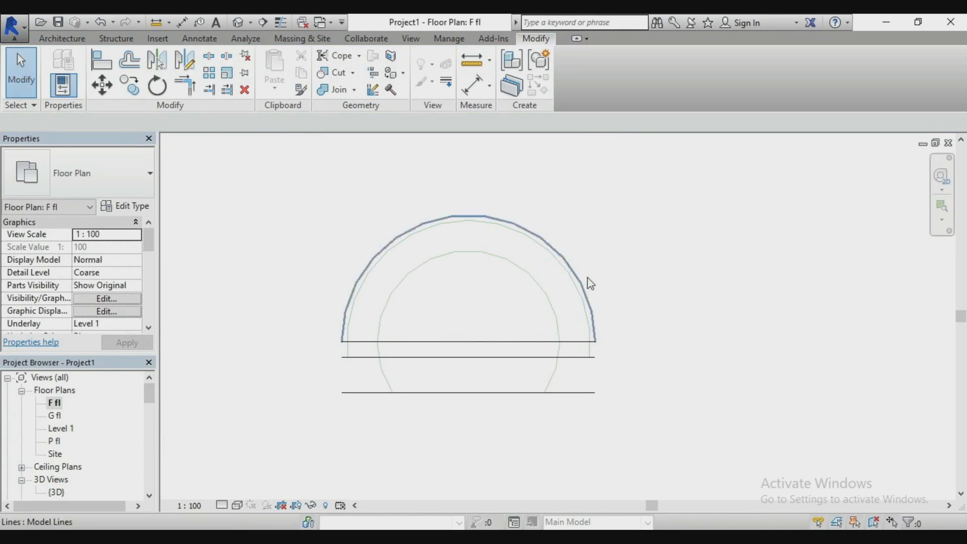
{"action": "scroll", "coordinate": [580, 305], "scroll_direction": "down", "scroll_amount": 2}
{"action": "scroll", "coordinate": [504, 252], "scroll_direction": "up", "scroll_amount": 2}
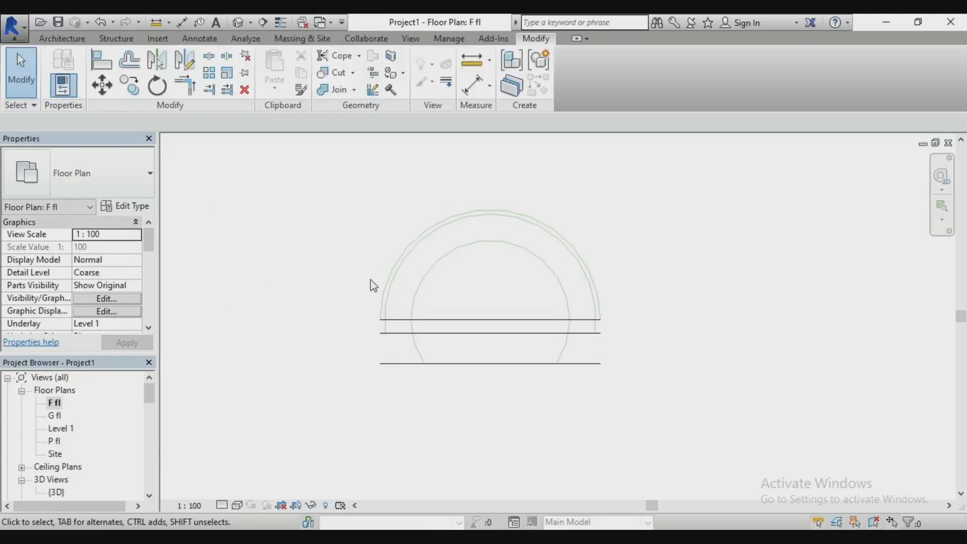
{"action": "scroll", "coordinate": [380, 312], "scroll_direction": "up", "scroll_amount": 3}
{"action": "scroll", "coordinate": [413, 302], "scroll_direction": "down", "scroll_amount": 2}
{"action": "scroll", "coordinate": [423, 325], "scroll_direction": "up", "scroll_amount": 2}
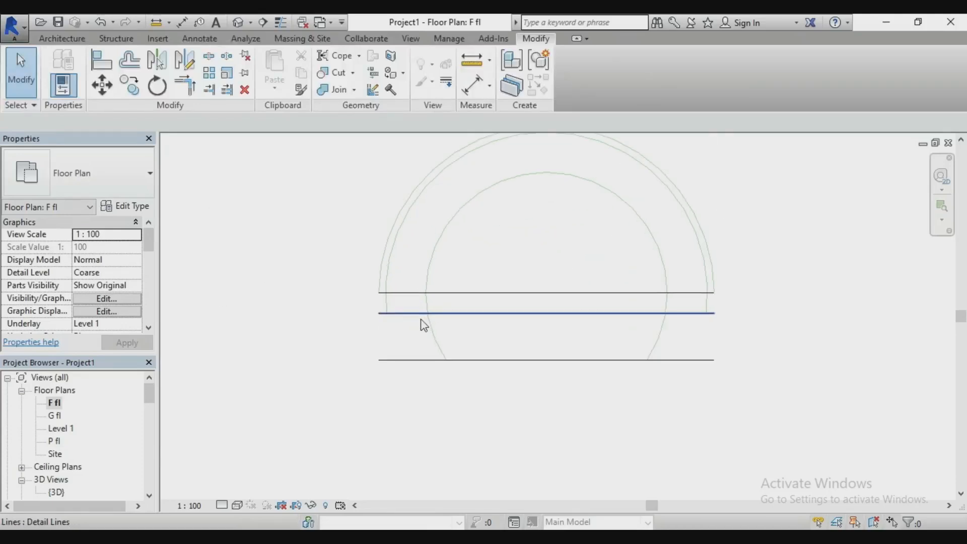
{"action": "scroll", "coordinate": [457, 261], "scroll_direction": "down", "scroll_amount": 3}
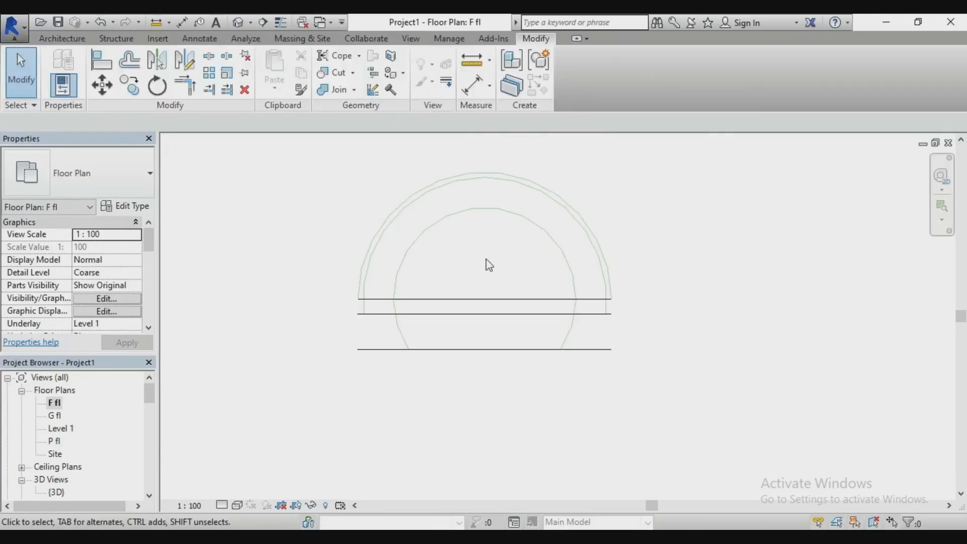
{"action": "scroll", "coordinate": [468, 290], "scroll_direction": "down", "scroll_amount": 1}
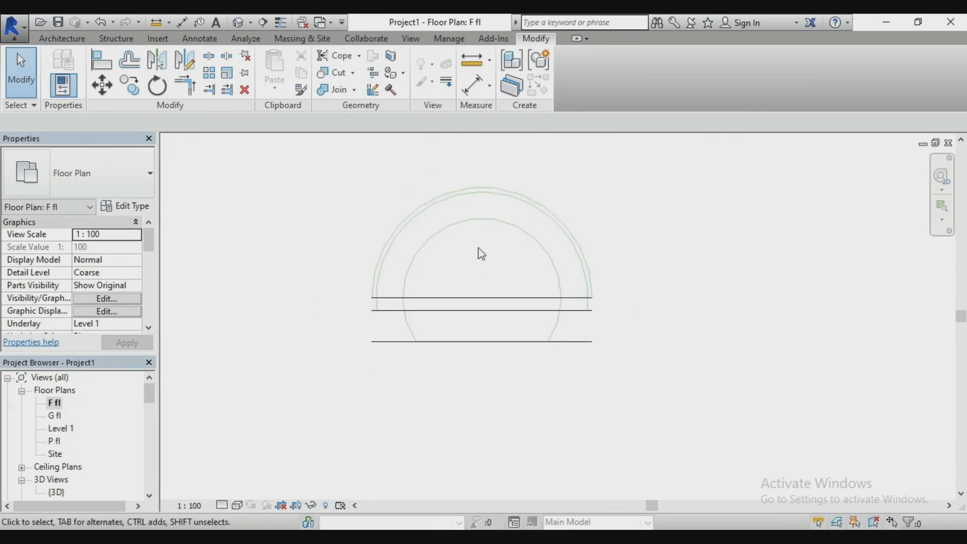
- Open the South elevation to view the arcs against the levels and reference plane
{"action": "scroll", "coordinate": [79, 442], "scroll_direction": "down", "scroll_amount": 1}
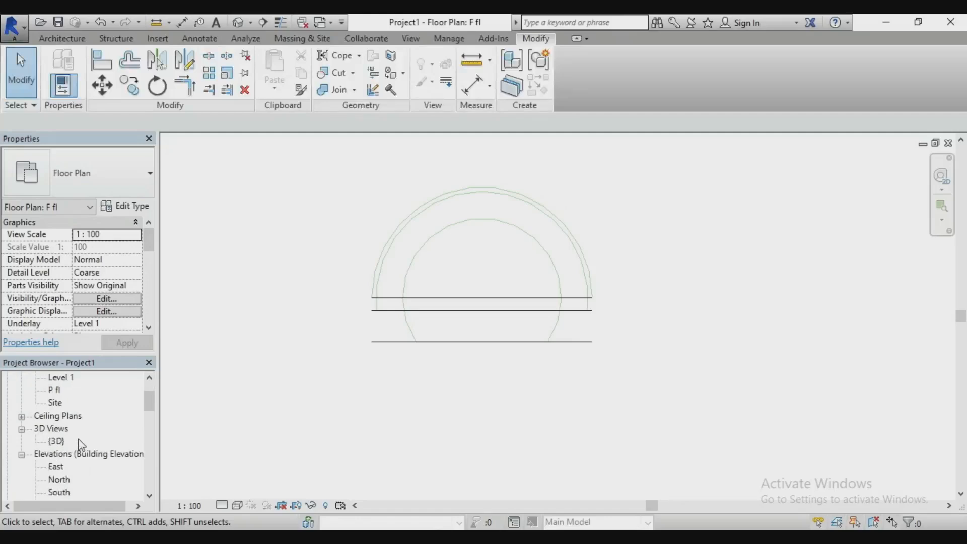
{"action": "scroll", "coordinate": [79, 443], "scroll_direction": "down", "scroll_amount": 3}
{"action": "double_click", "coordinate": [61, 455]}
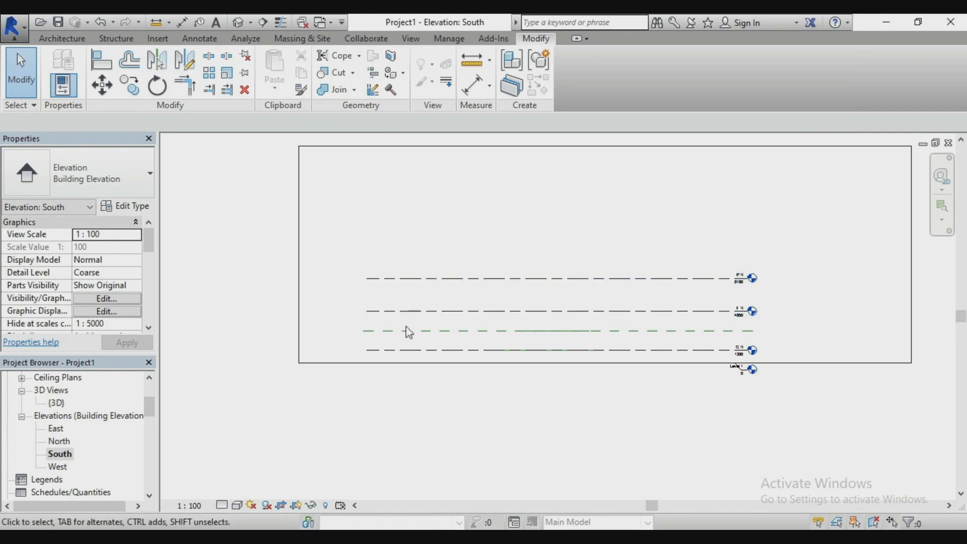
- Open the Site floor plan and bring the elevation markers around the arcs into view
{"action": "scroll", "coordinate": [71, 443], "scroll_direction": "up", "scroll_amount": 2}
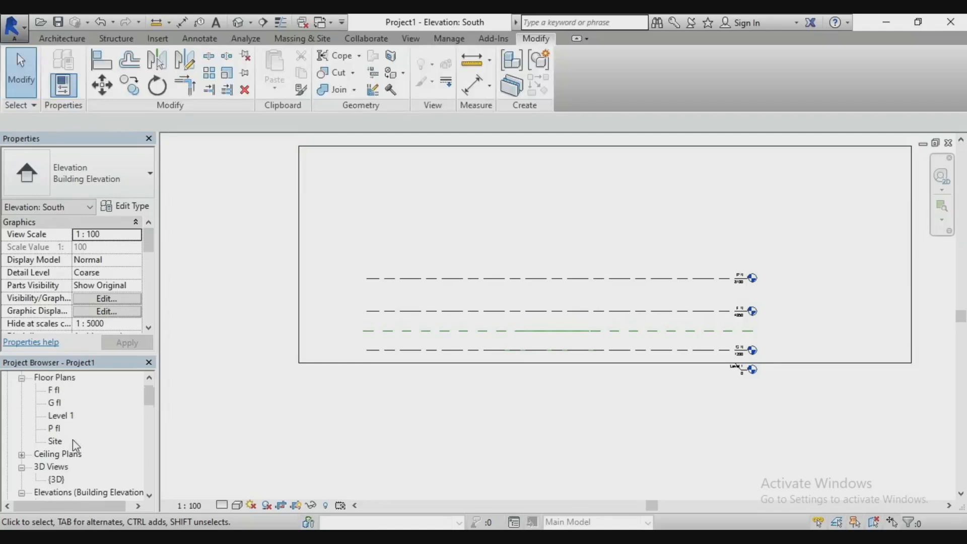
{"action": "scroll", "coordinate": [74, 445], "scroll_direction": "up", "scroll_amount": 1}
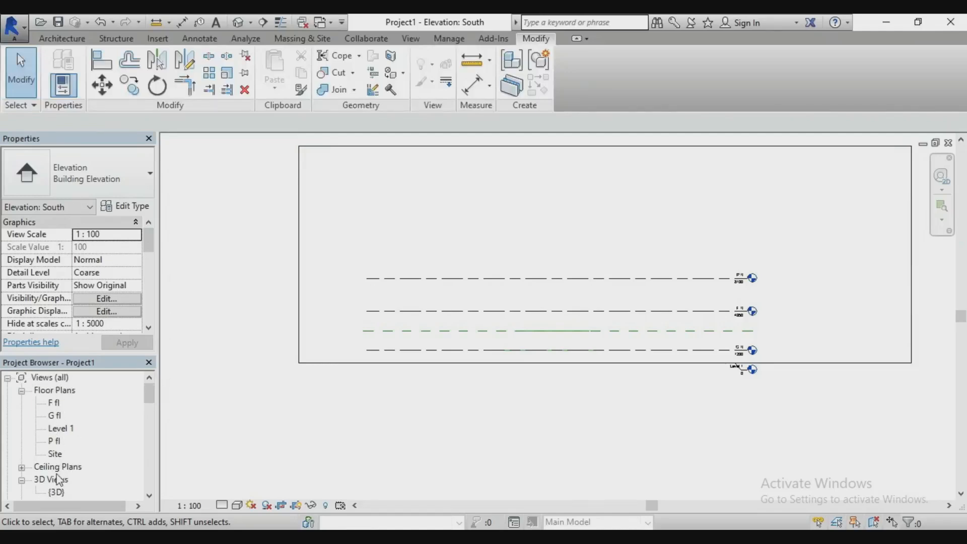
{"action": "scroll", "coordinate": [81, 429], "scroll_direction": "down", "scroll_amount": 2}
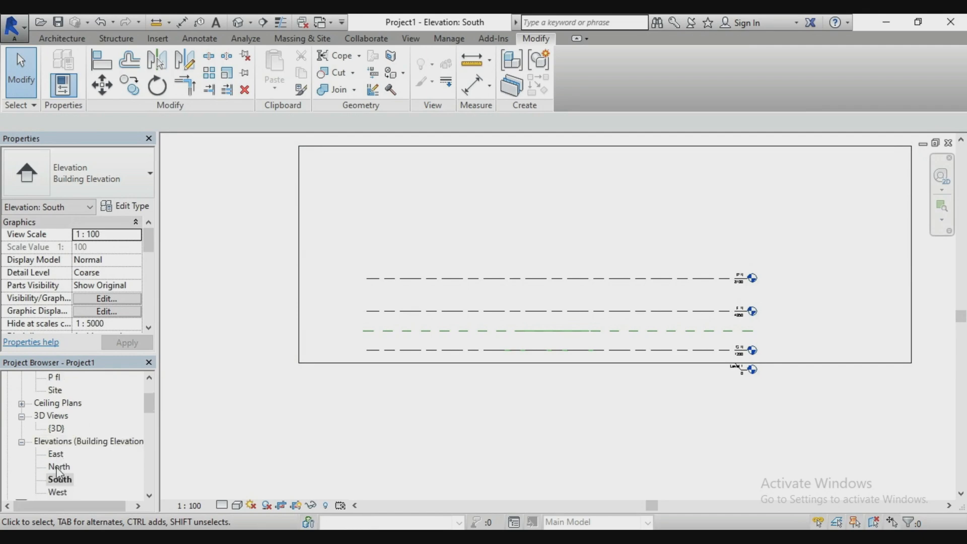
{"action": "scroll", "coordinate": [61, 463], "scroll_direction": "down", "scroll_amount": 1}
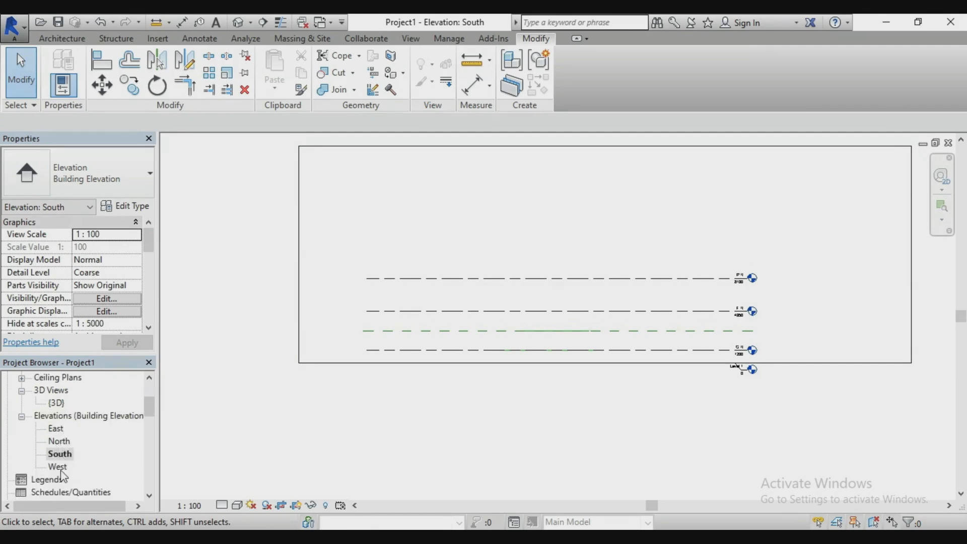
{"action": "scroll", "coordinate": [71, 445], "scroll_direction": "up", "scroll_amount": 2}
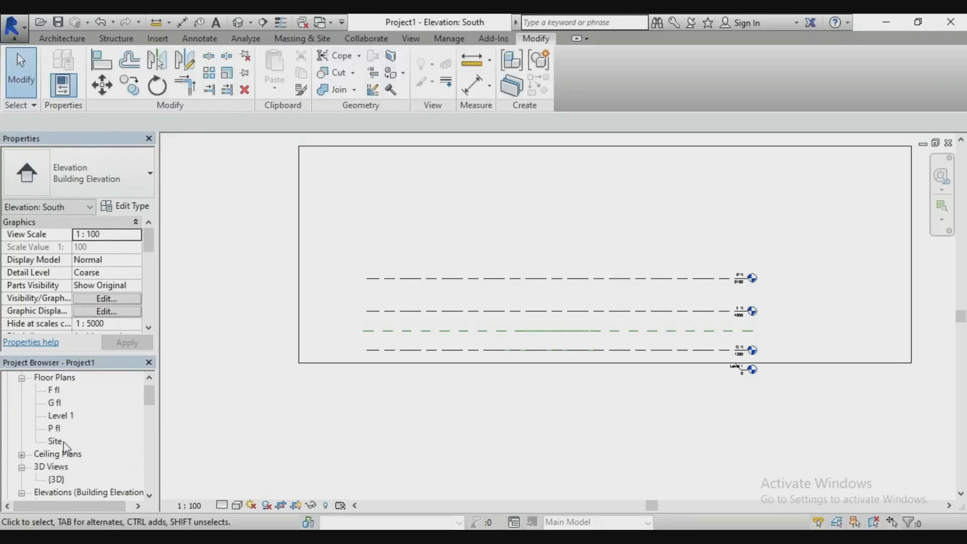
{"action": "scroll", "coordinate": [63, 443], "scroll_direction": "down", "scroll_amount": 3}
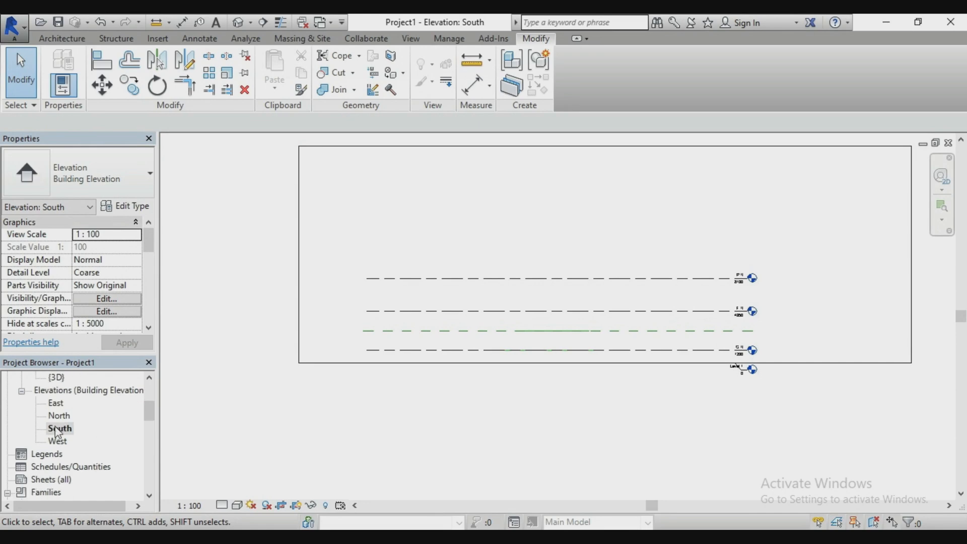
{"action": "scroll", "coordinate": [60, 426], "scroll_direction": "up", "scroll_amount": 2}
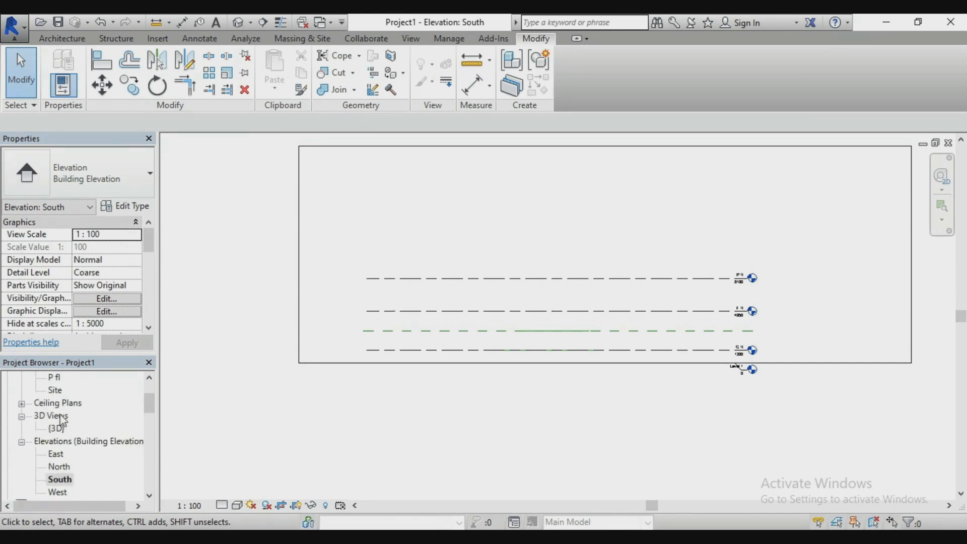
{"action": "scroll", "coordinate": [61, 420], "scroll_direction": "up", "scroll_amount": 1}
{"action": "double_click", "coordinate": [54, 402]}
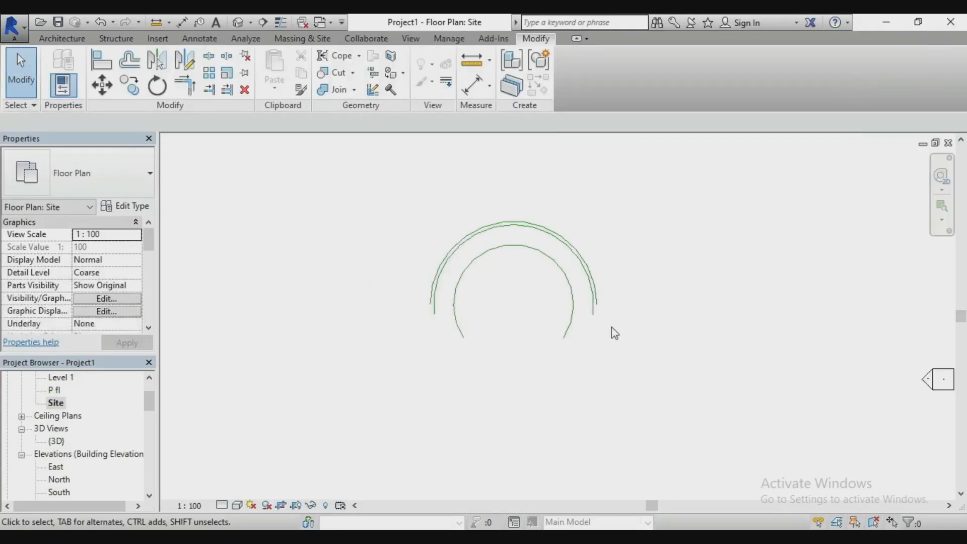
{"action": "scroll", "coordinate": [612, 327], "scroll_direction": "down", "scroll_amount": 4}
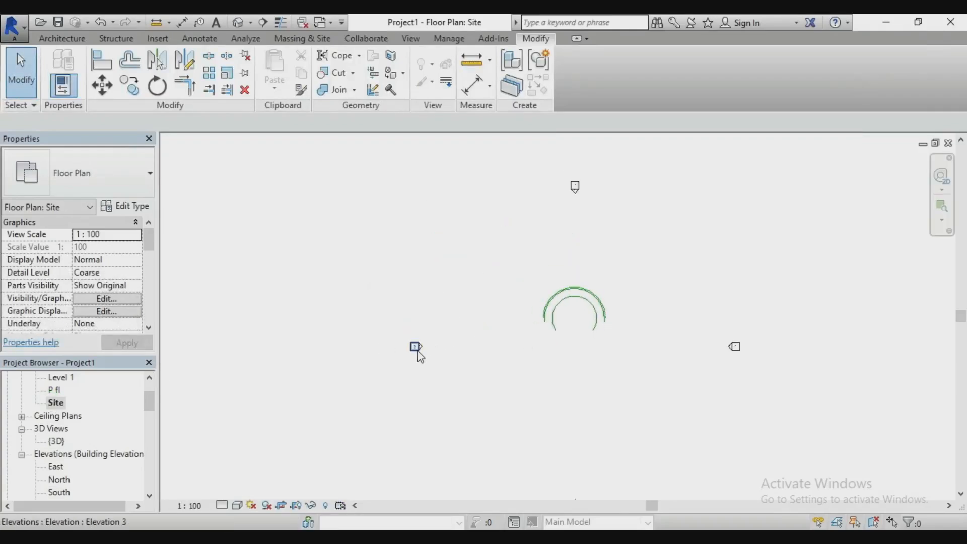
- Open the West elevation view from its elevation marker on the Site plan
{"action": "left_click", "coordinate": [418, 352]}
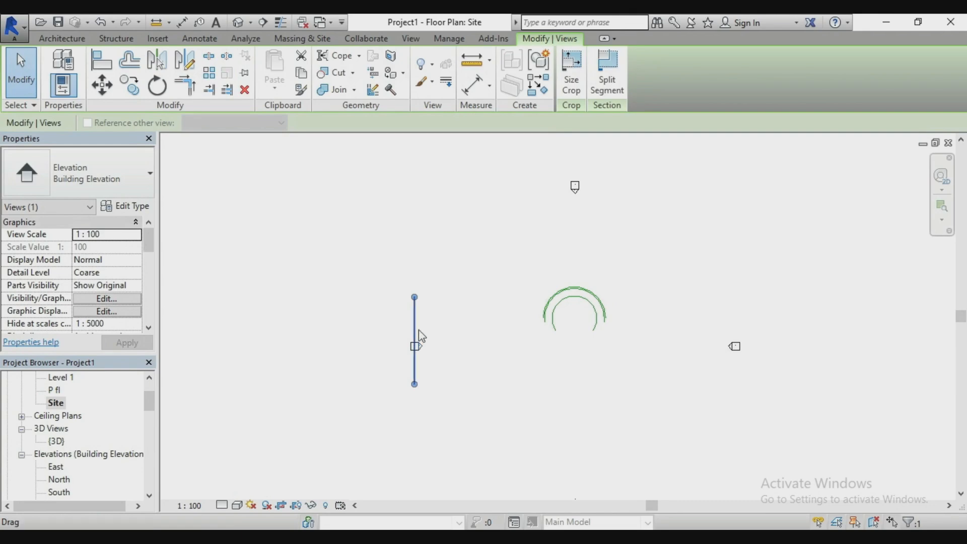
{"action": "right_click", "coordinate": [417, 330]}
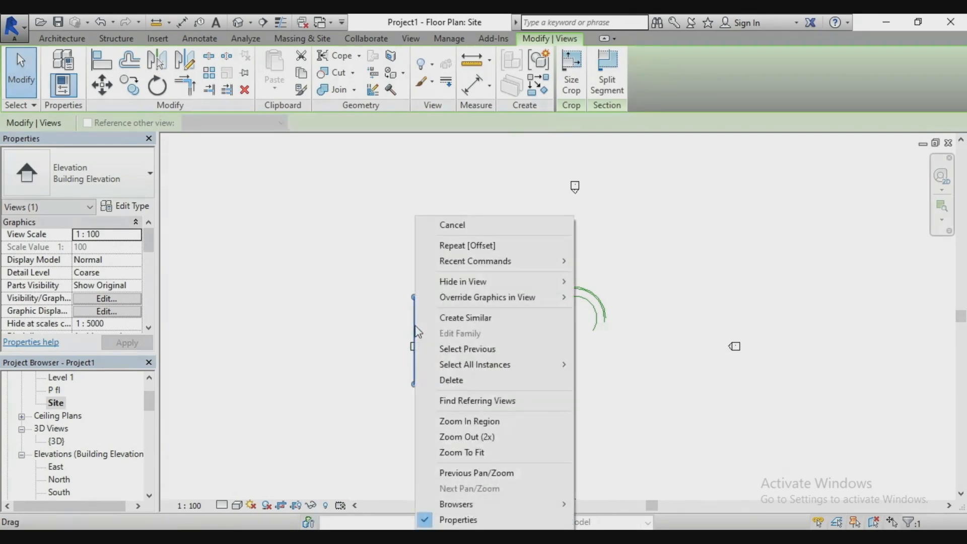
{"action": "left_click", "coordinate": [643, 392]}
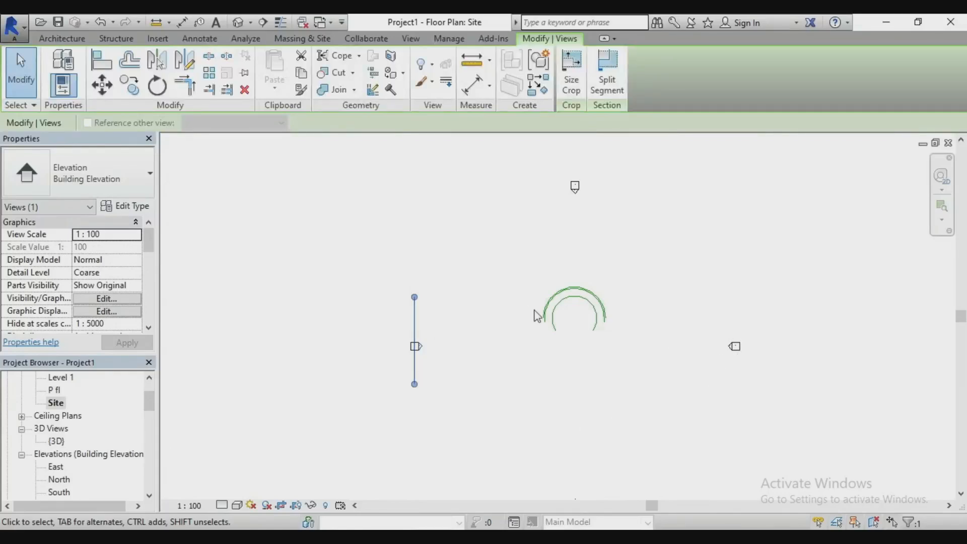
{"action": "right_click", "coordinate": [417, 368]}
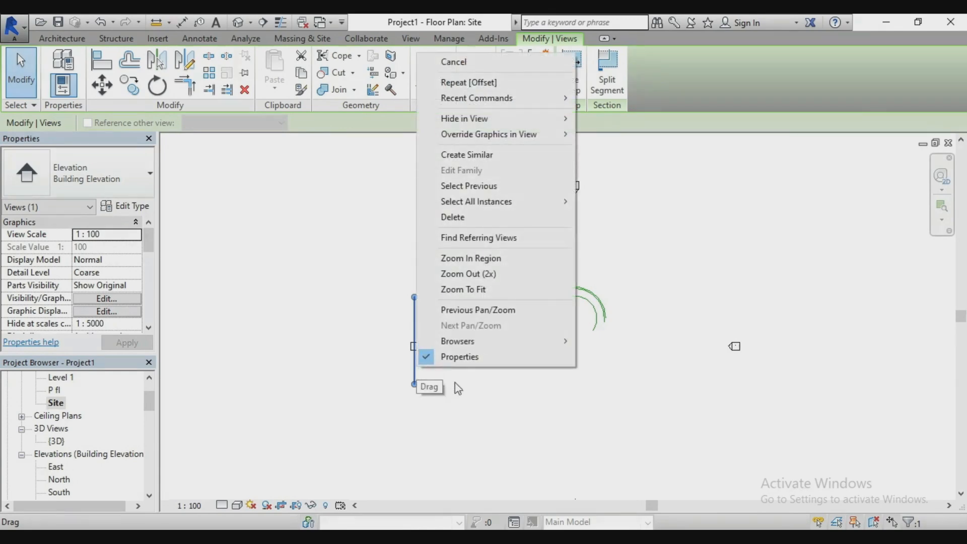
{"action": "left_click", "coordinate": [423, 384]}
{"action": "right_click", "coordinate": [428, 349]}
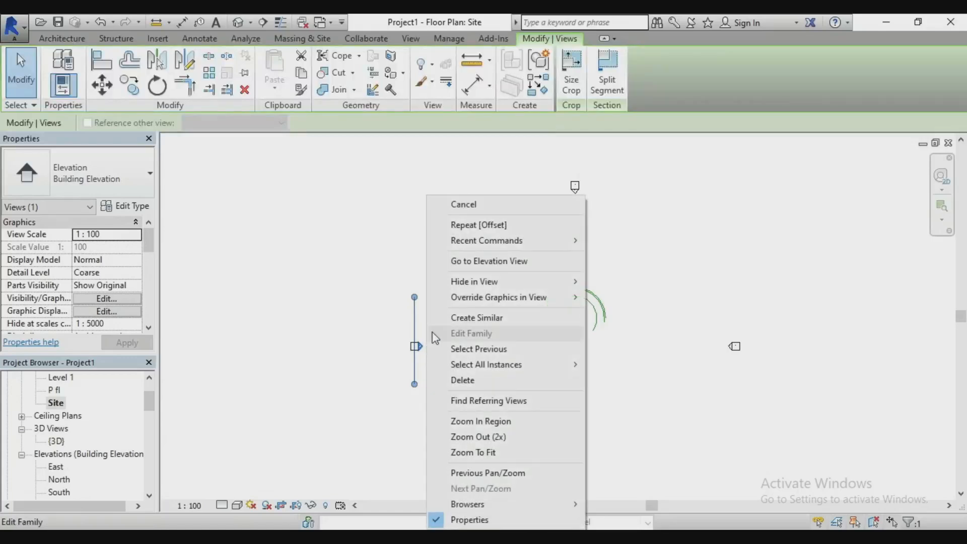
{"action": "left_click", "coordinate": [468, 266]}
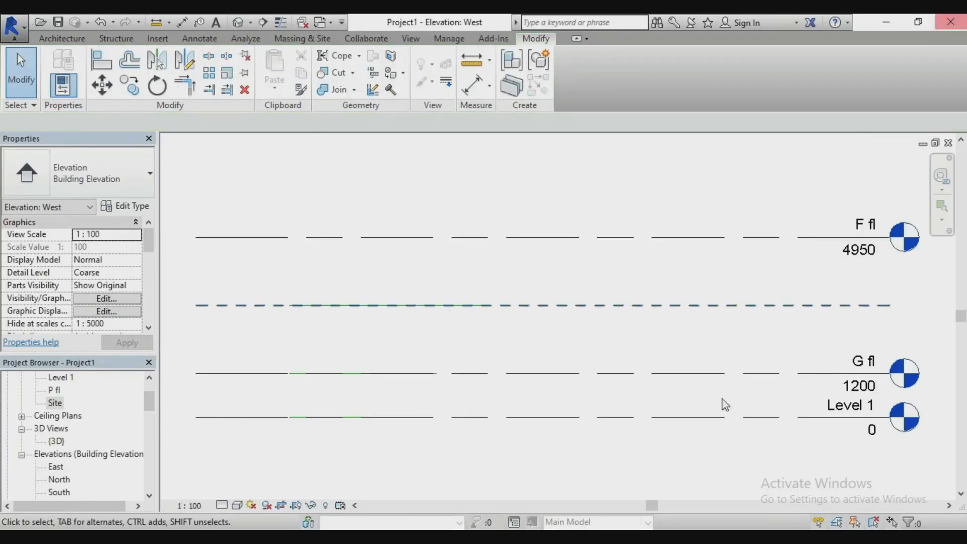
- Show the West elevation's crop region and enlarge it on both sides and upward, well past the P fl level
{"action": "scroll", "coordinate": [677, 304], "scroll_direction": "down", "scroll_amount": 3}
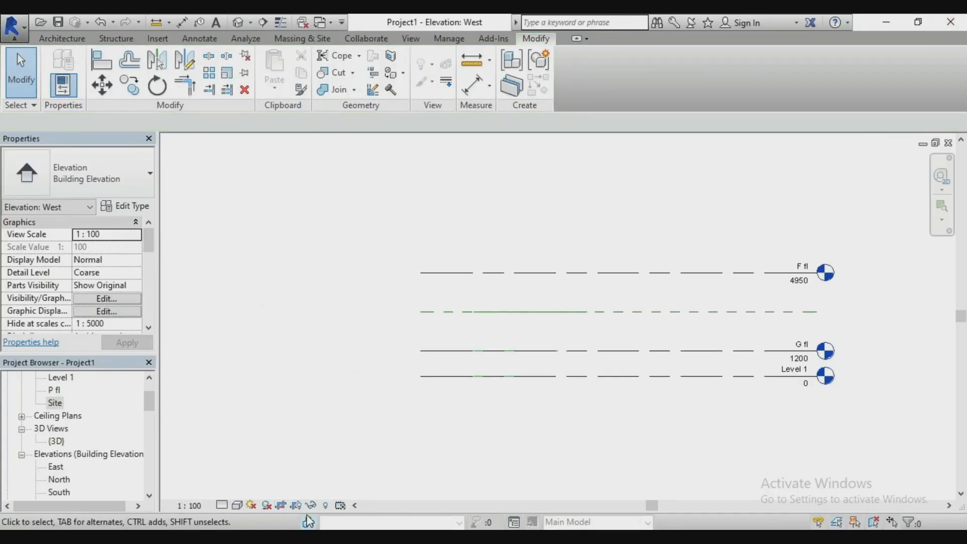
{"action": "left_click", "coordinate": [296, 505]}
{"action": "left_click", "coordinate": [477, 322]}
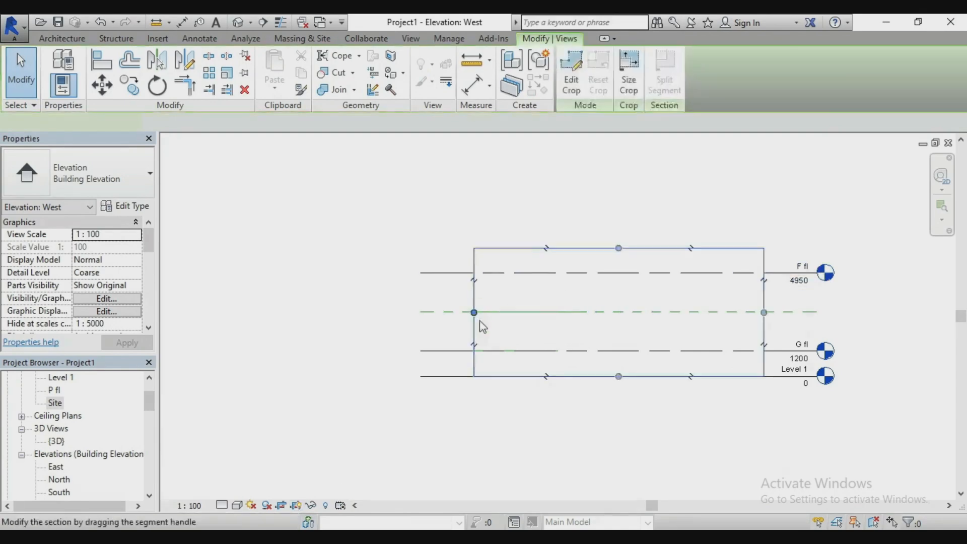
{"action": "left_click_drag", "start_coordinate": [475, 316], "coordinate": [325, 305]}
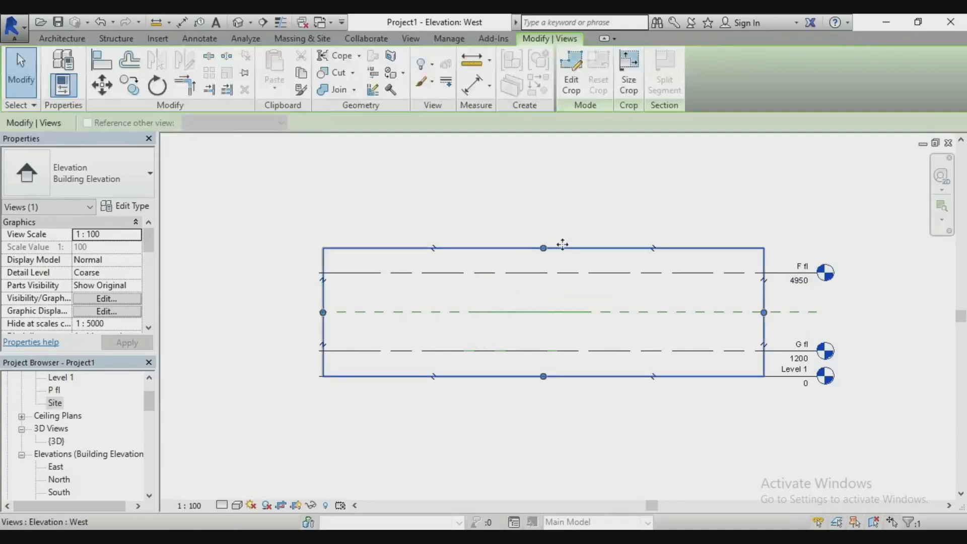
{"action": "left_click_drag", "start_coordinate": [543, 247], "coordinate": [542, 172]}
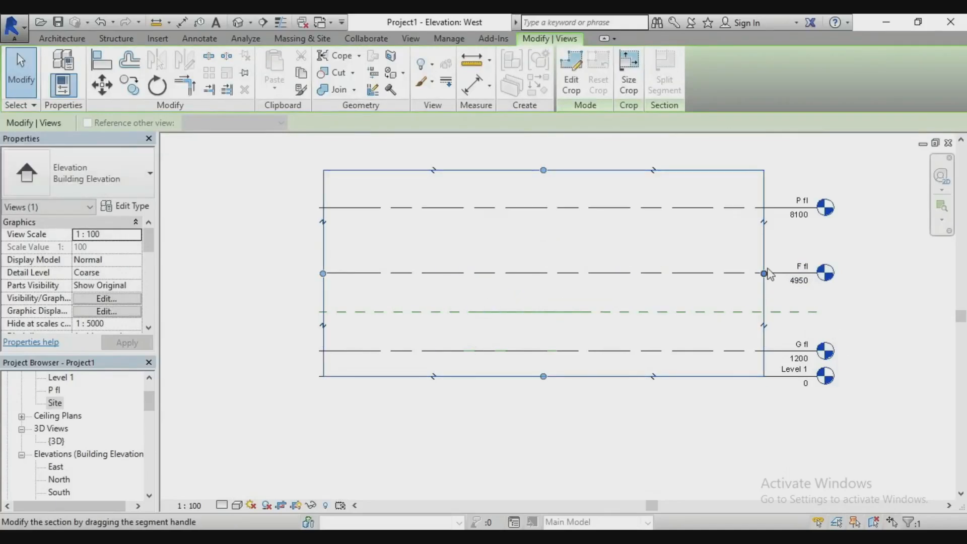
{"action": "left_click_drag", "start_coordinate": [769, 275], "coordinate": [892, 275]}
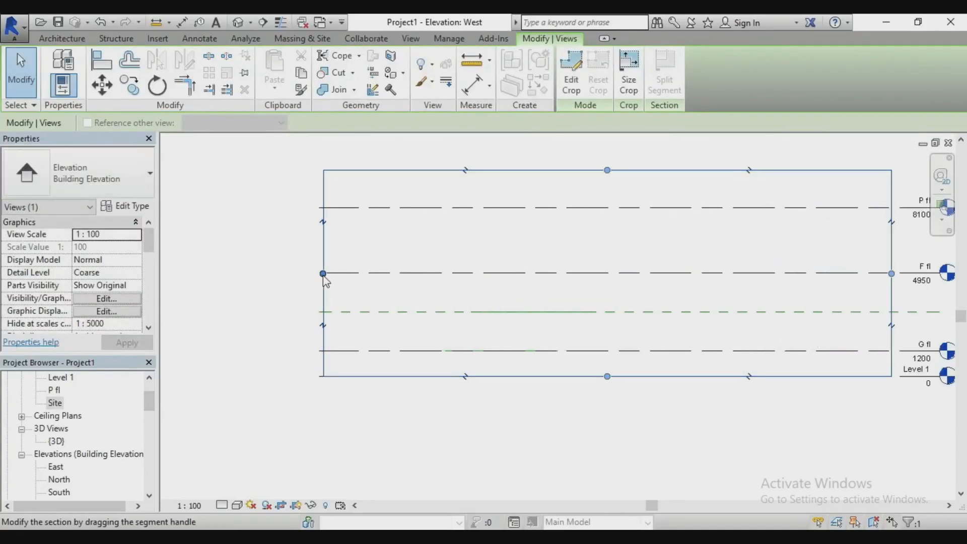
{"action": "left_click_drag", "start_coordinate": [323, 274], "coordinate": [262, 272]}
{"action": "scroll", "coordinate": [443, 423], "scroll_direction": "down", "scroll_amount": 1}
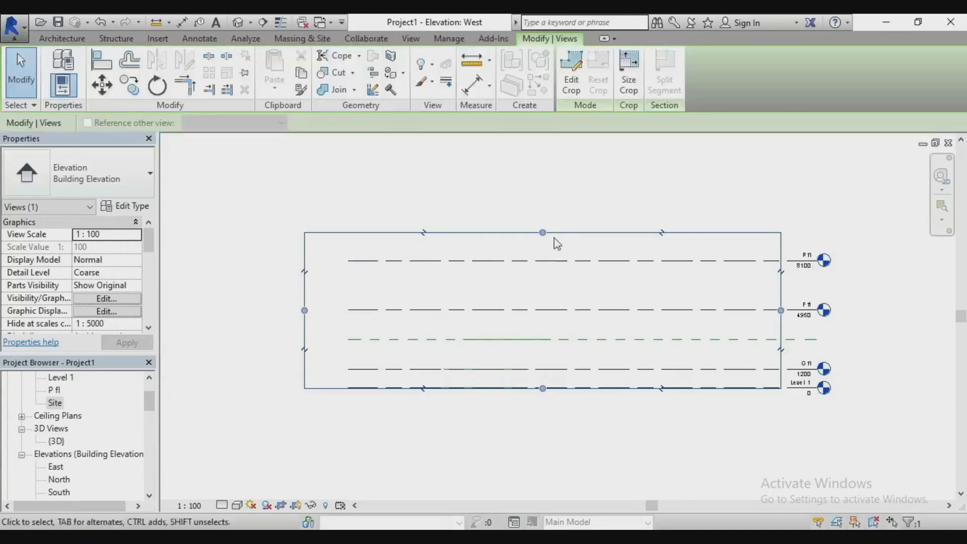
{"action": "left_click_drag", "start_coordinate": [543, 232], "coordinate": [542, 190]}
- Draw a reference plane sloping down to the right at about 26° across the F fl level in the West elevation
{"action": "left_click", "coordinate": [62, 40]}
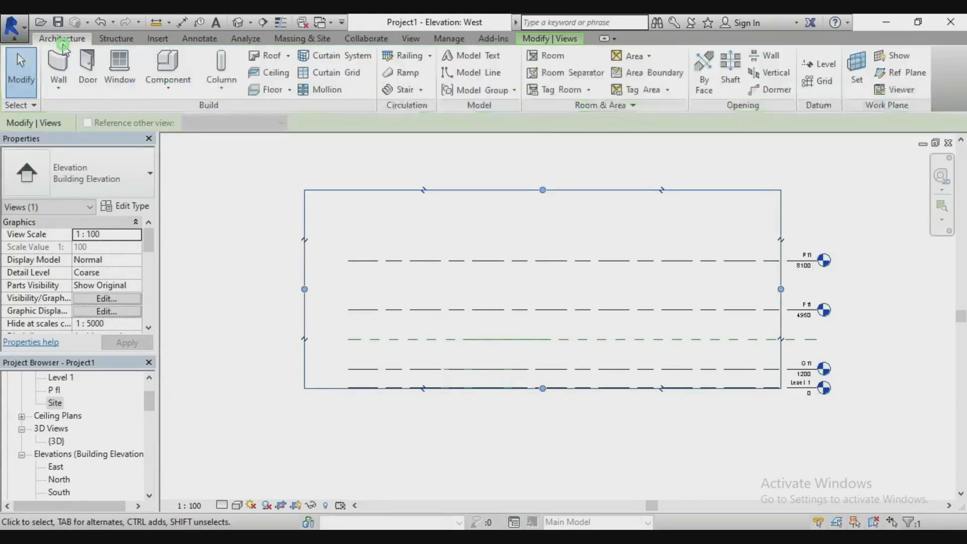
{"action": "left_click", "coordinate": [901, 72]}
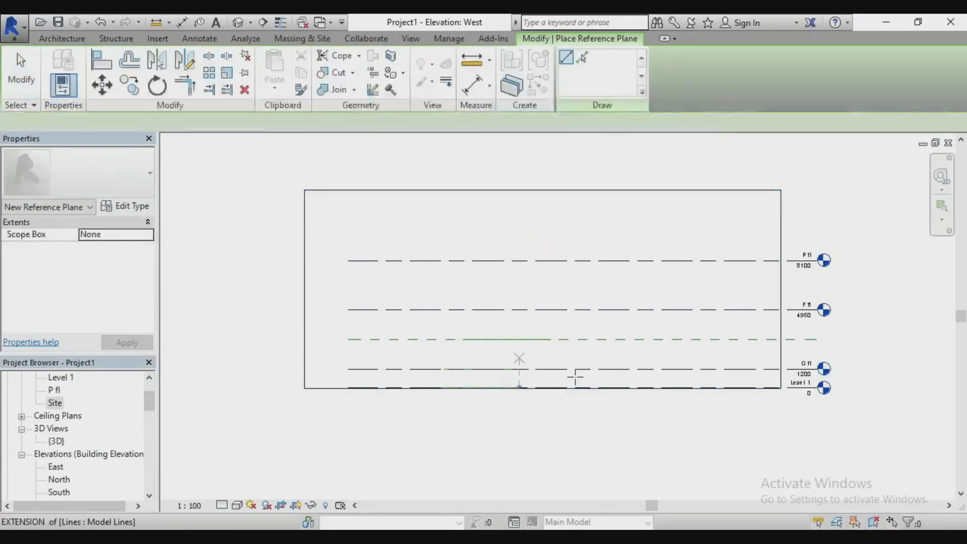
{"action": "scroll", "coordinate": [564, 336], "scroll_direction": "up", "scroll_amount": 3}
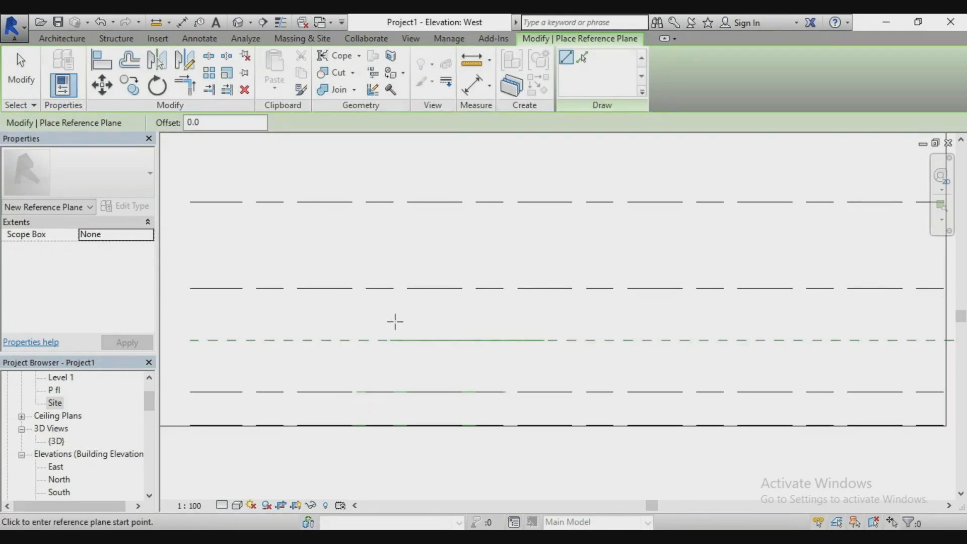
{"action": "left_click", "coordinate": [412, 256]}
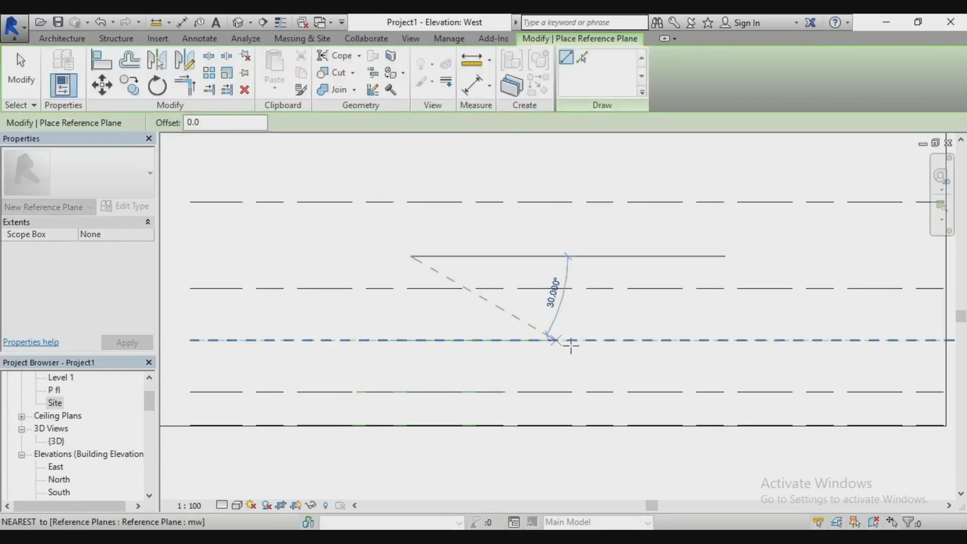
{"action": "left_click", "coordinate": [644, 369]}
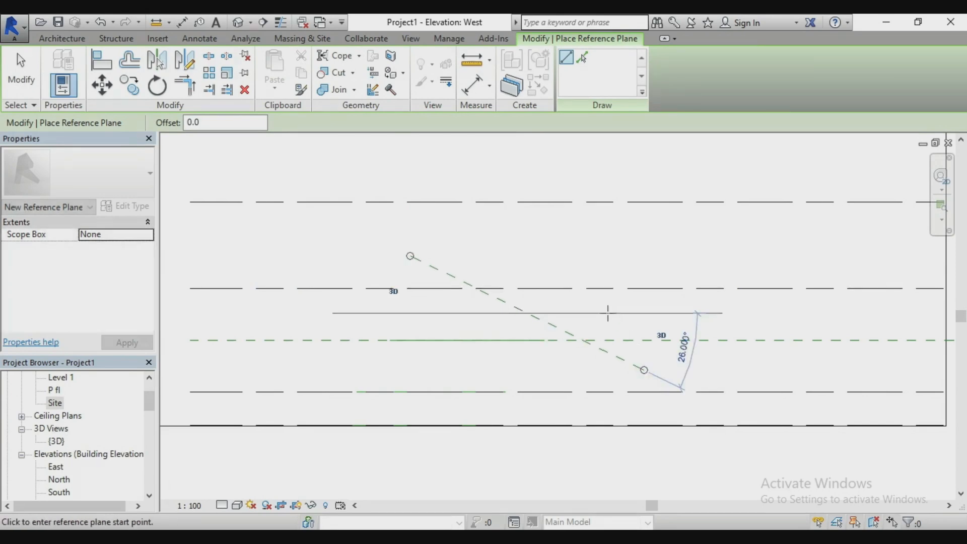
{"action": "key", "text": "Escape"}
{"action": "key", "text": "Escape"}
- Set the sloped reference plane's angle to 35°
{"action": "left_click", "coordinate": [624, 361]}
{"action": "left_click", "coordinate": [687, 350]}
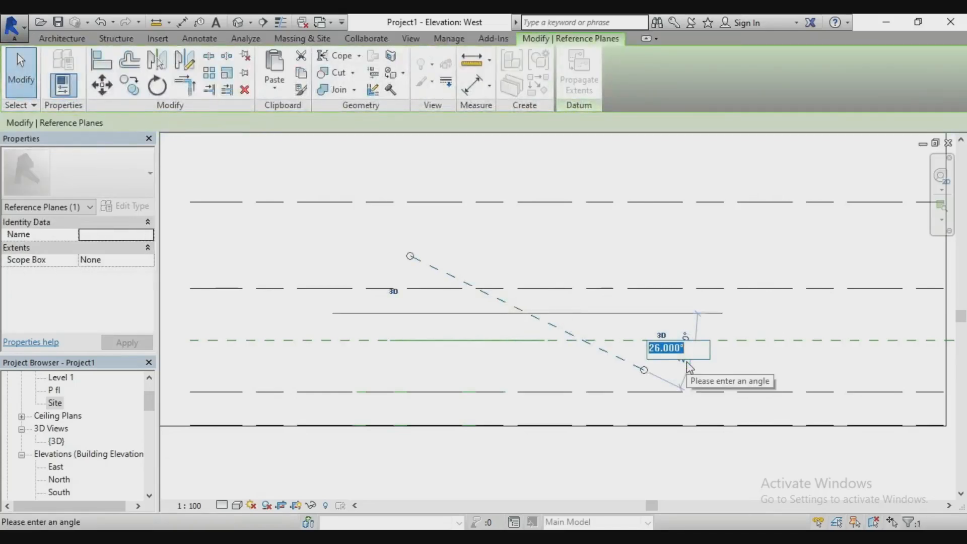
{"action": "type", "text": "35"}
{"action": "key", "text": "Return"}
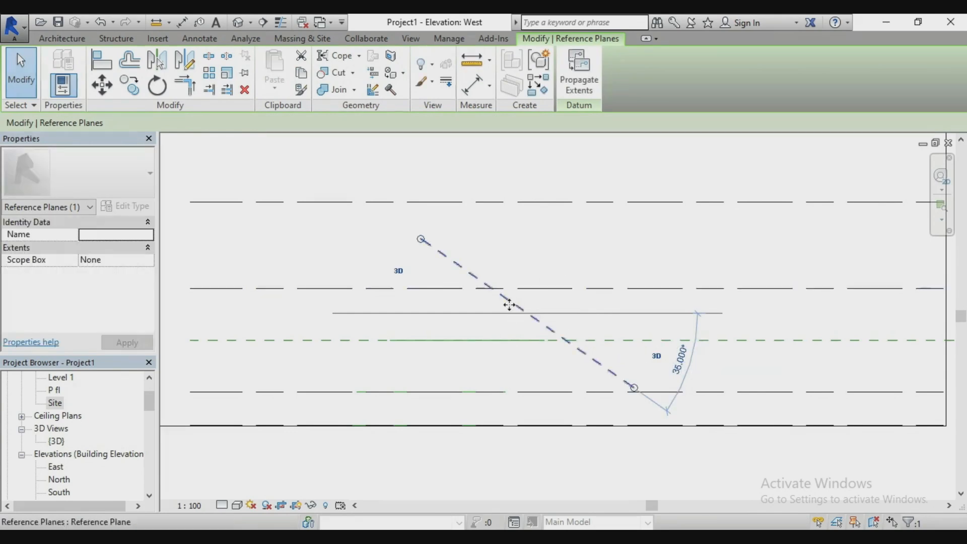
- Move the sloped reference plane slightly upward and extend its upper end beyond the P fl level
{"action": "left_click_drag", "start_coordinate": [509, 288], "coordinate": [509, 259]}
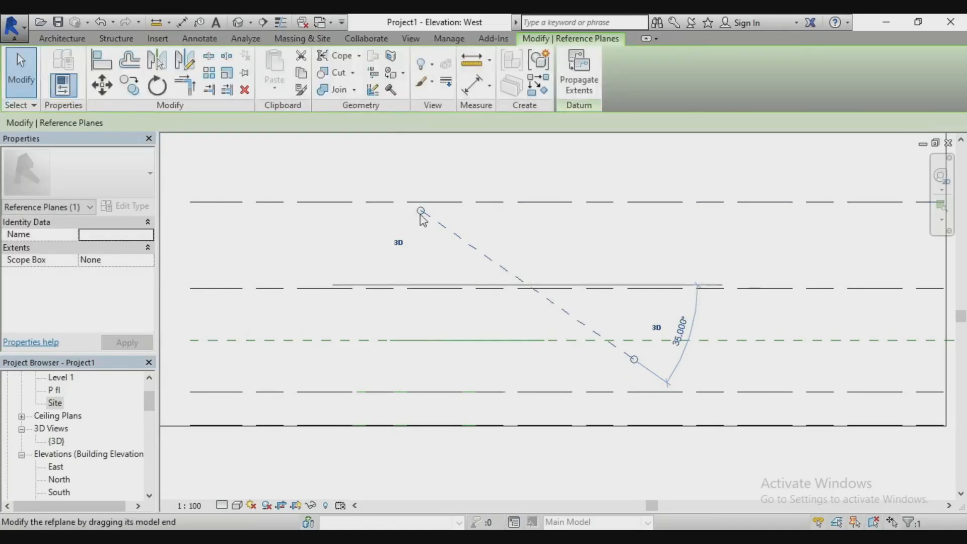
{"action": "left_click_drag", "start_coordinate": [421, 211], "coordinate": [331, 148]}
{"action": "left_click", "coordinate": [363, 237]}
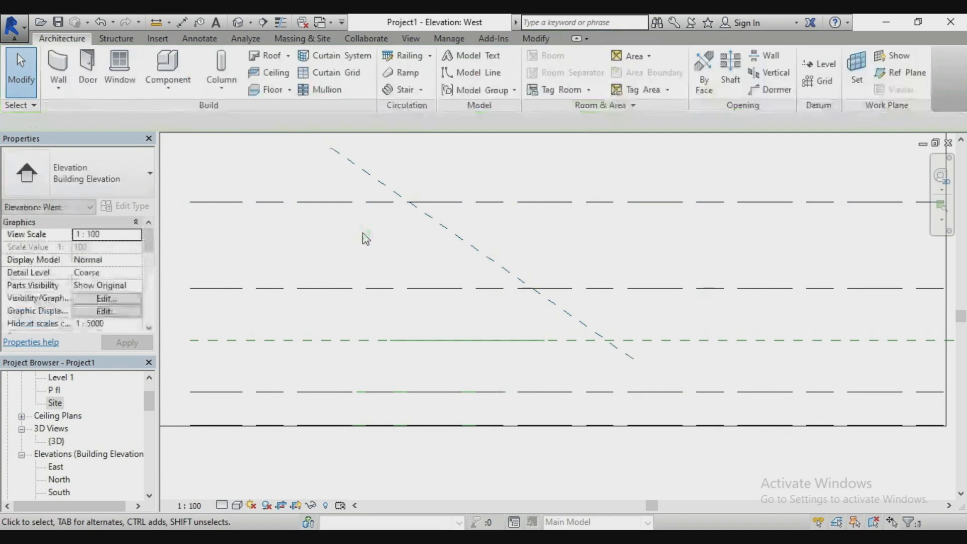
- Name the sloped reference plane tp
{"action": "left_click", "coordinate": [499, 267]}
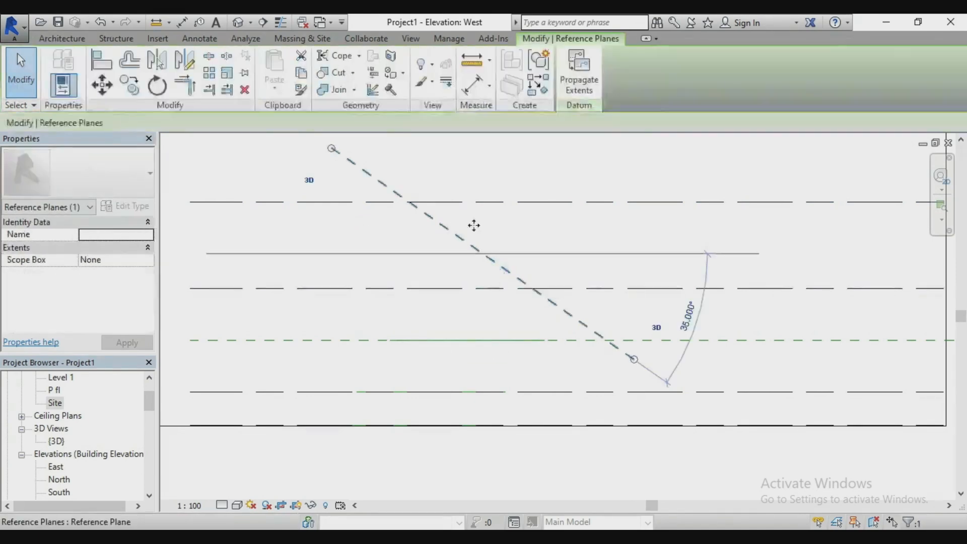
{"action": "left_click", "coordinate": [109, 235]}
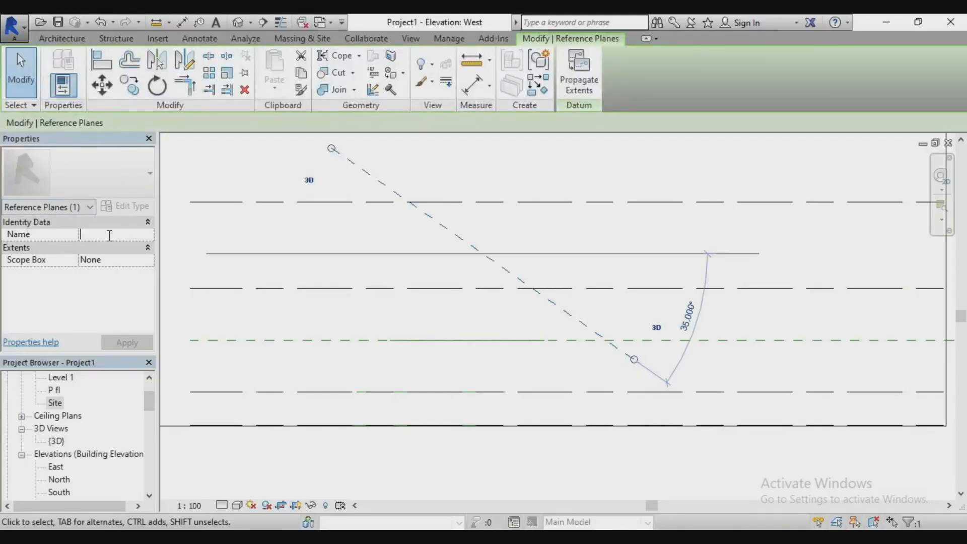
{"action": "type", "text": "t"}
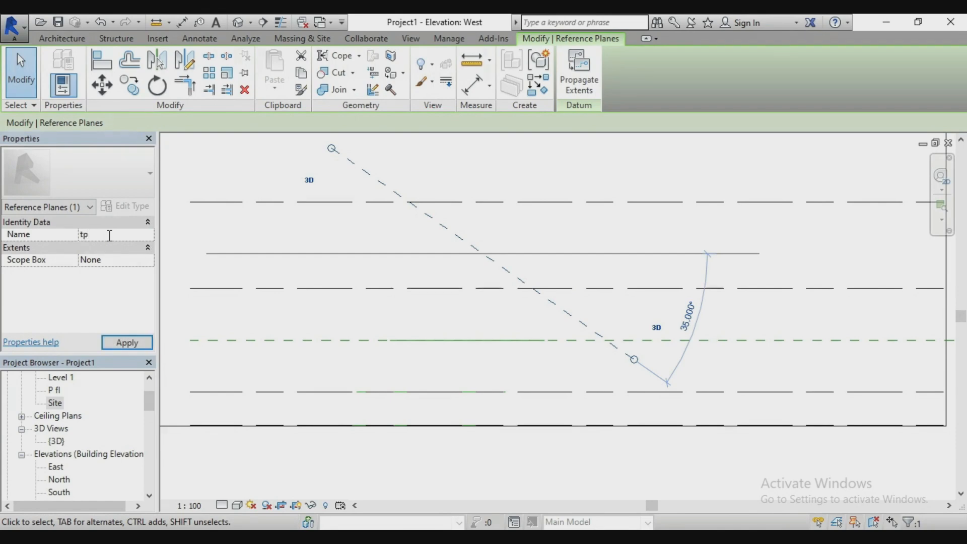
{"action": "type", "text": "p"}
{"action": "left_click", "coordinate": [359, 240]}
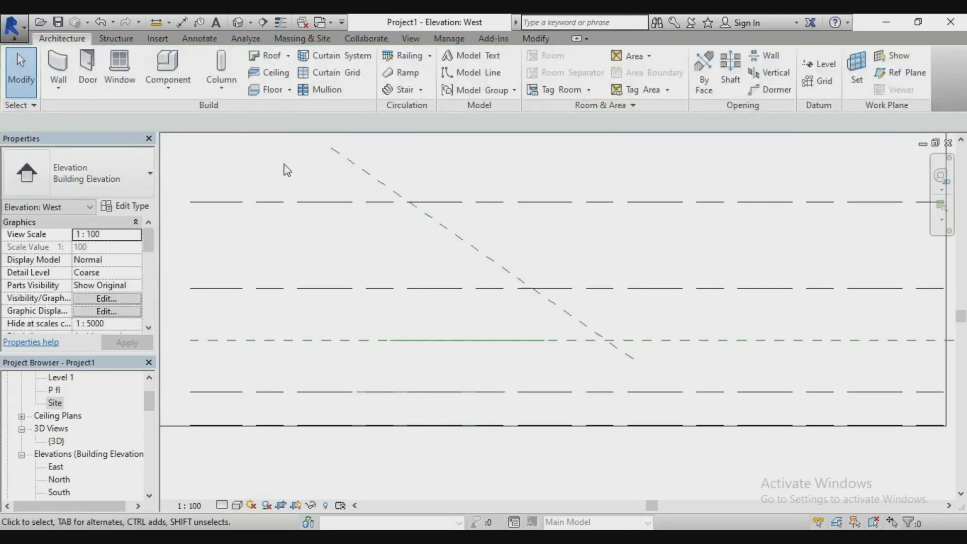
- Open the floor plan of the F fl level from its level line
{"action": "scroll", "coordinate": [597, 430], "scroll_direction": "down", "scroll_amount": 1}
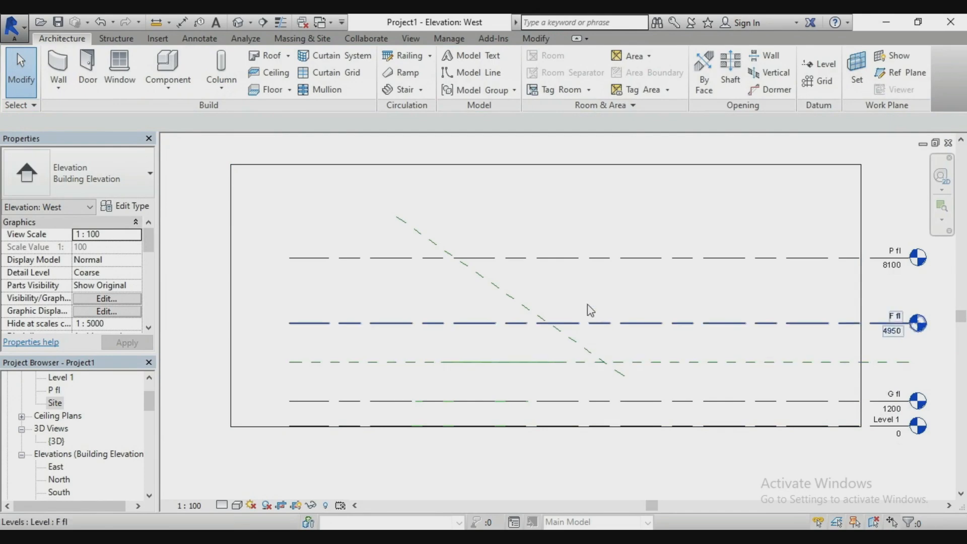
{"action": "left_click", "coordinate": [595, 324]}
{"action": "right_click", "coordinate": [596, 330]}
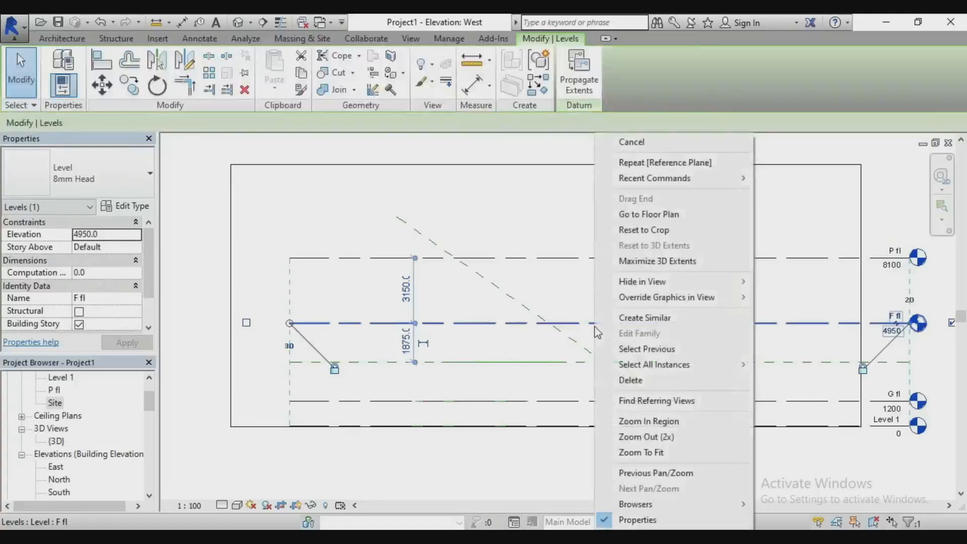
{"action": "left_click", "coordinate": [695, 218]}
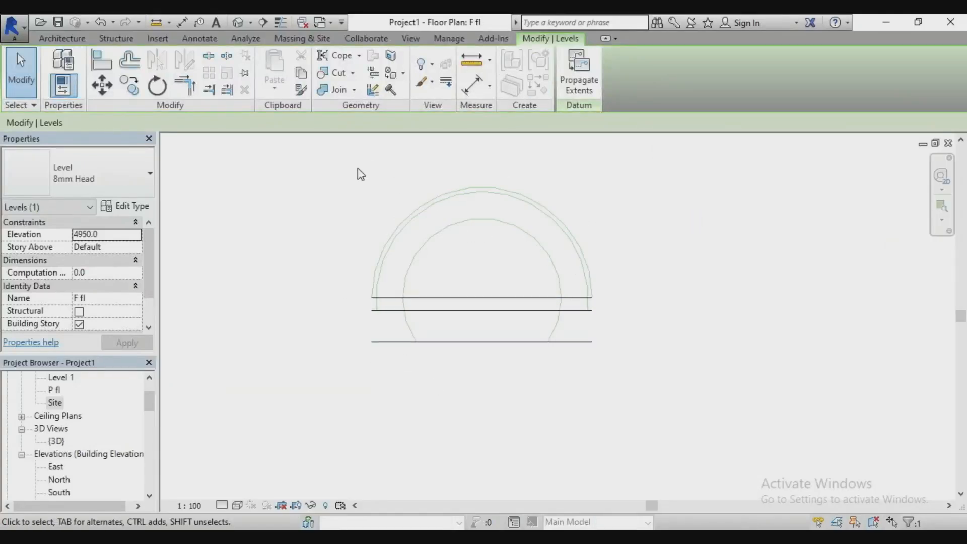
- Draw a start-end-radius model arc on Reference Plane : tp between the outer arc's endpoints, with its crown near the outer arc's top, radius about 5107
{"action": "scroll", "coordinate": [382, 251], "scroll_direction": "up", "scroll_amount": 2}
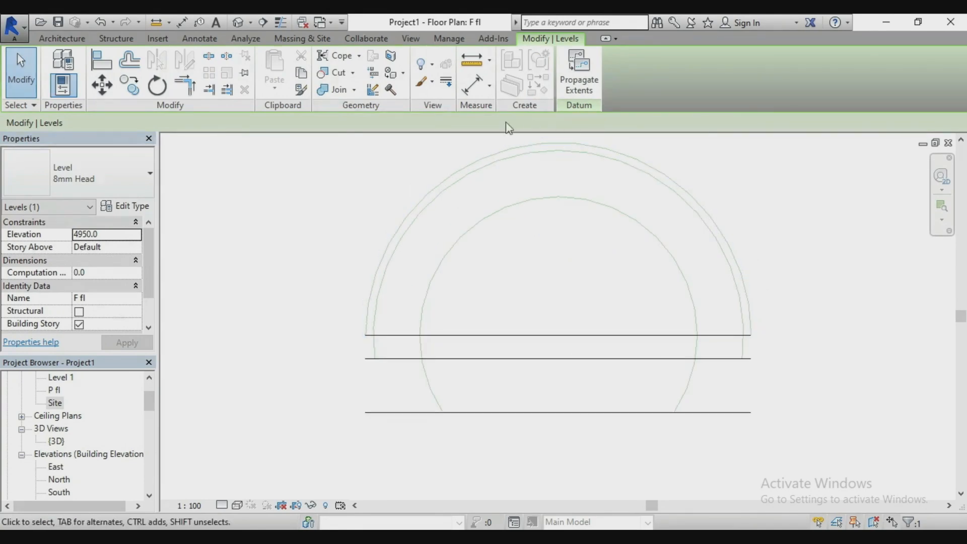
{"action": "left_click", "coordinate": [84, 42]}
{"action": "left_click", "coordinate": [476, 69]}
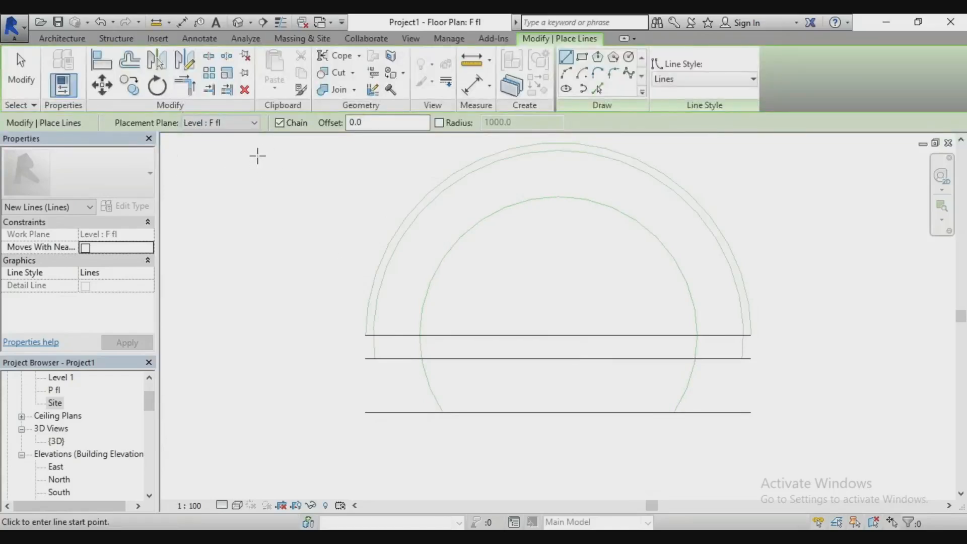
{"action": "left_click", "coordinate": [246, 125]}
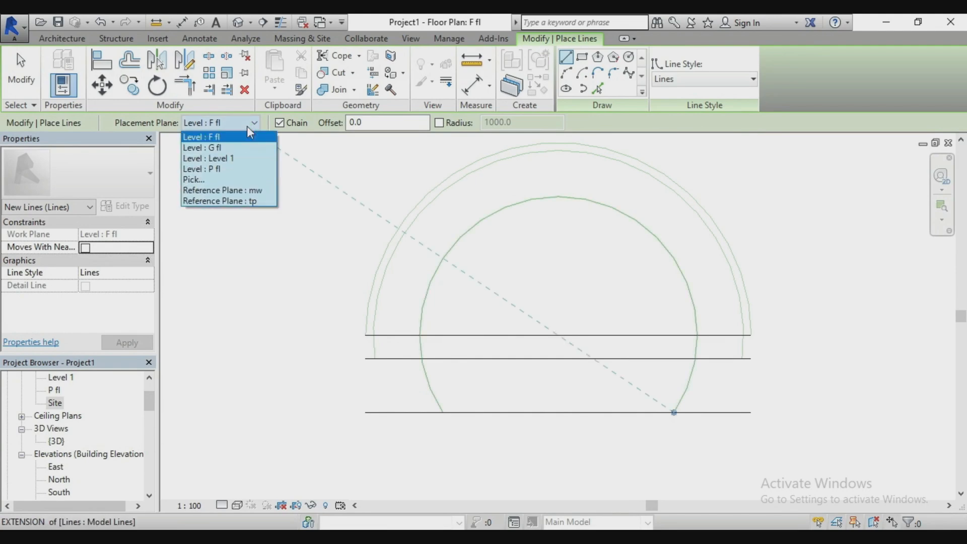
{"action": "left_click", "coordinate": [252, 201]}
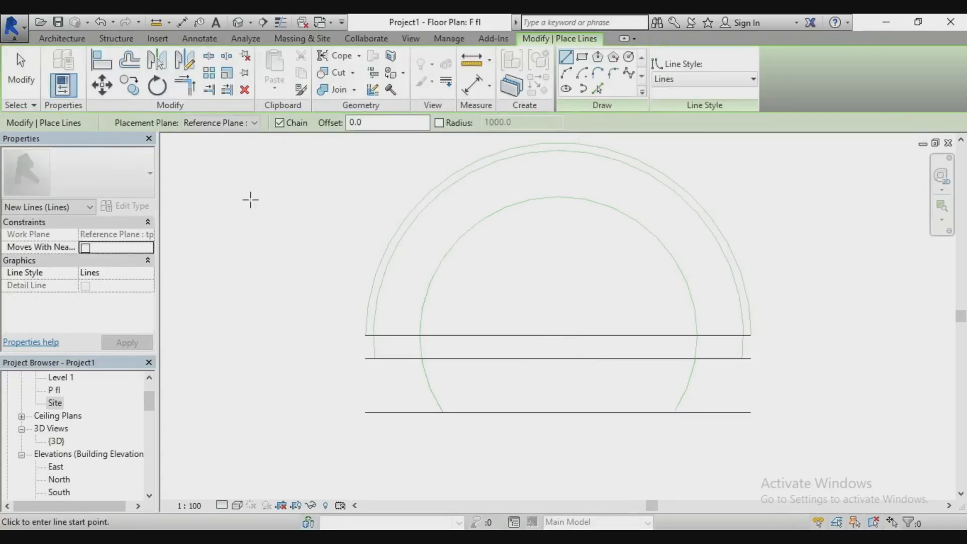
{"action": "left_click", "coordinate": [566, 72]}
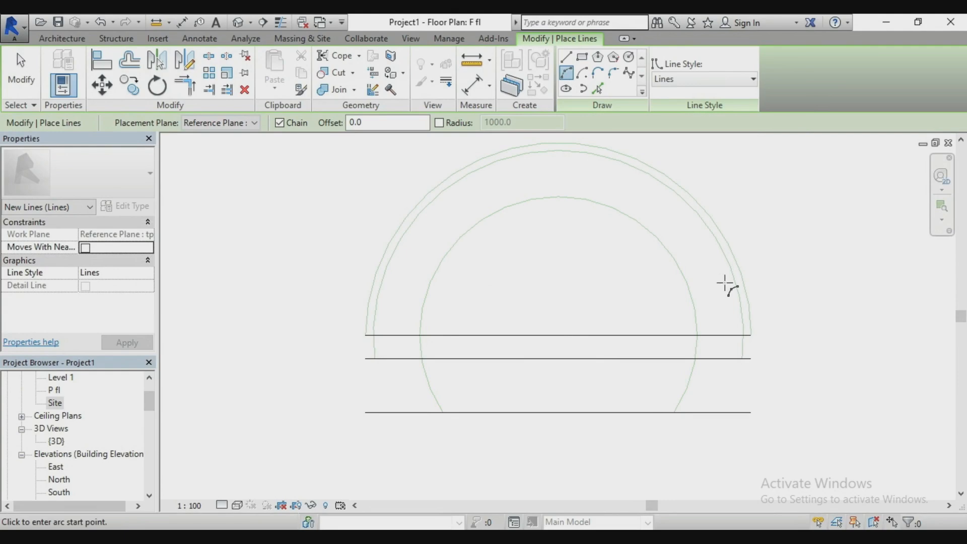
{"action": "left_click", "coordinate": [751, 335]}
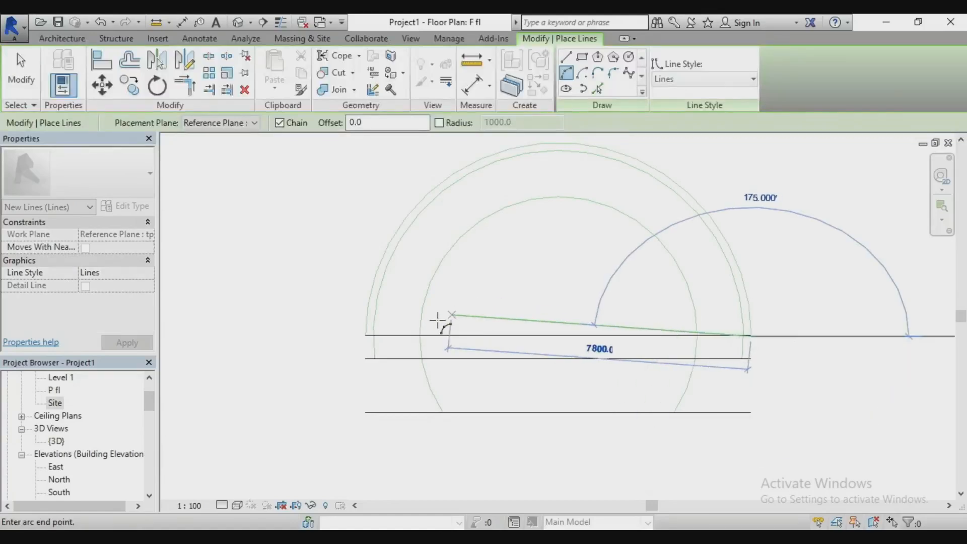
{"action": "left_click", "coordinate": [366, 336]}
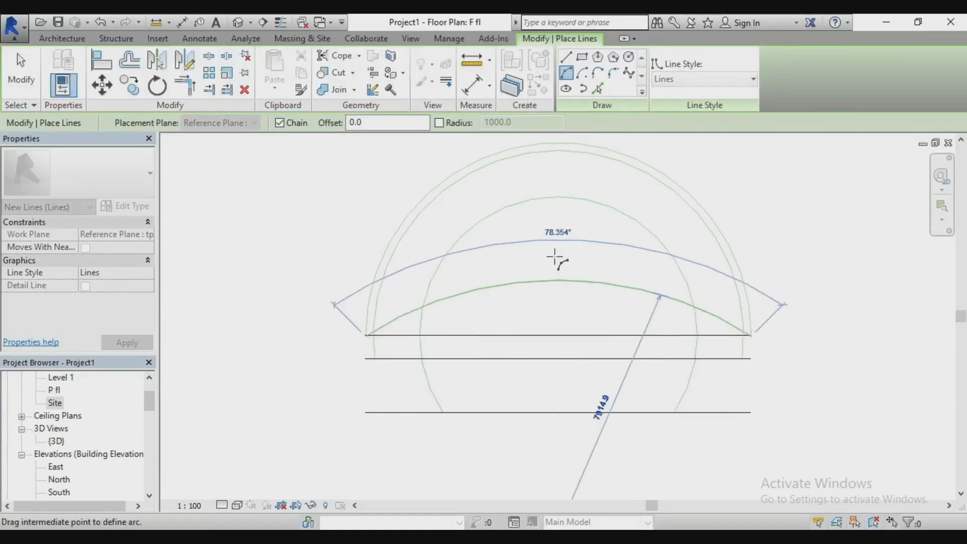
{"action": "scroll", "coordinate": [560, 151], "scroll_direction": "up", "scroll_amount": 3}
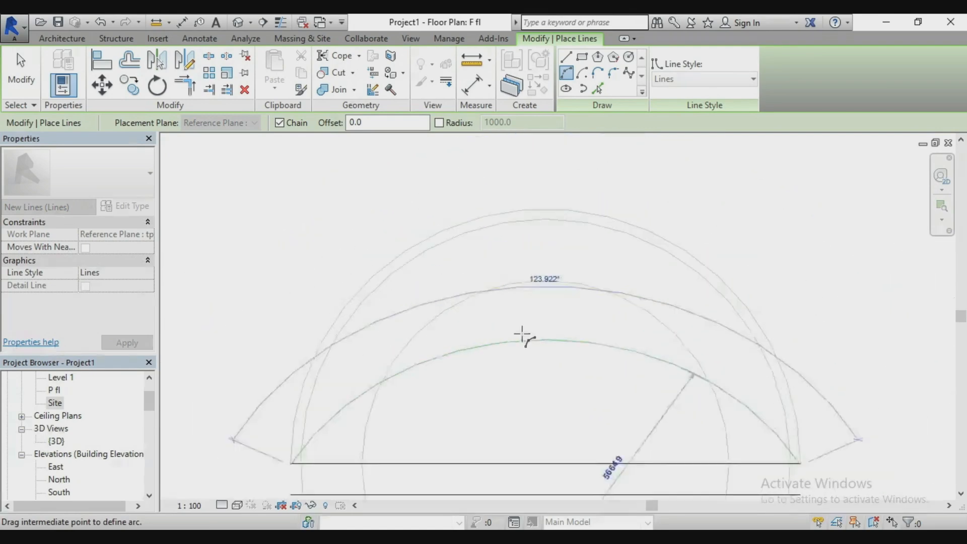
{"action": "left_click", "coordinate": [539, 208]}
{"action": "right_click", "coordinate": [571, 161]}
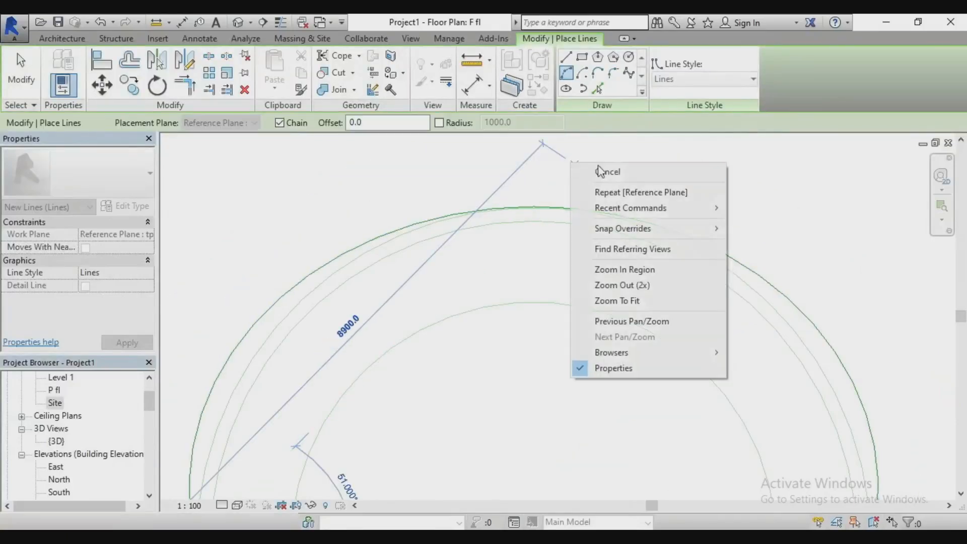
{"action": "left_click", "coordinate": [611, 172]}
{"action": "scroll", "coordinate": [576, 210], "scroll_direction": "down", "scroll_amount": 3}
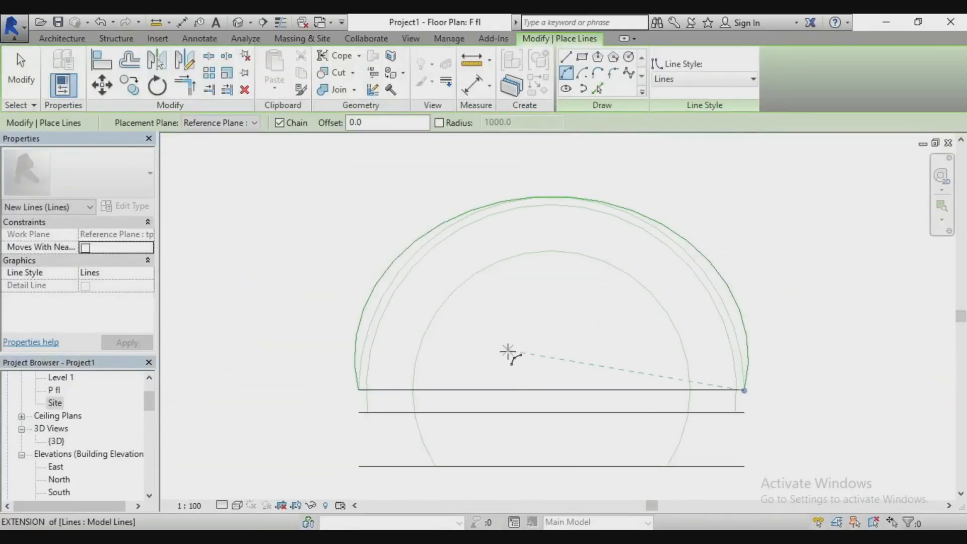
{"action": "right_click", "coordinate": [610, 158]}
{"action": "left_click", "coordinate": [622, 170]}
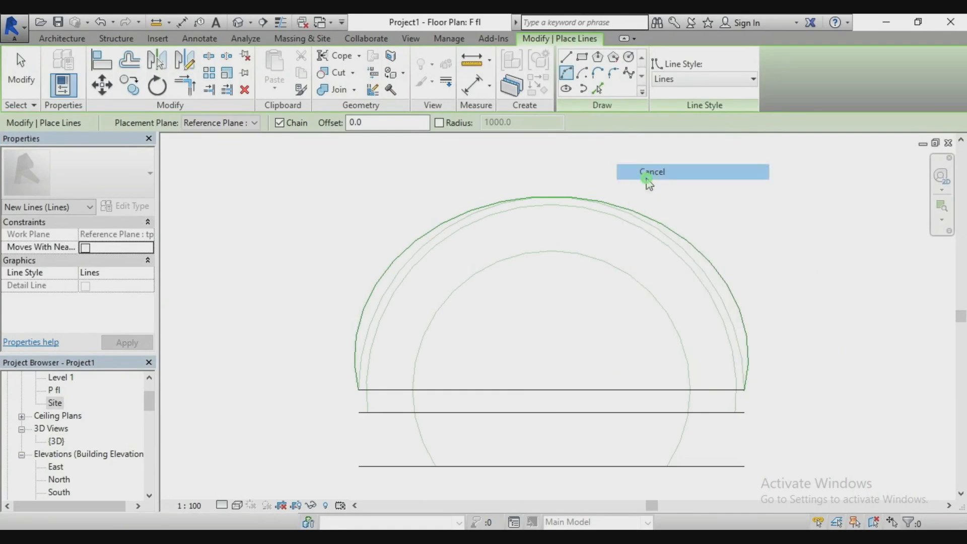
- Open the 3D view and set the radius of the arc on the sloped plane to 5800
{"action": "left_click", "coordinate": [238, 21]}
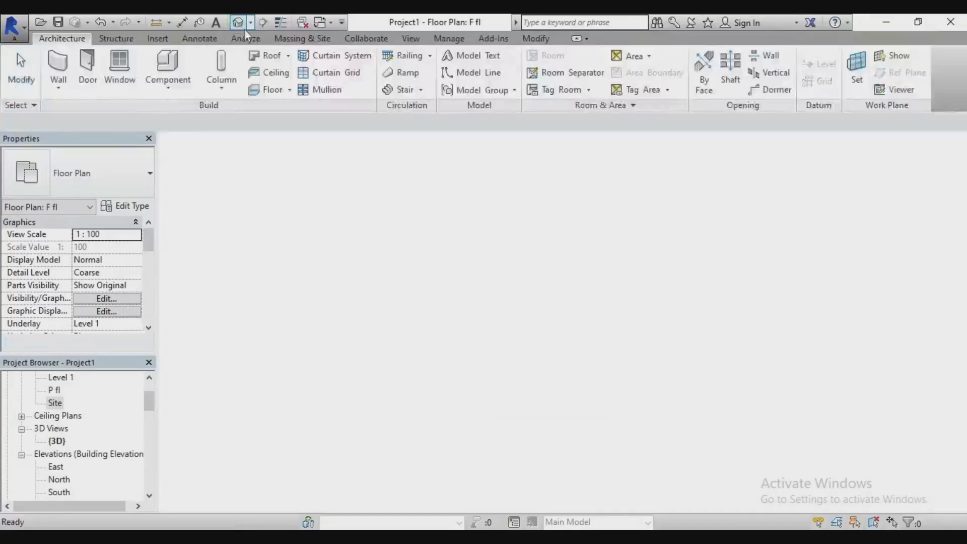
{"action": "scroll", "coordinate": [670, 391], "scroll_direction": "down", "scroll_amount": 2}
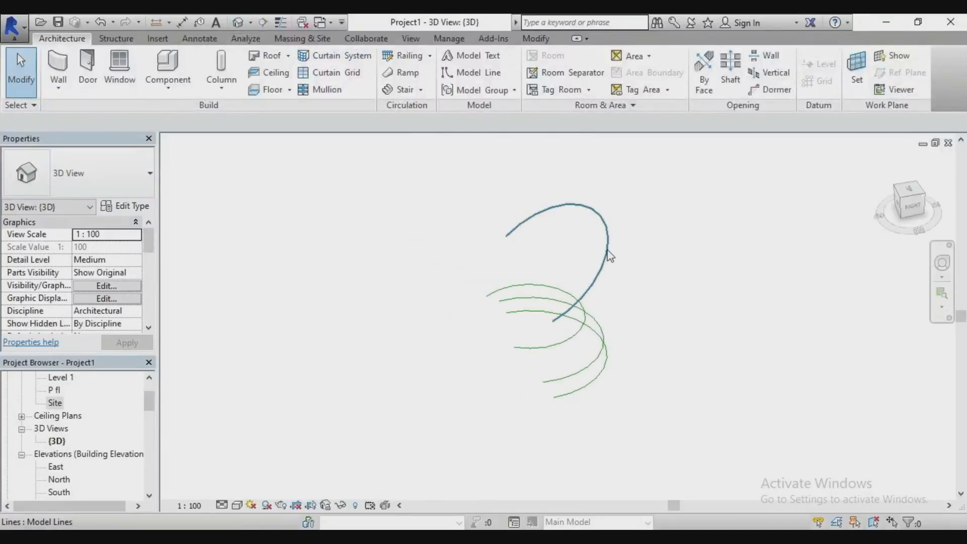
{"action": "left_click", "coordinate": [589, 280]}
{"action": "scroll", "coordinate": [567, 280], "scroll_direction": "up", "scroll_amount": 2}
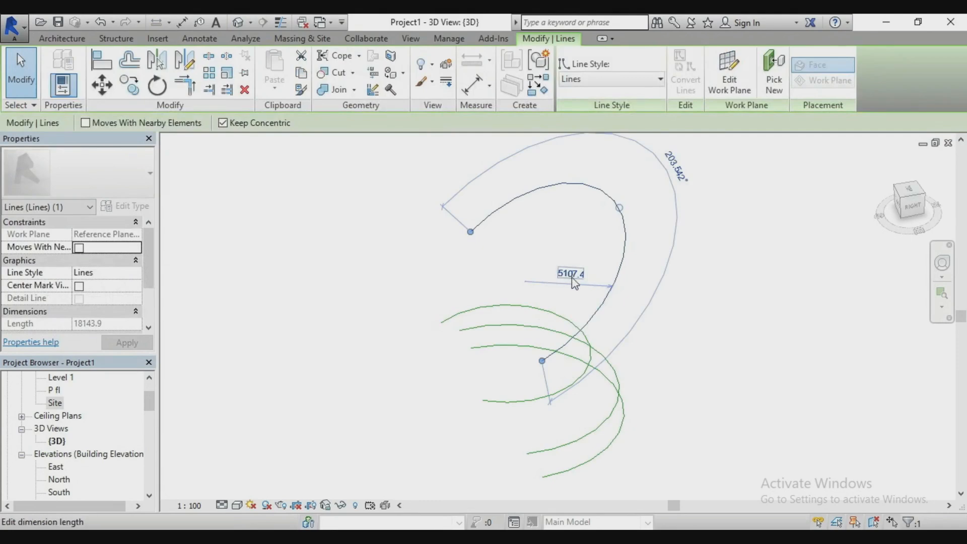
{"action": "scroll", "coordinate": [574, 283], "scroll_direction": "up", "scroll_amount": 1}
{"action": "left_click", "coordinate": [568, 275]}
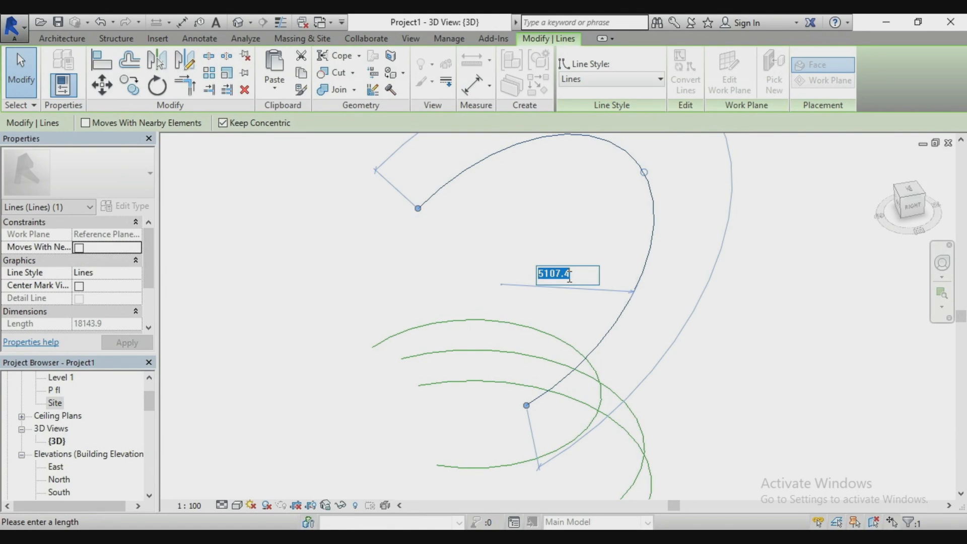
{"action": "type", "text": "5800"}
{"action": "key", "text": "Return"}
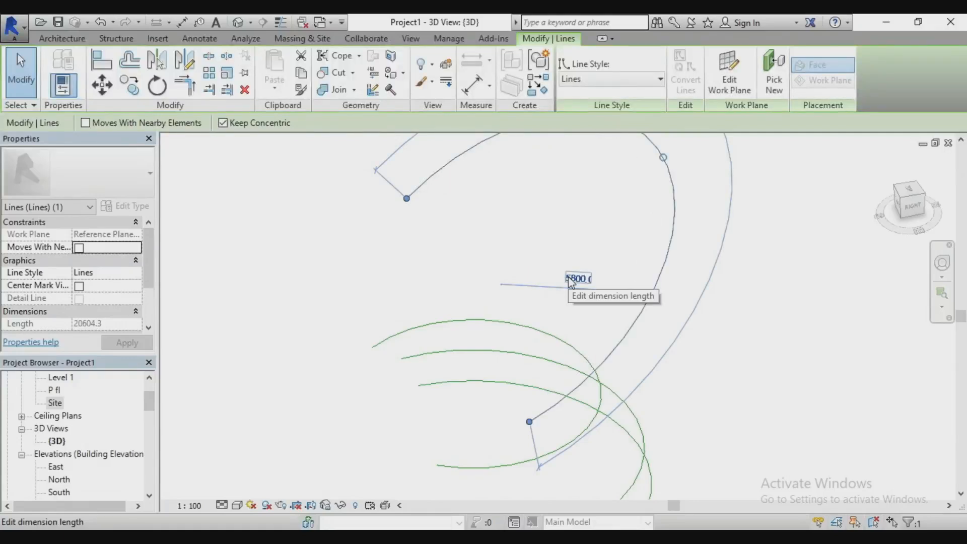
{"action": "left_click", "coordinate": [571, 209]}
- Start a new in-place mass with the name Mass 1 and dismiss the Show Mass notice
{"action": "scroll", "coordinate": [499, 358], "scroll_direction": "down", "scroll_amount": 2}
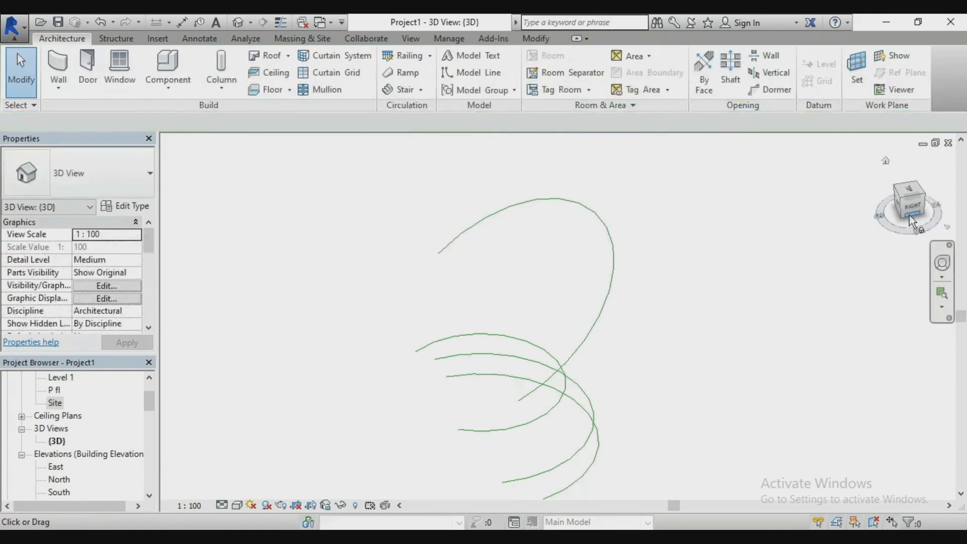
{"action": "mouse_move", "coordinate": [911, 206]}
{"action": "left_mouse_down"}
{"action": "mouse_move", "coordinate": [906, 188]}
{"action": "mouse_move", "coordinate": [886, 194]}
{"action": "left_mouse_up"}
{"action": "mouse_move", "coordinate": [538, 420]}
{"action": "middle_mouse_down", "text": "shift"}
{"action": "mouse_move", "coordinate": [517, 419]}
{"action": "mouse_move", "coordinate": [725, 428]}
{"action": "mouse_move", "coordinate": [728, 458]}
{"action": "mouse_move", "coordinate": [669, 471]}
{"action": "mouse_move", "coordinate": [536, 436]}
{"action": "mouse_move", "coordinate": [604, 453]}
{"action": "mouse_move", "coordinate": [579, 443]}
{"action": "mouse_move", "coordinate": [609, 428]}
{"action": "mouse_move", "coordinate": [609, 468]}
{"action": "mouse_move", "coordinate": [612, 431]}
{"action": "middle_mouse_up", "text": "shift"}
{"action": "scroll", "coordinate": [506, 247], "scroll_direction": "down", "scroll_amount": 2}
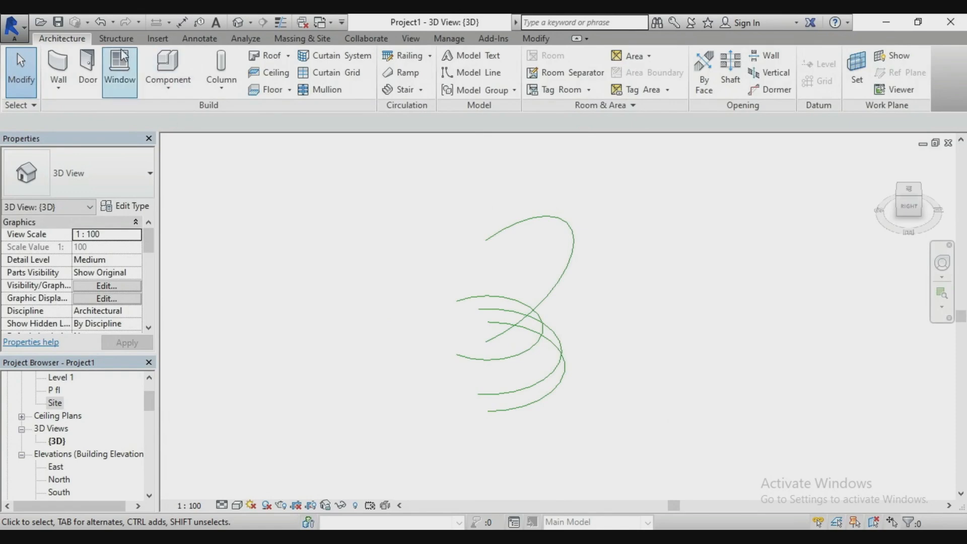
{"action": "left_click", "coordinate": [301, 40]}
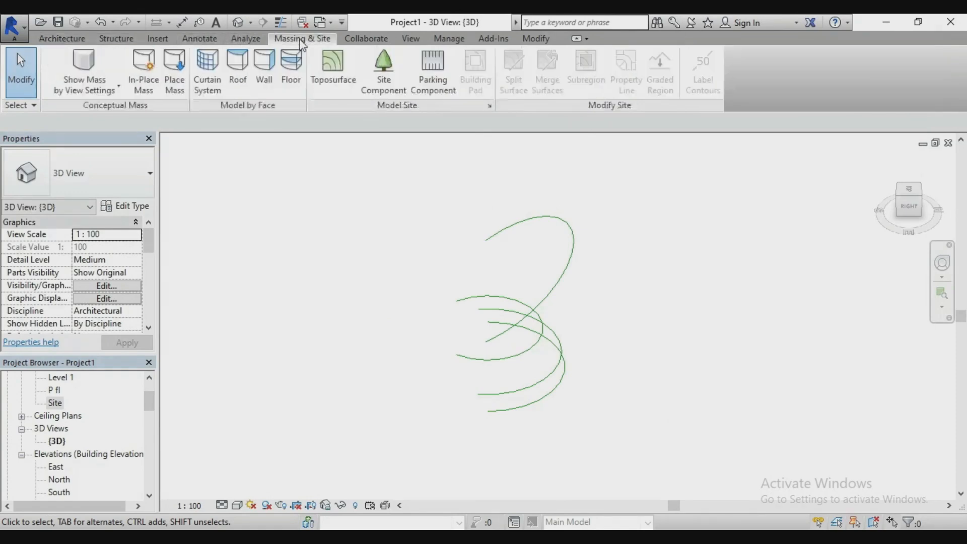
{"action": "left_click", "coordinate": [151, 70]}
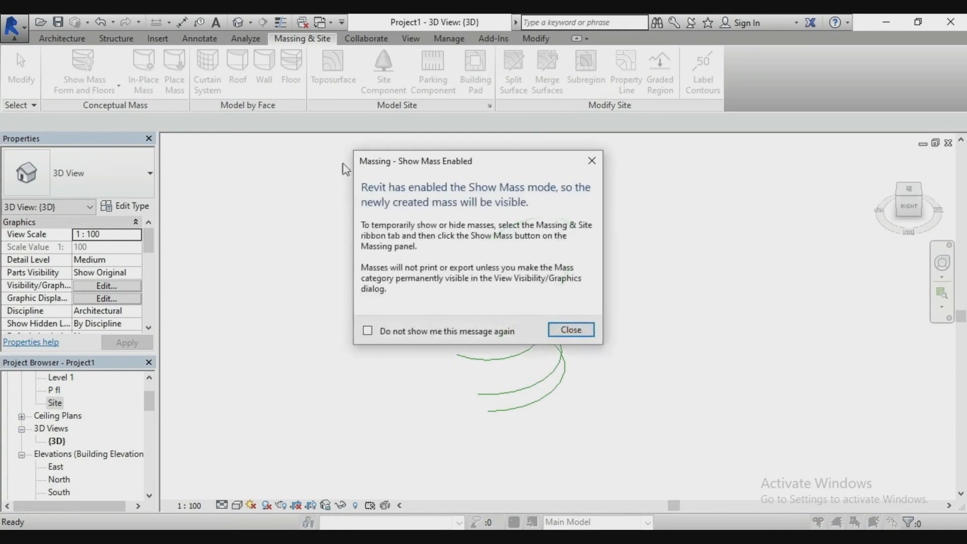
{"action": "left_click", "coordinate": [579, 334]}
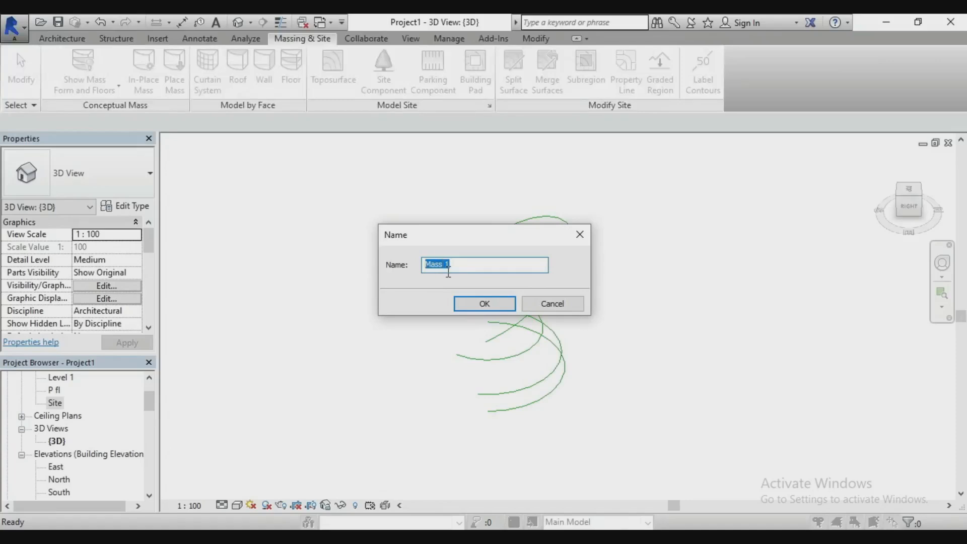
{"action": "left_click", "coordinate": [471, 302]}
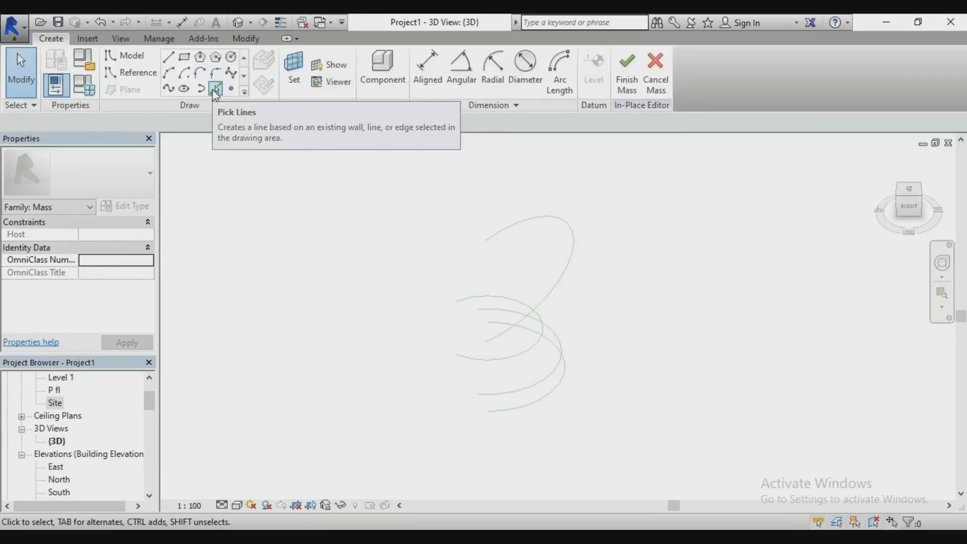
- Trace the four model arcs with Pick Lines, using placement planes Level 1, G fl, mw and tp from the lowest arc to the sloped one
{"action": "left_click", "coordinate": [215, 89]}
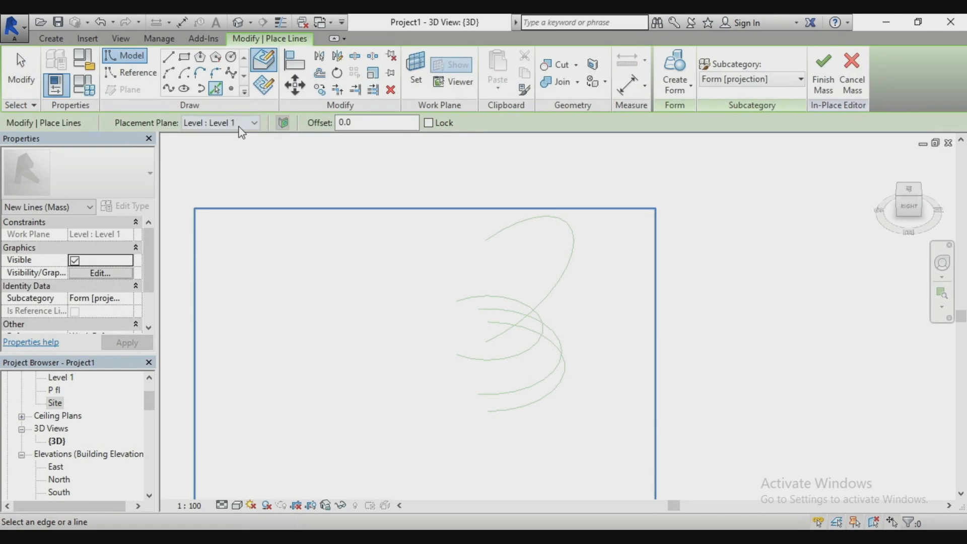
{"action": "left_click", "coordinate": [504, 413]}
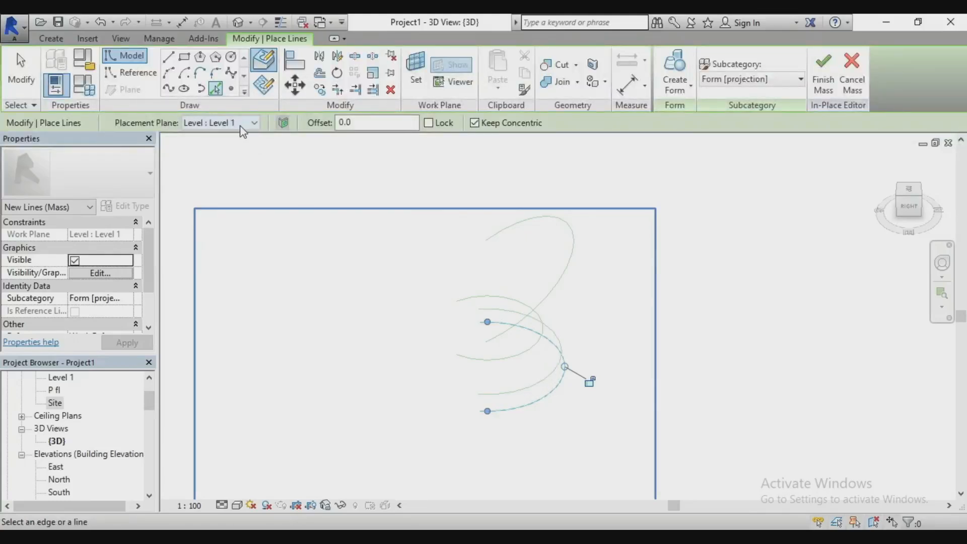
{"action": "left_click", "coordinate": [248, 124]}
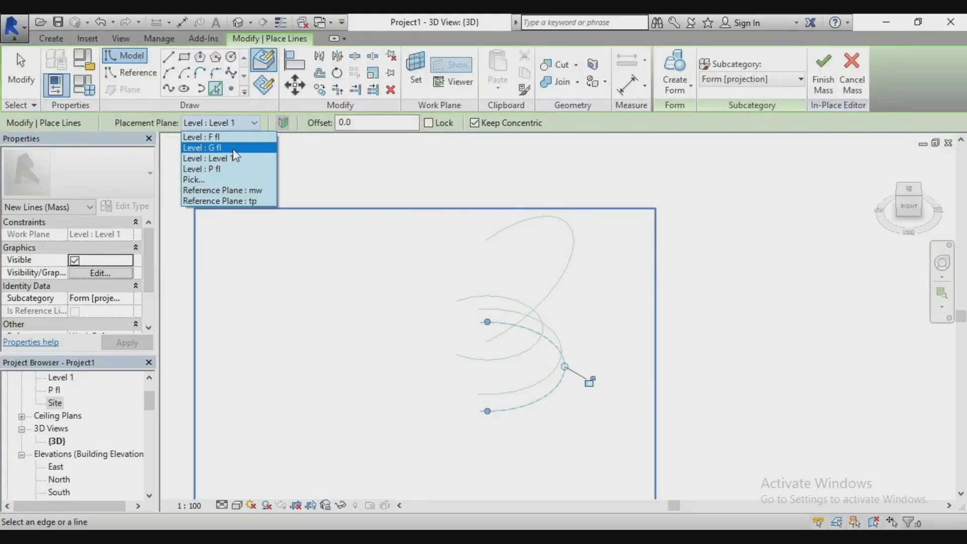
{"action": "left_click", "coordinate": [233, 148]}
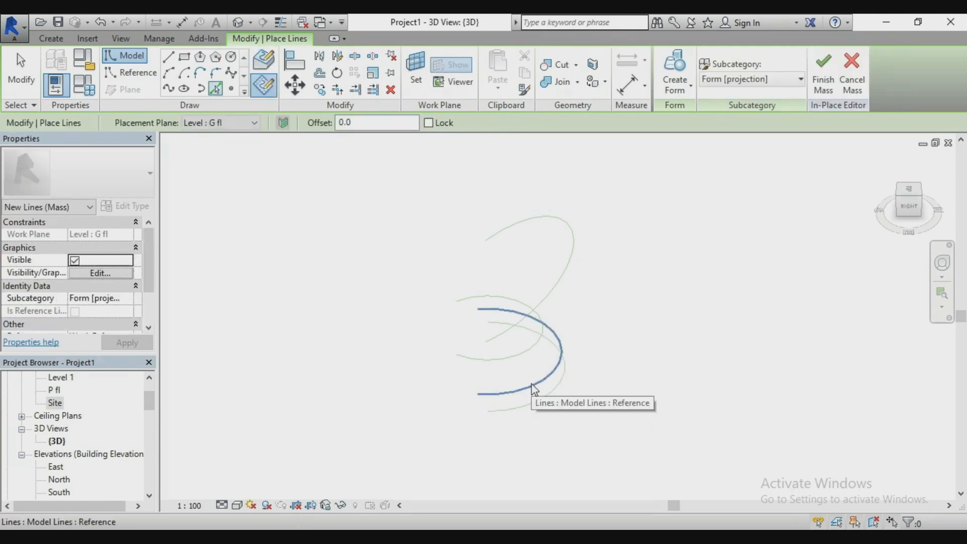
{"action": "left_click", "coordinate": [254, 123]}
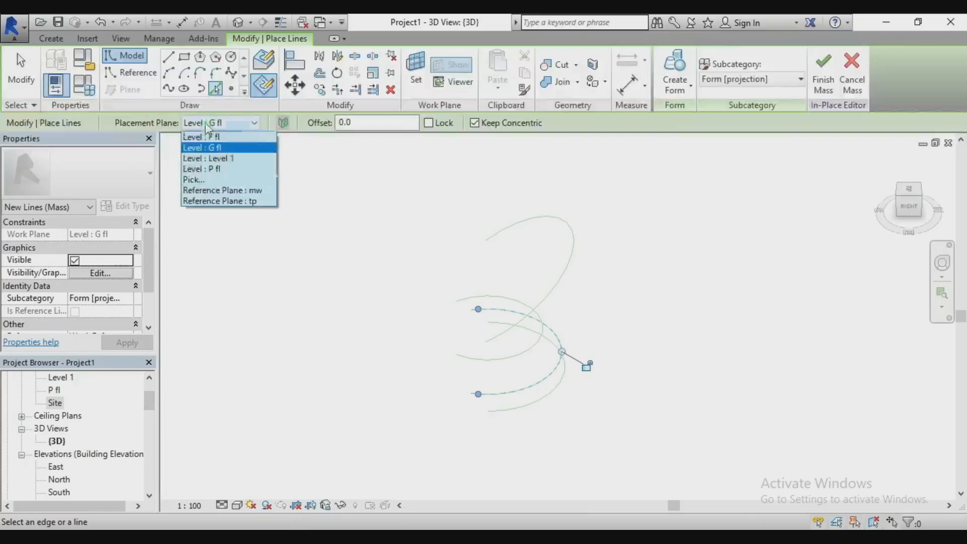
{"action": "left_click", "coordinate": [248, 190]}
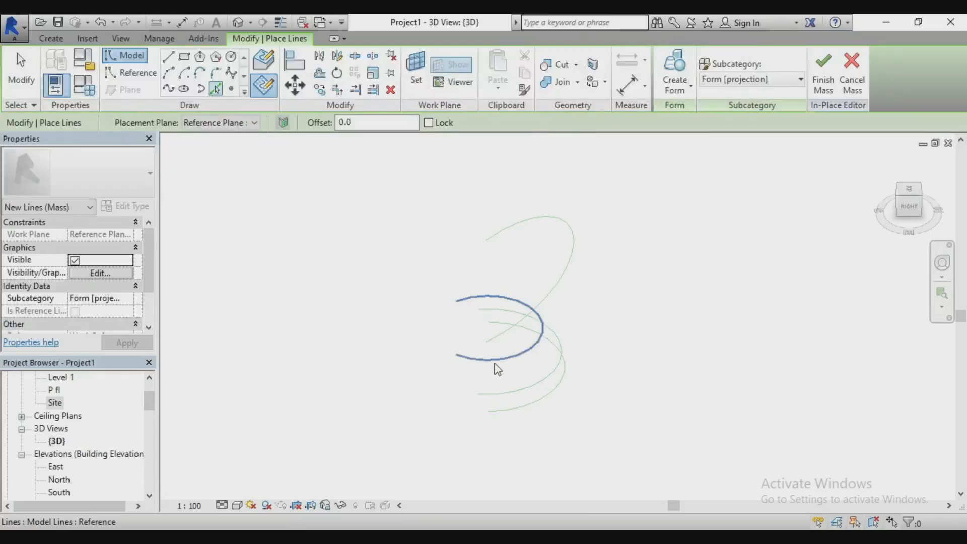
{"action": "left_click", "coordinate": [254, 123]}
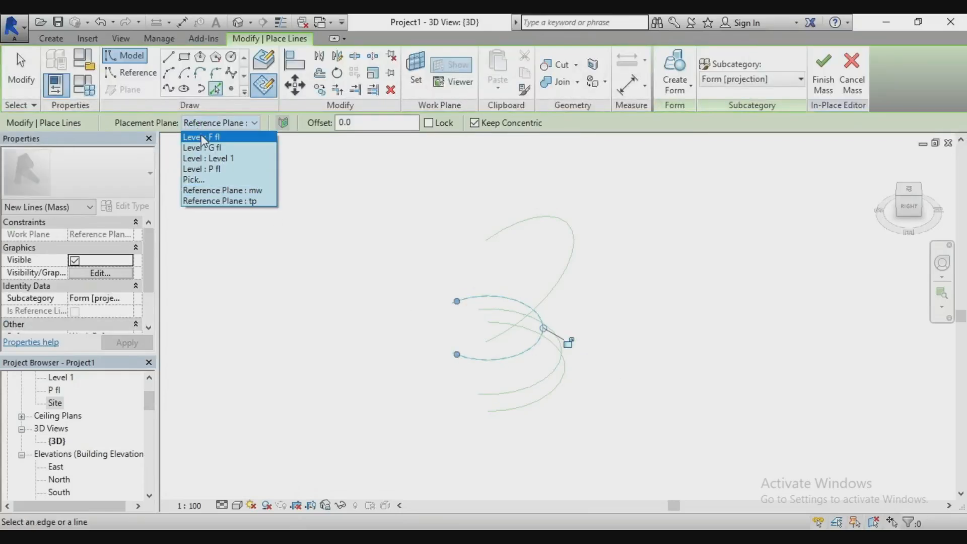
{"action": "left_click", "coordinate": [239, 202]}
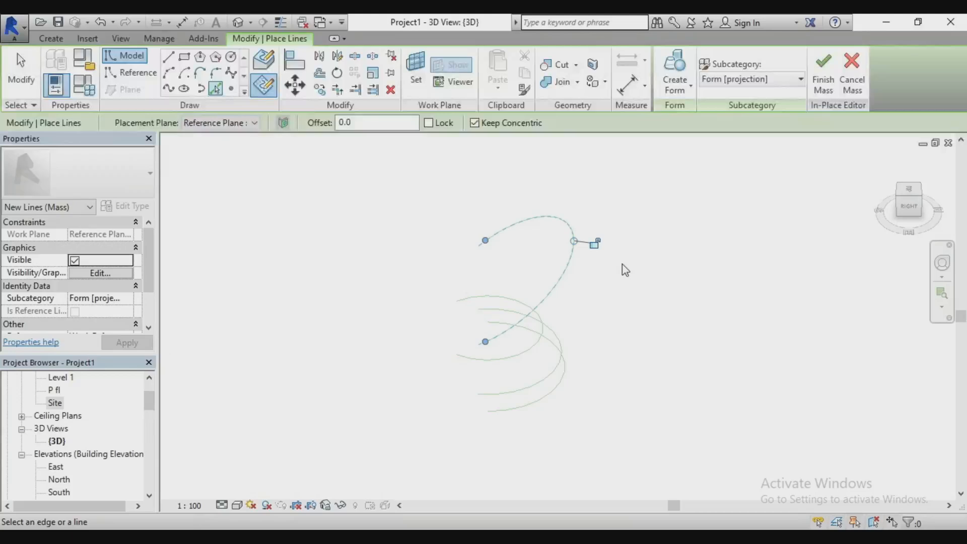
{"action": "key", "text": "Escape"}
{"action": "key", "text": "Escape"}
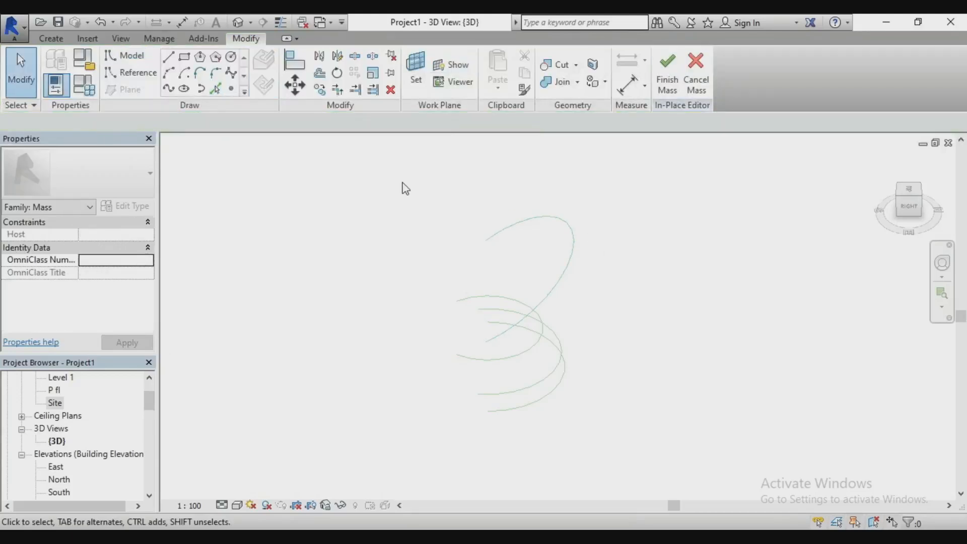
- Create a solid form from the four traced arcs
{"action": "left_click_drag", "start_coordinate": [402, 182], "coordinate": [640, 438]}
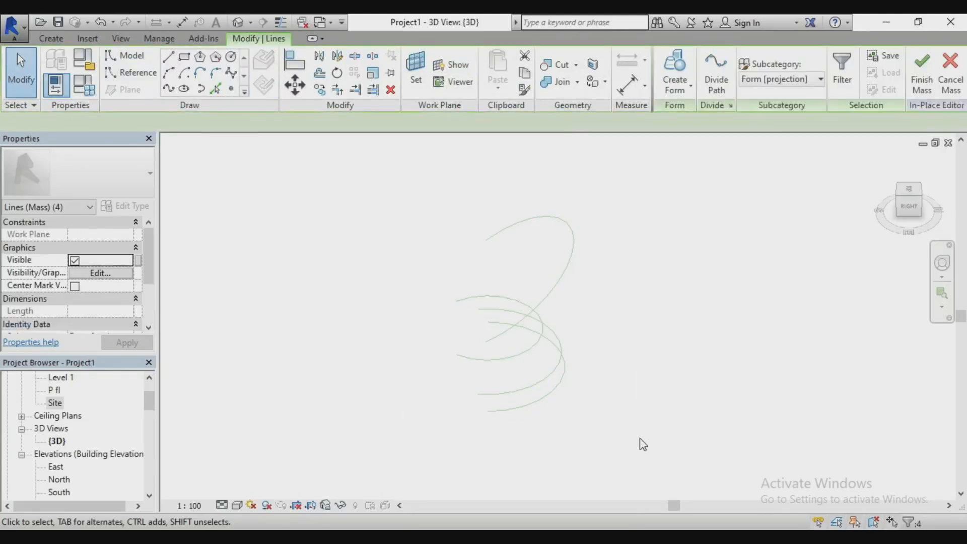
{"action": "left_click", "coordinate": [687, 95]}
{"action": "left_click", "coordinate": [688, 115]}
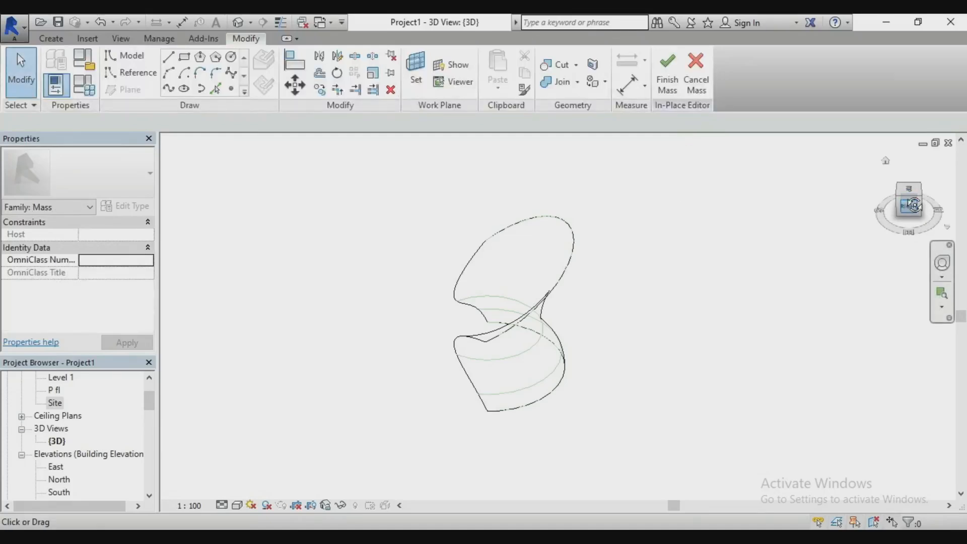
- Edit the form's profile on the G fl level, setting its arc radius to 4200, and finish the profile edit
{"action": "left_click_drag", "start_coordinate": [914, 205], "coordinate": [954, 193]}
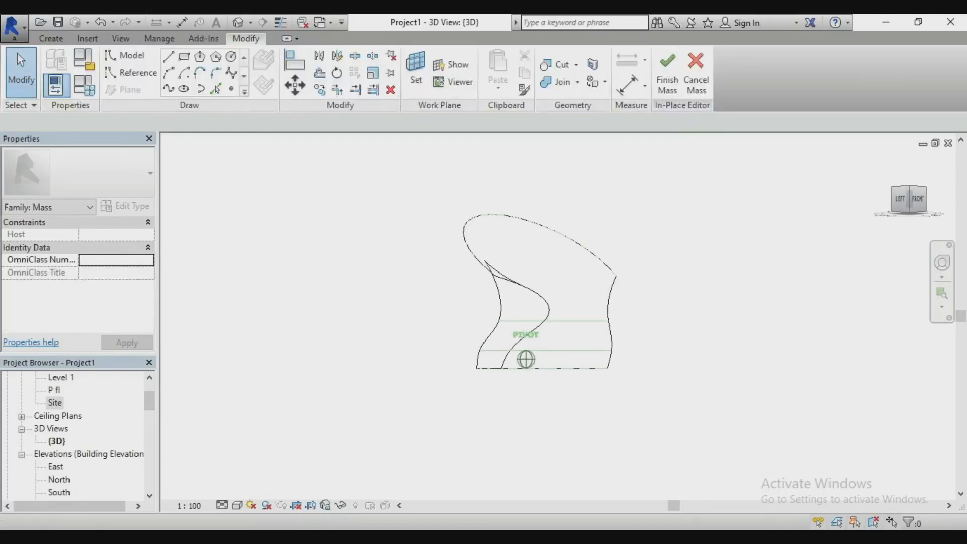
{"action": "mouse_move", "coordinate": [526, 359]}
{"action": "middle_mouse_down", "text": "shift"}
{"action": "mouse_move", "coordinate": [576, 374]}
{"action": "mouse_move", "coordinate": [614, 359]}
{"action": "mouse_move", "coordinate": [740, 359]}
{"action": "mouse_move", "coordinate": [715, 359]}
{"action": "middle_mouse_up", "text": "shift"}
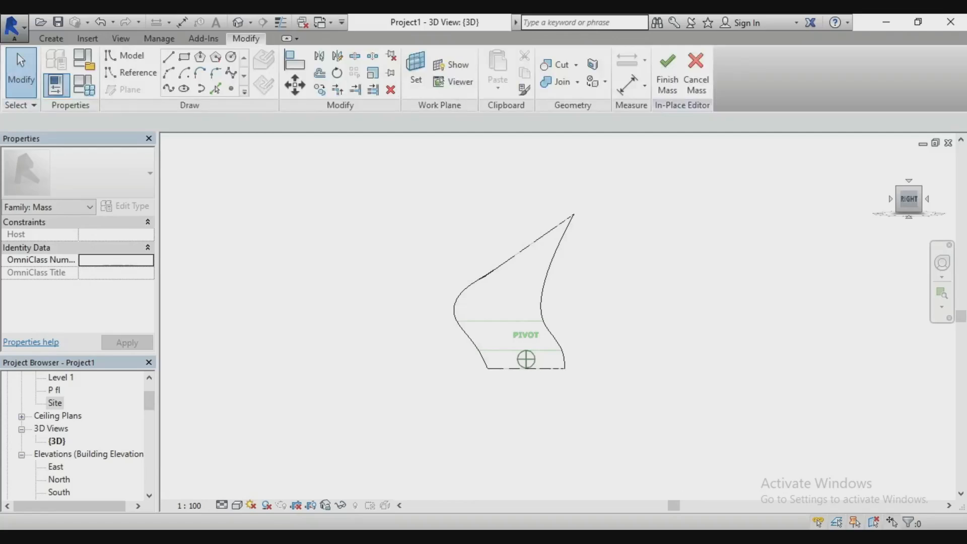
{"action": "middle_click_drag", "start_coordinate": [715, 359], "coordinate": [840, 359], "text": "shift"}
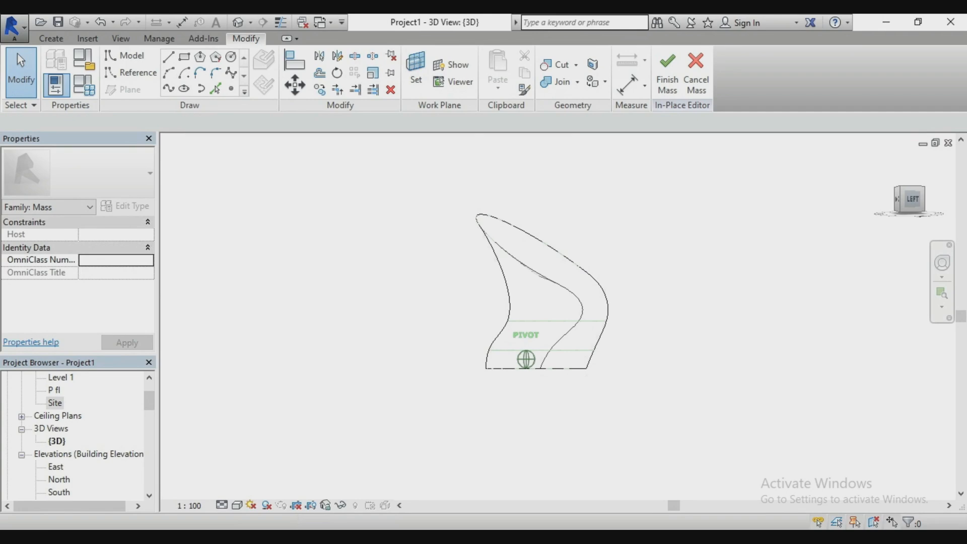
{"action": "mouse_move", "coordinate": [403, 303]}
{"action": "middle_mouse_down", "text": "shift"}
{"action": "mouse_move", "coordinate": [654, 302]}
{"action": "mouse_move", "coordinate": [503, 302]}
{"action": "middle_mouse_up", "text": "shift"}
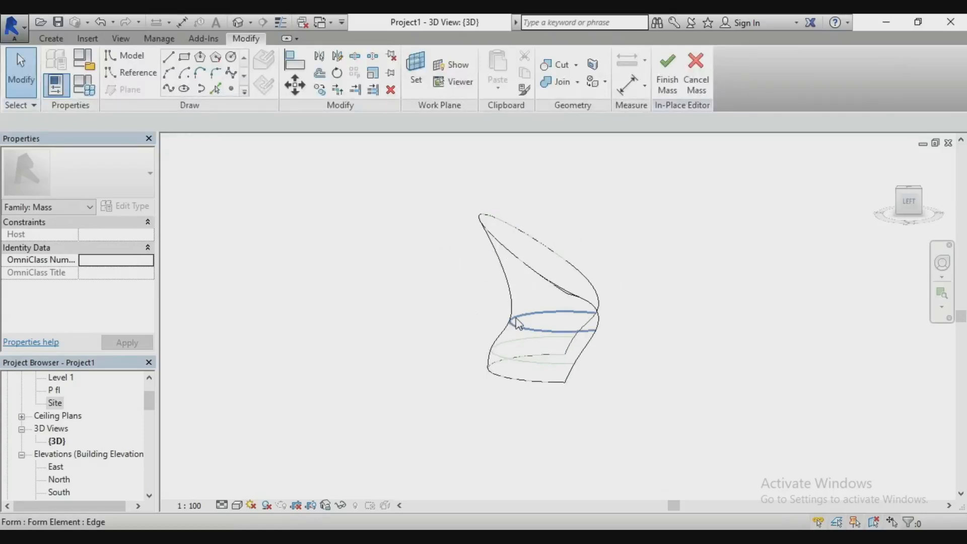
{"action": "left_click", "coordinate": [512, 291]}
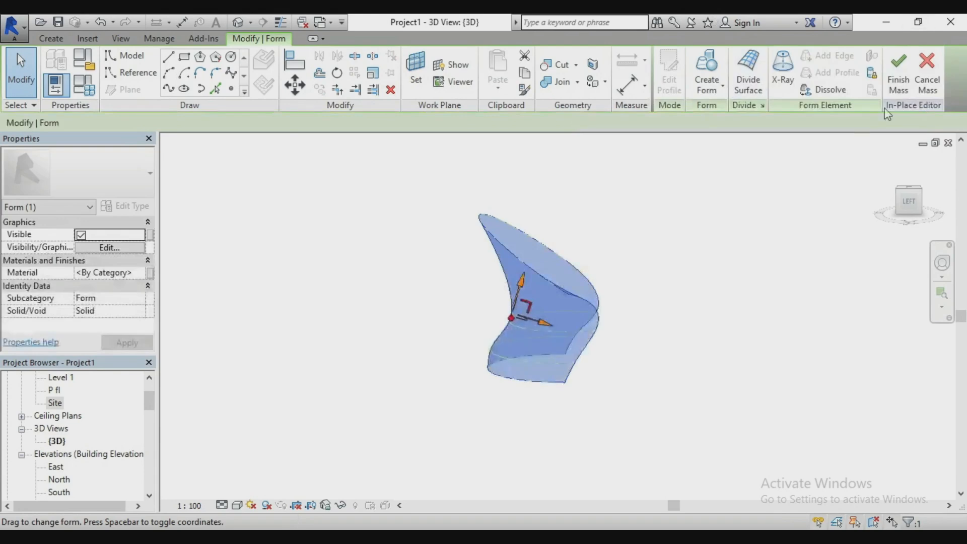
{"action": "scroll", "coordinate": [493, 391], "scroll_direction": "up", "scroll_amount": 2}
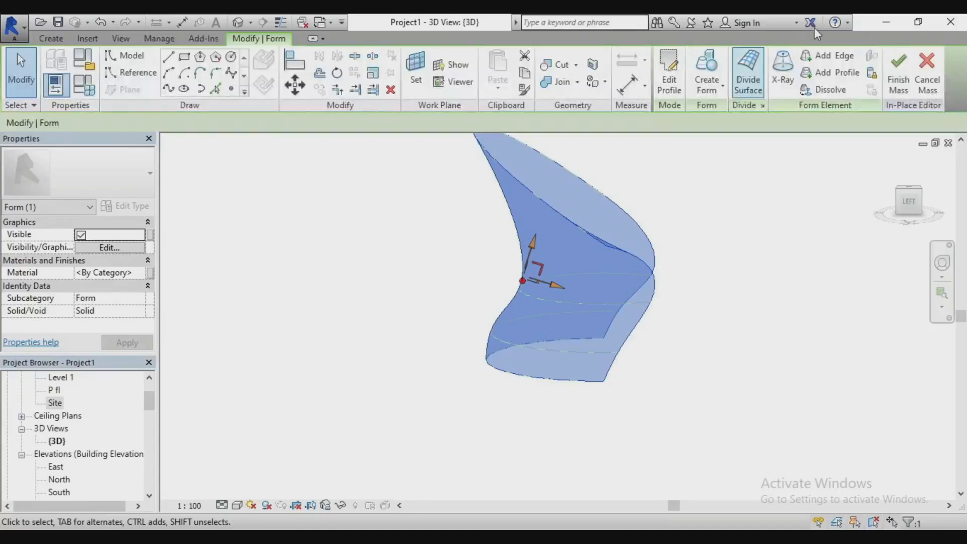
{"action": "left_click", "coordinate": [669, 85]}
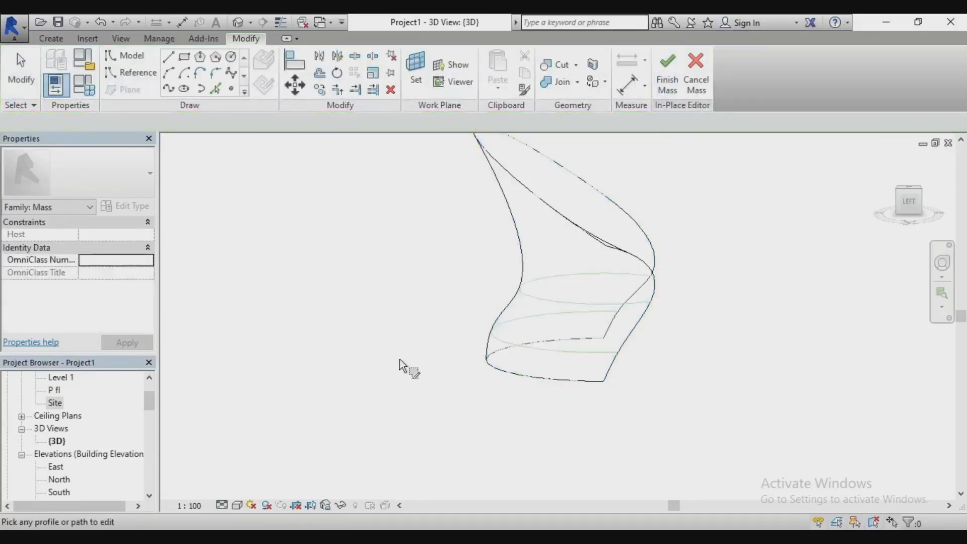
{"action": "left_click", "coordinate": [512, 350]}
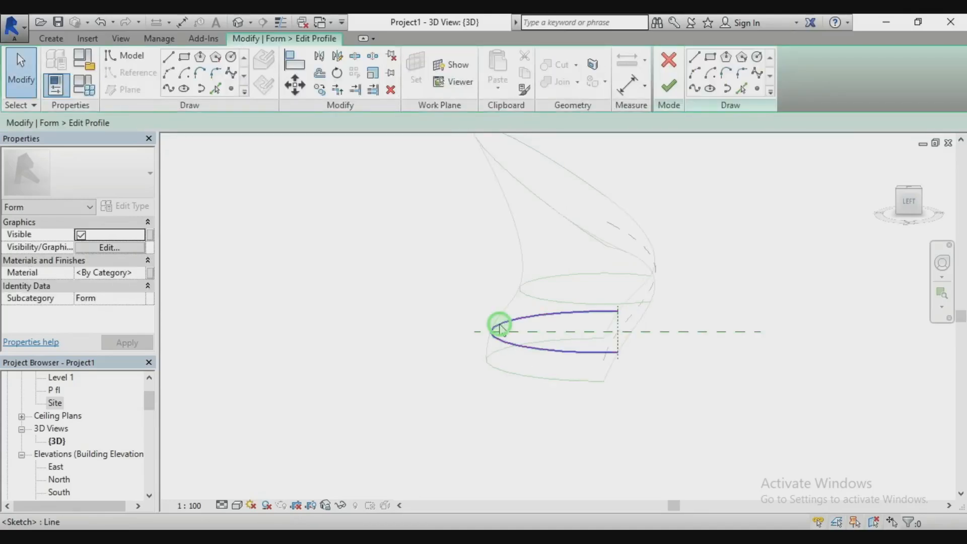
{"action": "left_click", "coordinate": [499, 326]}
{"action": "scroll", "coordinate": [569, 322], "scroll_direction": "up", "scroll_amount": 2}
{"action": "left_click", "coordinate": [570, 322]}
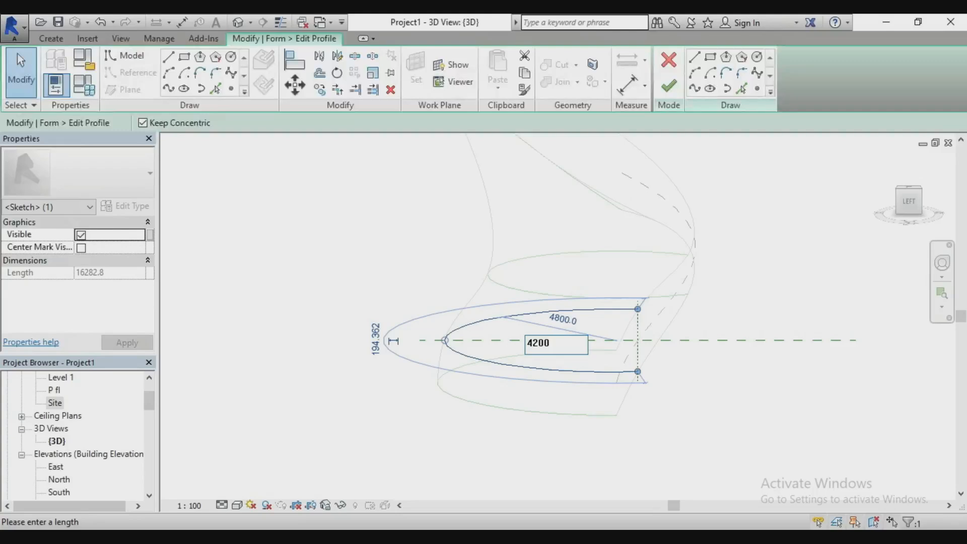
{"action": "type", "text": "4200"}
{"action": "key", "text": "Return"}
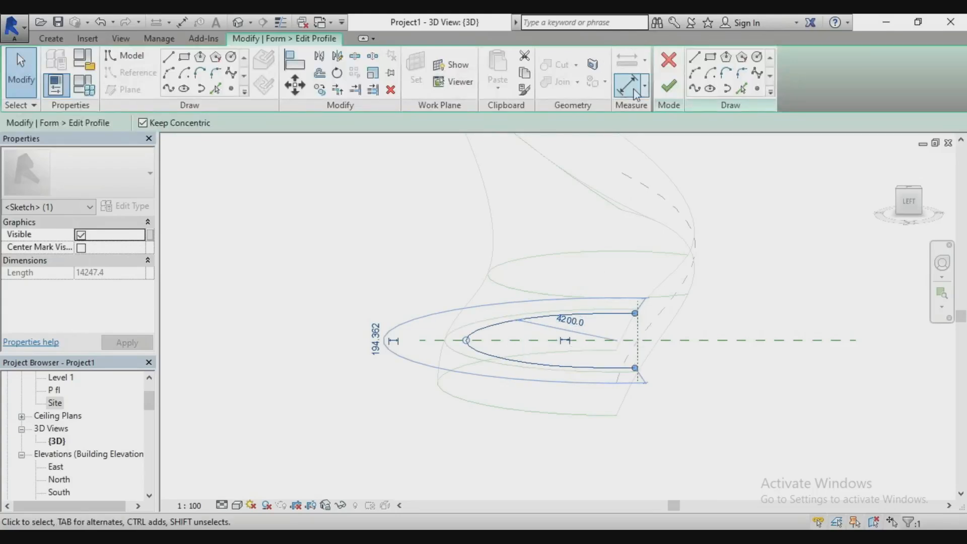
{"action": "left_click", "coordinate": [668, 87]}
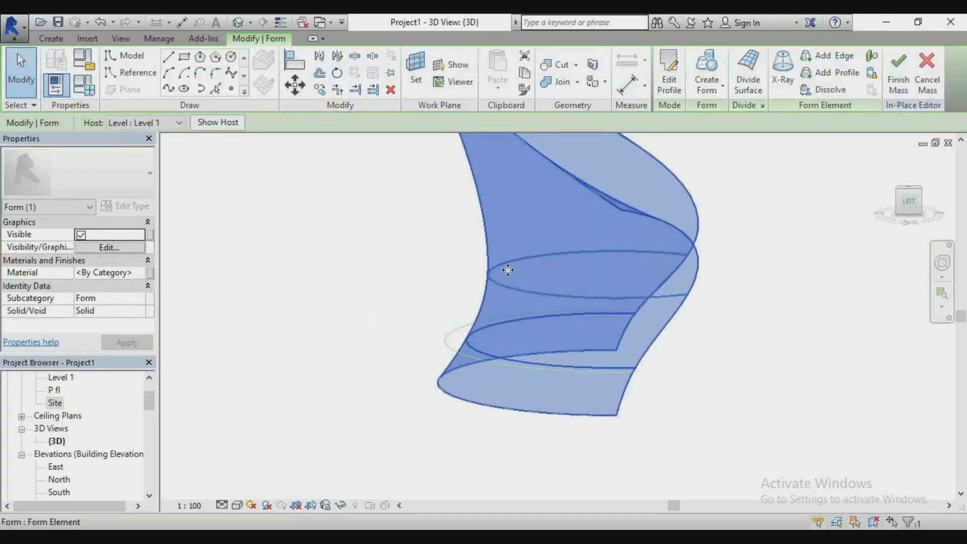
- Edit the form's profile on the mw plane, stretching both arc ends to an angle of about 282°, and finish the profile edit
{"action": "scroll", "coordinate": [402, 302], "scroll_direction": "down", "scroll_amount": 3}
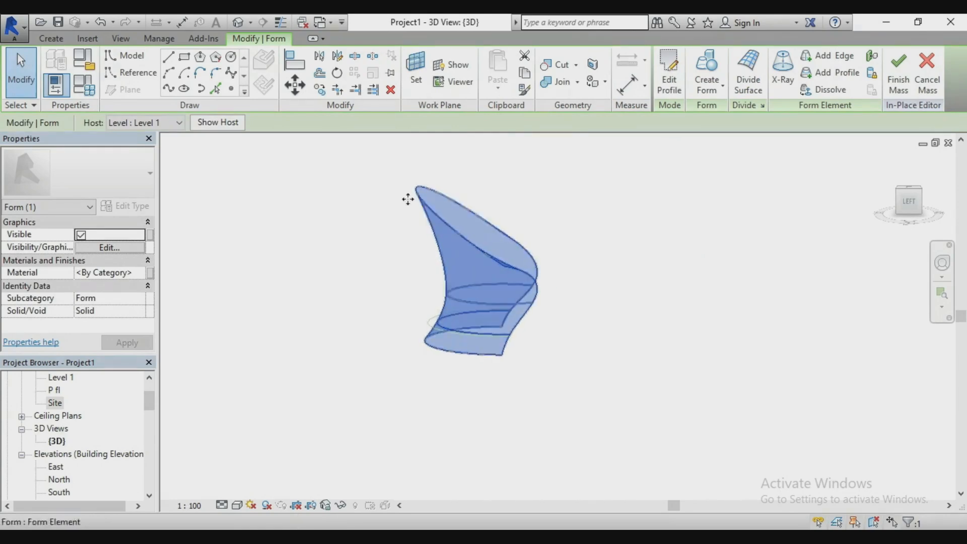
{"action": "scroll", "coordinate": [445, 347], "scroll_direction": "up", "scroll_amount": 4}
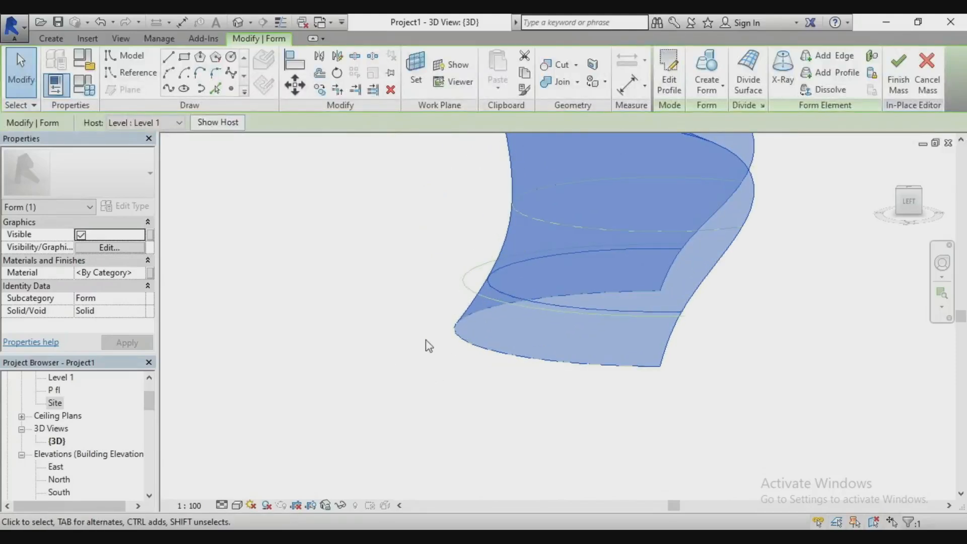
{"action": "scroll", "coordinate": [422, 353], "scroll_direction": "down", "scroll_amount": 3}
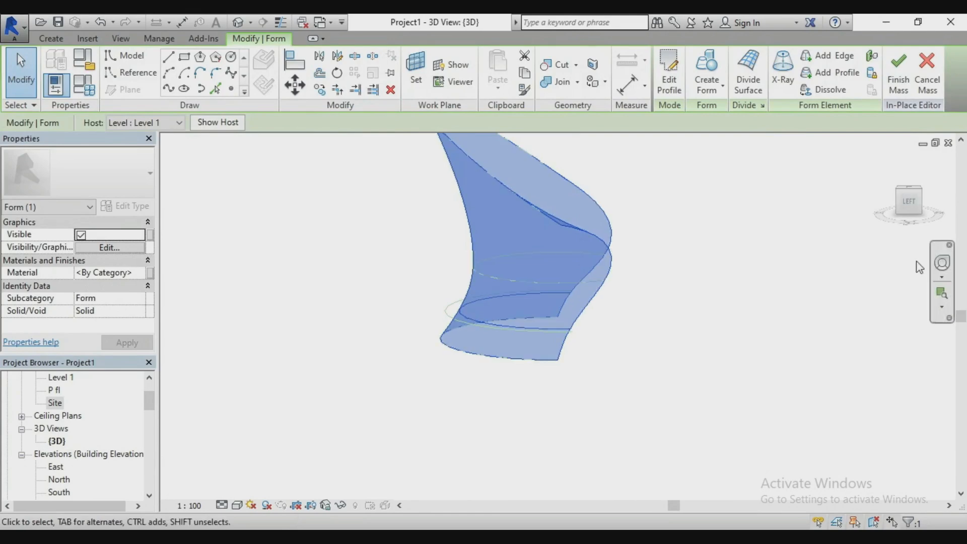
{"action": "mouse_move", "coordinate": [909, 209]}
{"action": "left_mouse_down"}
{"action": "mouse_move", "coordinate": [894, 218]}
{"action": "mouse_move", "coordinate": [947, 212]}
{"action": "mouse_move", "coordinate": [893, 215]}
{"action": "mouse_move", "coordinate": [899, 201]}
{"action": "left_mouse_up"}
{"action": "middle_click_drag", "start_coordinate": [595, 213], "coordinate": [595, 263], "text": "shift"}
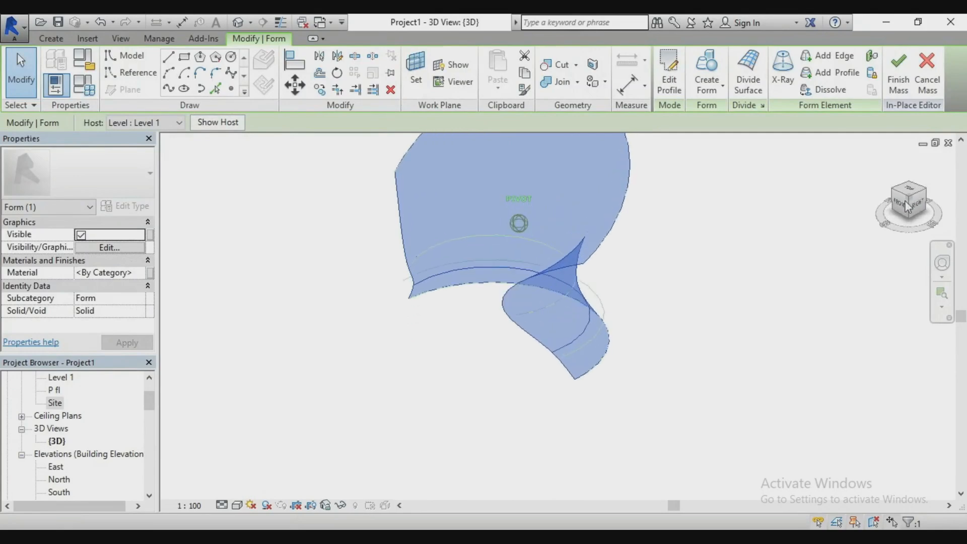
{"action": "left_click", "coordinate": [708, 272]}
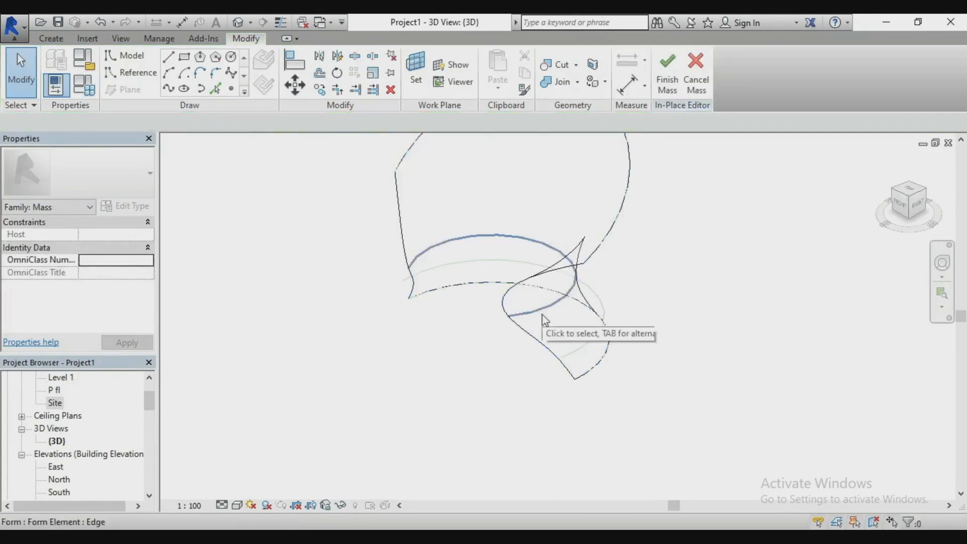
{"action": "left_click", "coordinate": [542, 315]}
{"action": "left_click", "coordinate": [670, 78]}
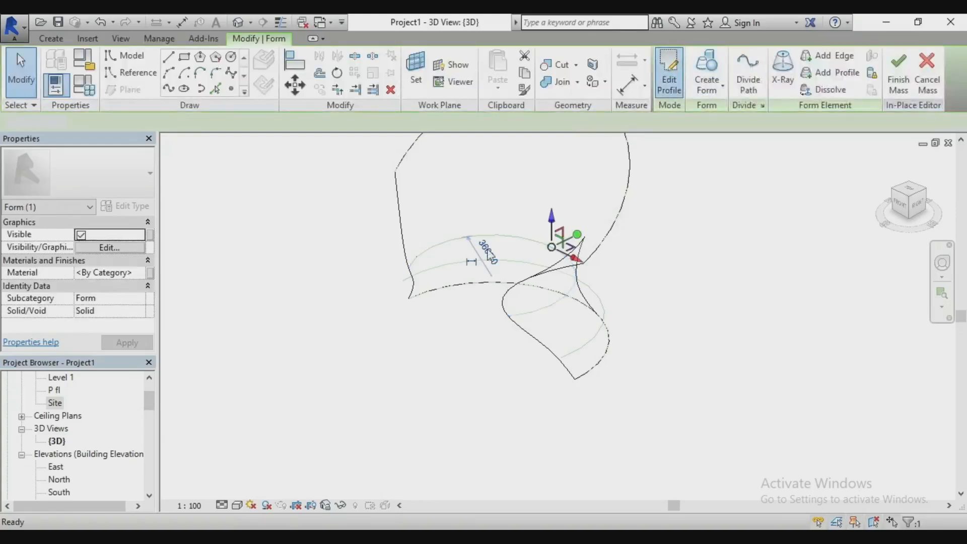
{"action": "left_click", "coordinate": [528, 312]}
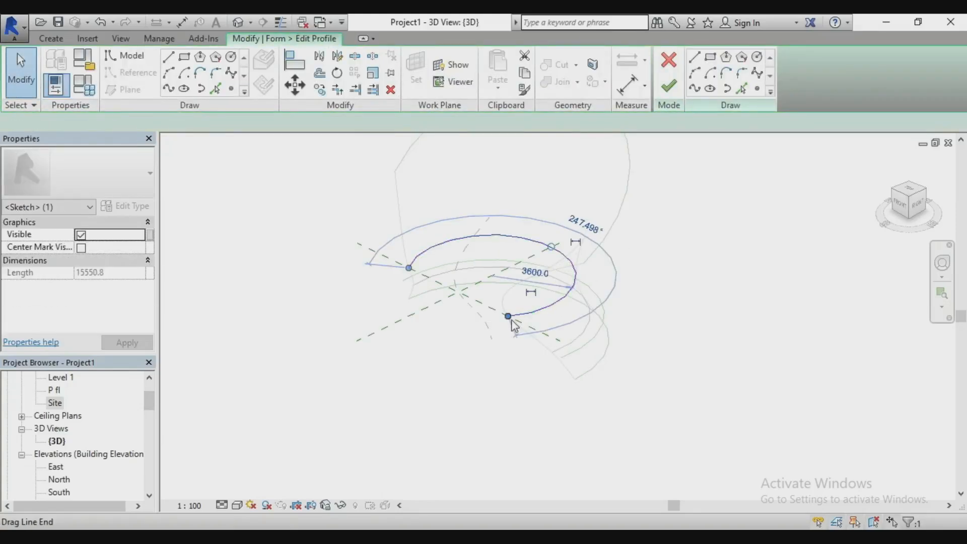
{"action": "left_click_drag", "start_coordinate": [495, 320], "coordinate": [492, 317]}
{"action": "left_click_drag", "start_coordinate": [408, 267], "coordinate": [412, 285]}
{"action": "left_click", "coordinate": [669, 86]}
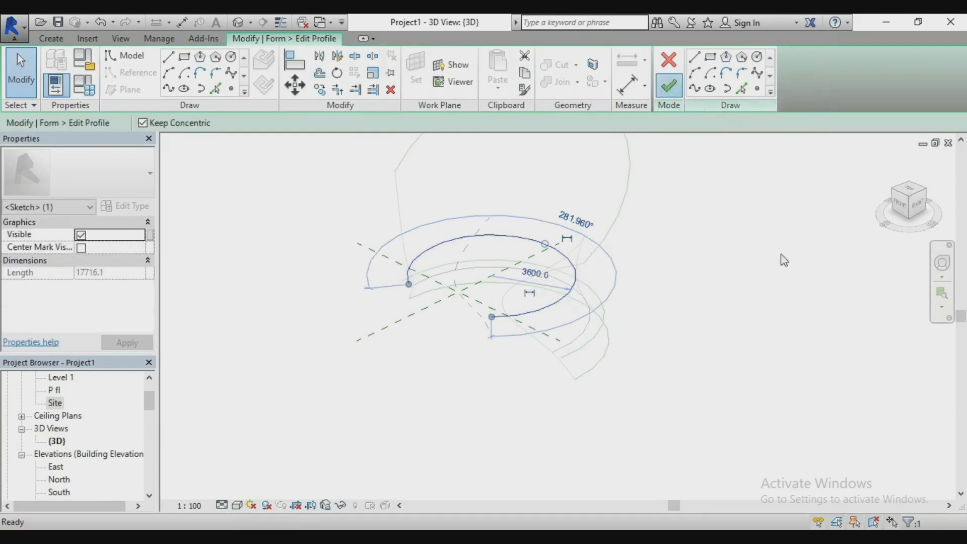
{"action": "left_click", "coordinate": [305, 271]}
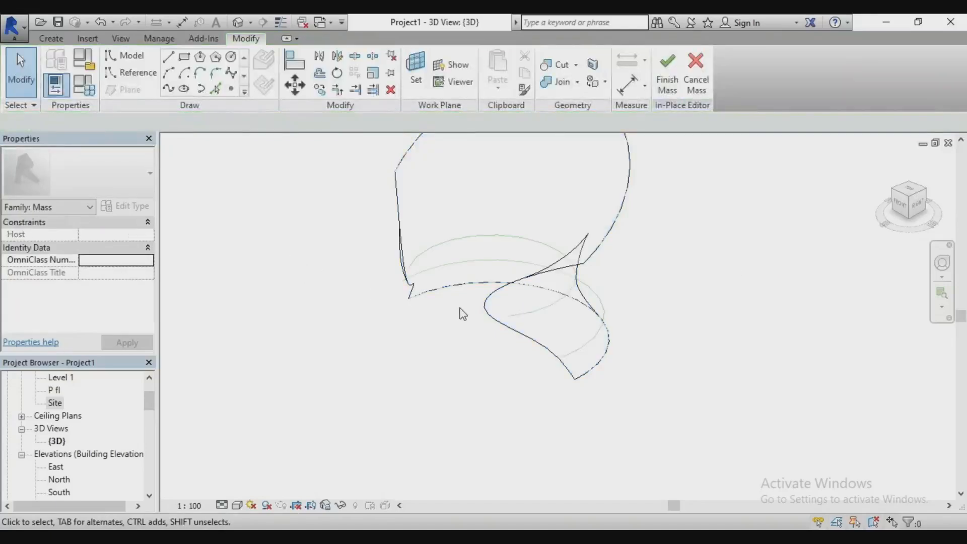
- Edit the form's profile on the G fl level, extending both arc ends to an angle of about 210.5°, and finish the profile edit
{"action": "mouse_move", "coordinate": [901, 196]}
{"action": "left_mouse_down"}
{"action": "mouse_move", "coordinate": [936, 197]}
{"action": "mouse_move", "coordinate": [891, 191]}
{"action": "mouse_move", "coordinate": [896, 209]}
{"action": "left_mouse_up"}
{"action": "middle_click_drag", "start_coordinate": [519, 223], "coordinate": [520, 380], "text": "shift"}
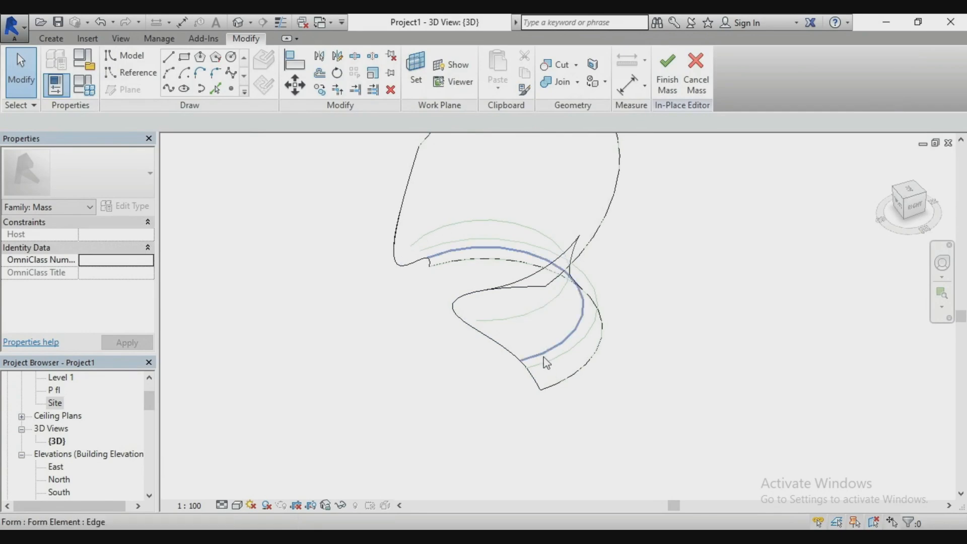
{"action": "left_click", "coordinate": [549, 350]}
{"action": "left_click", "coordinate": [670, 75]}
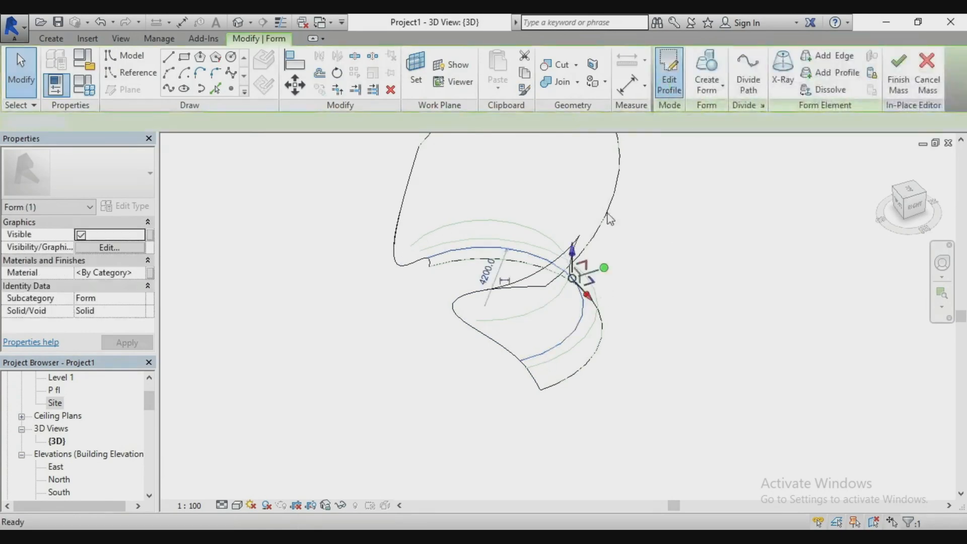
{"action": "left_click", "coordinate": [522, 360]}
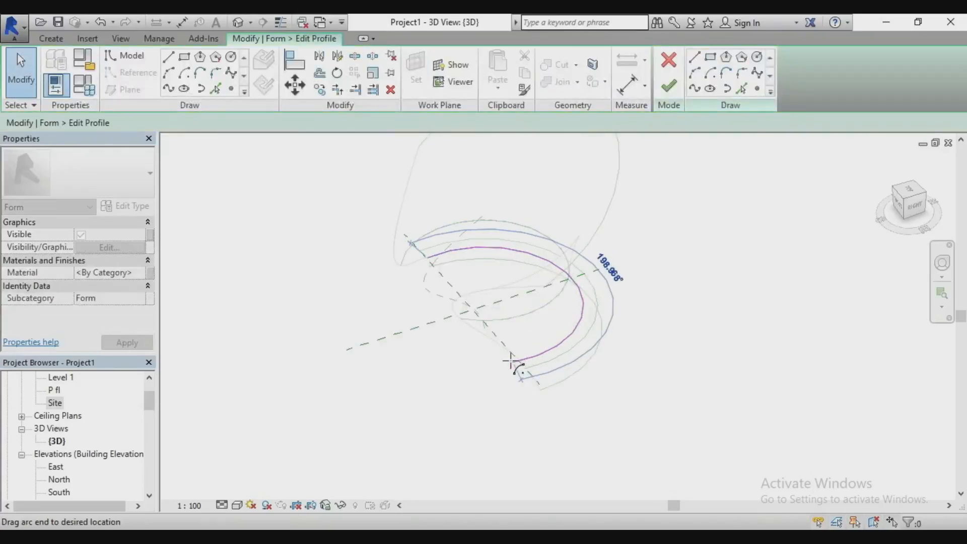
{"action": "left_click_drag", "start_coordinate": [428, 261], "coordinate": [415, 263]}
{"action": "left_click", "coordinate": [669, 85]}
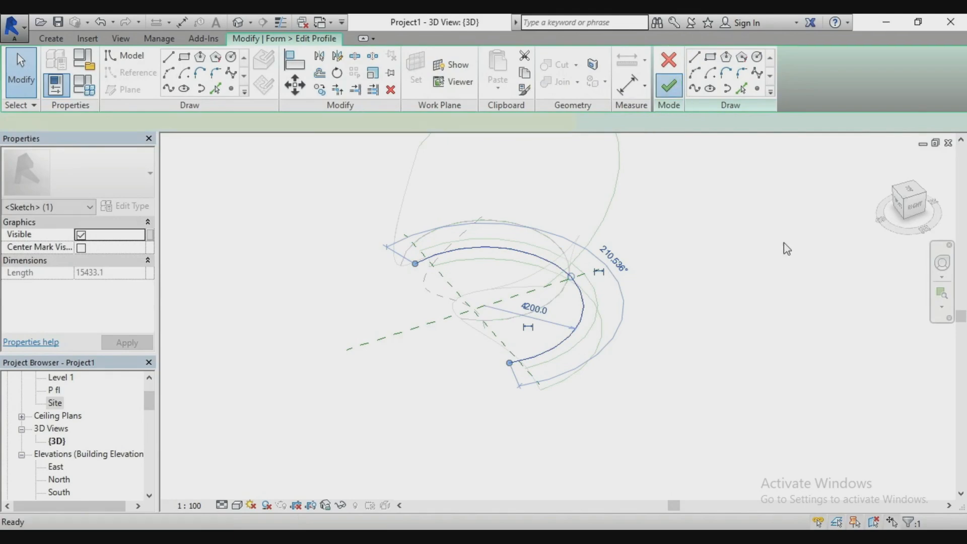
{"action": "left_click", "coordinate": [699, 309]}
- Finish the in-place mass and set the 3D view's visual style to Shaded
{"action": "left_click_drag", "start_coordinate": [917, 212], "coordinate": [946, 199]}
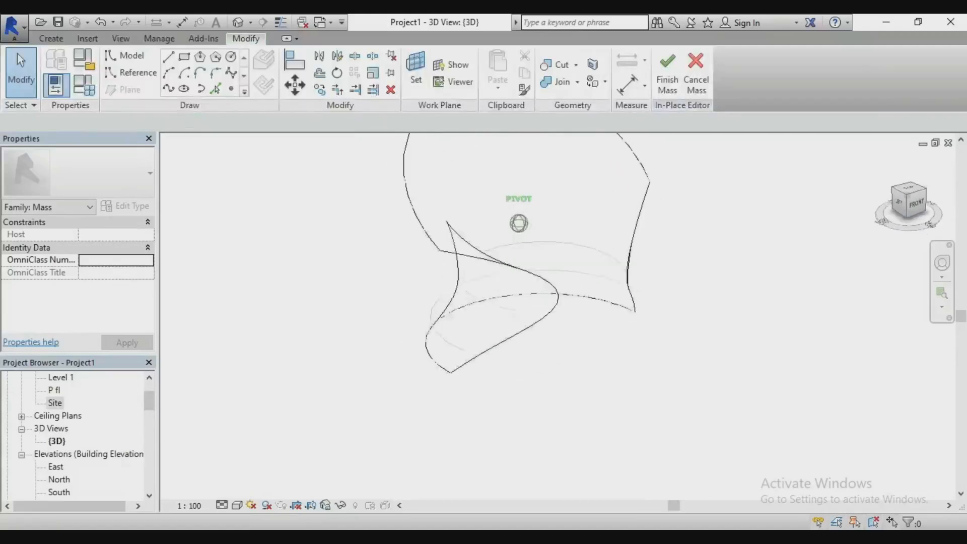
{"action": "middle_click_drag", "start_coordinate": [655, 237], "coordinate": [727, 246], "text": "shift"}
{"action": "scroll", "coordinate": [595, 358], "scroll_direction": "down", "scroll_amount": 1}
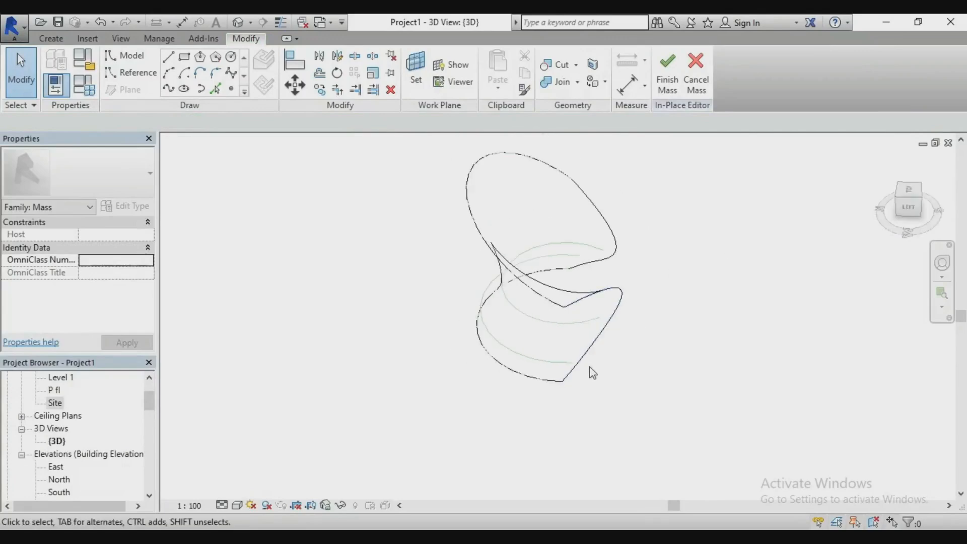
{"action": "left_click", "coordinate": [664, 85]}
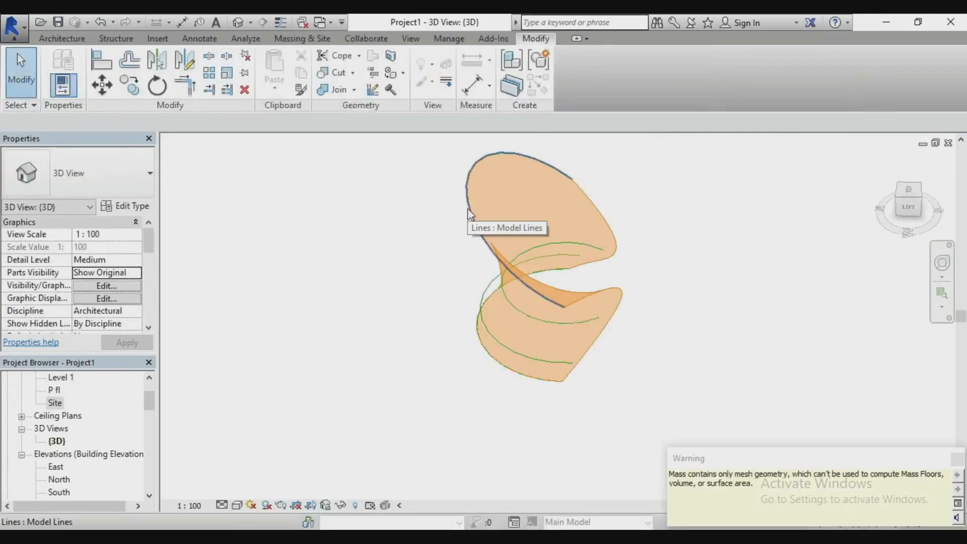
{"action": "mouse_move", "coordinate": [910, 211]}
{"action": "left_mouse_down"}
{"action": "mouse_move", "coordinate": [932, 213]}
{"action": "mouse_move", "coordinate": [912, 209]}
{"action": "left_mouse_up"}
{"action": "left_click", "coordinate": [756, 229]}
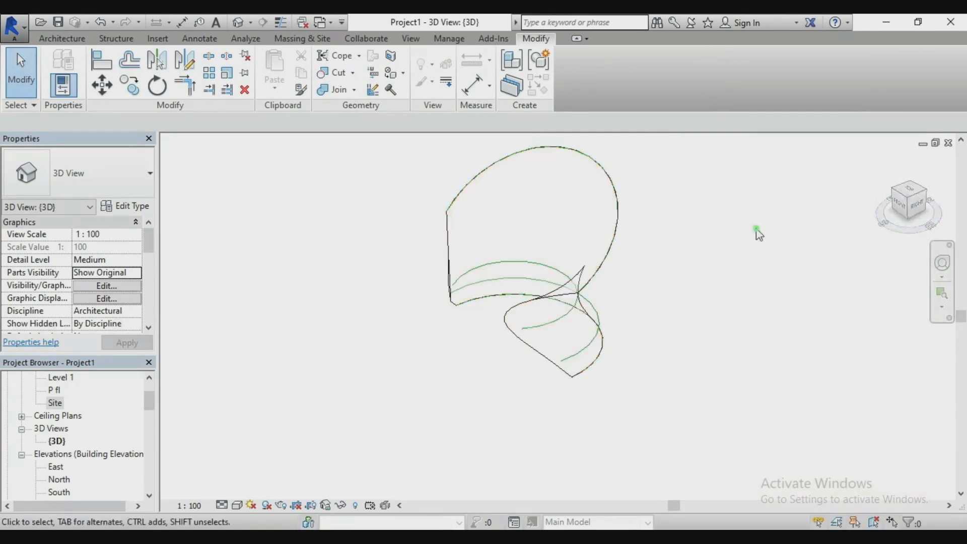
{"action": "left_click", "coordinate": [236, 505]}
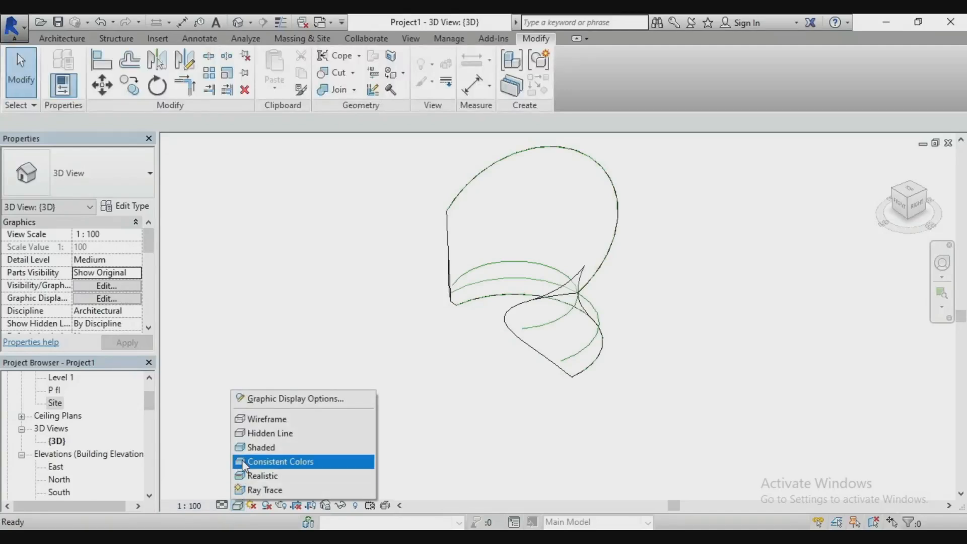
{"action": "left_click", "coordinate": [252, 447]}
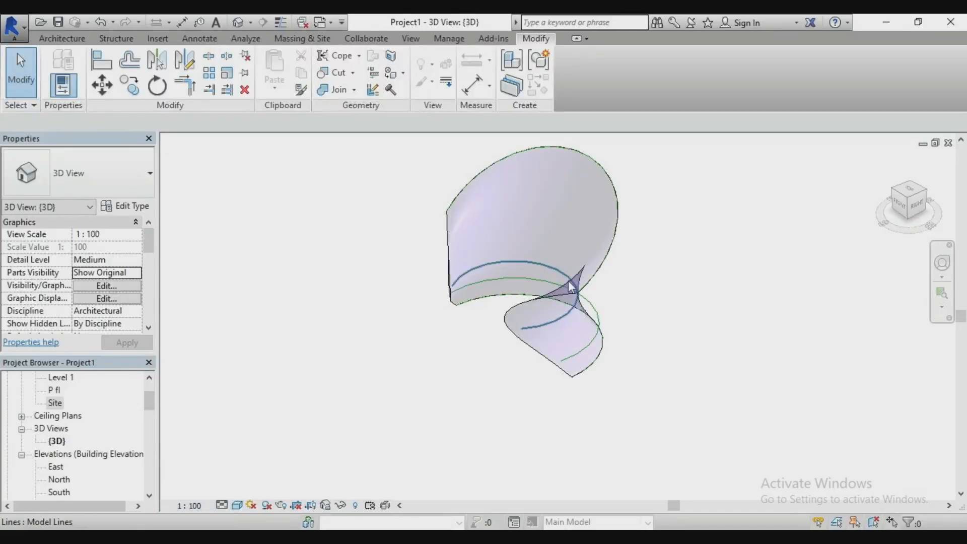
- In the Level 1 floor plan, mirror a copy of the mass about the diagonal line between the upper and right-hand circles
{"action": "double_click", "coordinate": [60, 377]}
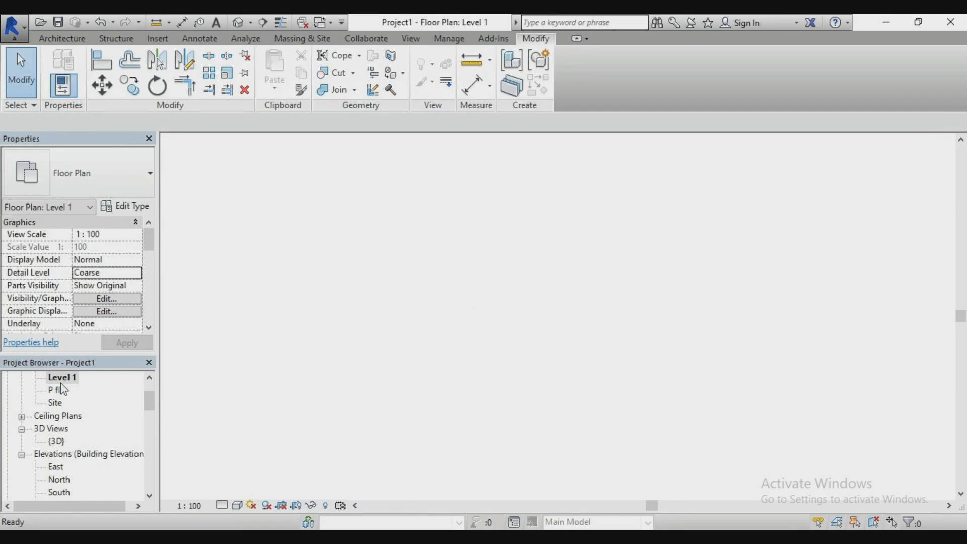
{"action": "scroll", "coordinate": [492, 324], "scroll_direction": "up", "scroll_amount": 3}
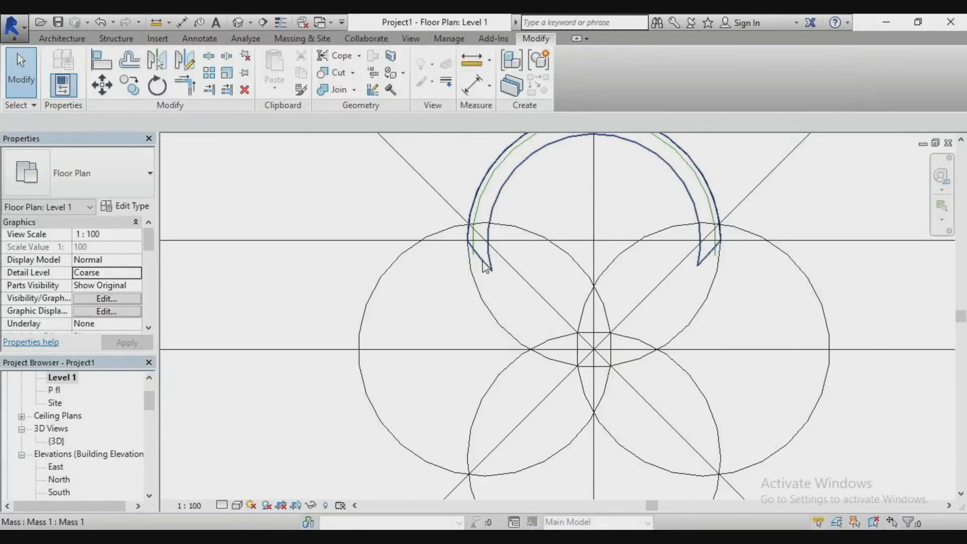
{"action": "left_click", "coordinate": [485, 265]}
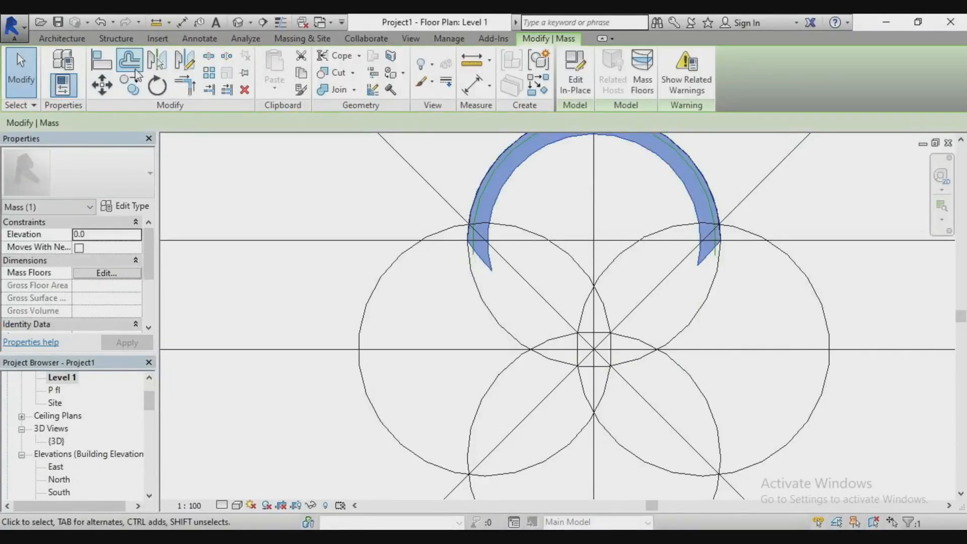
{"action": "left_click", "coordinate": [162, 63]}
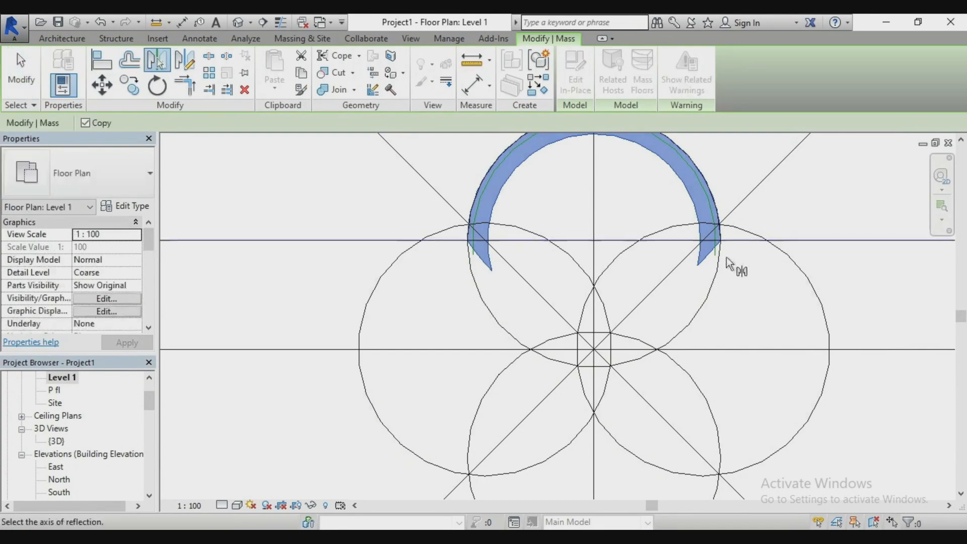
{"action": "left_click", "coordinate": [681, 265]}
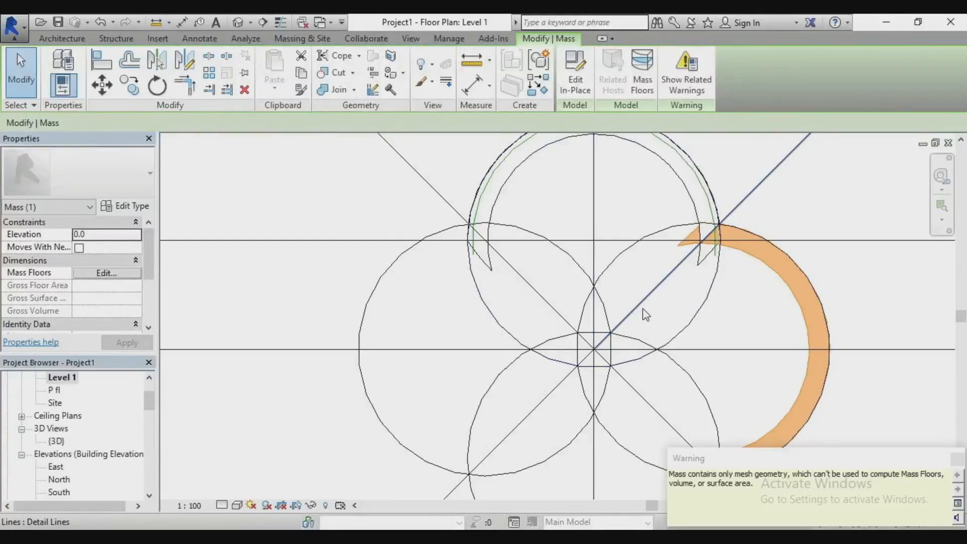
{"action": "left_click", "coordinate": [809, 208]}
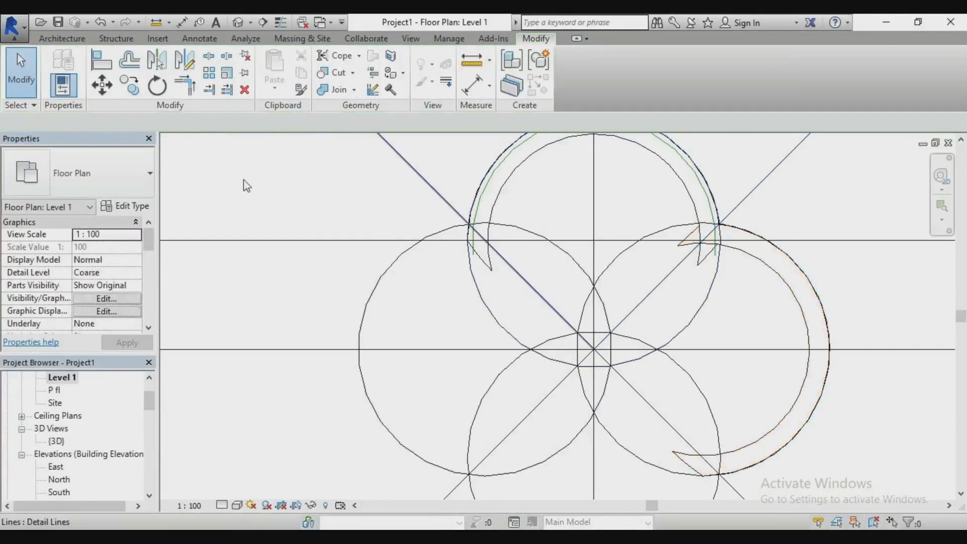
- Mirror copies of both masses about the other diagonal line so that all four circles carry a mass
{"action": "left_click", "coordinate": [502, 198]}
{"action": "left_click", "coordinate": [778, 284], "text": "ctrl"}
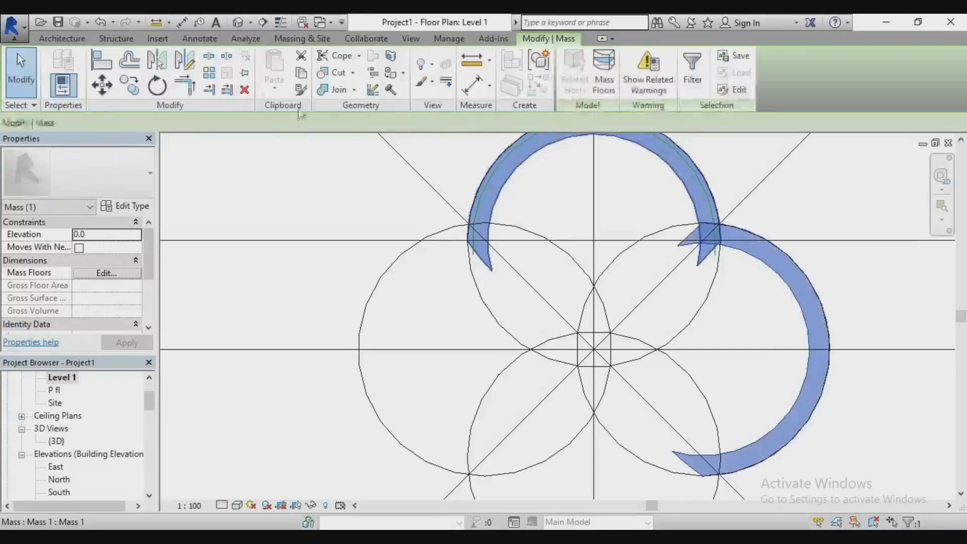
{"action": "left_click", "coordinate": [156, 61]}
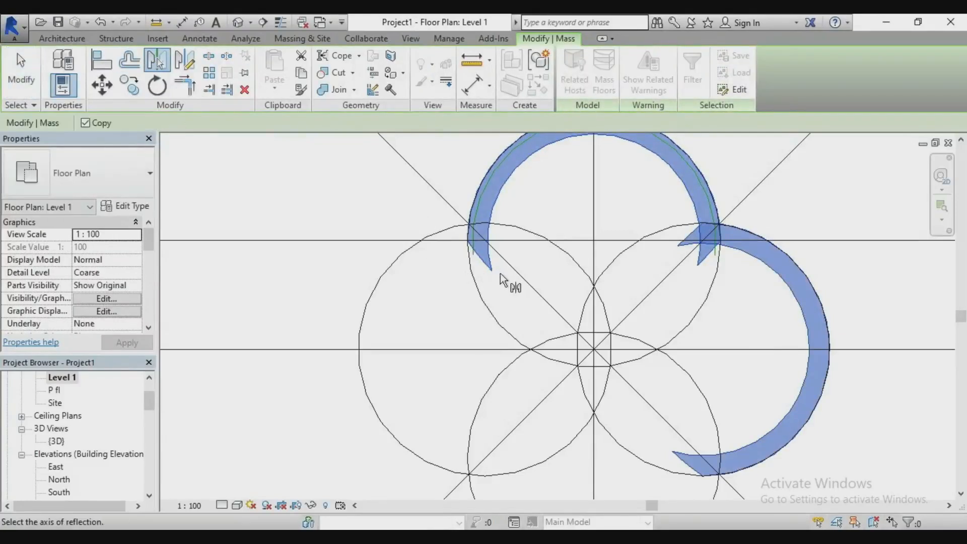
{"action": "left_click", "coordinate": [526, 278]}
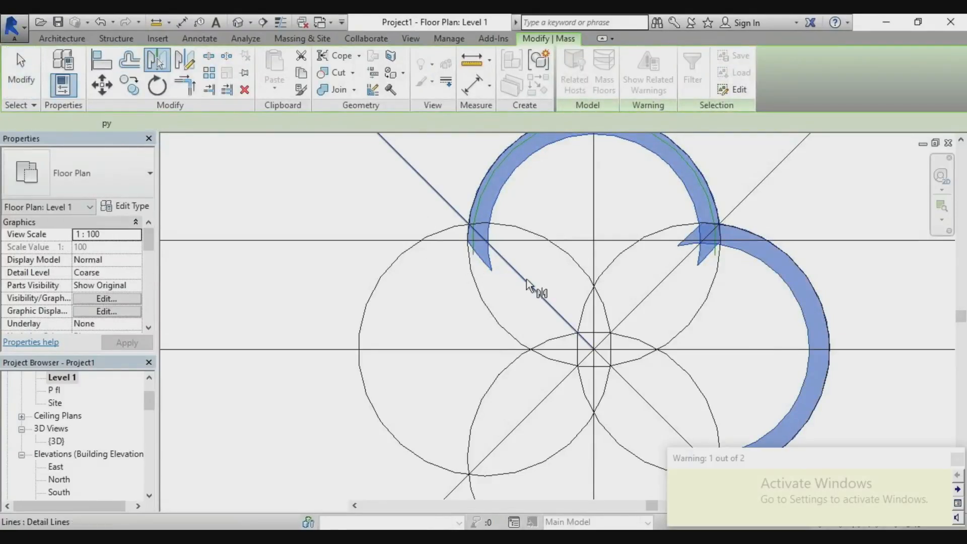
{"action": "scroll", "coordinate": [400, 245], "scroll_direction": "down", "scroll_amount": 2}
{"action": "scroll", "coordinate": [400, 245], "scroll_direction": "down", "scroll_amount": 2}
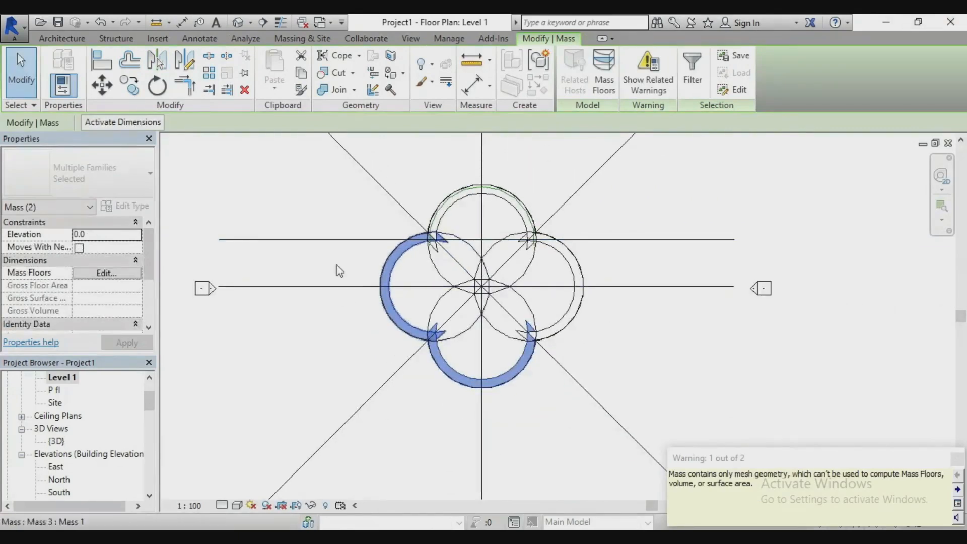
- Open the 3D view and examine the four-part mass arrangement from several angles
{"action": "left_click", "coordinate": [237, 22]}
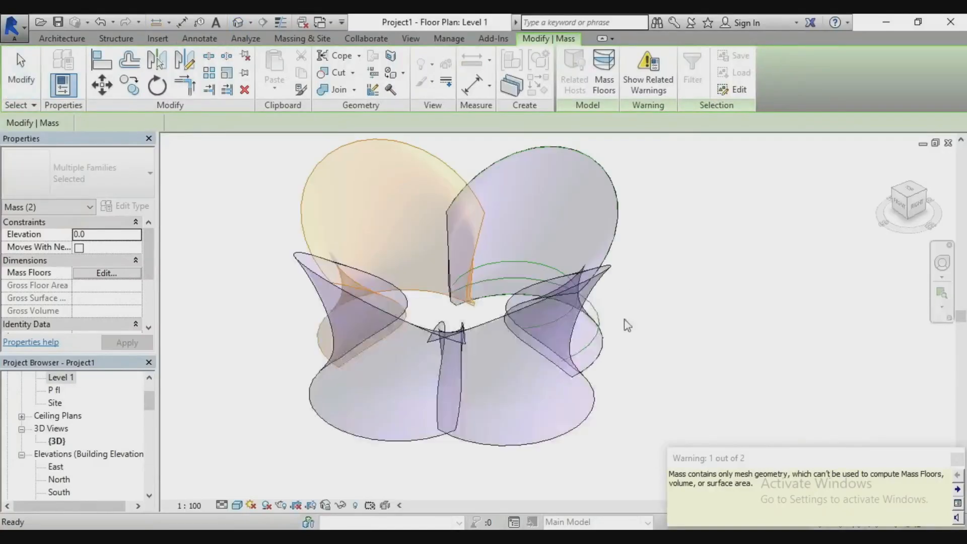
{"action": "left_click", "coordinate": [909, 208]}
{"action": "middle_click_drag", "start_coordinate": [536, 256], "coordinate": [670, 254], "text": "shift"}
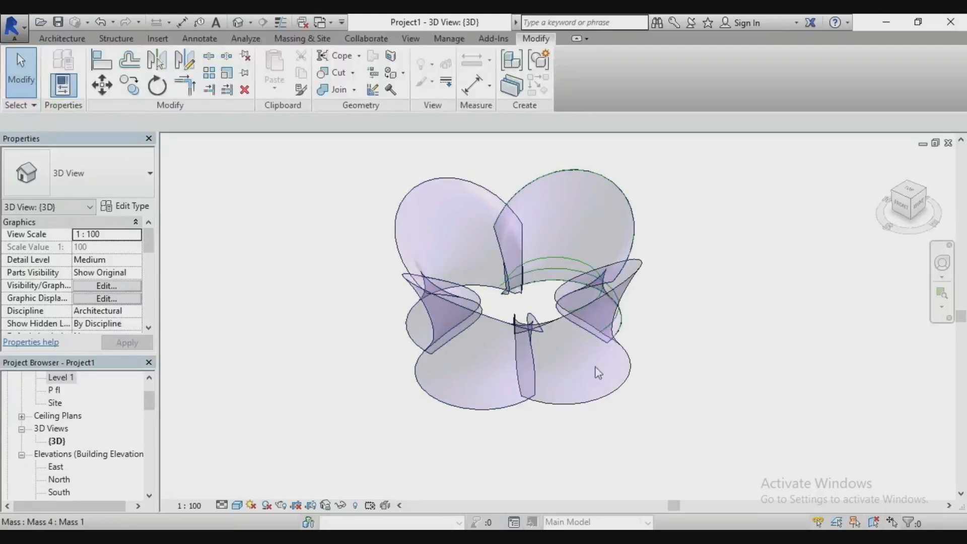
{"action": "left_click", "coordinate": [901, 204]}
{"action": "middle_click_drag", "start_coordinate": [568, 254], "coordinate": [491, 267], "text": "shift"}
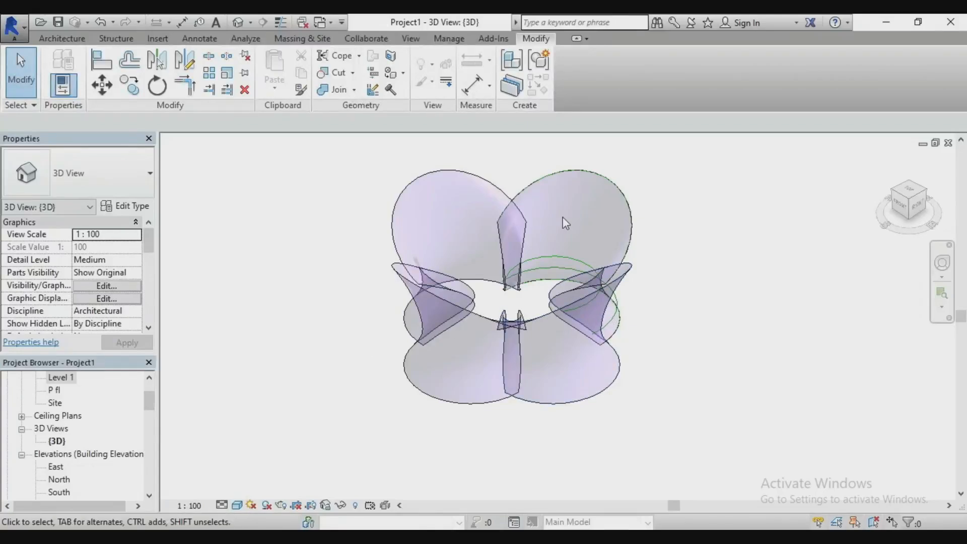
- Open the South elevation at the masses and their level lines
{"action": "scroll", "coordinate": [75, 486], "scroll_direction": "down", "scroll_amount": 1}
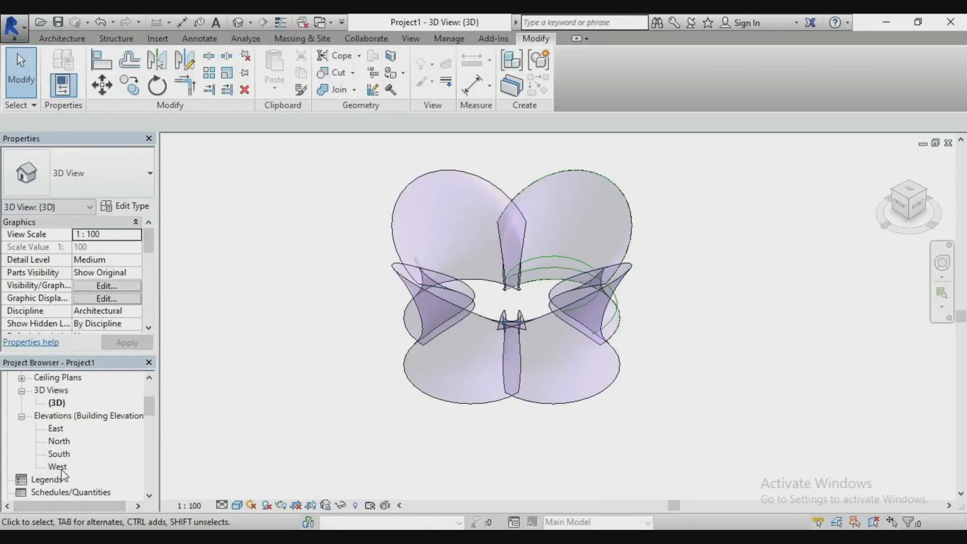
{"action": "double_click", "coordinate": [59, 454]}
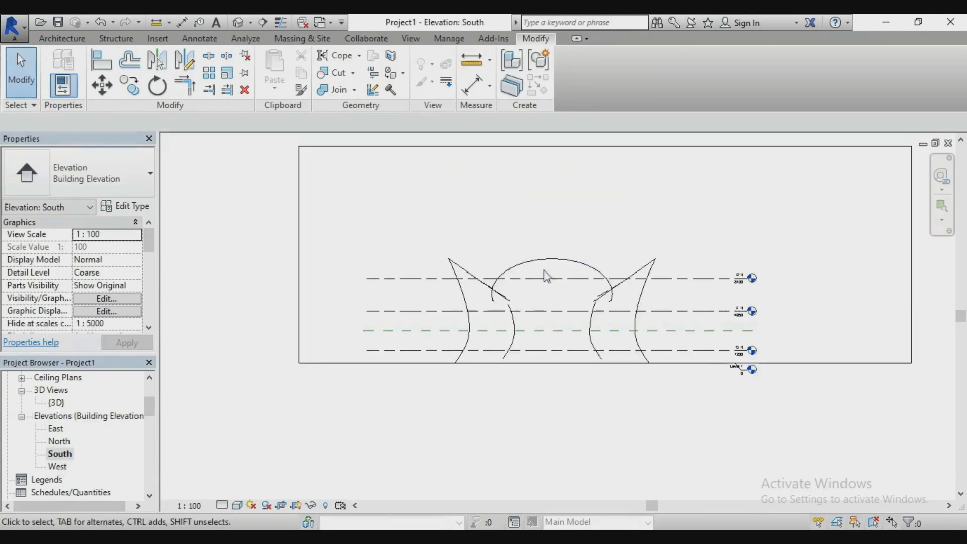
{"action": "scroll", "coordinate": [543, 283], "scroll_direction": "up", "scroll_amount": 5}
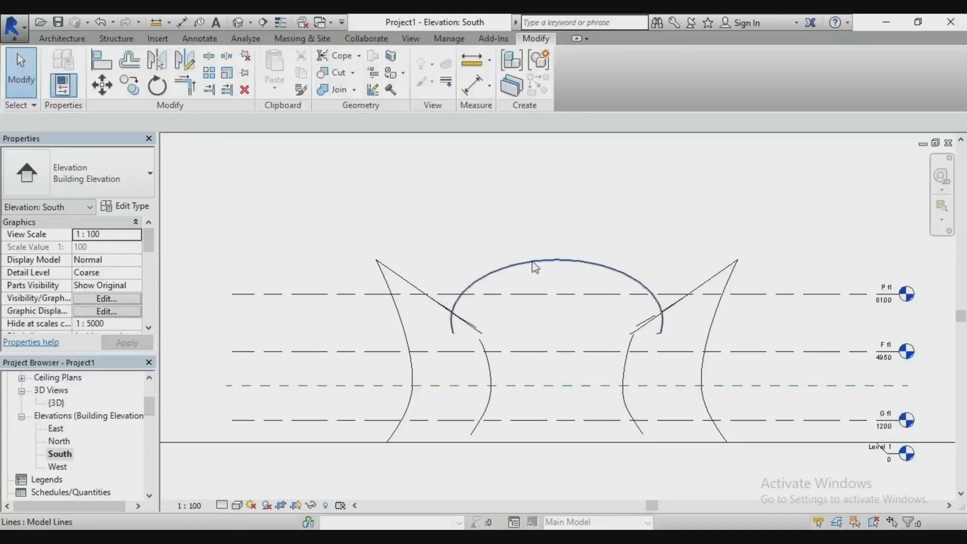
- Set the South elevation's visual style to Shaded
{"action": "left_click", "coordinate": [237, 506]}
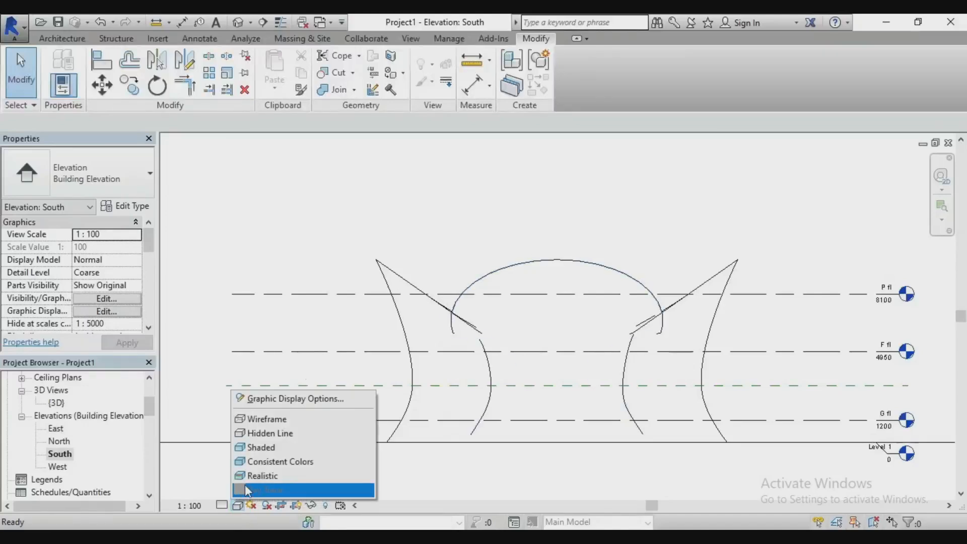
{"action": "left_click", "coordinate": [255, 447]}
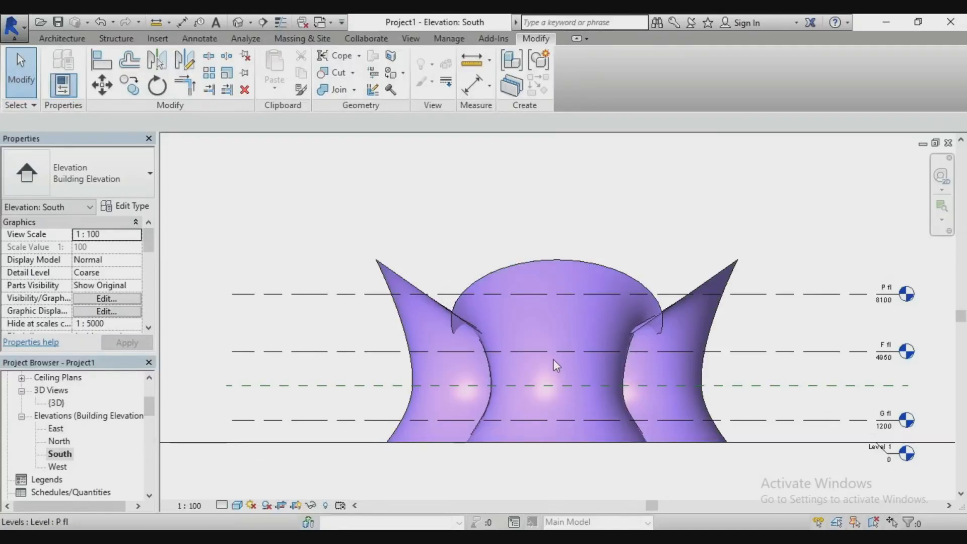
{"action": "scroll", "coordinate": [514, 357], "scroll_direction": "down", "scroll_amount": 2}
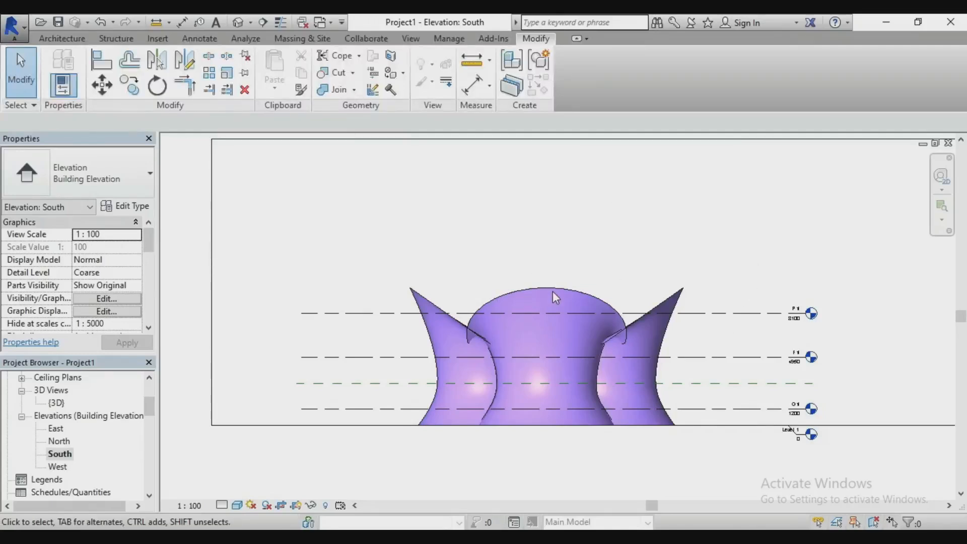
- Examine where the P fl, F fl and G fl levels cross the shaded masses and where neighbouring lobes meet
{"action": "left_click", "coordinate": [359, 360]}
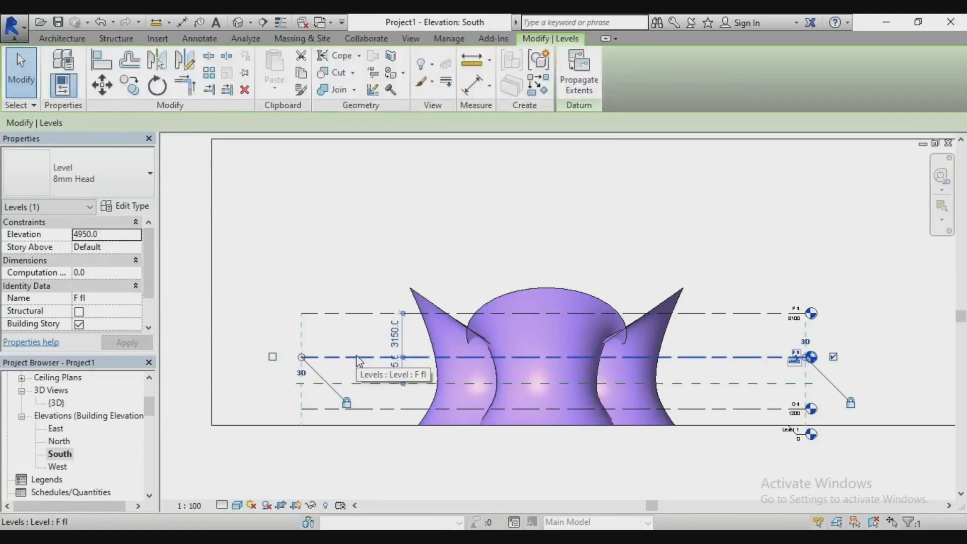
{"action": "left_click", "coordinate": [446, 253]}
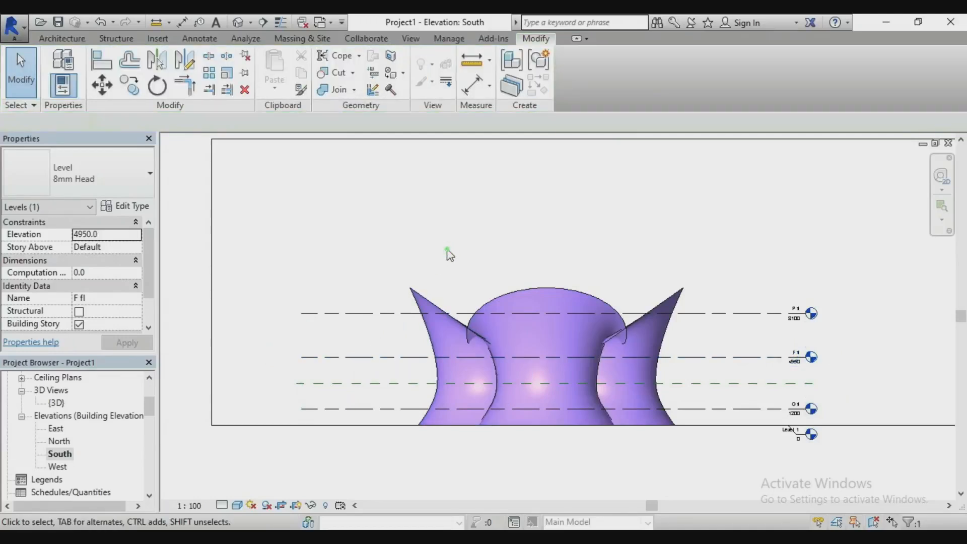
{"action": "scroll", "coordinate": [307, 280], "scroll_direction": "down", "scroll_amount": 2}
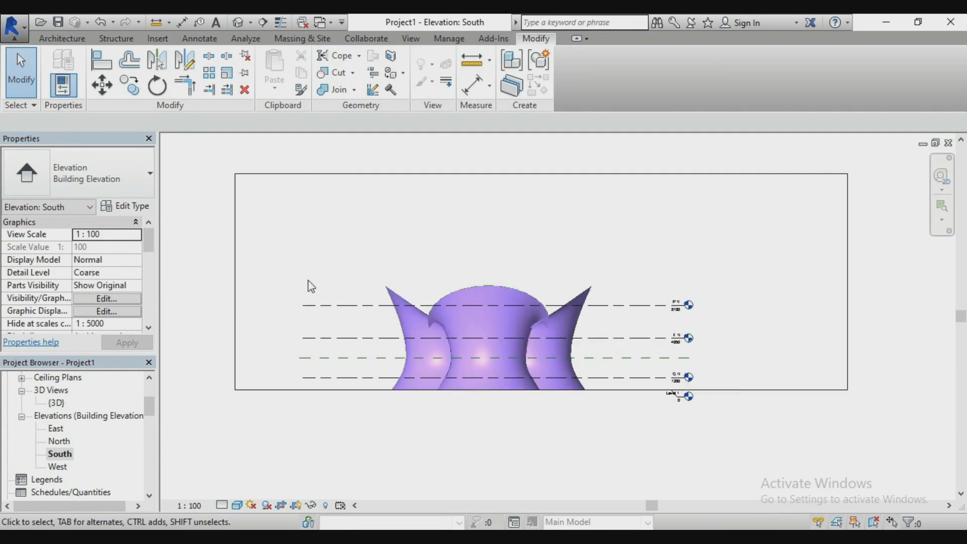
{"action": "scroll", "coordinate": [516, 280], "scroll_direction": "up", "scroll_amount": 2}
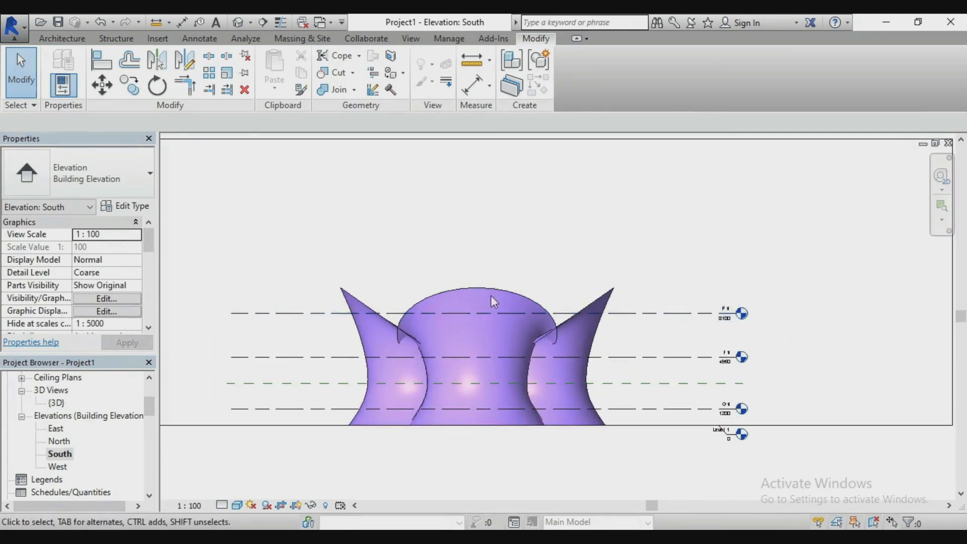
{"action": "scroll", "coordinate": [491, 297], "scroll_direction": "down", "scroll_amount": 1}
{"action": "scroll", "coordinate": [403, 330], "scroll_direction": "up", "scroll_amount": 1}
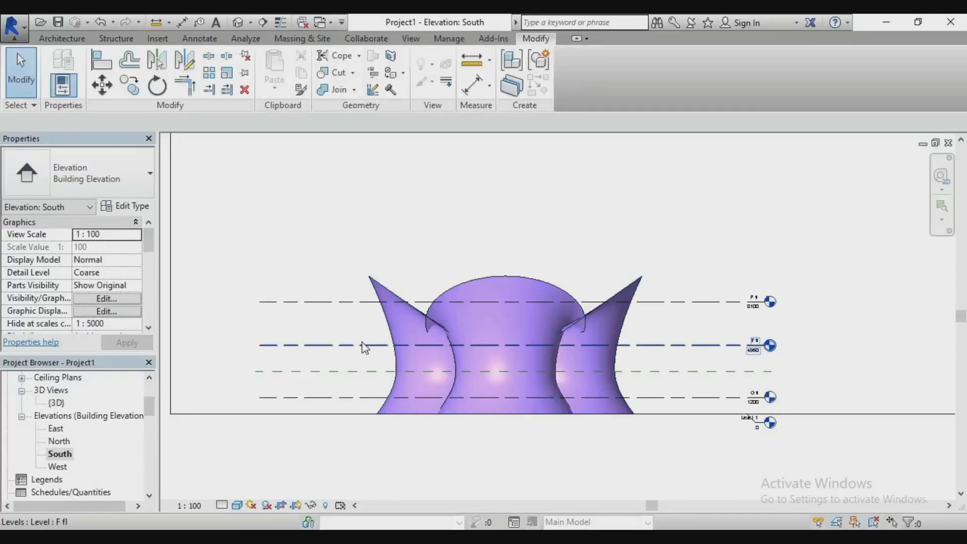
{"action": "scroll", "coordinate": [424, 318], "scroll_direction": "up", "scroll_amount": 2}
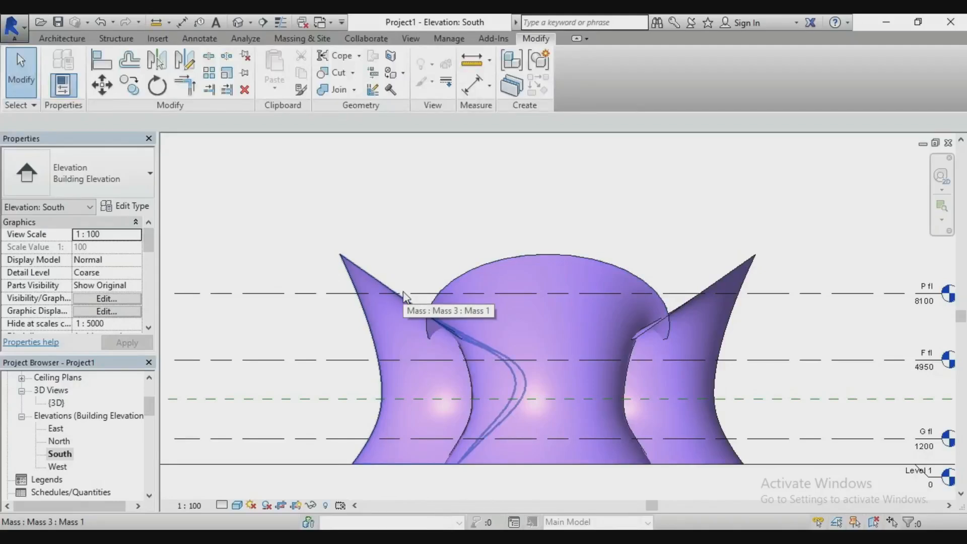
{"action": "scroll", "coordinate": [405, 296], "scroll_direction": "down", "scroll_amount": 2}
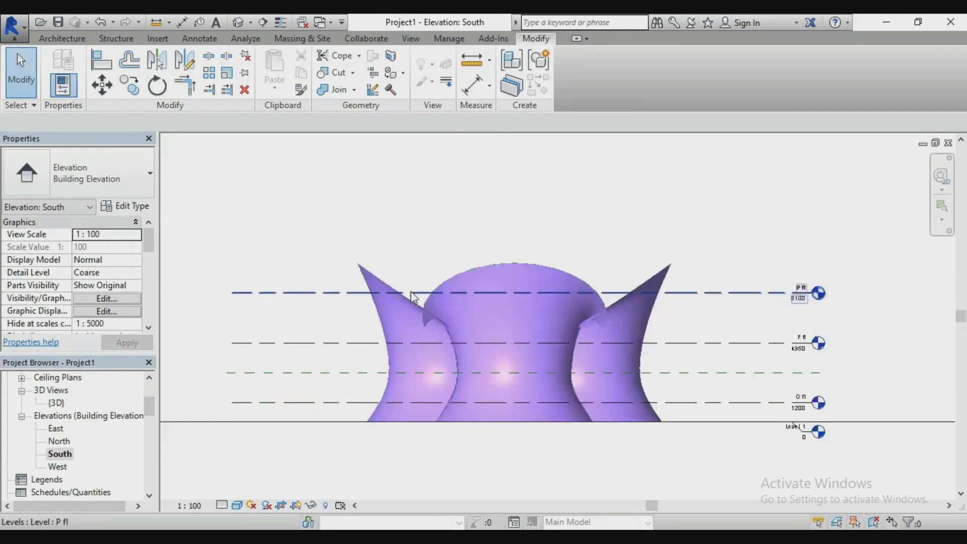
{"action": "scroll", "coordinate": [412, 309], "scroll_direction": "up", "scroll_amount": 2}
{"action": "scroll", "coordinate": [432, 249], "scroll_direction": "down", "scroll_amount": 2}
{"action": "scroll", "coordinate": [418, 286], "scroll_direction": "up", "scroll_amount": 1}
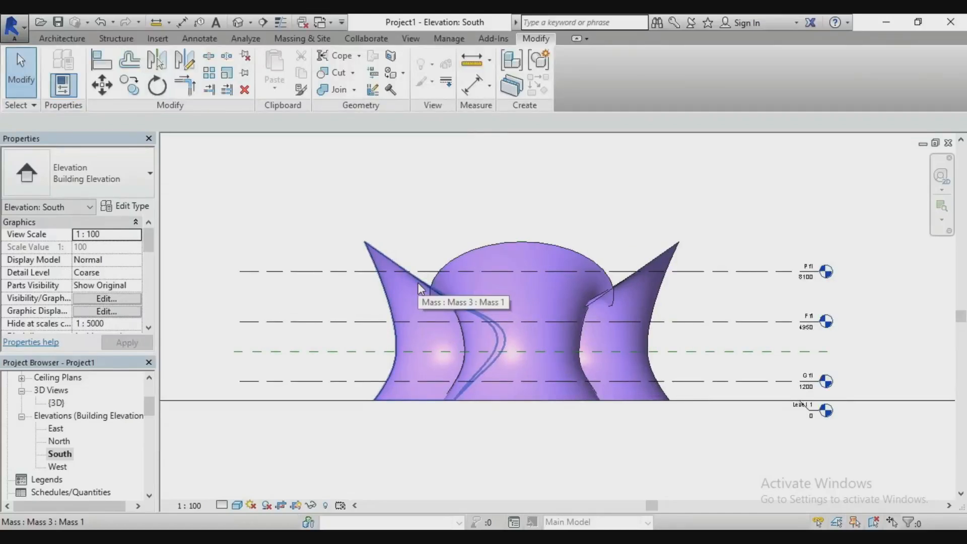
- Draw a horizontal reference plane through the upper meeting points of the lobes, about 2233 mm above F fl
{"action": "key", "text": "r"}
{"action": "key", "text": "p"}
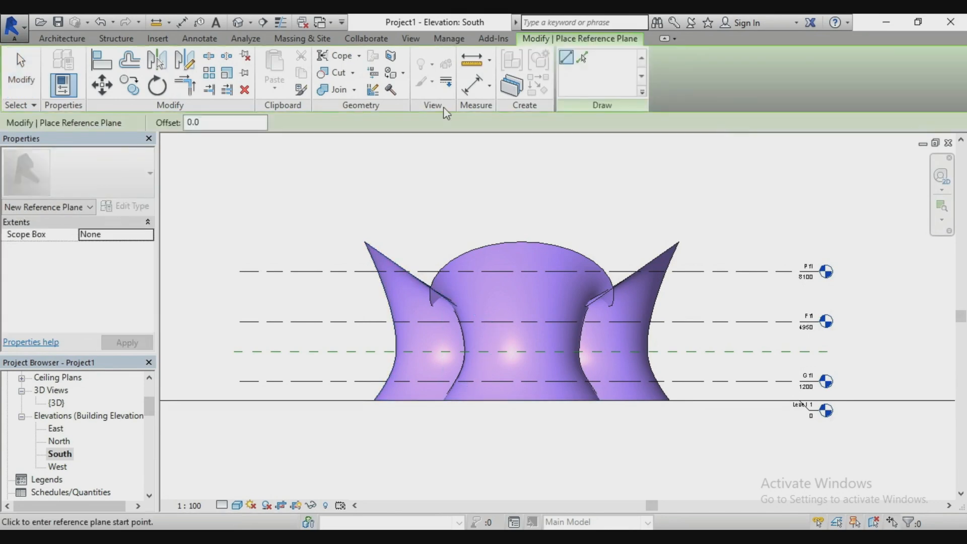
{"action": "left_click", "coordinate": [428, 286]}
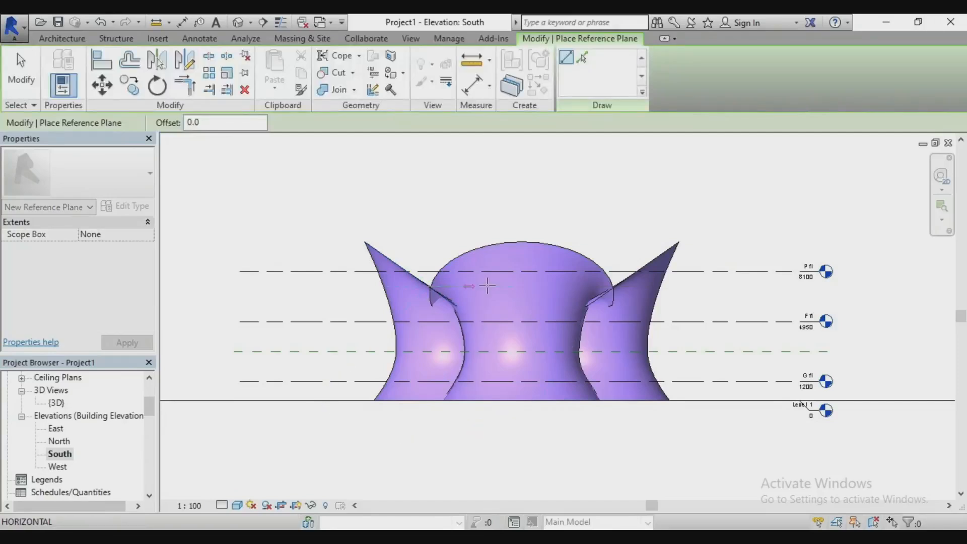
{"action": "left_click", "coordinate": [760, 286]}
{"action": "key", "text": "Escape"}
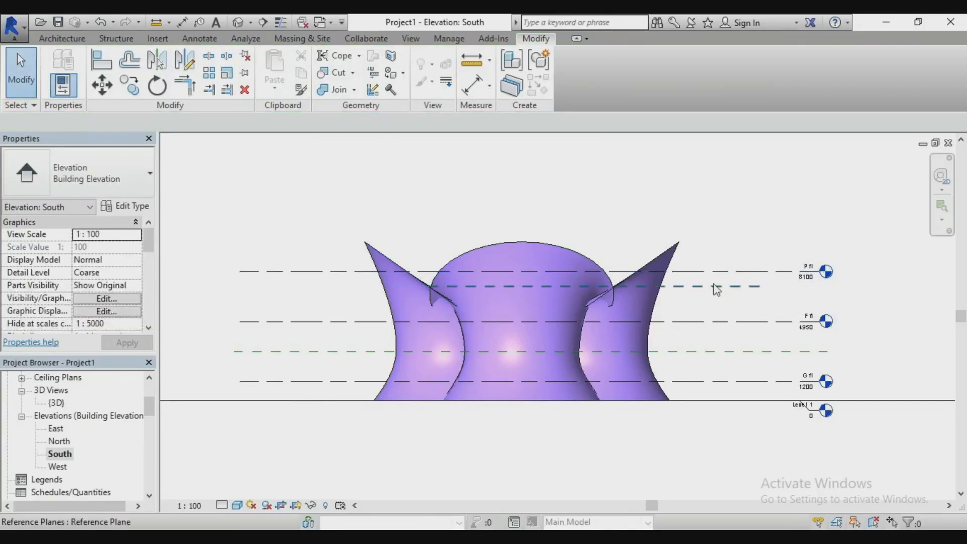
- Name the new horizontal reference plane r1
{"action": "left_click", "coordinate": [714, 286]}
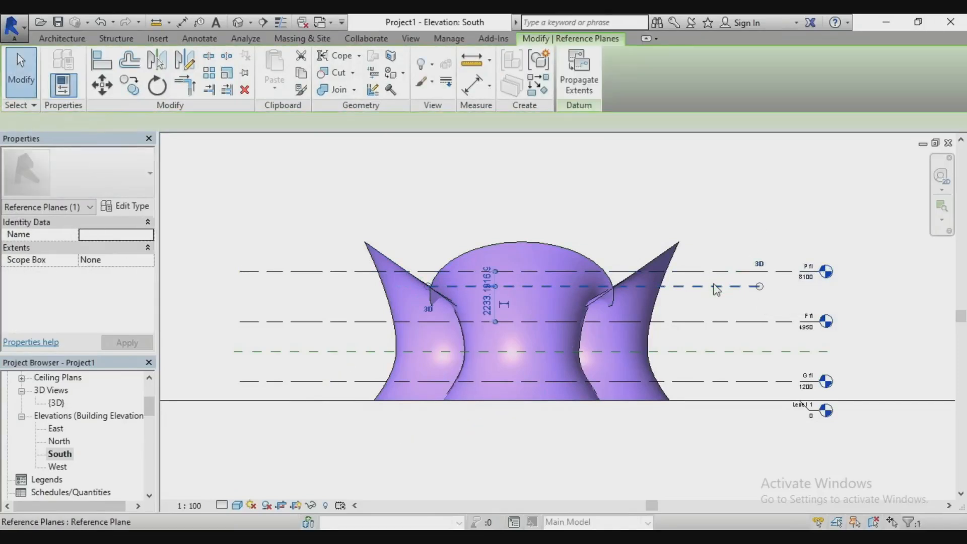
{"action": "left_click", "coordinate": [104, 233]}
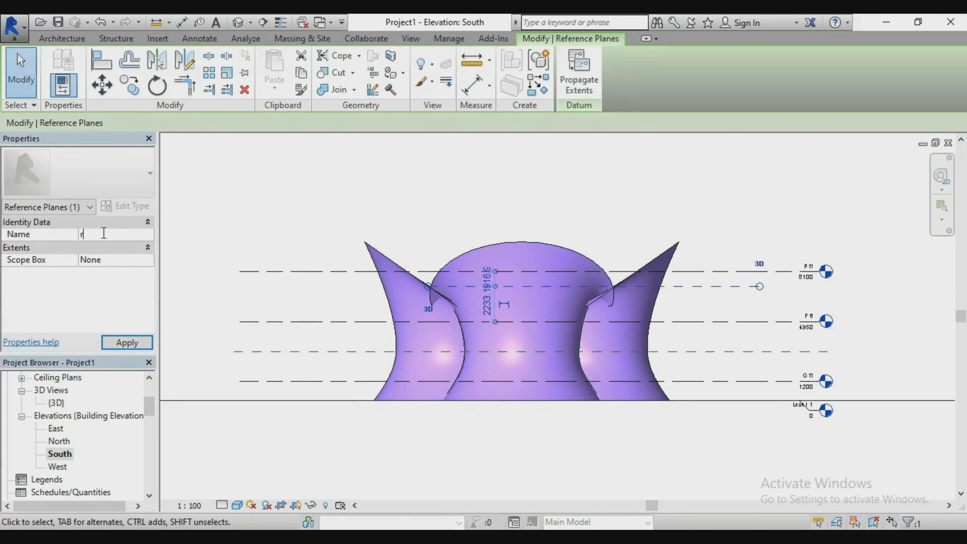
{"action": "left_click", "coordinate": [288, 212]}
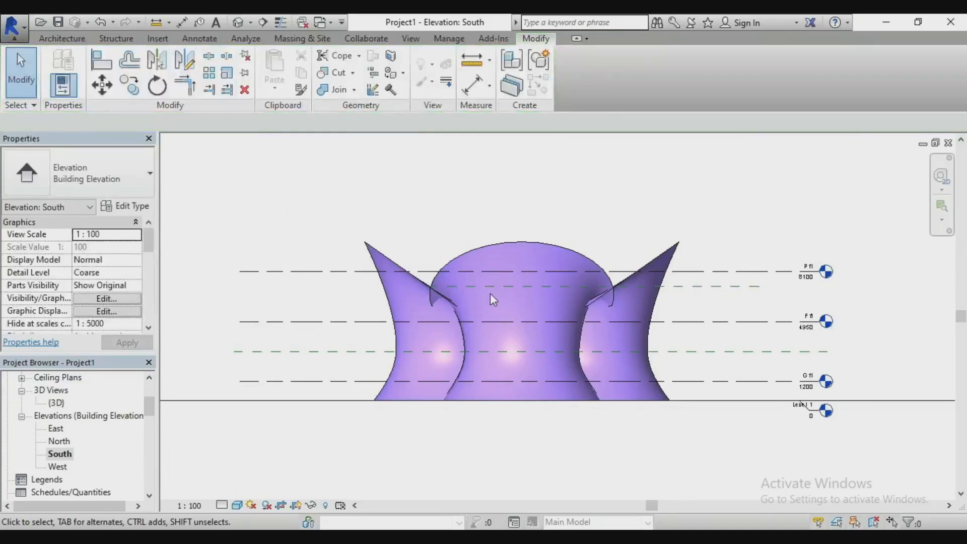
- Extend both ends of reference plane r1 beyond the masses to roughly the full span of the level lines
{"action": "left_click", "coordinate": [488, 287]}
{"action": "left_click_drag", "start_coordinate": [429, 286], "coordinate": [227, 286]}
{"action": "left_click", "coordinate": [285, 210]}
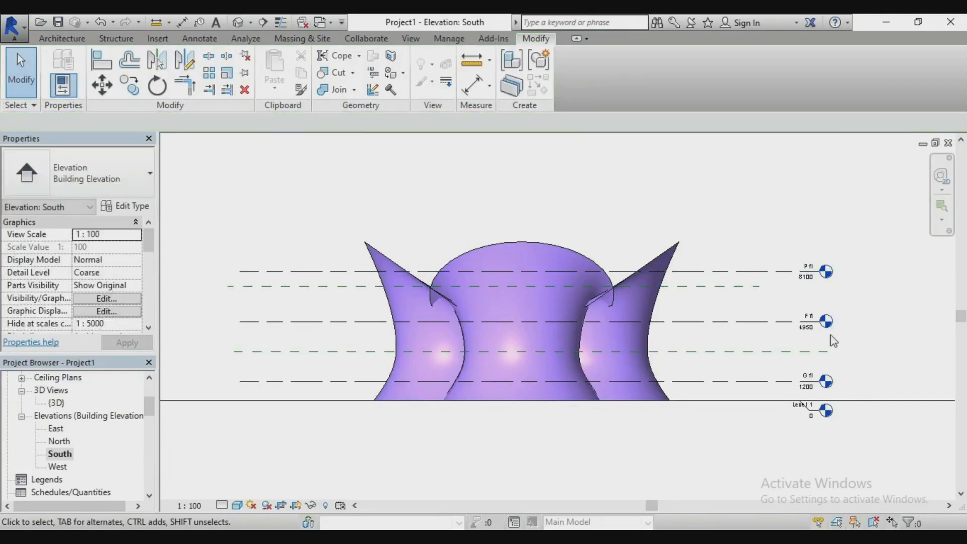
{"action": "left_click", "coordinate": [751, 287]}
{"action": "left_click_drag", "start_coordinate": [760, 286], "coordinate": [827, 286]}
{"action": "key", "text": "Escape"}
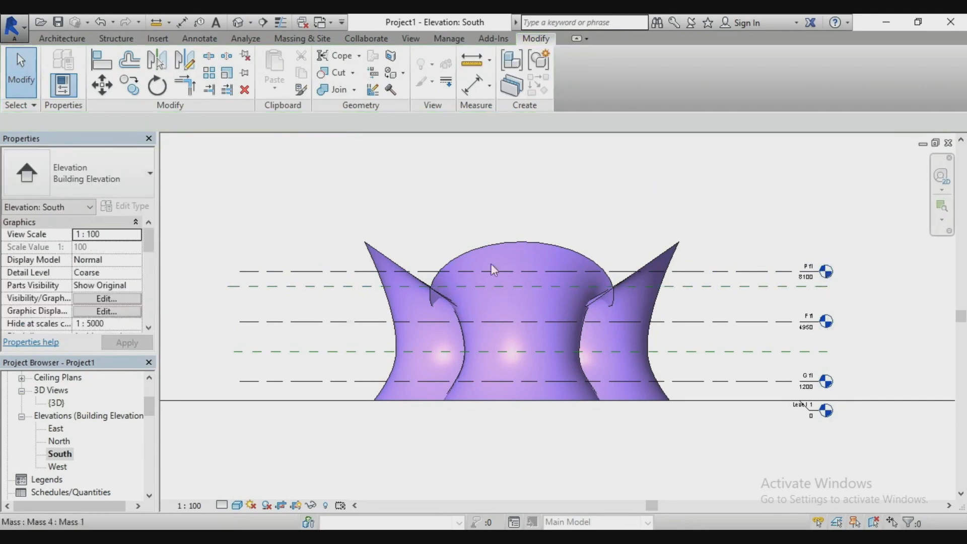
{"action": "left_click", "coordinate": [518, 287]}
{"action": "left_click", "coordinate": [346, 192]}
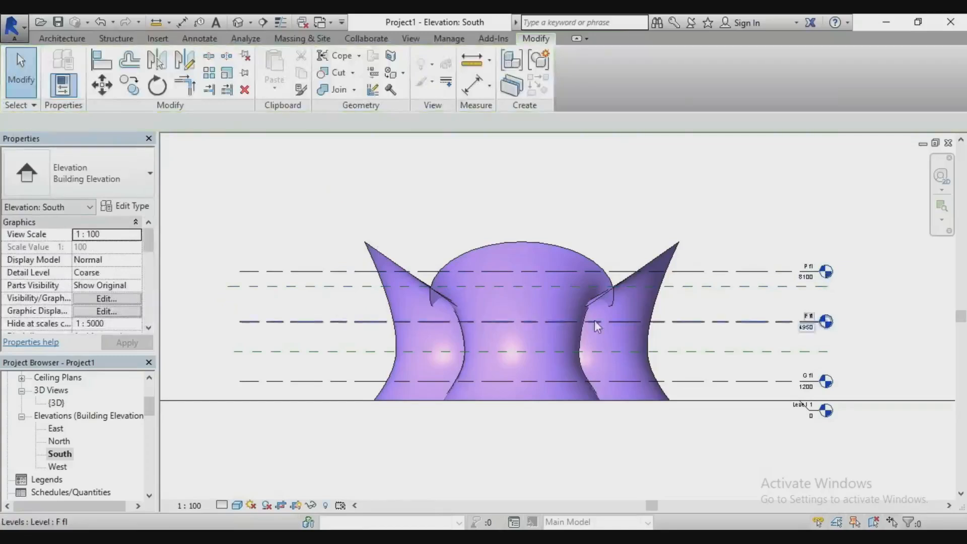
- Open the F fl floor plan from its level line and examine where the ends of neighbouring masses overlap
{"action": "middle_click_drag", "start_coordinate": [501, 291], "coordinate": [532, 301]}
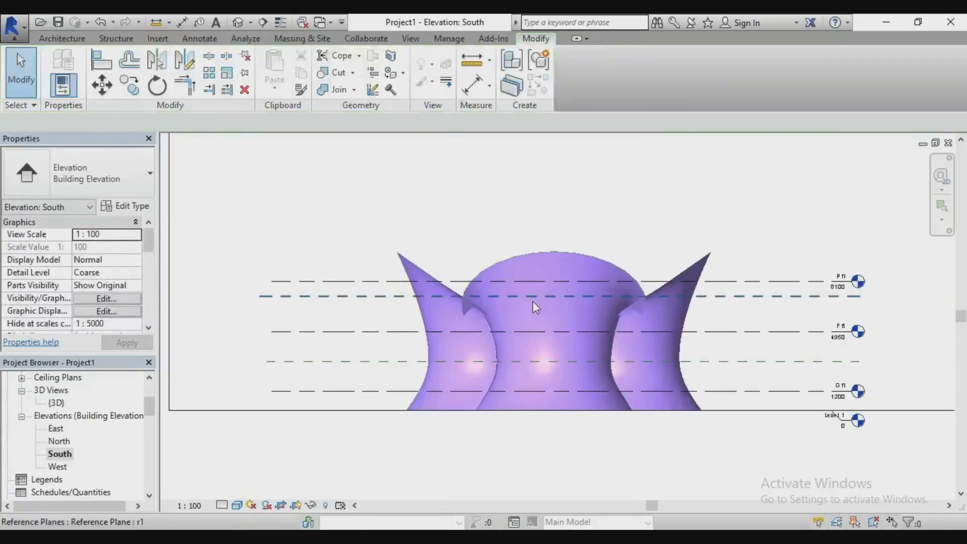
{"action": "left_click", "coordinate": [394, 331]}
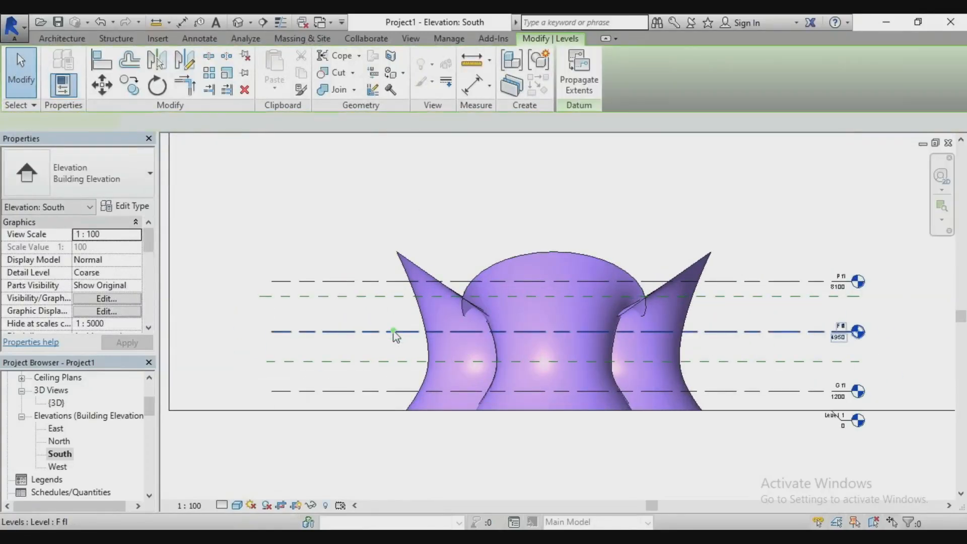
{"action": "right_click", "coordinate": [447, 330]}
{"action": "left_click", "coordinate": [499, 214]}
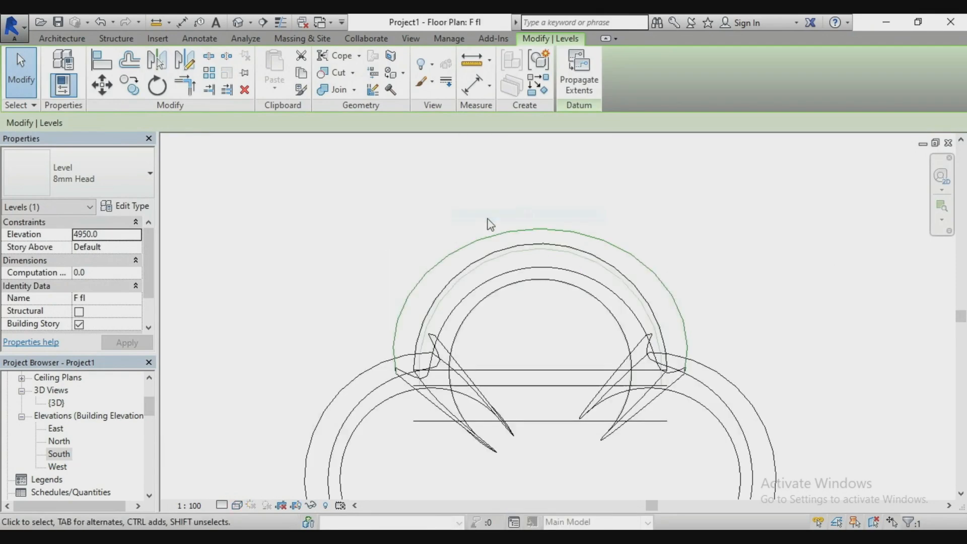
{"action": "scroll", "coordinate": [492, 206], "scroll_direction": "down", "scroll_amount": 3}
{"action": "scroll", "coordinate": [482, 320], "scroll_direction": "up", "scroll_amount": 2}
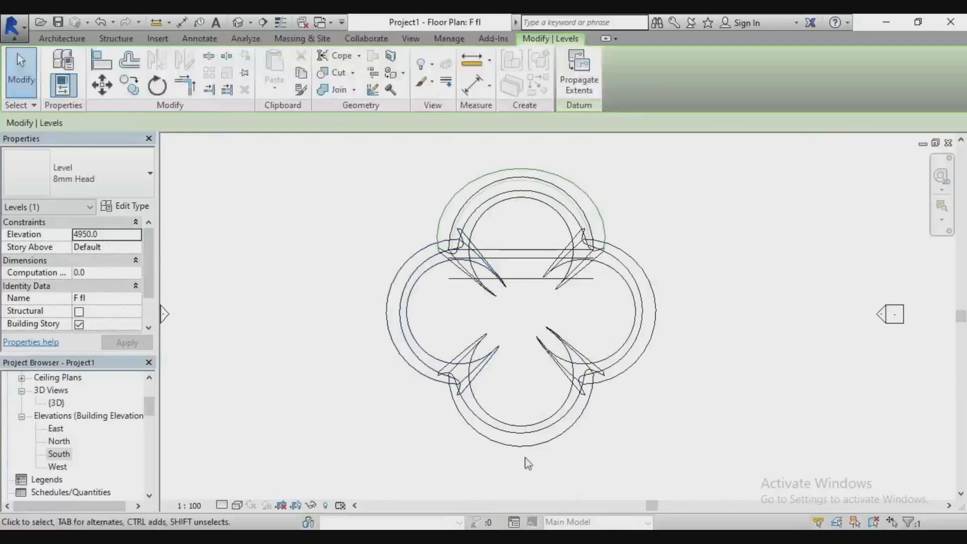
{"action": "scroll", "coordinate": [448, 383], "scroll_direction": "up", "scroll_amount": 5}
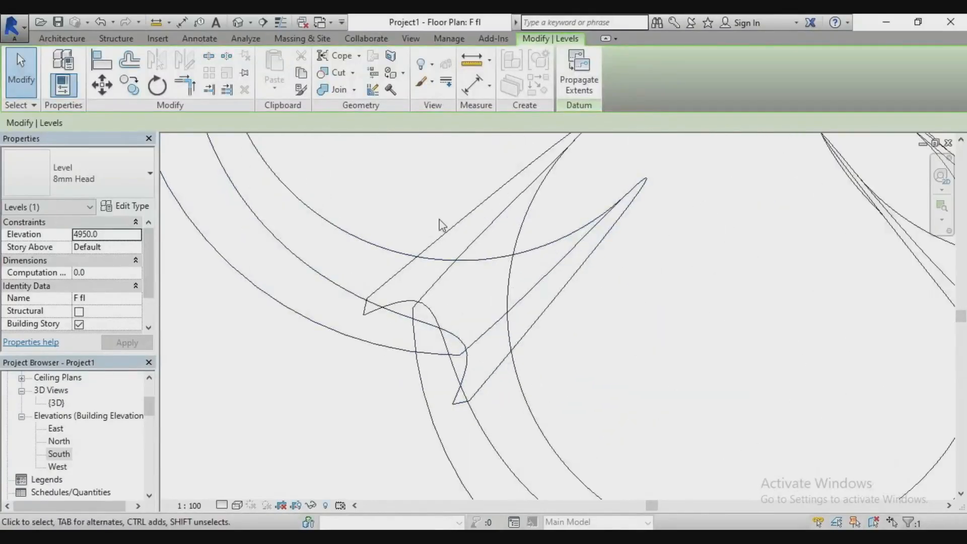
{"action": "scroll", "coordinate": [442, 222], "scroll_direction": "down", "scroll_amount": 1}
{"action": "scroll", "coordinate": [406, 317], "scroll_direction": "down", "scroll_amount": 3}
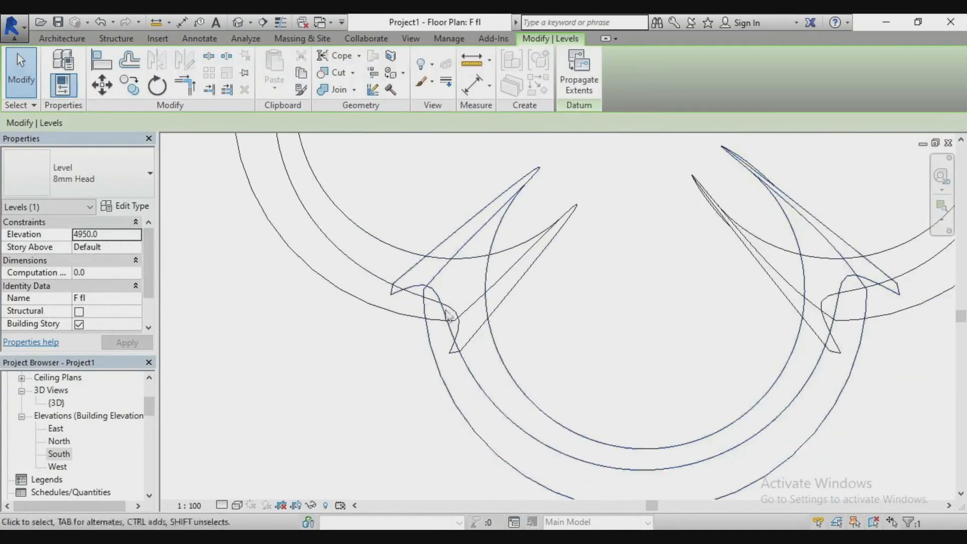
- Examine where the neighbouring petal-shaped masses overlap and intersect around the F fl floor plan
{"action": "scroll", "coordinate": [439, 330], "scroll_direction": "up", "scroll_amount": 3}
{"action": "scroll", "coordinate": [420, 322], "scroll_direction": "down", "scroll_amount": 4}
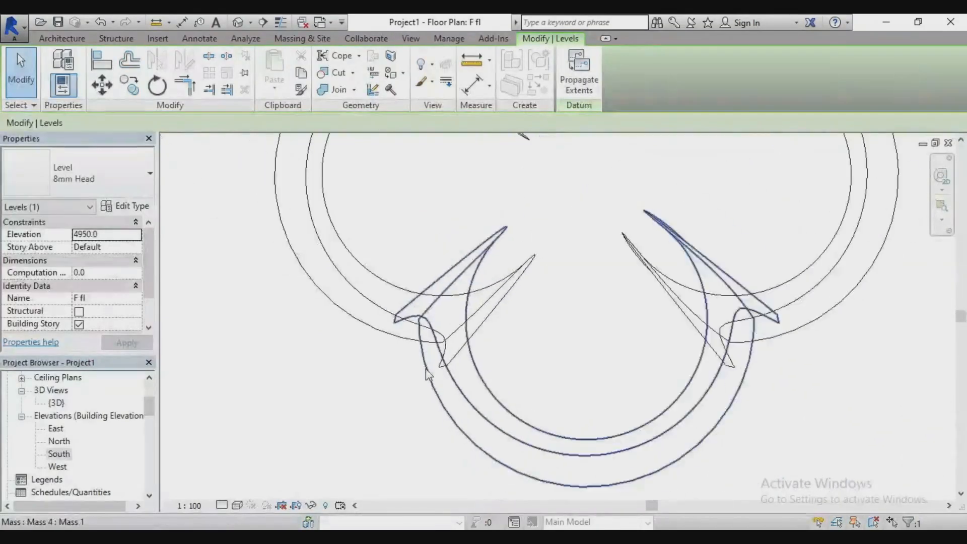
{"action": "scroll", "coordinate": [595, 189], "scroll_direction": "up", "scroll_amount": 4}
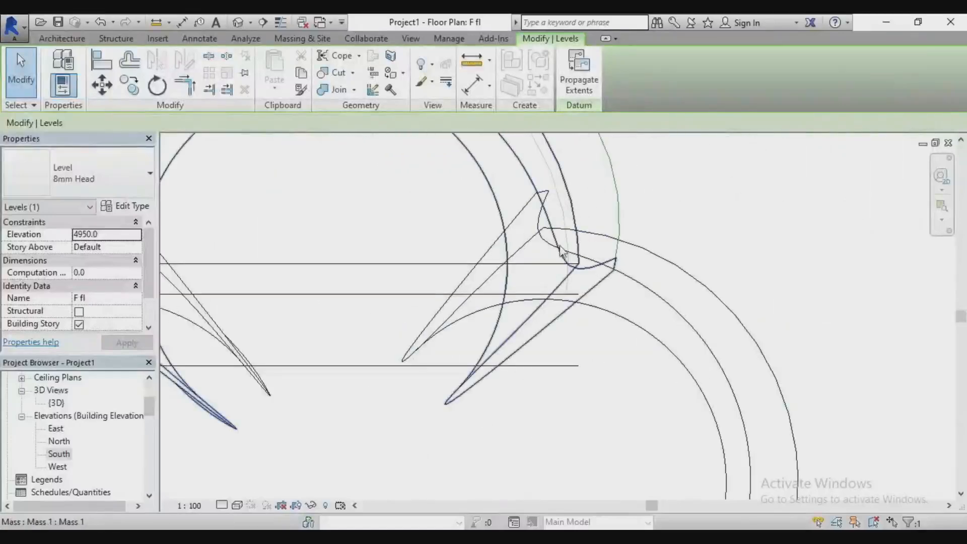
{"action": "scroll", "coordinate": [598, 282], "scroll_direction": "down", "scroll_amount": 2}
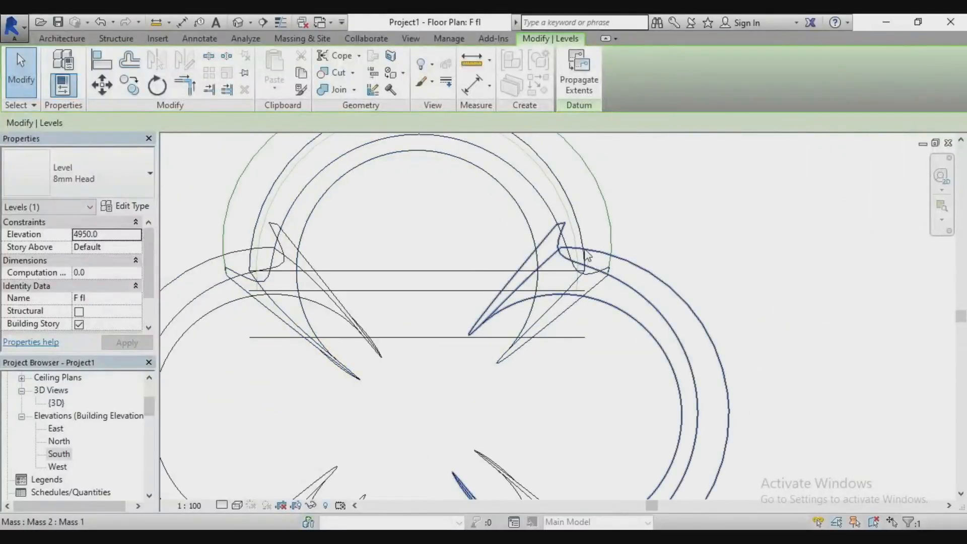
{"action": "scroll", "coordinate": [585, 255], "scroll_direction": "up", "scroll_amount": 1}
{"action": "scroll", "coordinate": [584, 255], "scroll_direction": "up", "scroll_amount": 1}
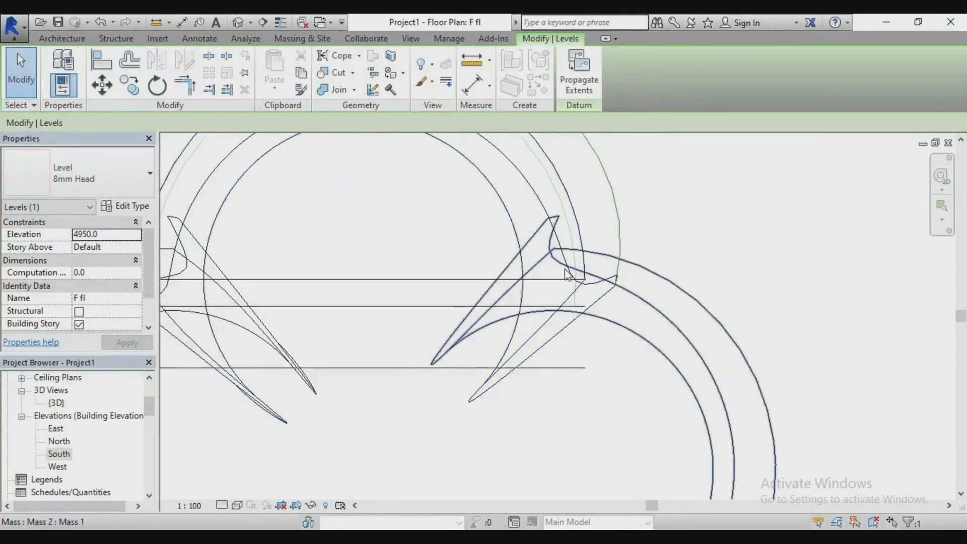
{"action": "scroll", "coordinate": [574, 270], "scroll_direction": "up", "scroll_amount": 1}
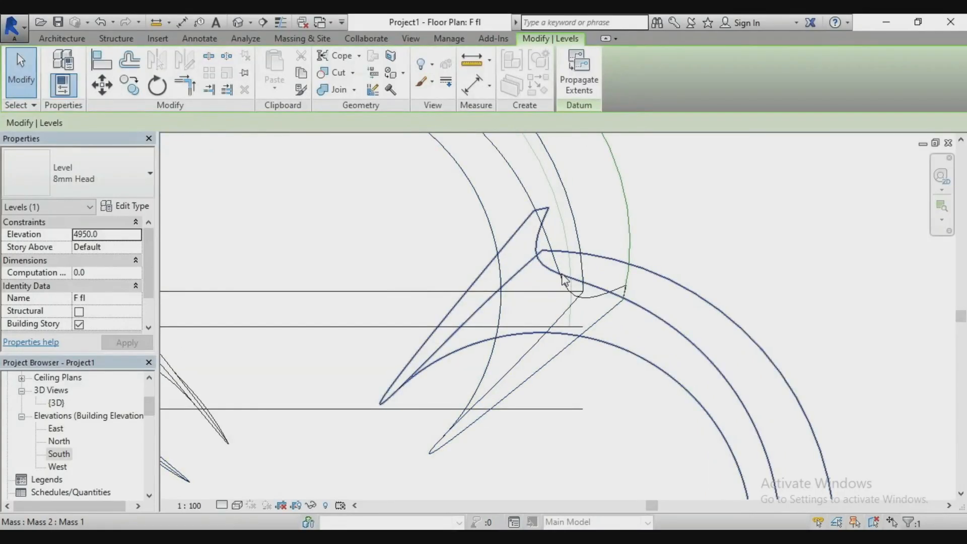
{"action": "scroll", "coordinate": [564, 280], "scroll_direction": "down", "scroll_amount": 3}
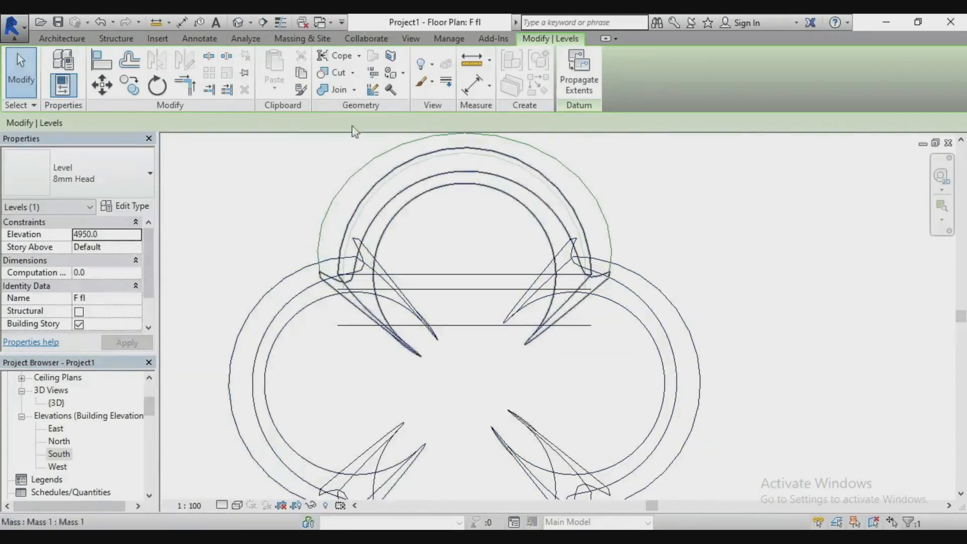
- Start a model line and set its placement plane to Level : F fl
{"action": "left_click", "coordinate": [80, 41]}
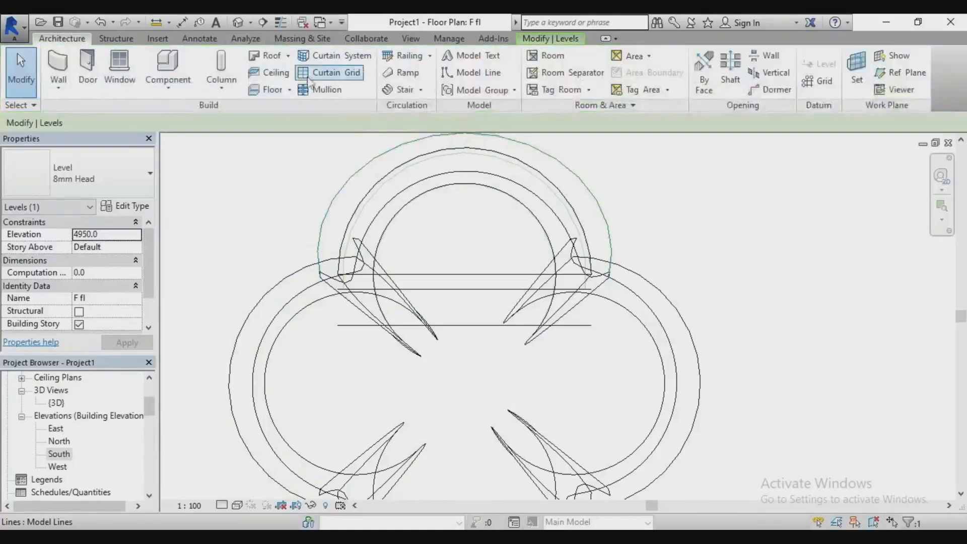
{"action": "left_click", "coordinate": [471, 73]}
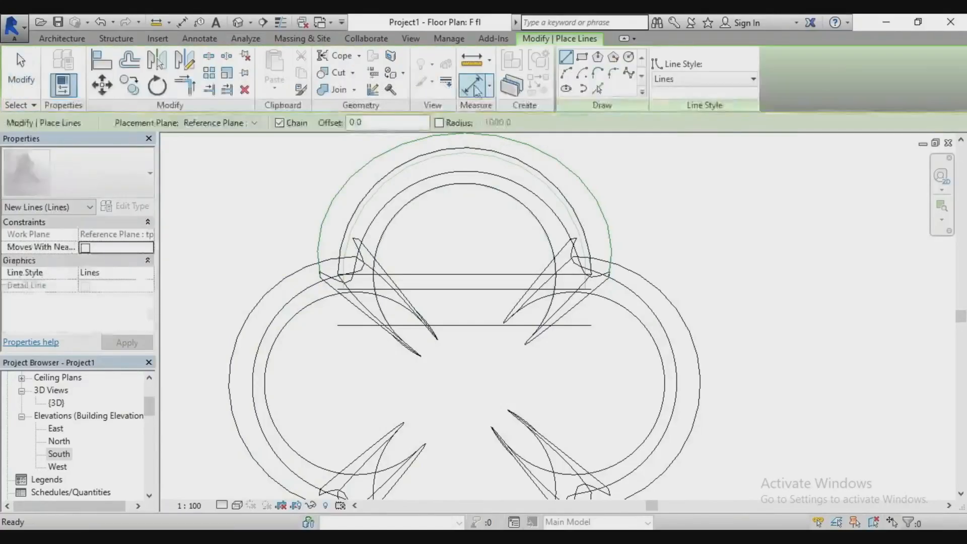
{"action": "scroll", "coordinate": [343, 261], "scroll_direction": "up", "scroll_amount": 4}
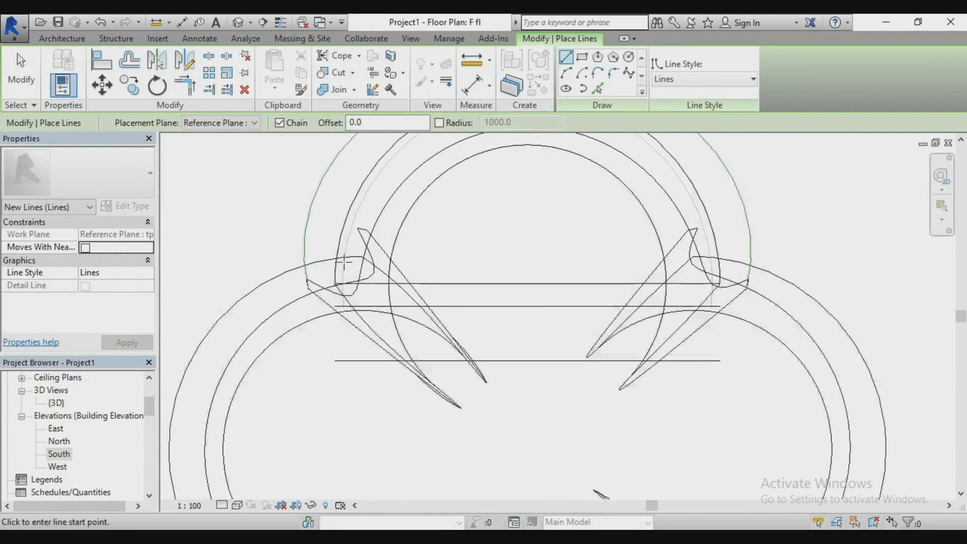
{"action": "scroll", "coordinate": [343, 261], "scroll_direction": "up", "scroll_amount": 1}
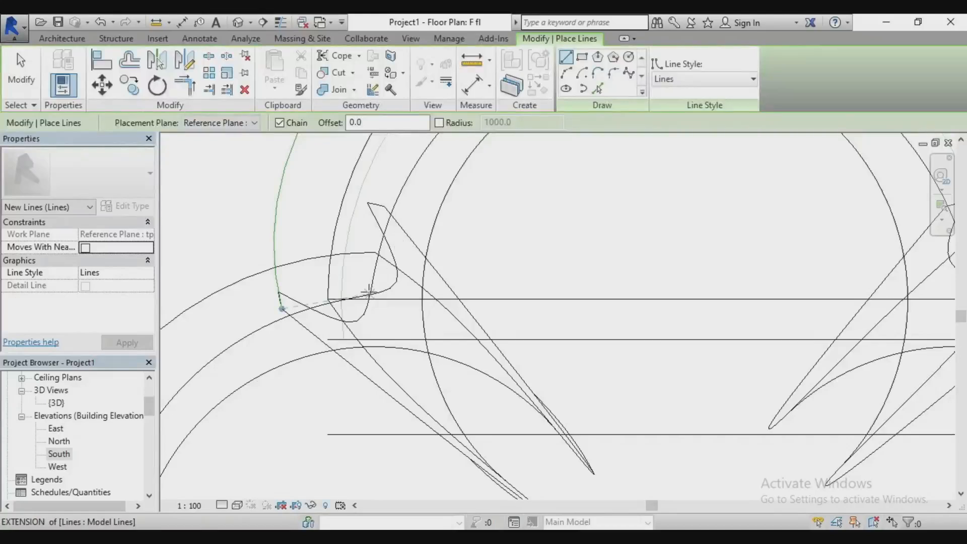
{"action": "left_click", "coordinate": [217, 126]}
{"action": "left_click", "coordinate": [222, 135]}
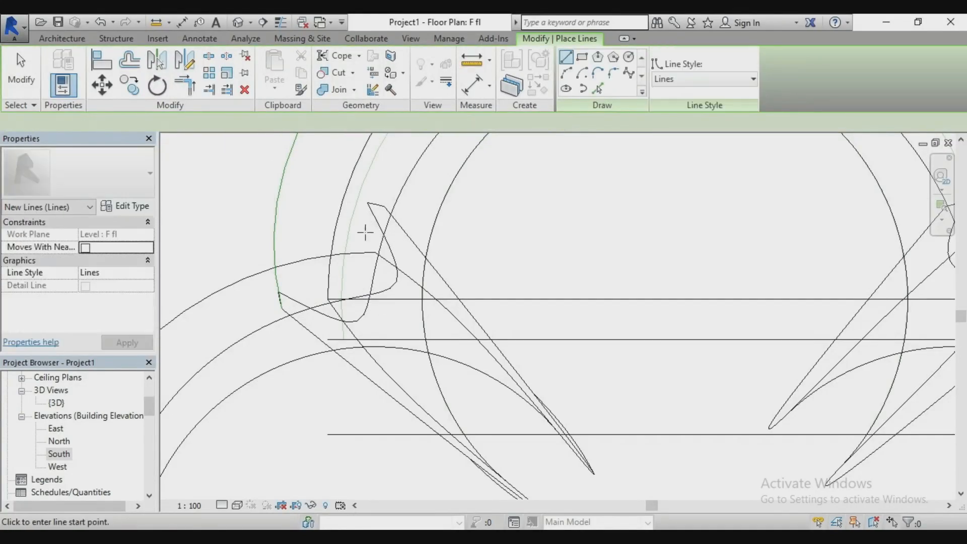
- Try a straight model line between the inner intersections of the upper-left and lower-right petal junctions, and delete it
{"action": "scroll", "coordinate": [371, 302], "scroll_direction": "up", "scroll_amount": 5}
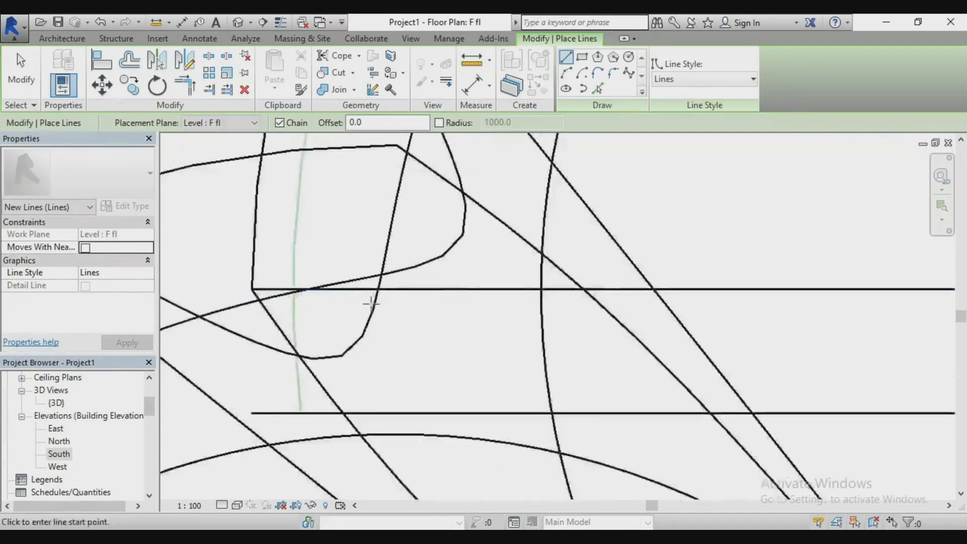
{"action": "scroll", "coordinate": [374, 332], "scroll_direction": "down", "scroll_amount": 4}
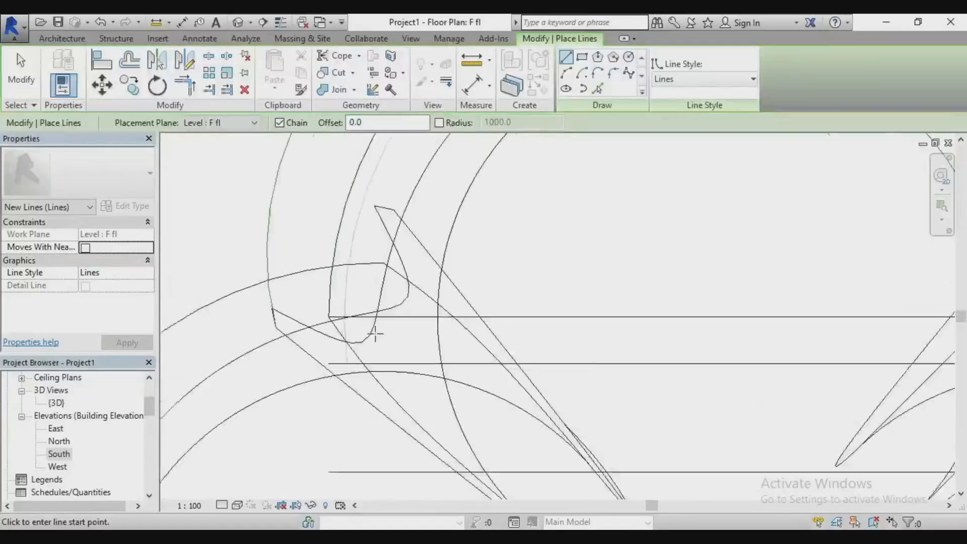
{"action": "scroll", "coordinate": [439, 383], "scroll_direction": "up", "scroll_amount": 1}
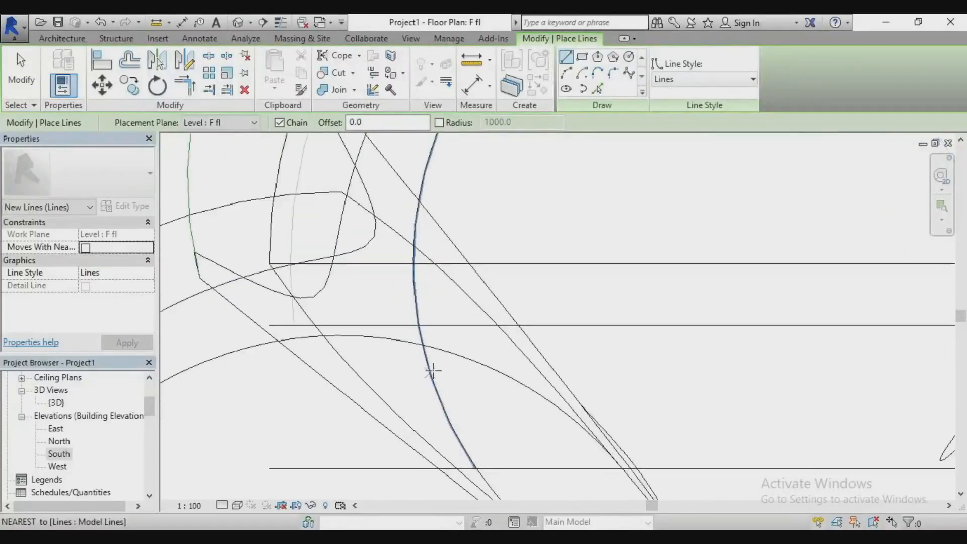
{"action": "scroll", "coordinate": [453, 360], "scroll_direction": "down", "scroll_amount": 3}
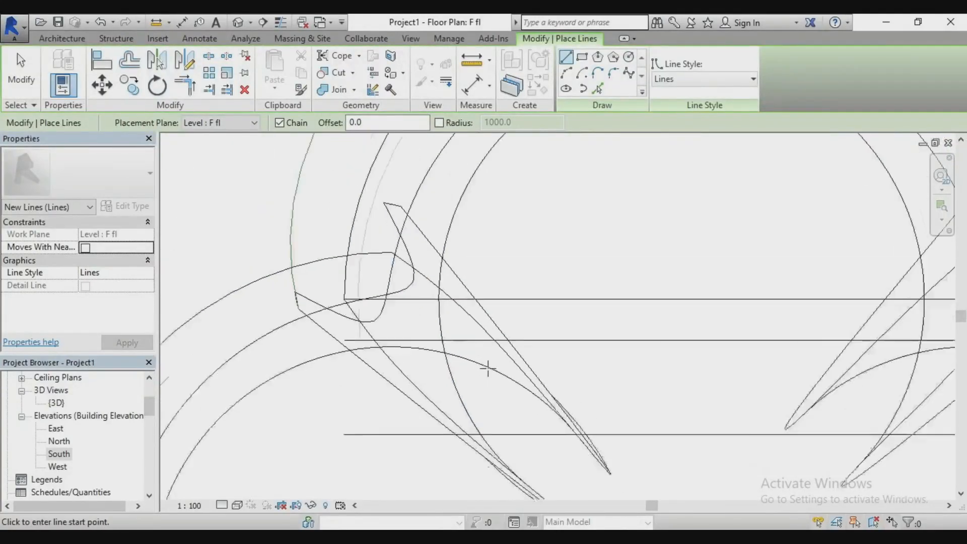
{"action": "scroll", "coordinate": [417, 316], "scroll_direction": "up", "scroll_amount": 1}
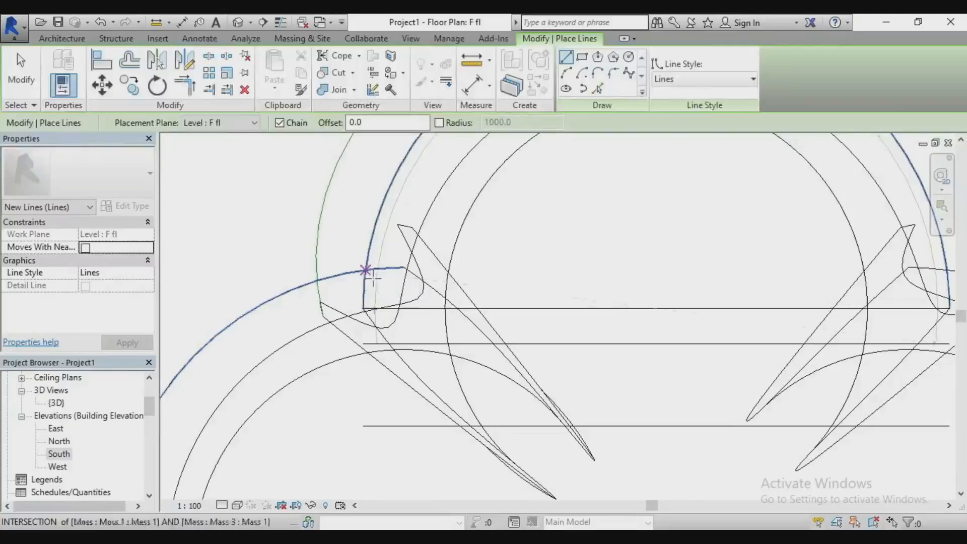
{"action": "scroll", "coordinate": [403, 308], "scroll_direction": "up", "scroll_amount": 4}
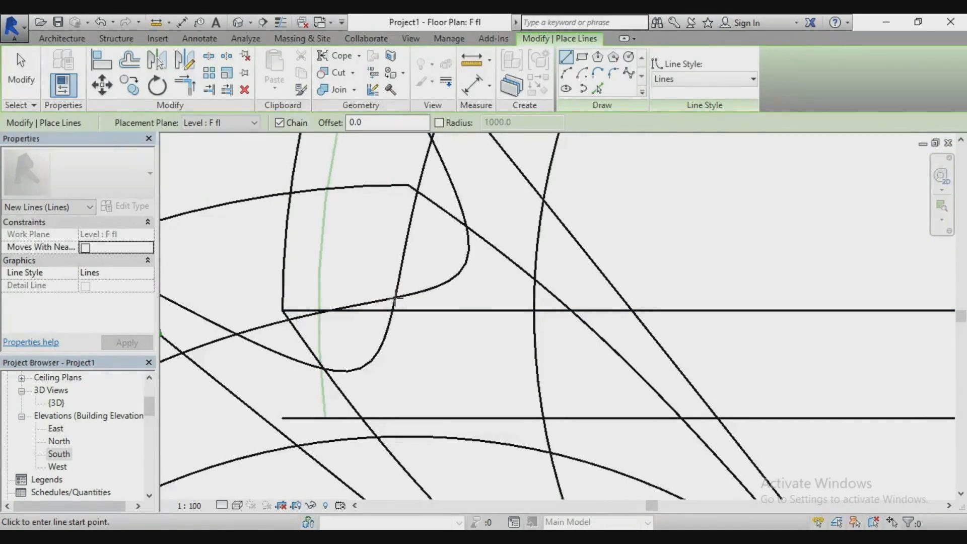
{"action": "left_click", "coordinate": [396, 298]}
{"action": "scroll", "coordinate": [353, 219], "scroll_direction": "down", "scroll_amount": 5}
{"action": "scroll", "coordinate": [508, 375], "scroll_direction": "up", "scroll_amount": 5}
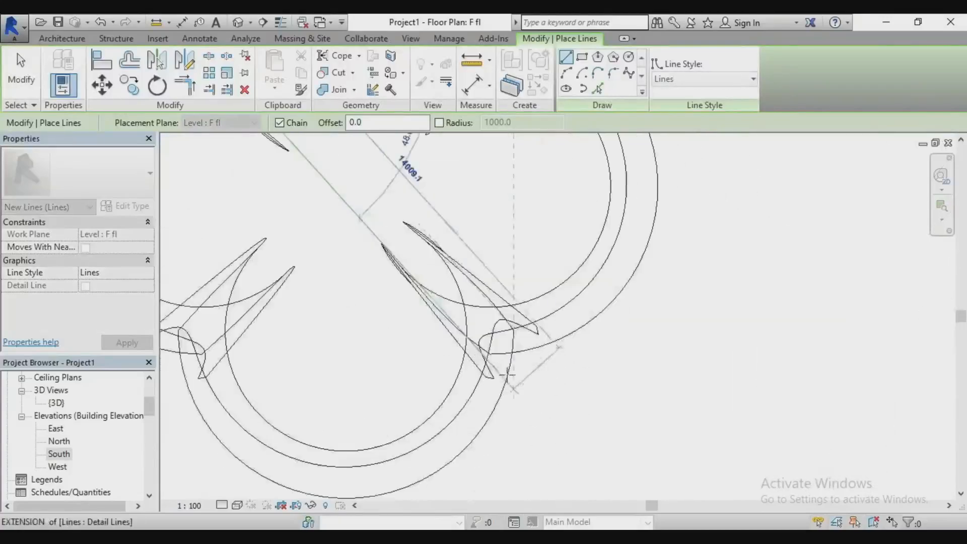
{"action": "scroll", "coordinate": [506, 375], "scroll_direction": "up", "scroll_amount": 5}
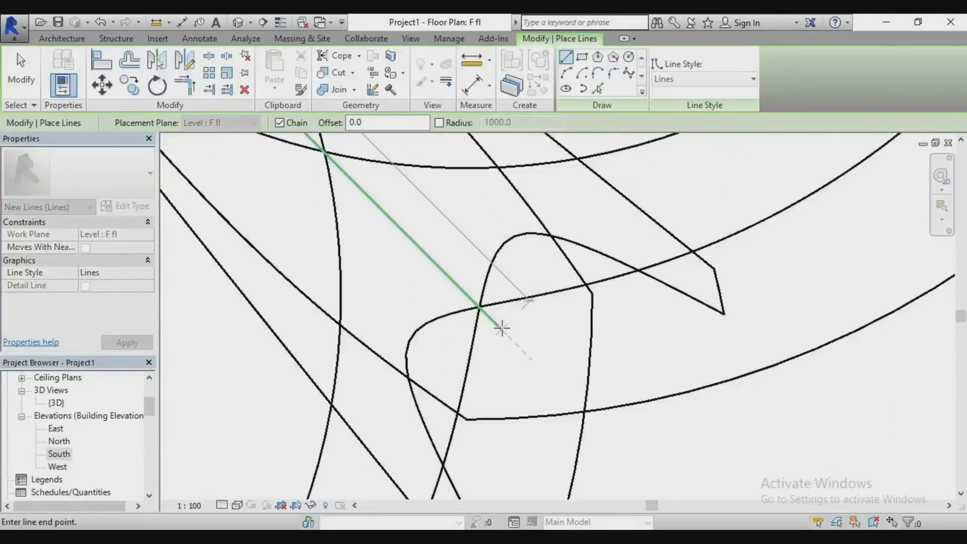
{"action": "left_click", "coordinate": [480, 309]}
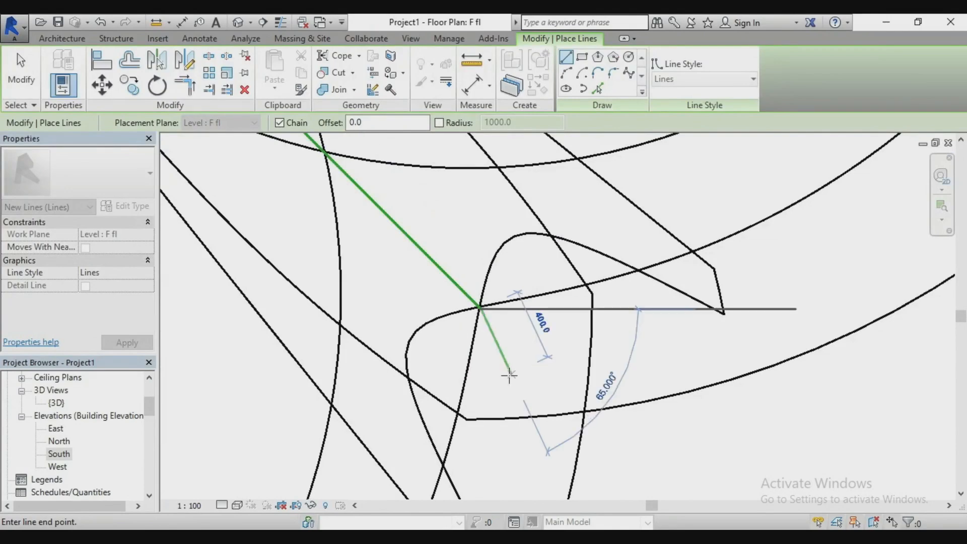
{"action": "key", "text": "Escape"}
{"action": "scroll", "coordinate": [555, 393], "scroll_direction": "down", "scroll_amount": 2}
{"action": "key", "text": "Escape"}
{"action": "left_click", "coordinate": [493, 324]}
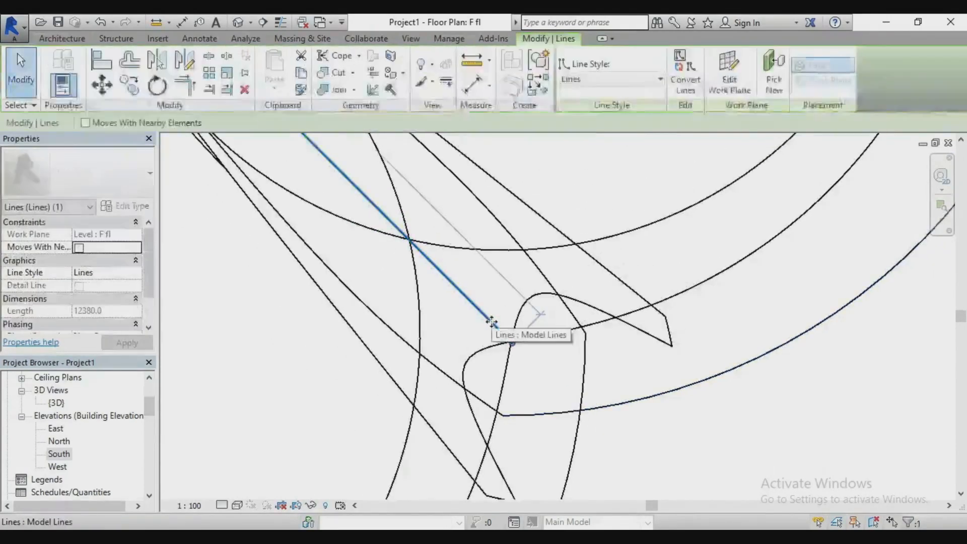
{"action": "key", "text": "Delete"}
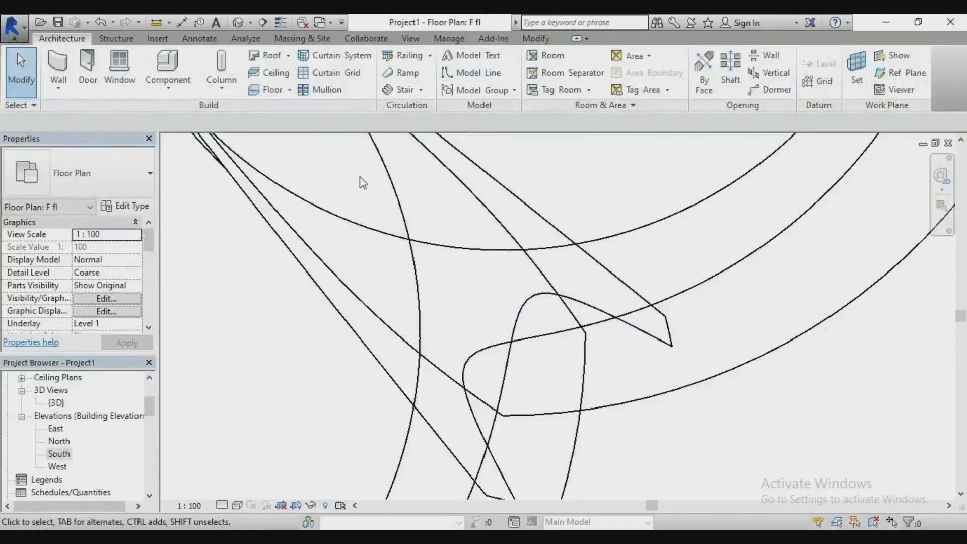
- Draw a start-end-radius model arc from the lower-right to the upper-left petal intersection, passing the upper-right one, with a radius of about 6188
{"action": "left_click", "coordinate": [471, 72]}
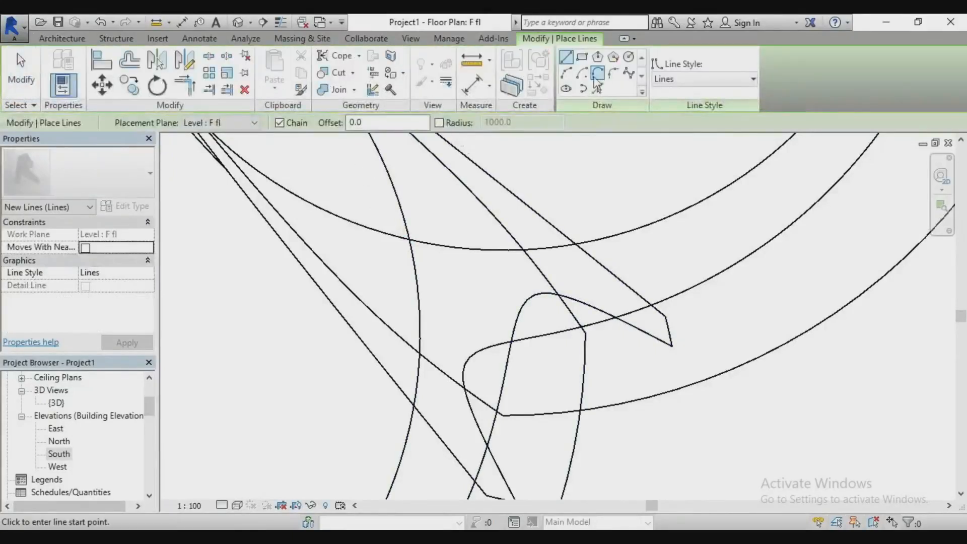
{"action": "left_click", "coordinate": [566, 73]}
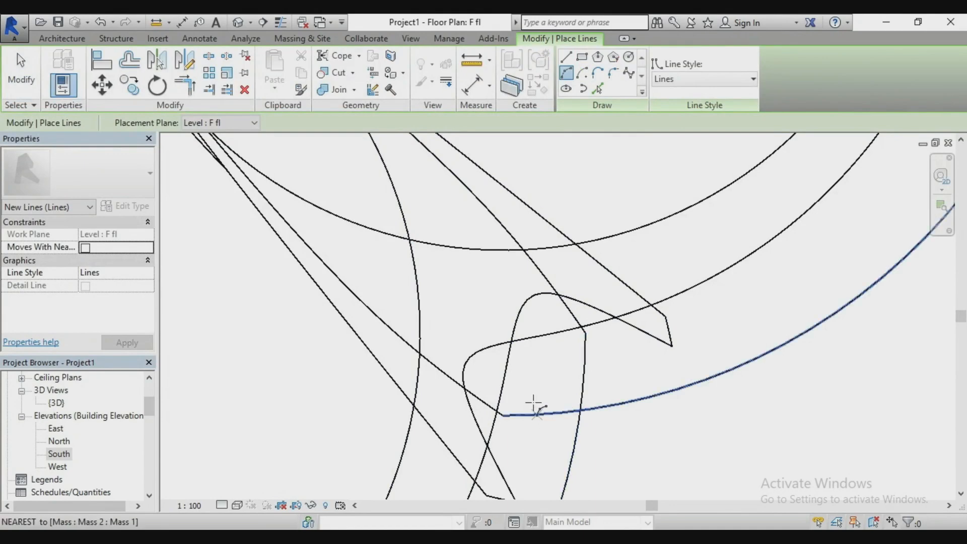
{"action": "scroll", "coordinate": [519, 320], "scroll_direction": "down", "scroll_amount": 2}
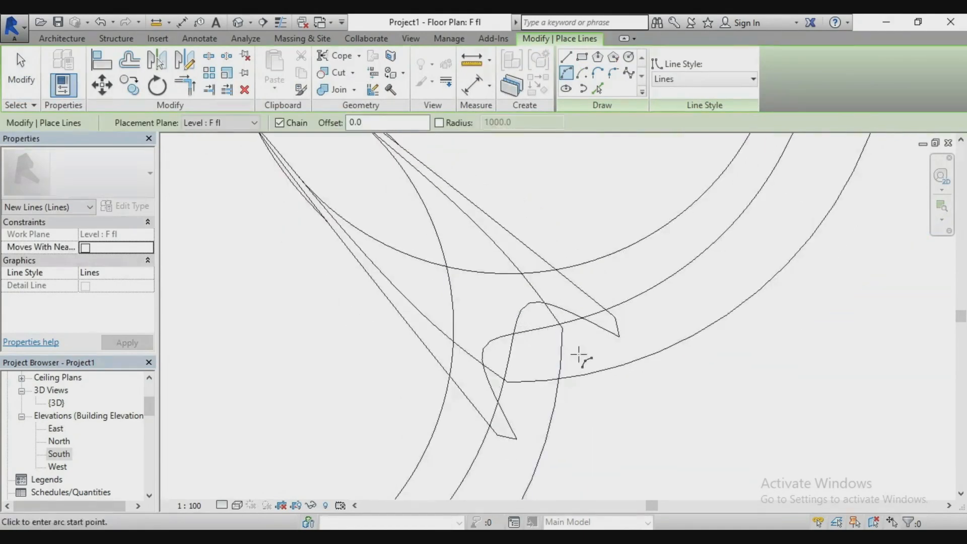
{"action": "left_click", "coordinate": [519, 339]}
{"action": "scroll", "coordinate": [673, 393], "scroll_direction": "down", "scroll_amount": 3}
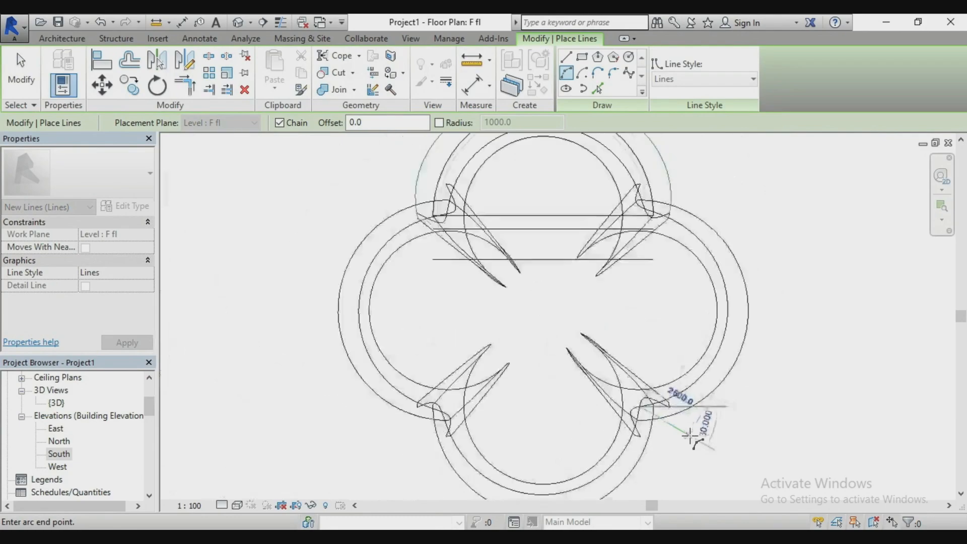
{"action": "scroll", "coordinate": [515, 275], "scroll_direction": "up", "scroll_amount": 6}
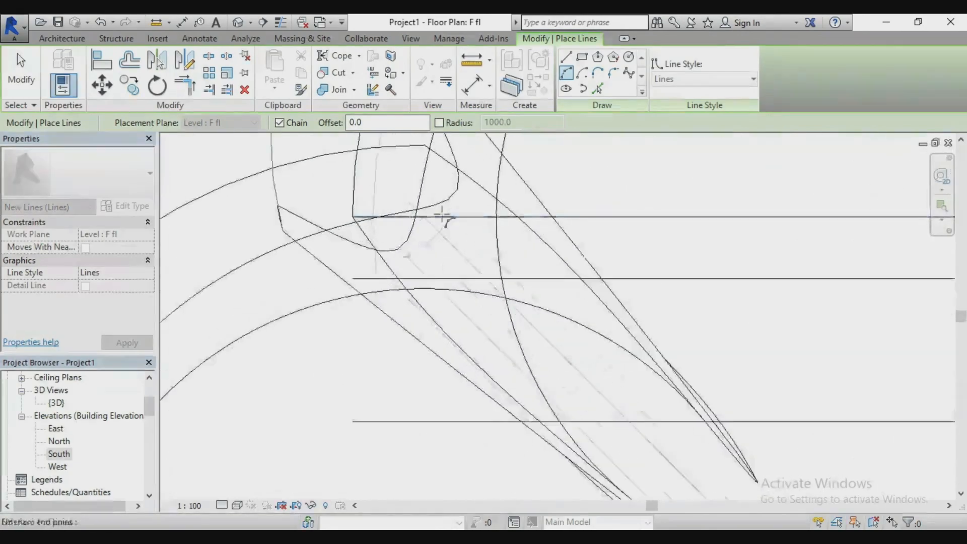
{"action": "scroll", "coordinate": [423, 215], "scroll_direction": "up", "scroll_amount": 2}
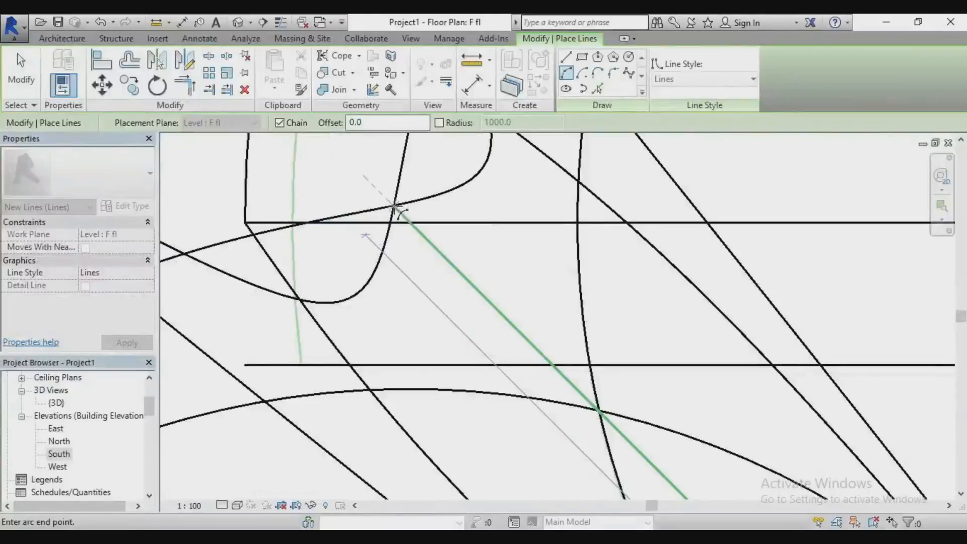
{"action": "left_click", "coordinate": [395, 207]}
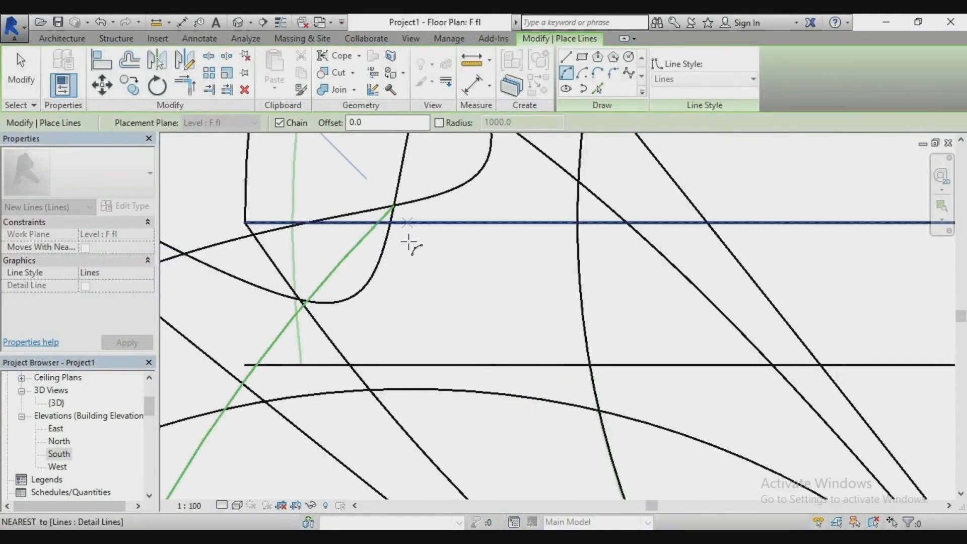
{"action": "scroll", "coordinate": [425, 279], "scroll_direction": "down", "scroll_amount": 5}
{"action": "scroll", "coordinate": [604, 272], "scroll_direction": "up", "scroll_amount": 5}
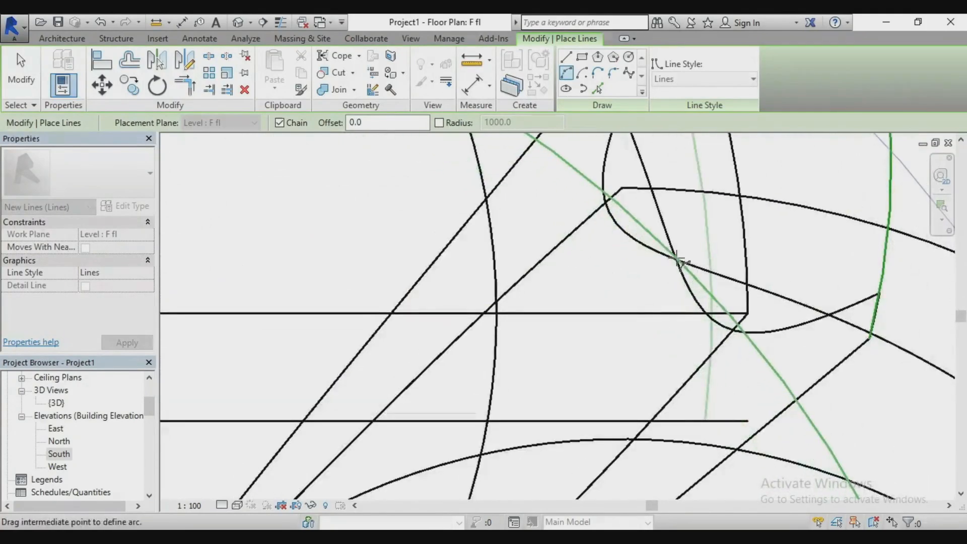
{"action": "left_click", "coordinate": [697, 209]}
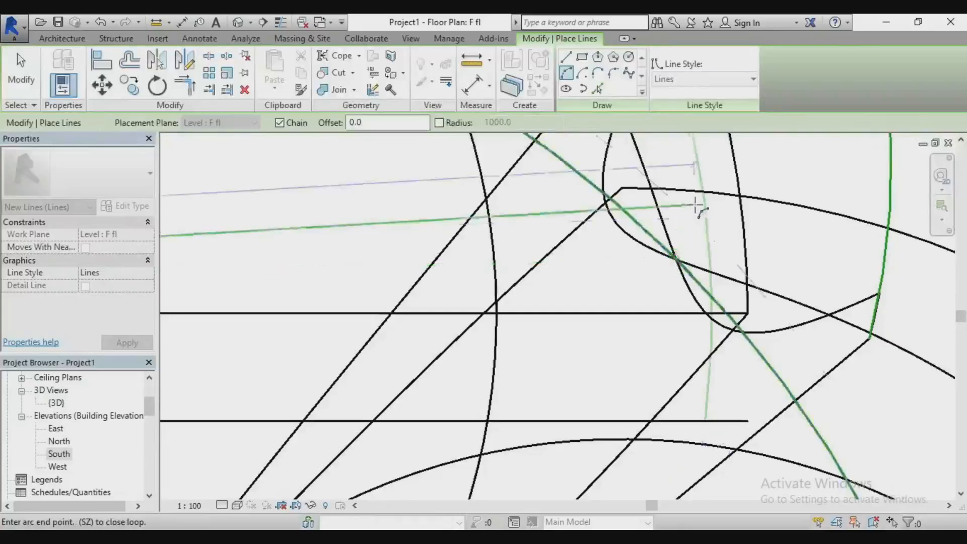
{"action": "scroll", "coordinate": [680, 309], "scroll_direction": "down", "scroll_amount": 4}
{"action": "scroll", "coordinate": [679, 307], "scroll_direction": "down", "scroll_amount": 4}
{"action": "key", "text": "Escape"}
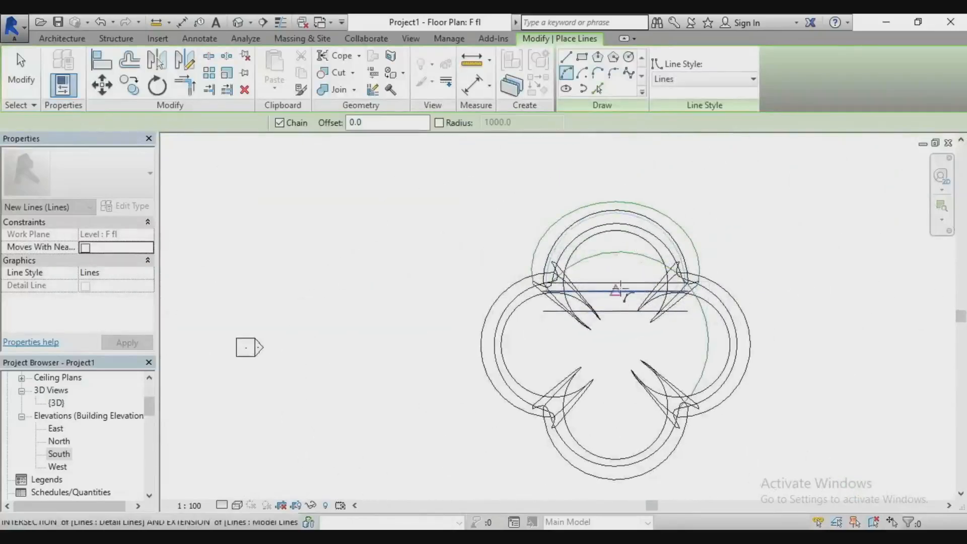
{"action": "key", "text": "Escape"}
- Set the radius of the new model arc to 5650, keeping it concentric
{"action": "left_click", "coordinate": [615, 263]}
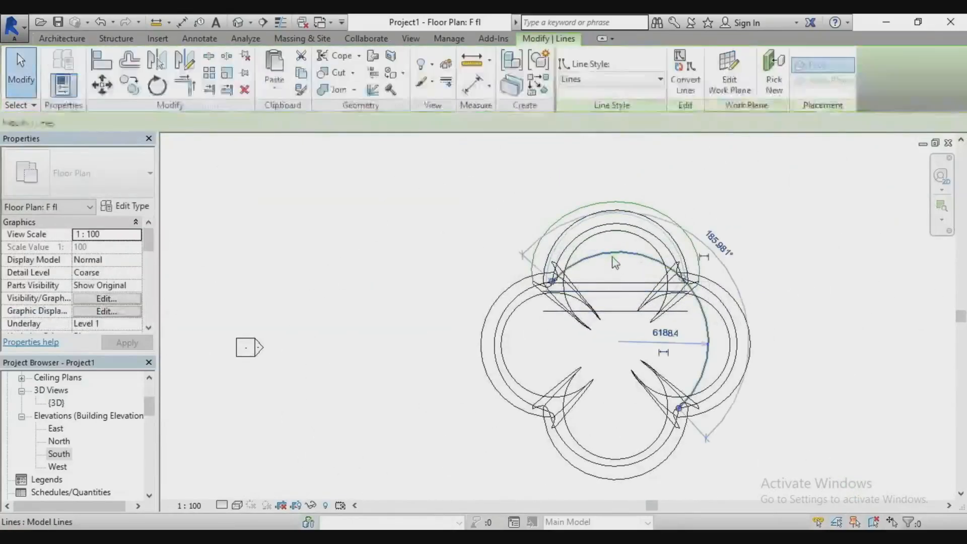
{"action": "left_click", "coordinate": [649, 328]}
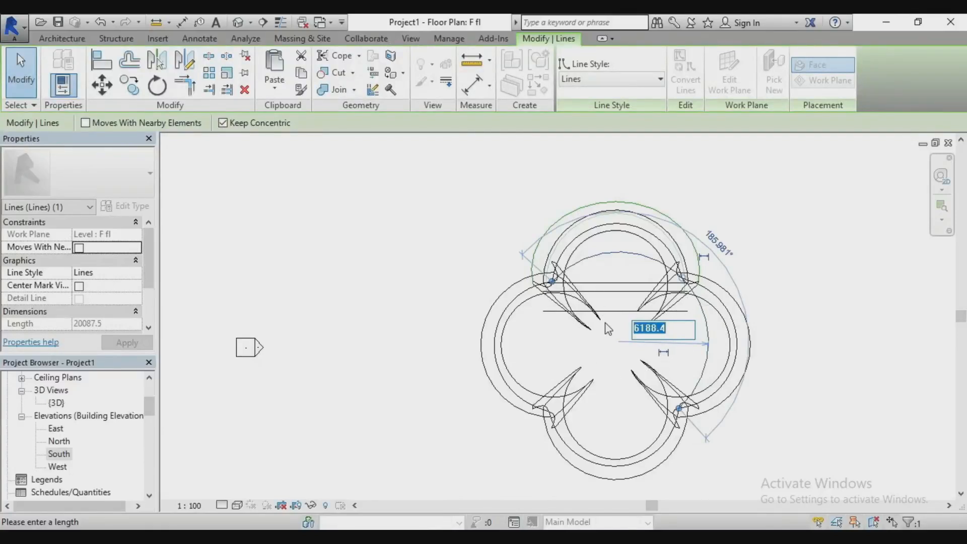
{"action": "type", "text": "5"}
{"action": "type", "text": "650"}
{"action": "key", "text": "Return"}
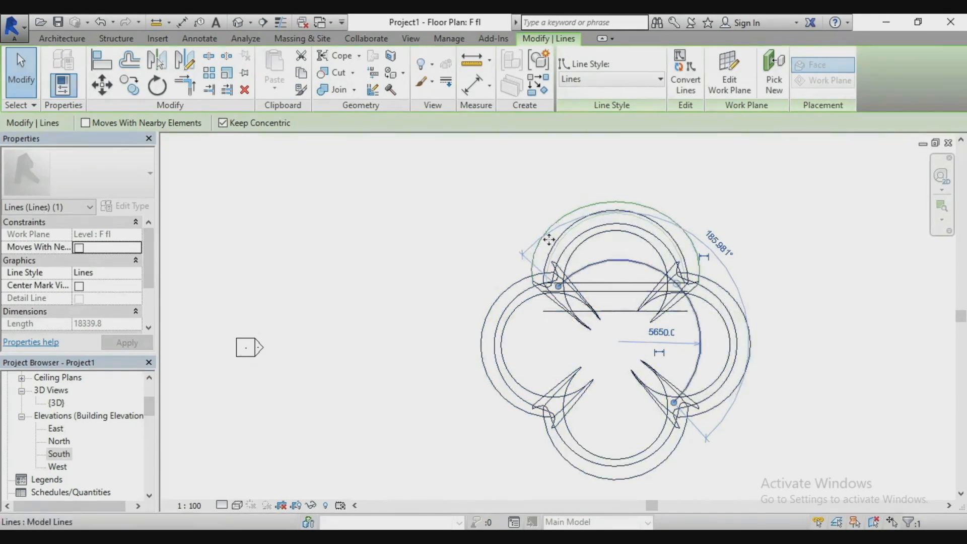
- Extend the 5650-radius arc's upper-left end to the lowest horizontal line's left endpoint and its other end past the lower-right petal junction
{"action": "scroll", "coordinate": [559, 299], "scroll_direction": "up", "scroll_amount": 4}
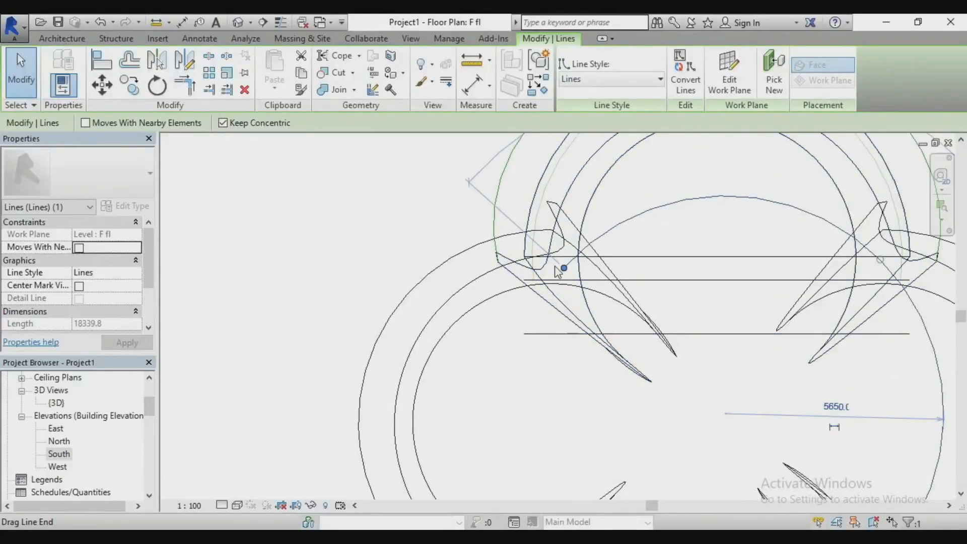
{"action": "left_click_drag", "start_coordinate": [563, 268], "coordinate": [557, 280]}
{"action": "left_click_drag", "start_coordinate": [532, 322], "coordinate": [524, 333]}
{"action": "scroll", "coordinate": [454, 158], "scroll_direction": "down", "scroll_amount": 3}
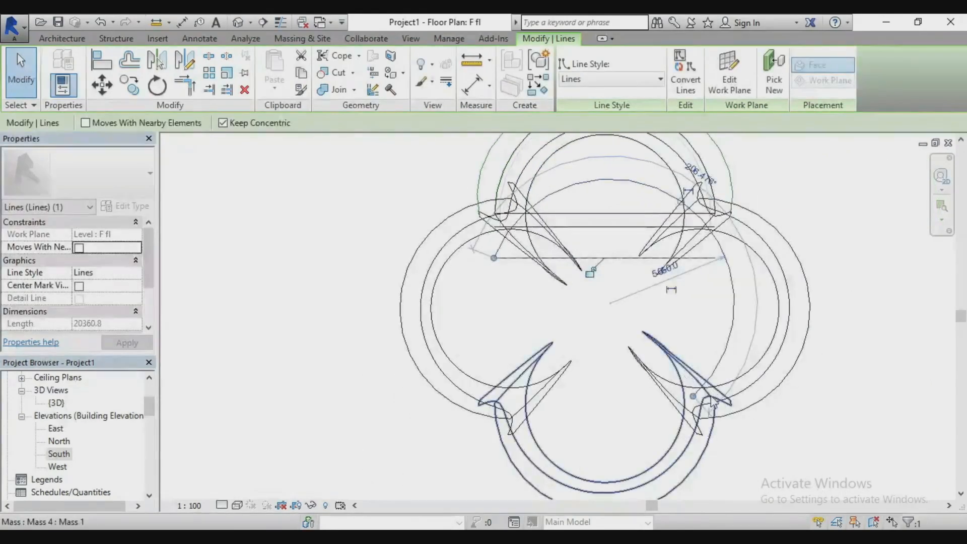
{"action": "left_click_drag", "start_coordinate": [694, 398], "coordinate": [627, 427]}
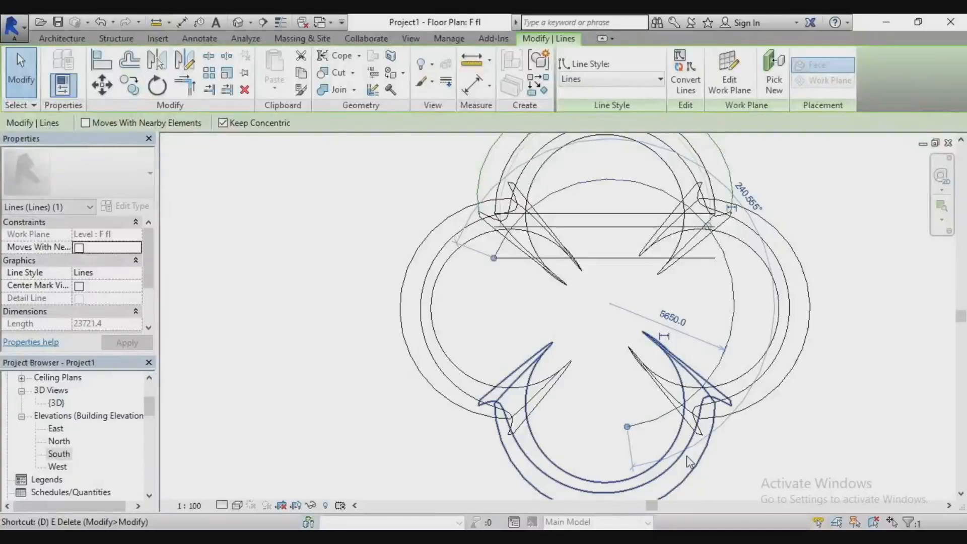
- Draw a diagonal detail line at 45 degrees from the arc's upper-left end down across the arc's lower-right portion
{"action": "key", "text": "d"}
{"action": "key", "text": "l"}
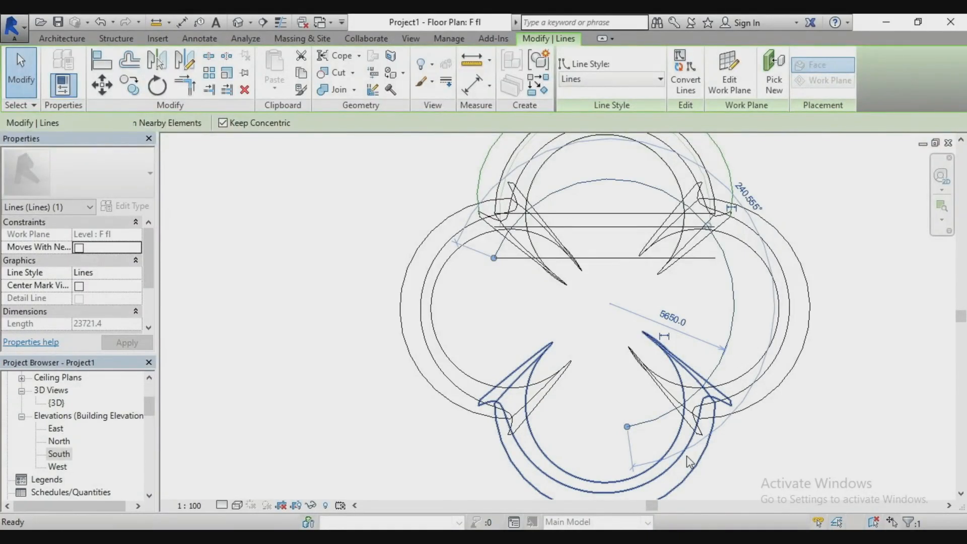
{"action": "left_click", "coordinate": [495, 257]}
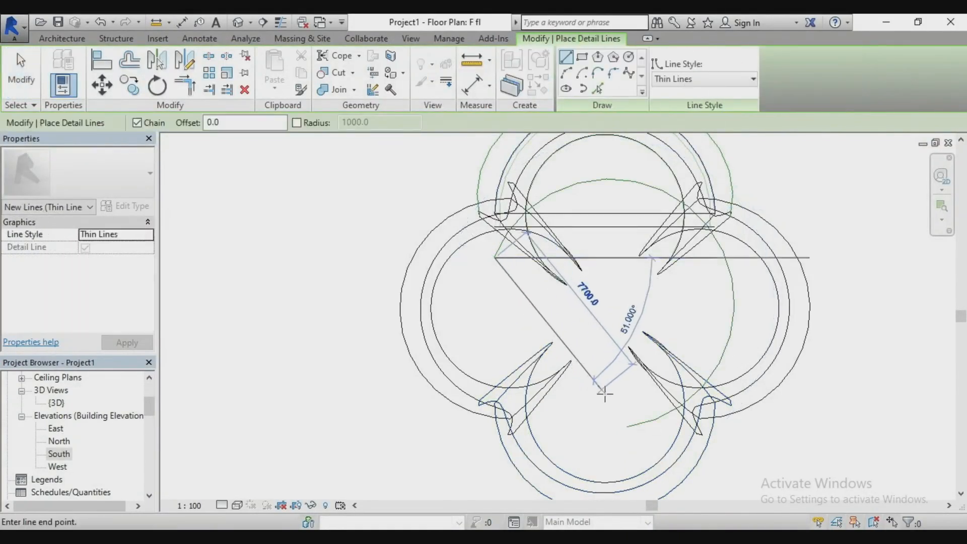
{"action": "left_click", "coordinate": [662, 425]}
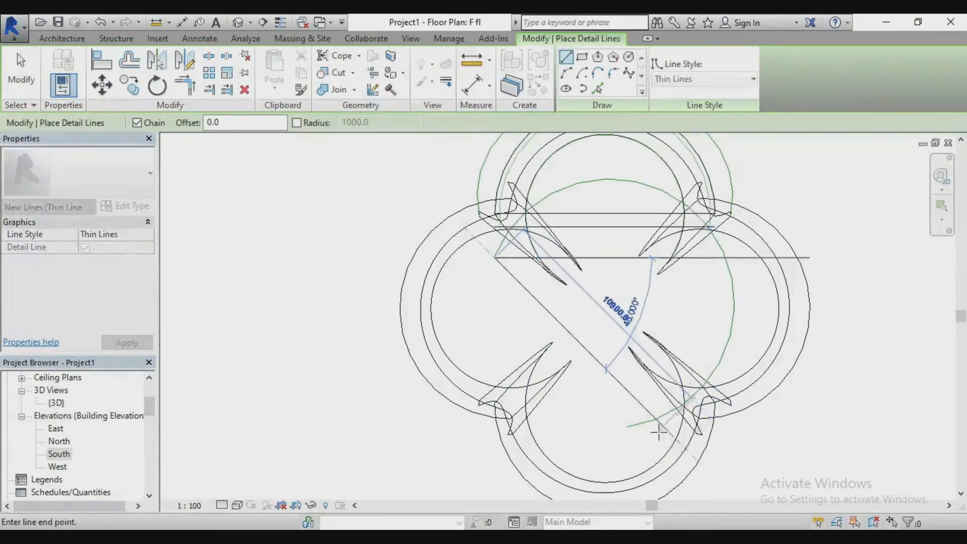
{"action": "key", "text": "Escape"}
{"action": "key", "text": "Escape"}
- Shorten the 5650-radius arc's lower end back to the diagonal detail line
{"action": "left_click", "coordinate": [636, 432]}
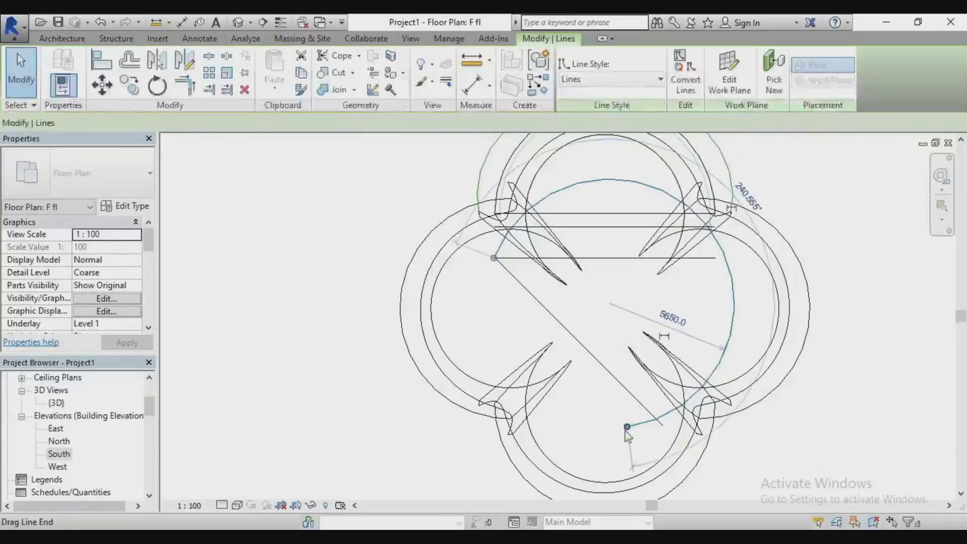
{"action": "left_click_drag", "start_coordinate": [626, 427], "coordinate": [656, 419]}
{"action": "left_click", "coordinate": [607, 338]}
{"action": "scroll", "coordinate": [608, 339], "scroll_direction": "down", "scroll_amount": 5}
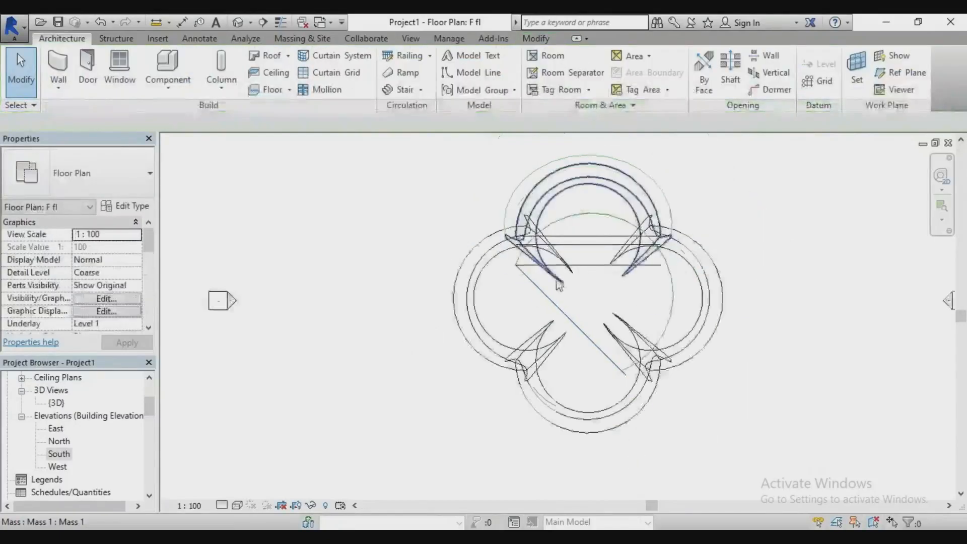
{"action": "scroll", "coordinate": [591, 361], "scroll_direction": "up", "scroll_amount": 5}
{"action": "scroll", "coordinate": [625, 373], "scroll_direction": "down", "scroll_amount": 3}
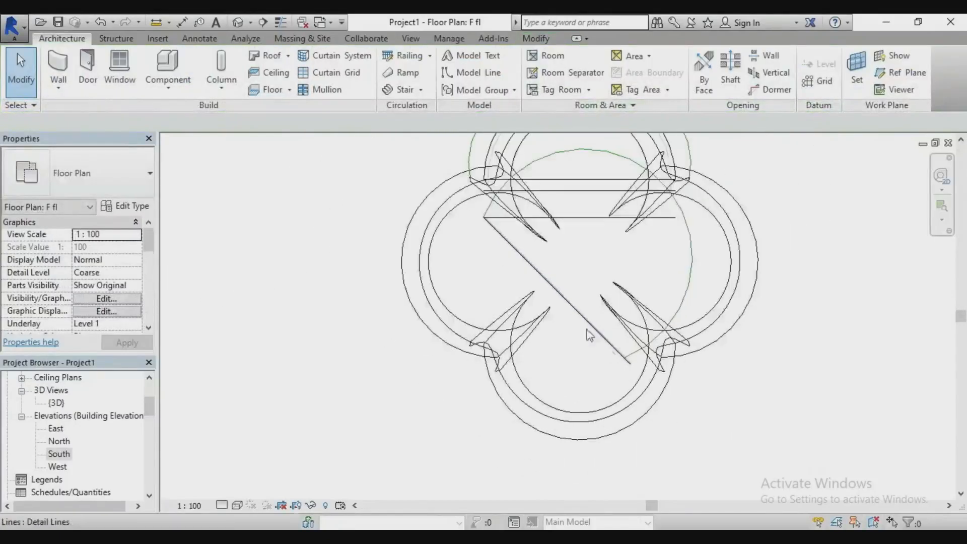
{"action": "scroll", "coordinate": [571, 308], "scroll_direction": "up", "scroll_amount": 2}
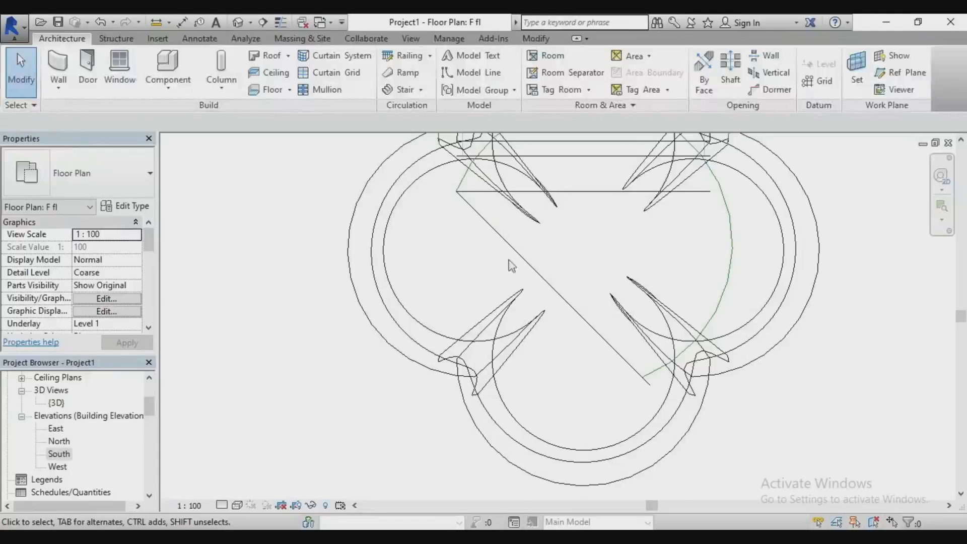
{"action": "scroll", "coordinate": [501, 232], "scroll_direction": "down", "scroll_amount": 3}
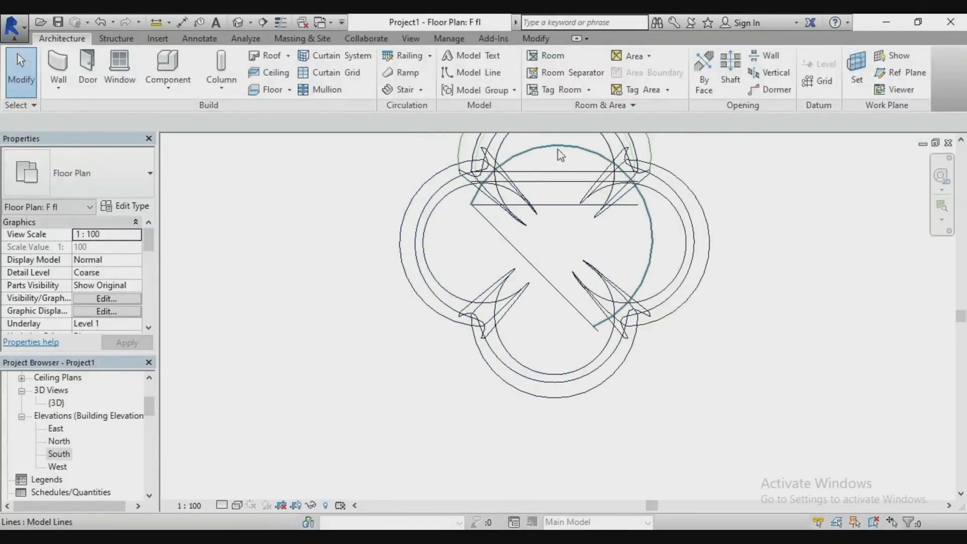
{"action": "left_click", "coordinate": [540, 153]}
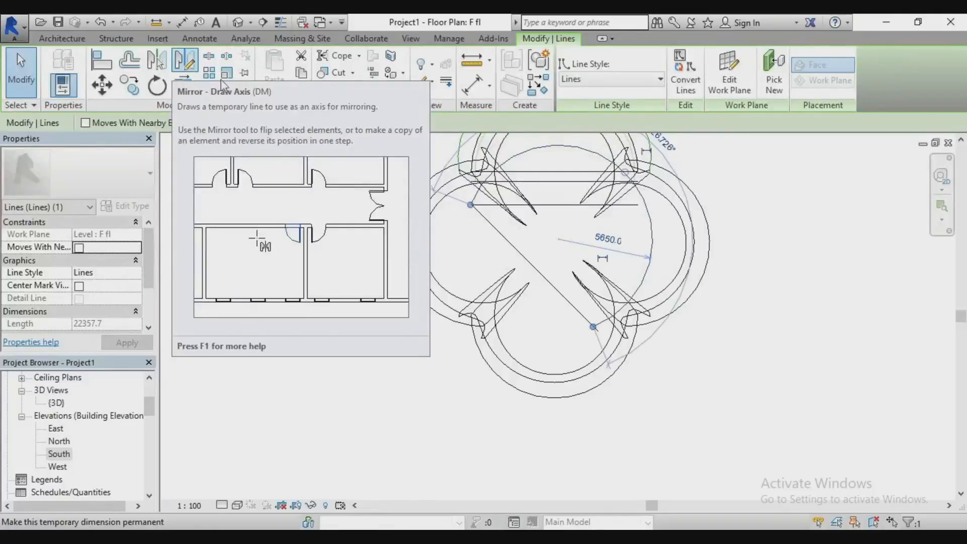
{"action": "key", "text": "Escape"}
{"action": "scroll", "coordinate": [554, 222], "scroll_direction": "down", "scroll_amount": 2}
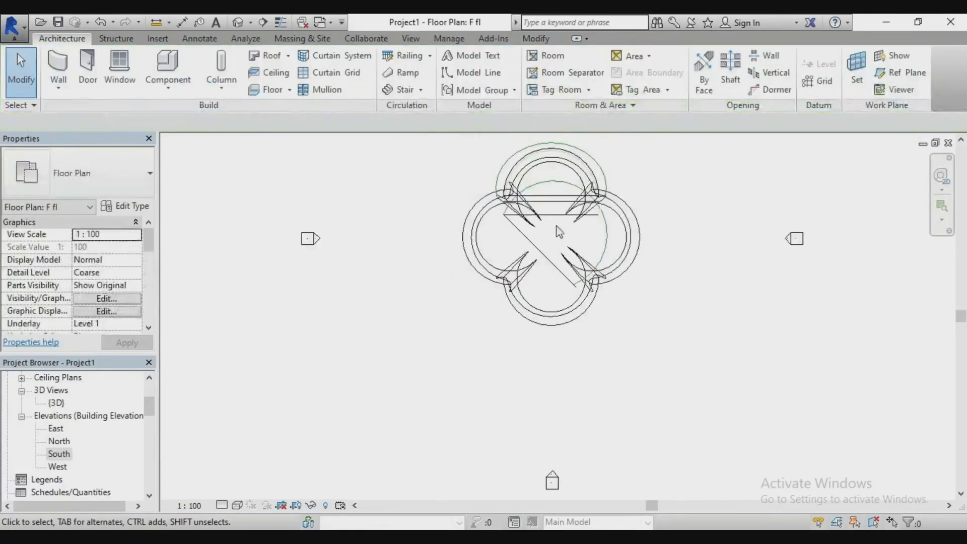
{"action": "scroll", "coordinate": [536, 174], "scroll_direction": "up", "scroll_amount": 2}
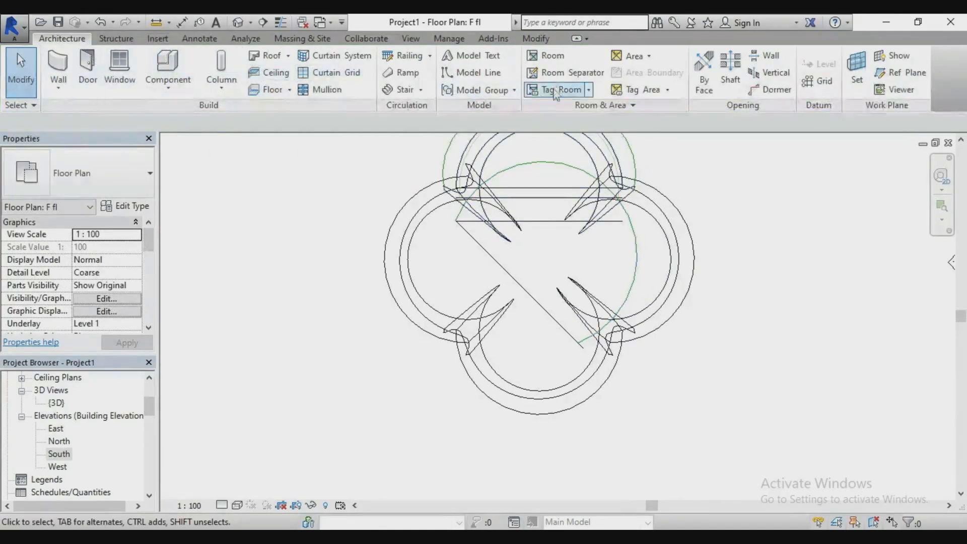
- Try a start-end-radius model arc between the inner-edge intersections of the upper-left and lower-right petal junctions, with a radius of about 4952
{"action": "left_click", "coordinate": [488, 74]}
{"action": "scroll", "coordinate": [493, 208], "scroll_direction": "up", "scroll_amount": 5}
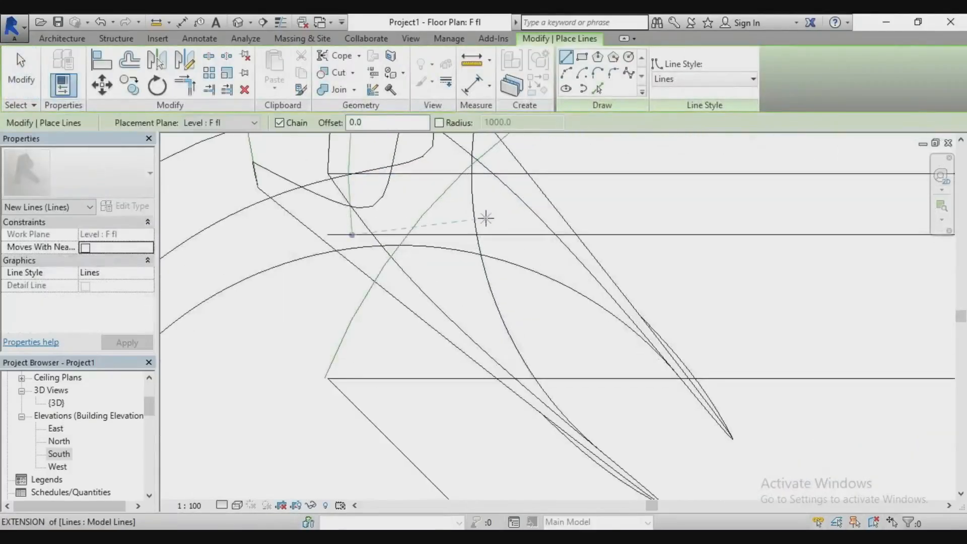
{"action": "scroll", "coordinate": [497, 262], "scroll_direction": "up", "scroll_amount": 2}
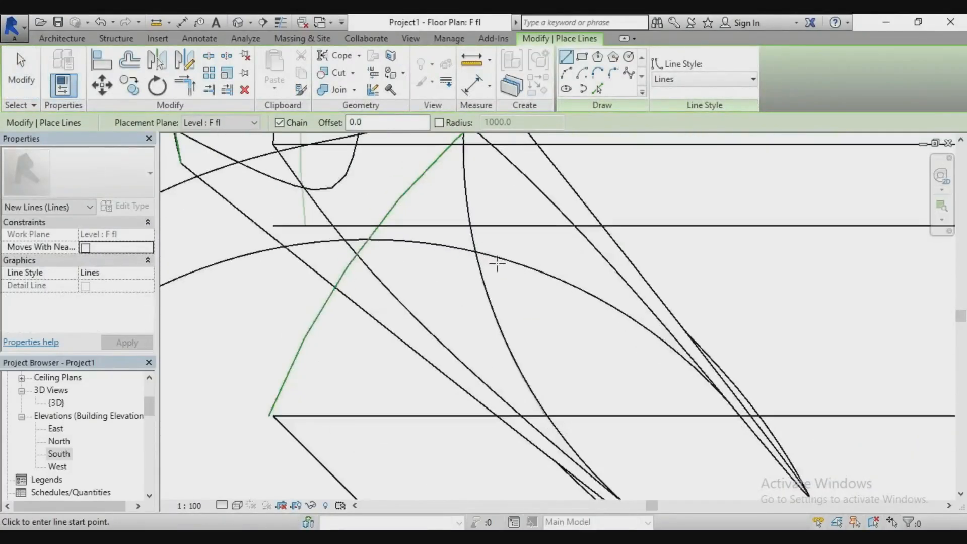
{"action": "left_click", "coordinate": [474, 252]}
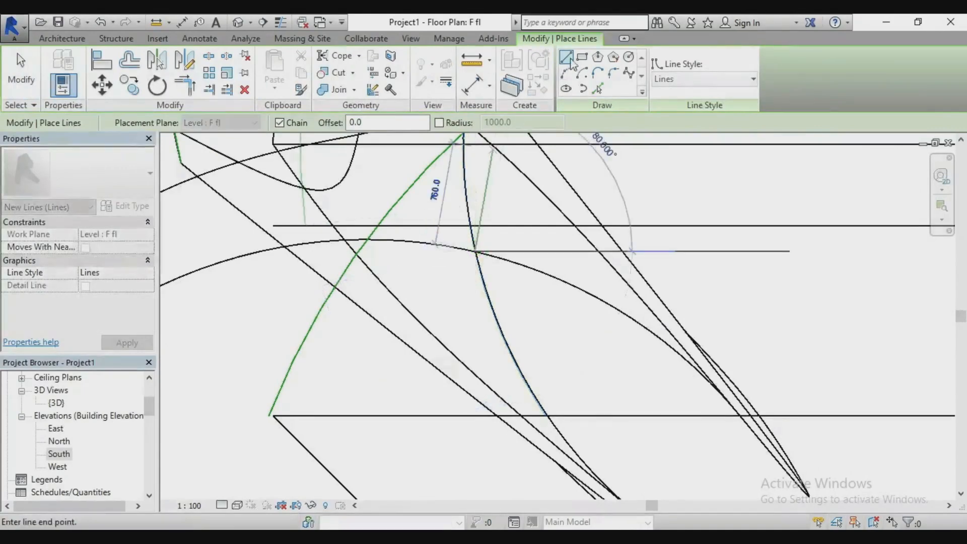
{"action": "left_click", "coordinate": [568, 73]}
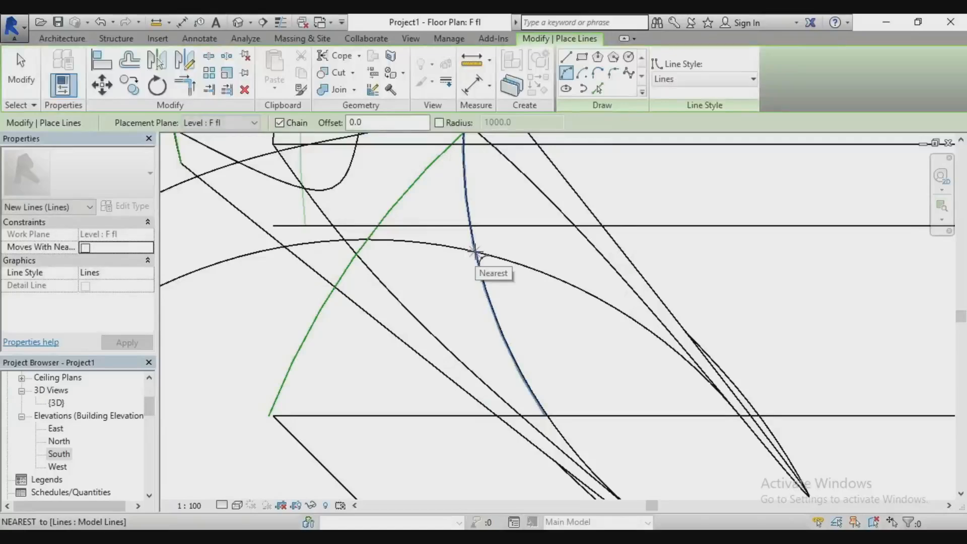
{"action": "scroll", "coordinate": [452, 220], "scroll_direction": "down", "scroll_amount": 5}
{"action": "scroll", "coordinate": [637, 429], "scroll_direction": "up", "scroll_amount": 6}
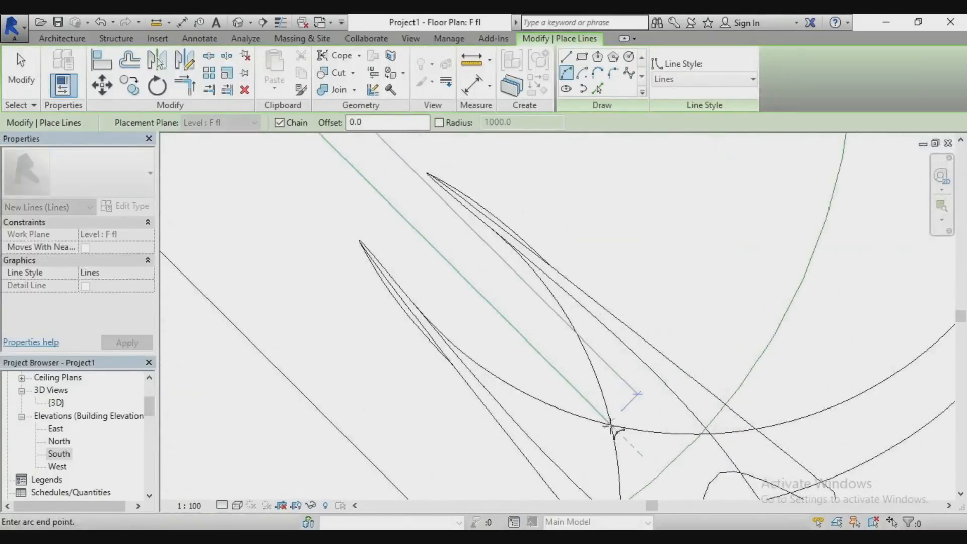
{"action": "left_click", "coordinate": [609, 423]}
{"action": "scroll", "coordinate": [611, 453], "scroll_direction": "down", "scroll_amount": 5}
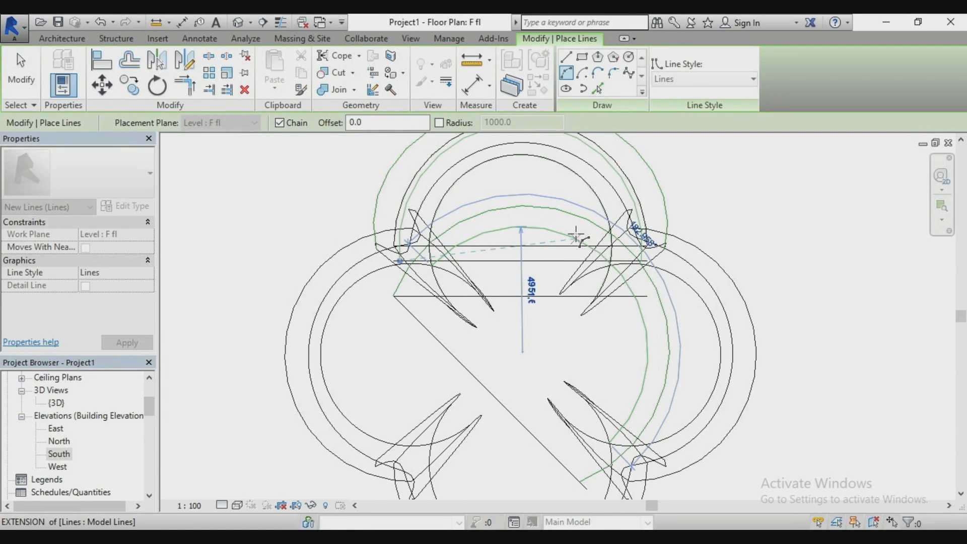
{"action": "left_click", "coordinate": [576, 236]}
{"action": "key", "text": "Escape"}
{"action": "key", "text": "Escape"}
- Try a radius of 5400 on the new inner model arc, and delete the arc
{"action": "left_click", "coordinate": [552, 229]}
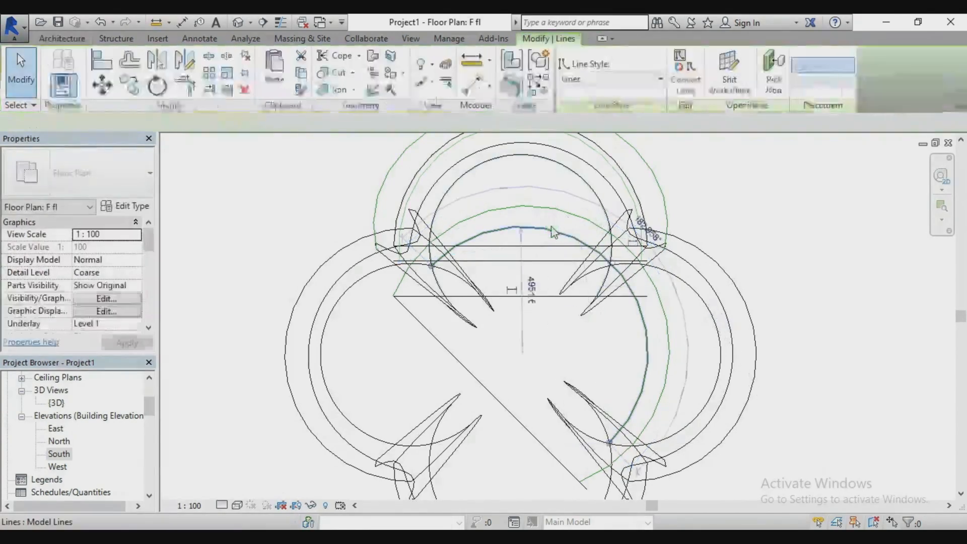
{"action": "left_click", "coordinate": [535, 285]}
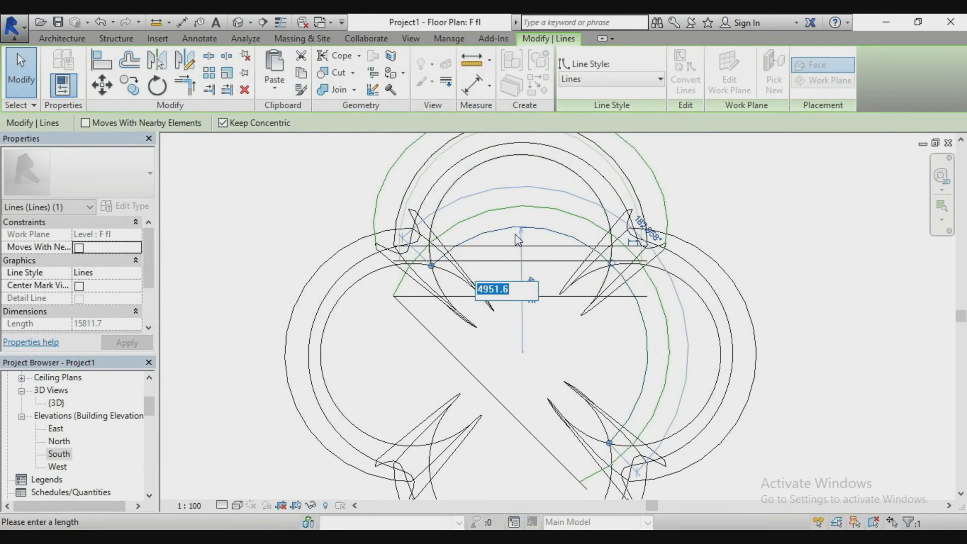
{"action": "type", "text": "400"}
{"action": "key", "text": "Return"}
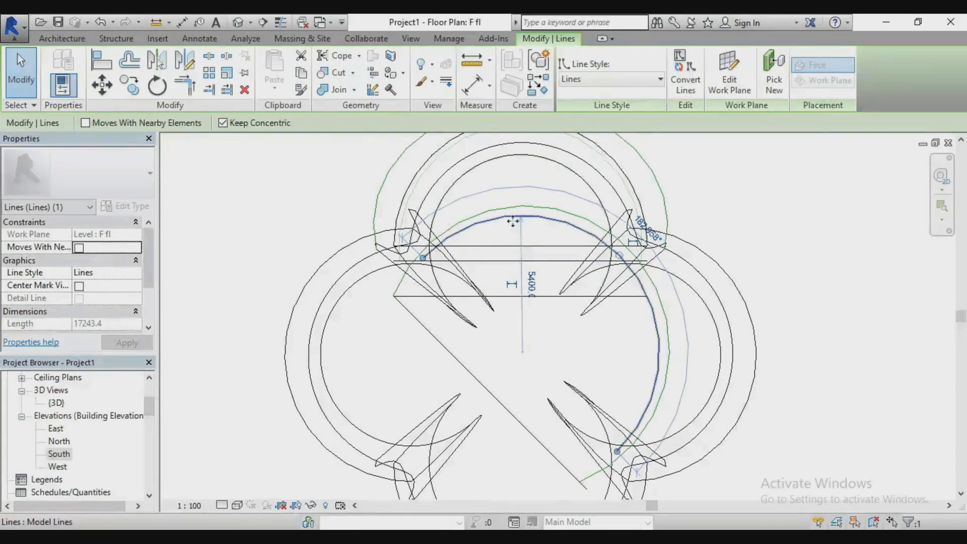
{"action": "key", "text": "Delete"}
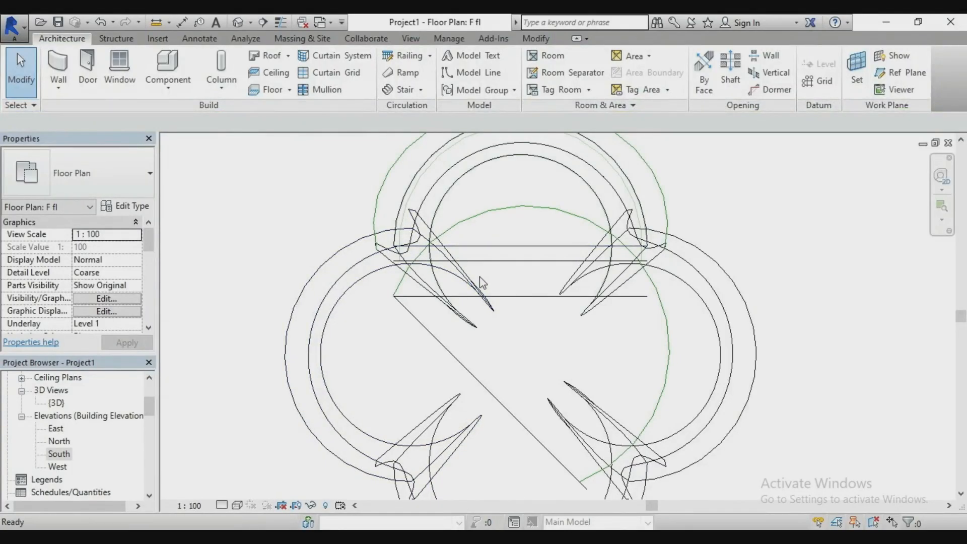
- Draw a start-end-radius model arc from the upper-left to the lower-right petal intersection through the upper-right one, with a radius of about 6188
{"action": "key", "text": "l"}
{"action": "key", "text": "i"}
{"action": "scroll", "coordinate": [419, 267], "scroll_direction": "up", "scroll_amount": 5}
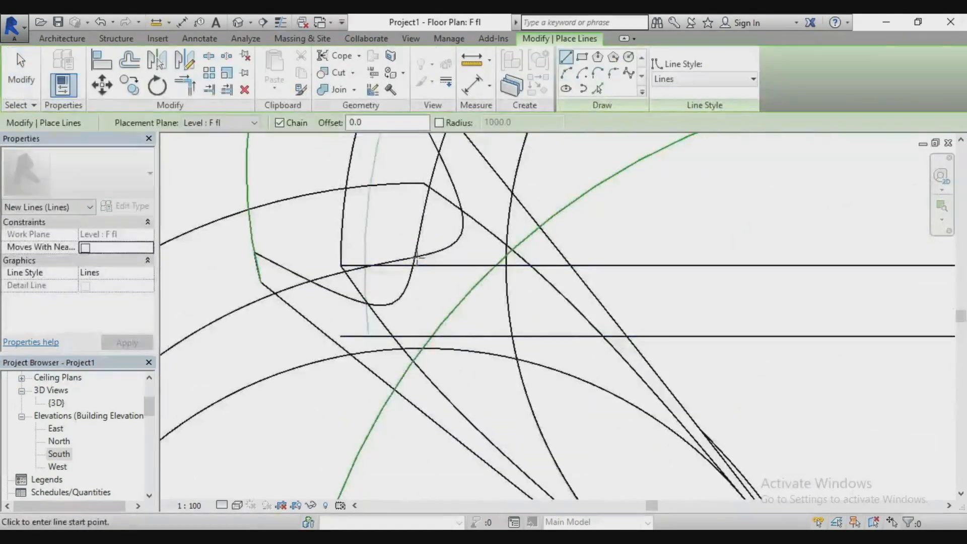
{"action": "left_click", "coordinate": [566, 73]}
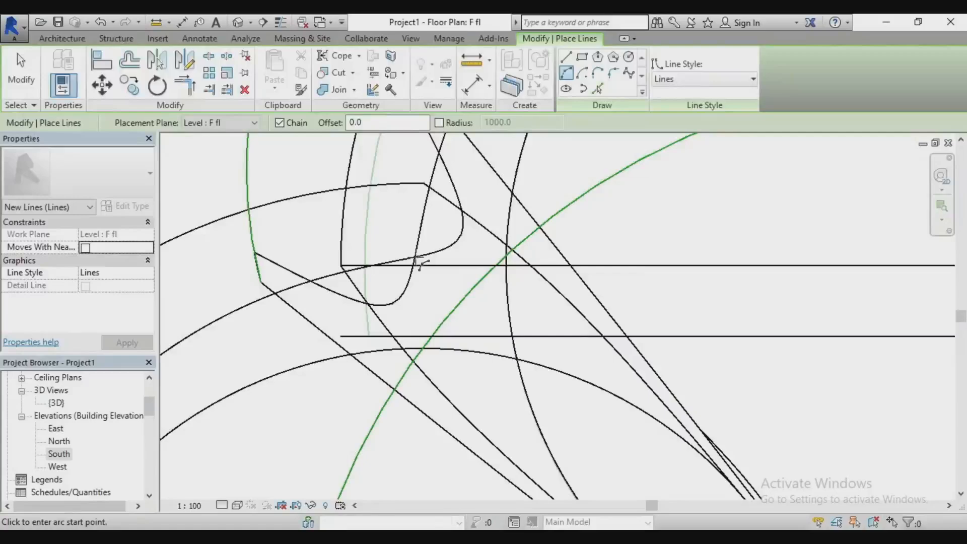
{"action": "scroll", "coordinate": [422, 264], "scroll_direction": "down", "scroll_amount": 6}
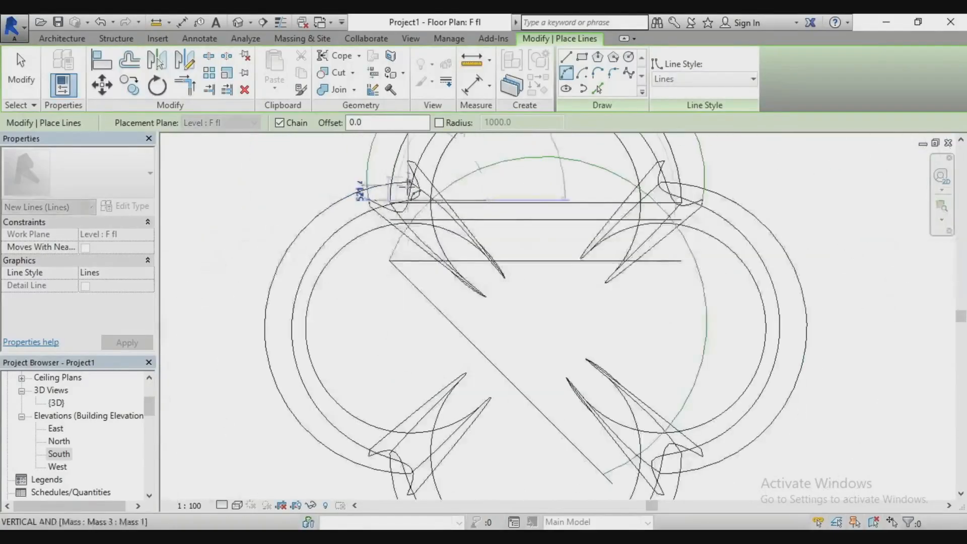
{"action": "scroll", "coordinate": [552, 332], "scroll_direction": "up", "scroll_amount": 6}
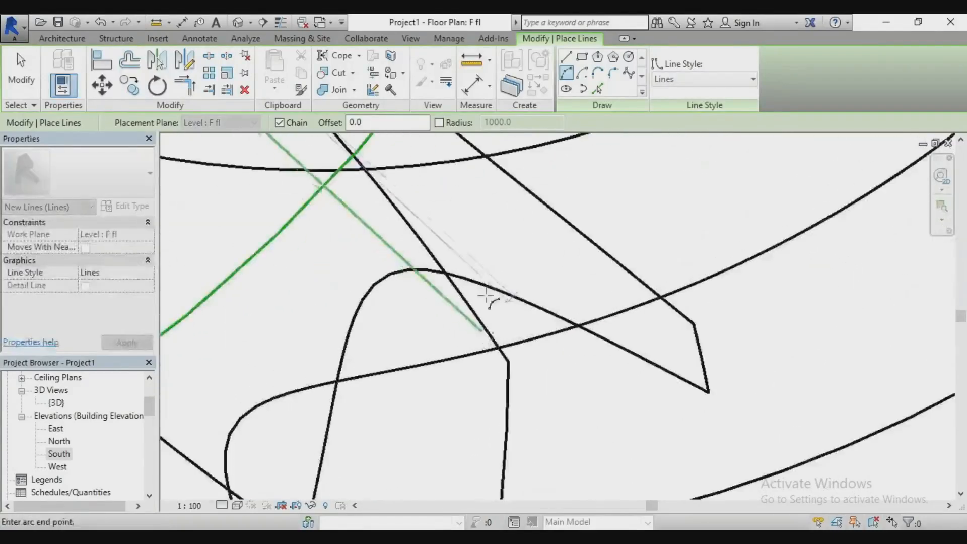
{"action": "scroll", "coordinate": [487, 363], "scroll_direction": "up", "scroll_amount": 2}
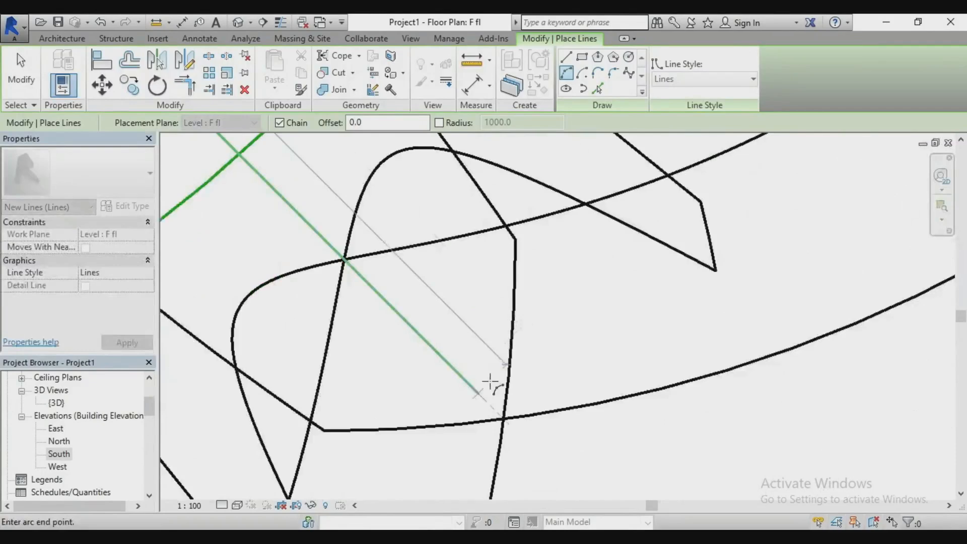
{"action": "left_click", "coordinate": [345, 260]}
{"action": "scroll", "coordinate": [491, 346], "scroll_direction": "down", "scroll_amount": 5}
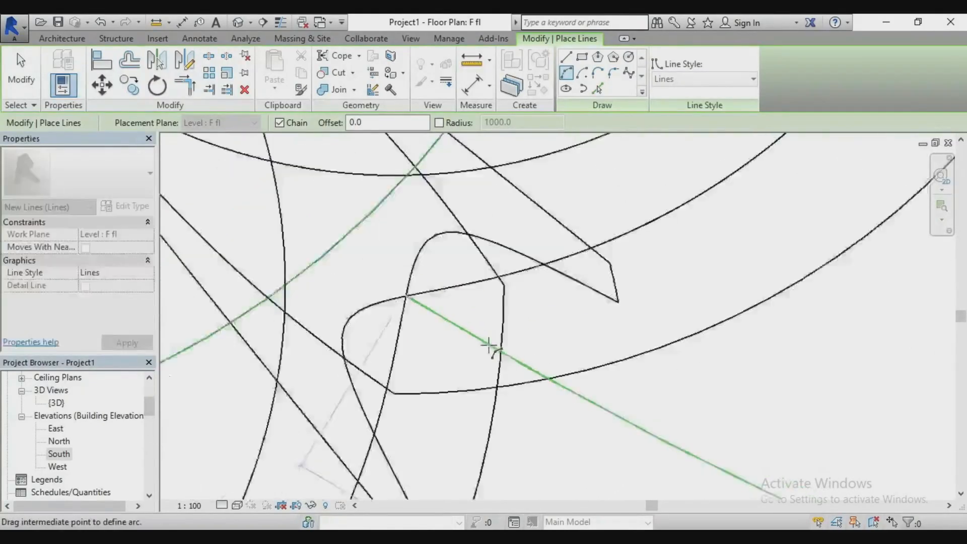
{"action": "scroll", "coordinate": [491, 348], "scroll_direction": "down", "scroll_amount": 1}
{"action": "scroll", "coordinate": [487, 181], "scroll_direction": "up", "scroll_amount": 5}
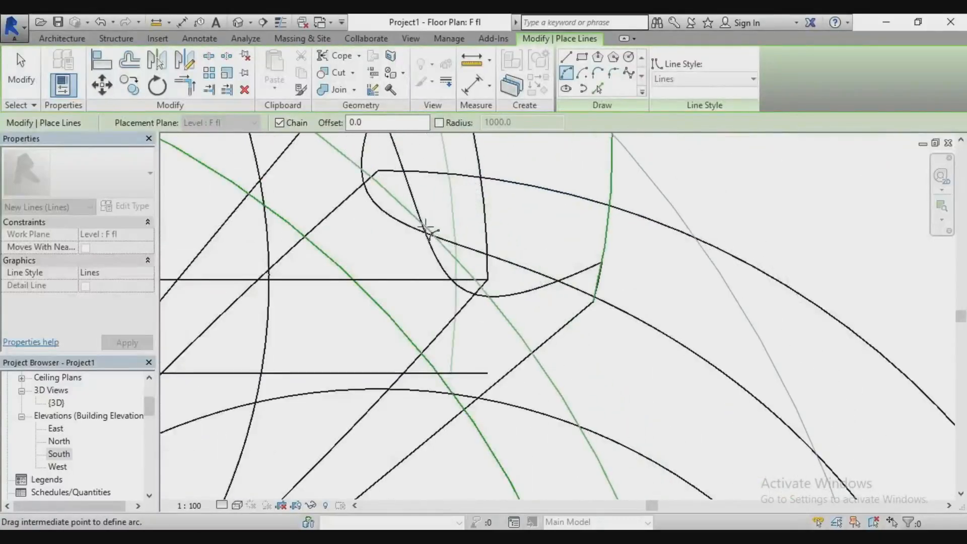
{"action": "left_click", "coordinate": [425, 234]}
{"action": "scroll", "coordinate": [566, 231], "scroll_direction": "down", "scroll_amount": 6}
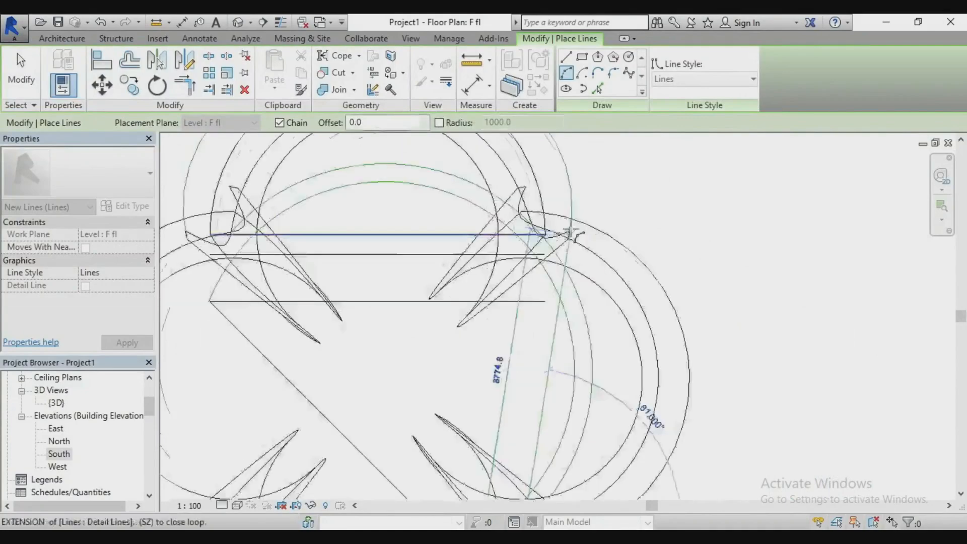
{"action": "key", "text": "Escape"}
{"action": "key", "text": "Escape"}
- Set the radius of the newly drawn model arc to 5400, keeping it concentric
{"action": "left_click", "coordinate": [448, 201]}
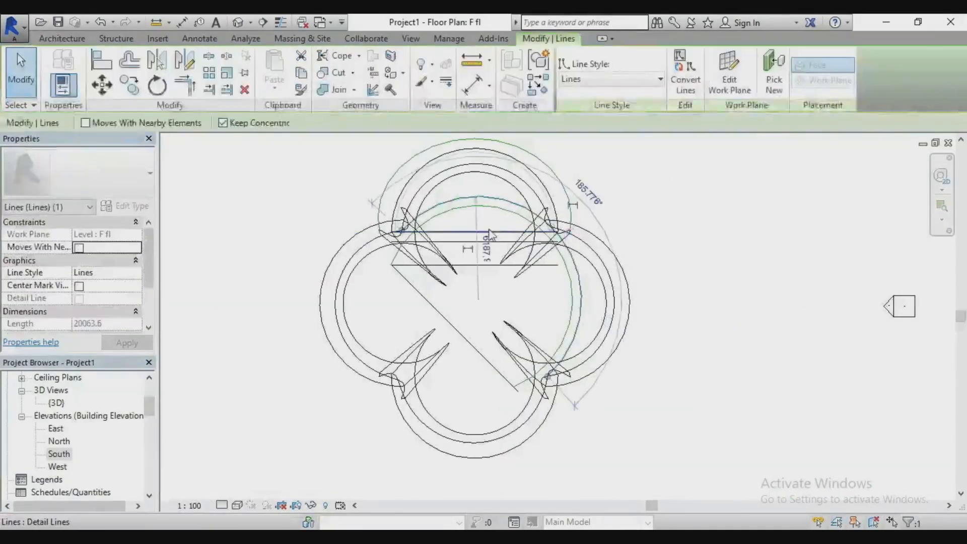
{"action": "left_click", "coordinate": [487, 242]}
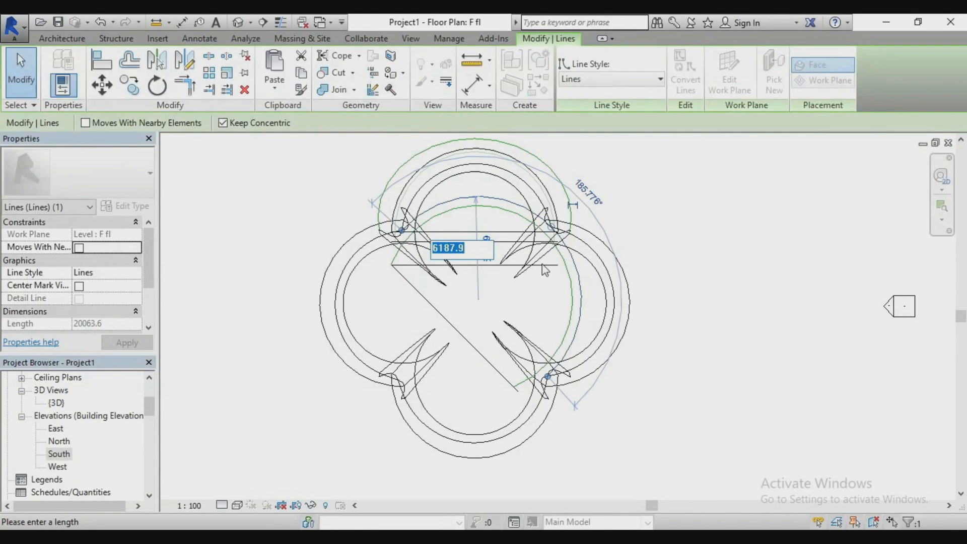
{"action": "type", "text": "5400"}
{"action": "key", "text": "Return"}
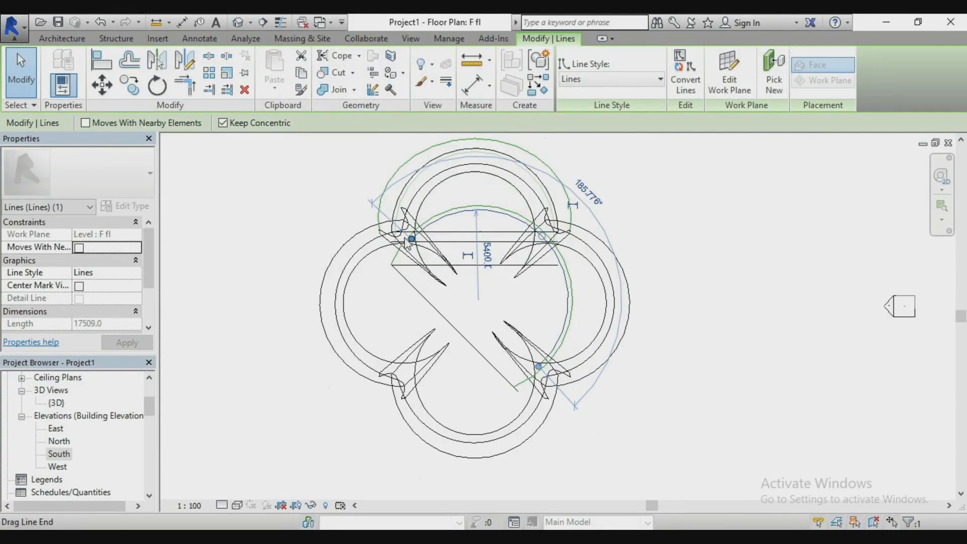
- Offset a copy of the diagonal detail line by 1200 and extend both ends of the 5400-radius arc to it
{"action": "scroll", "coordinate": [404, 237], "scroll_direction": "up", "scroll_amount": 2}
{"action": "left_click_drag", "start_coordinate": [410, 239], "coordinate": [402, 272]}
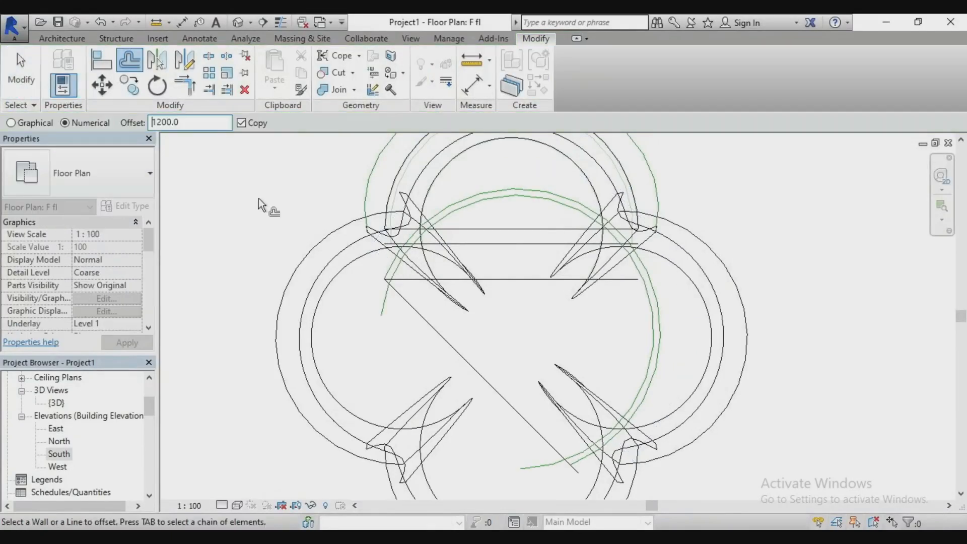
{"action": "left_click", "coordinate": [429, 331]}
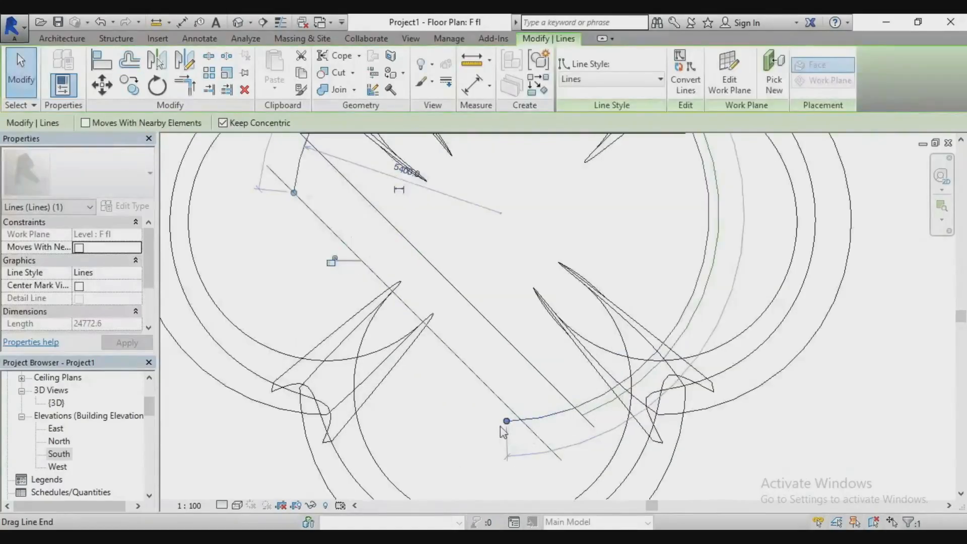
{"action": "scroll", "coordinate": [500, 426], "scroll_direction": "down", "scroll_amount": 3}
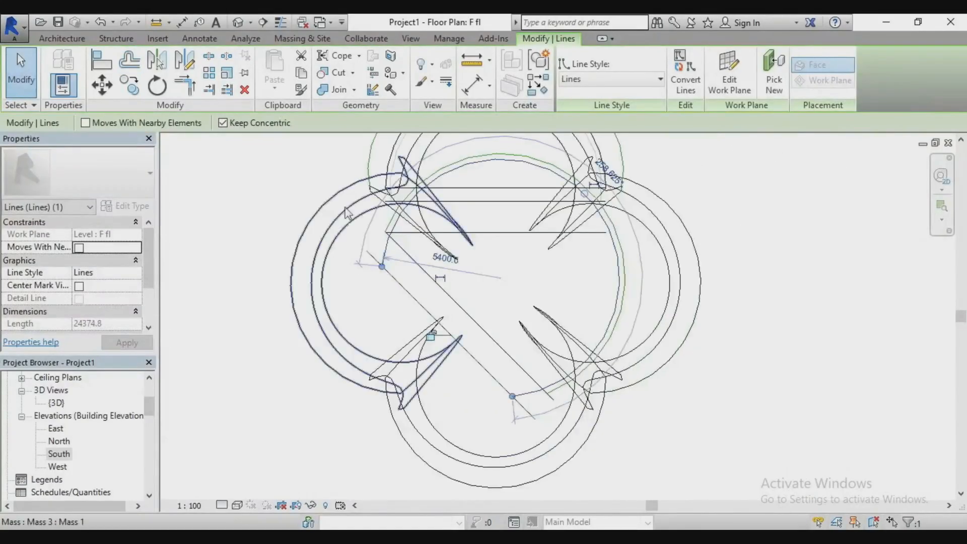
{"action": "key", "text": "Escape"}
- Assign the extended 5400-radius model arc to the work plane Reference Plane : r1
{"action": "left_click", "coordinate": [385, 257]}
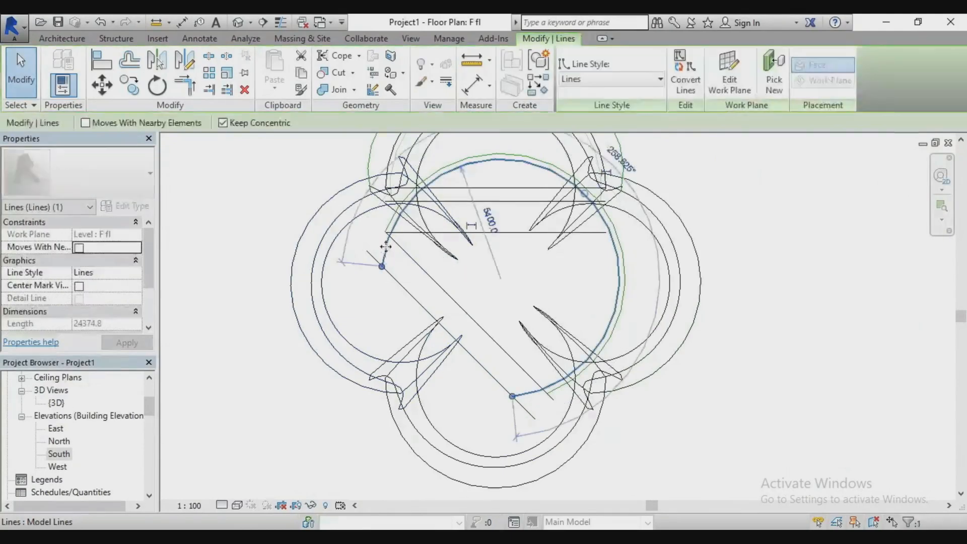
{"action": "left_click", "coordinate": [725, 87]}
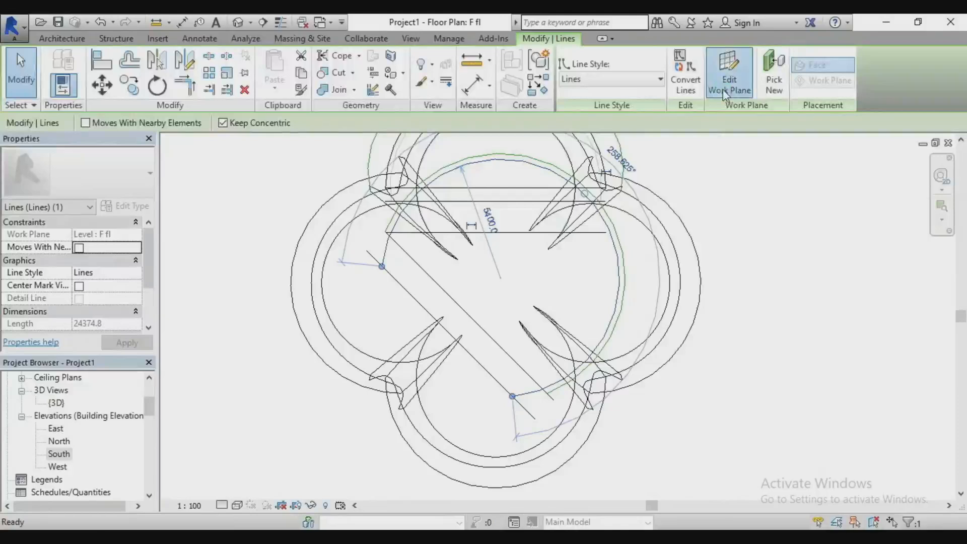
{"action": "left_click", "coordinate": [442, 276]}
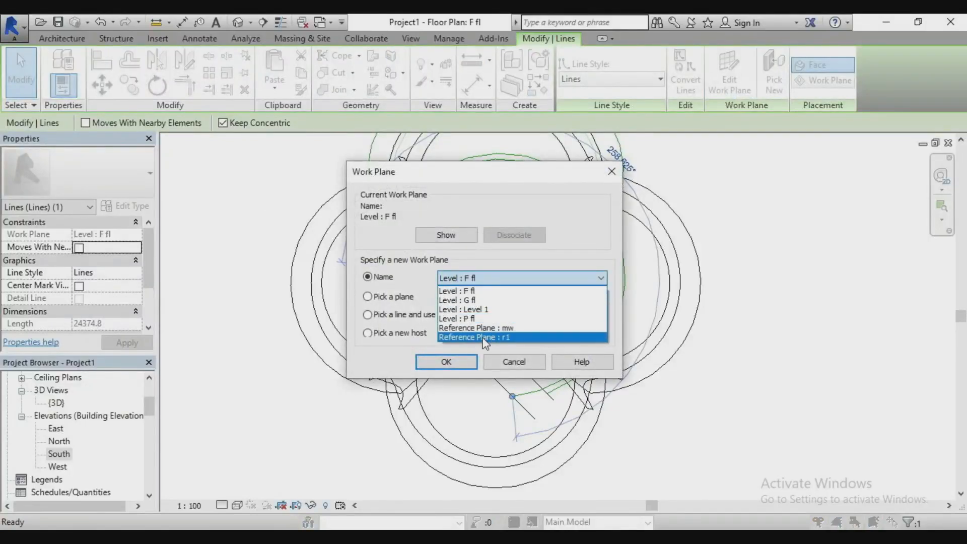
{"action": "left_click", "coordinate": [485, 338]}
{"action": "left_click", "coordinate": [446, 362]}
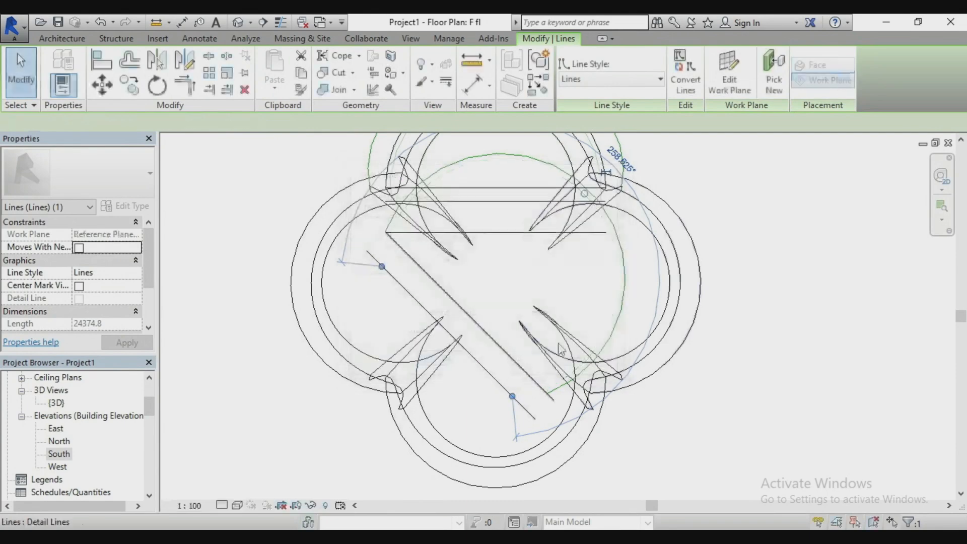
{"action": "left_click", "coordinate": [773, 342]}
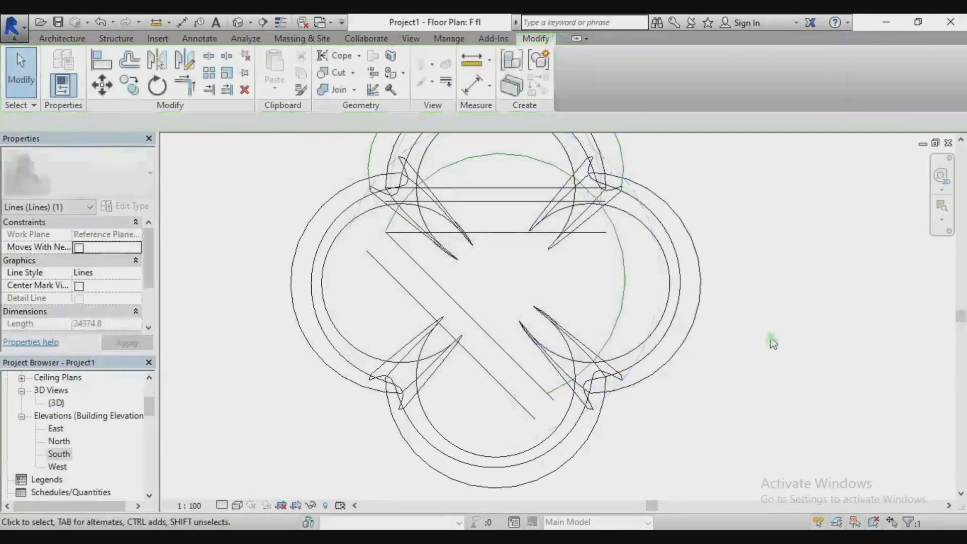
- Inspect the model arcs among the petal masses from several angles in the 3D view
{"action": "left_click", "coordinate": [238, 22]}
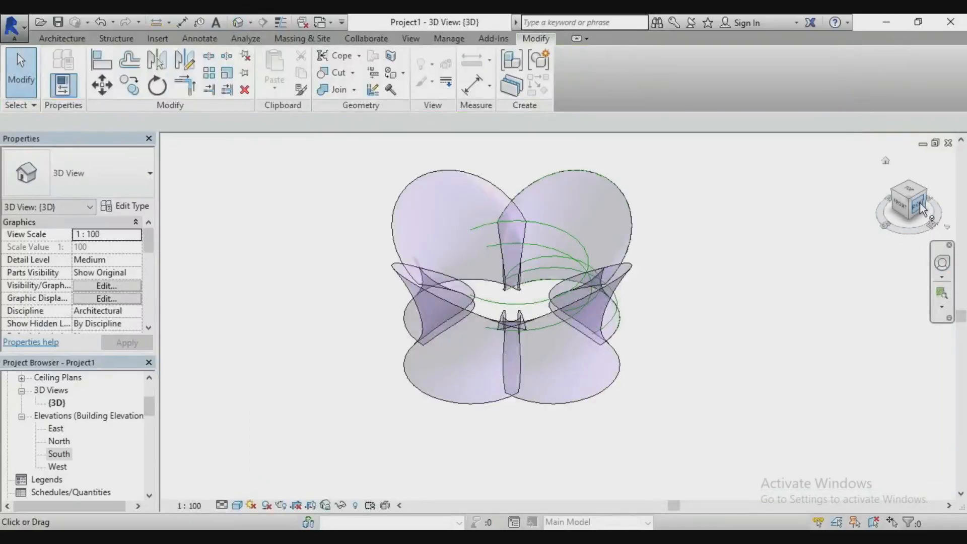
{"action": "mouse_move", "coordinate": [927, 196]}
{"action": "left_mouse_down"}
{"action": "mouse_move", "coordinate": [949, 177]}
{"action": "mouse_move", "coordinate": [939, 208]}
{"action": "left_mouse_up"}
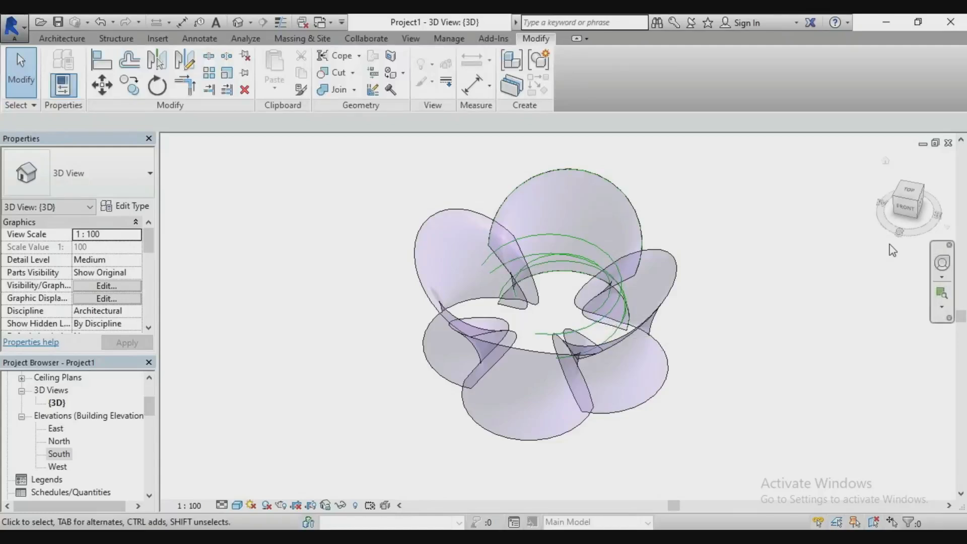
{"action": "mouse_move", "coordinate": [906, 210]}
{"action": "left_mouse_down"}
{"action": "mouse_move", "coordinate": [883, 203]}
{"action": "mouse_move", "coordinate": [904, 206]}
{"action": "left_mouse_up"}
{"action": "middle_click_drag", "start_coordinate": [568, 254], "coordinate": [519, 251], "text": "shift"}
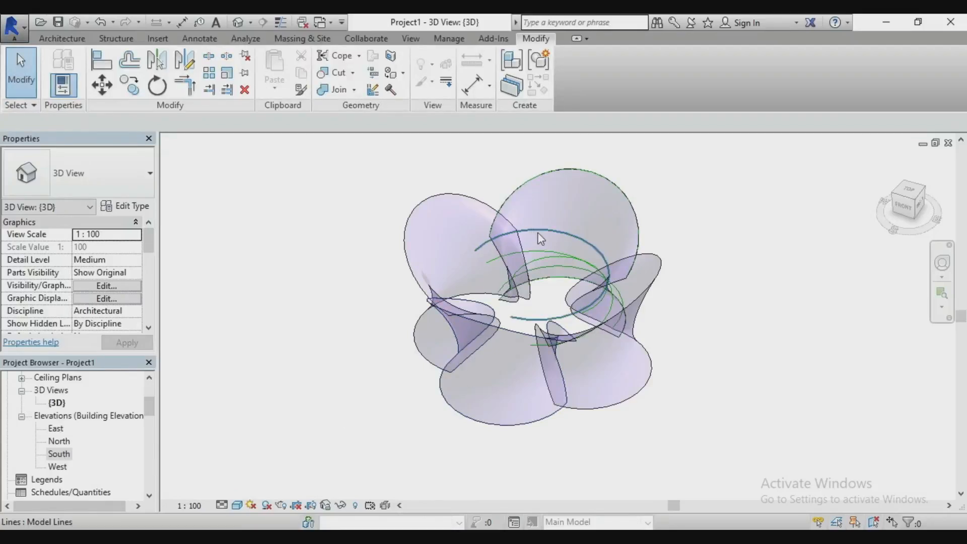
{"action": "scroll", "coordinate": [86, 446], "scroll_direction": "up", "scroll_amount": 1}
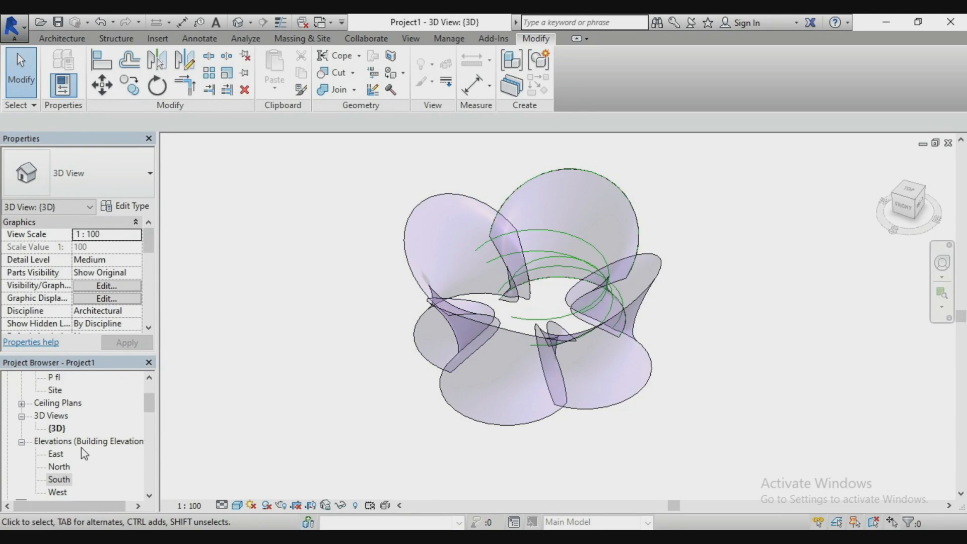
- Place a building elevation marker outside the lower-right petal junction on the Site floor plan
{"action": "double_click", "coordinate": [55, 390]}
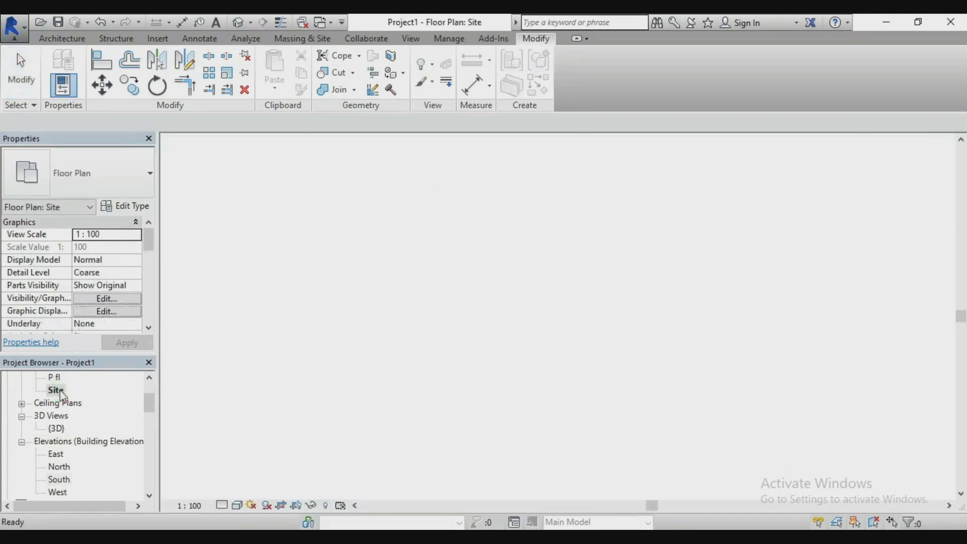
{"action": "scroll", "coordinate": [625, 272], "scroll_direction": "up", "scroll_amount": 2}
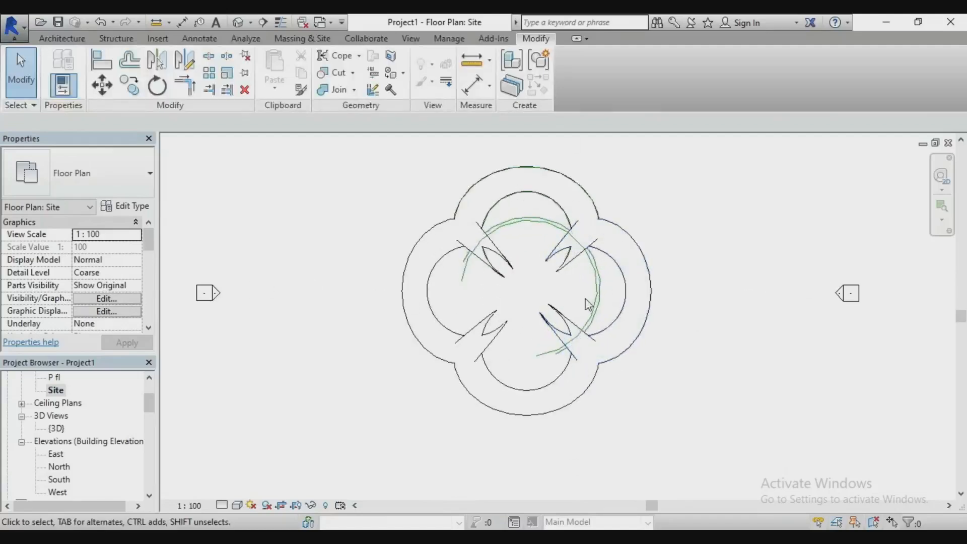
{"action": "scroll", "coordinate": [611, 276], "scroll_direction": "up", "scroll_amount": 3}
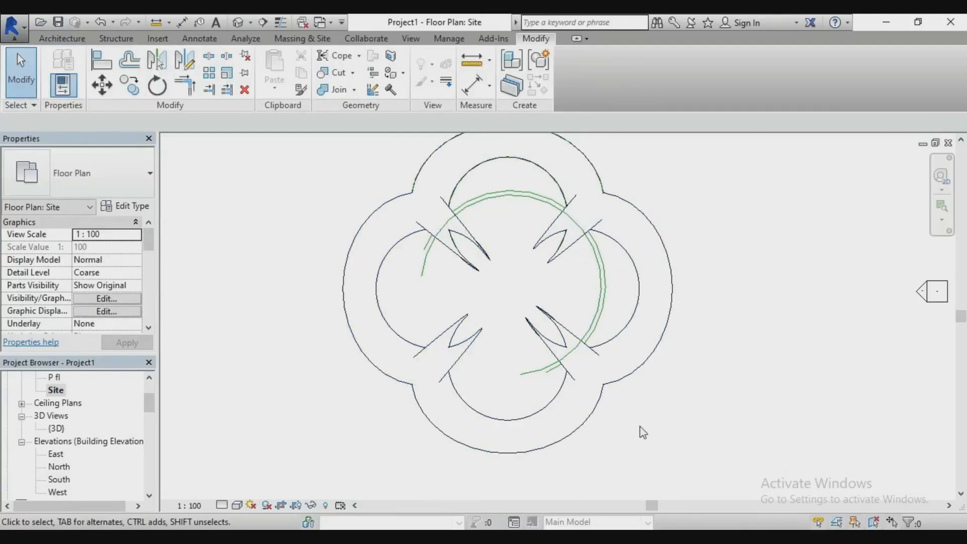
{"action": "scroll", "coordinate": [584, 342], "scroll_direction": "down", "scroll_amount": 1}
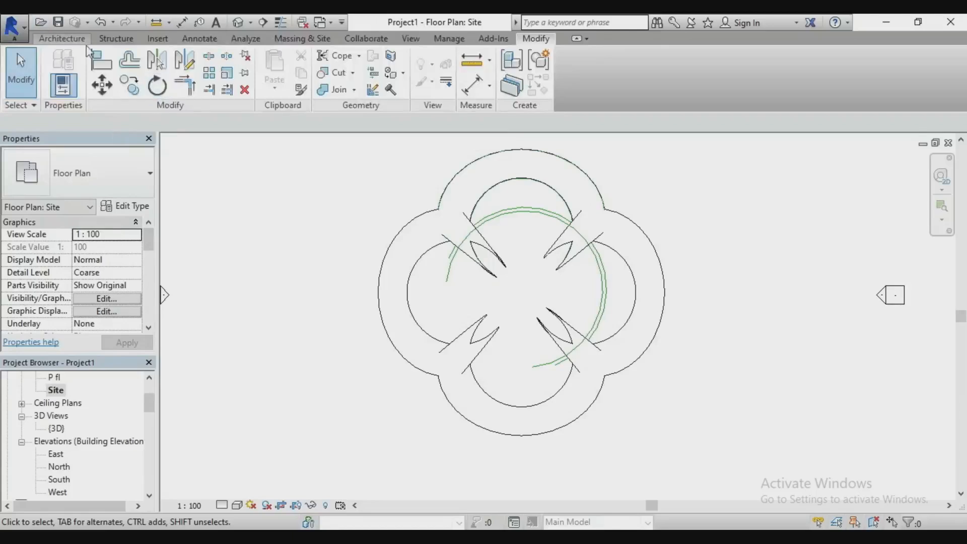
{"action": "left_click", "coordinate": [410, 39]}
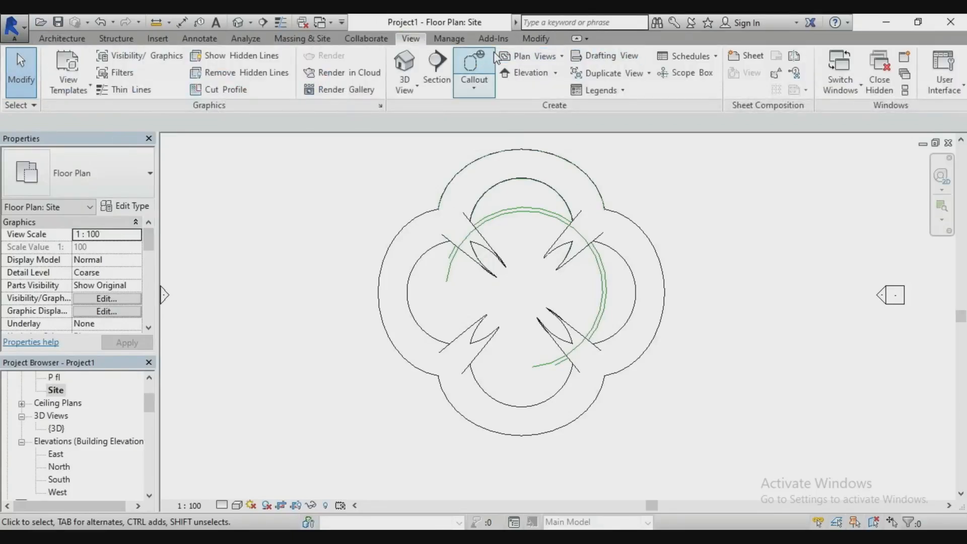
{"action": "left_click", "coordinate": [528, 80]}
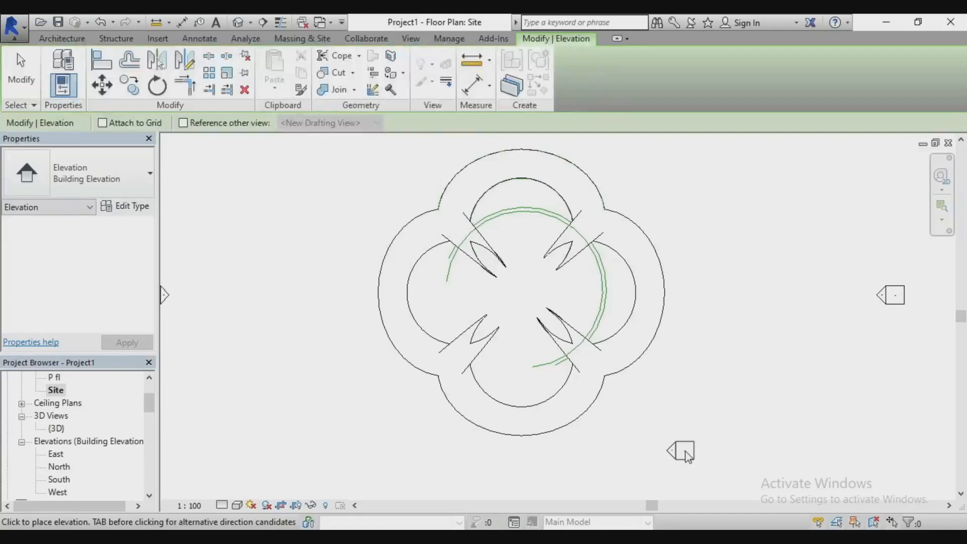
{"action": "left_click", "coordinate": [686, 452]}
{"action": "key", "text": "Escape"}
{"action": "key", "text": "Escape"}
{"action": "scroll", "coordinate": [674, 383], "scroll_direction": "down", "scroll_amount": 2}
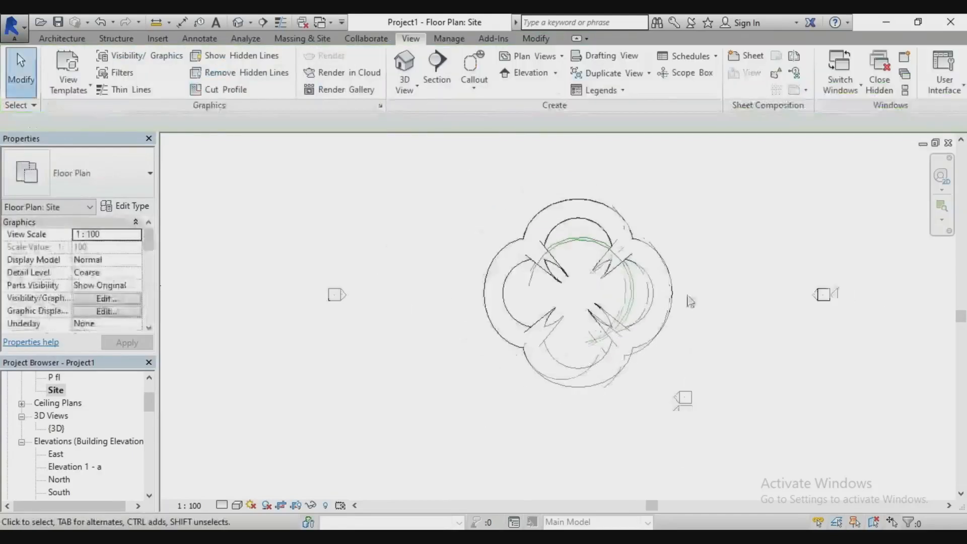
- Rotate the new elevation marker 45° so it faces the centre of the petal masses
{"action": "left_click_drag", "start_coordinate": [660, 368], "coordinate": [737, 426]}
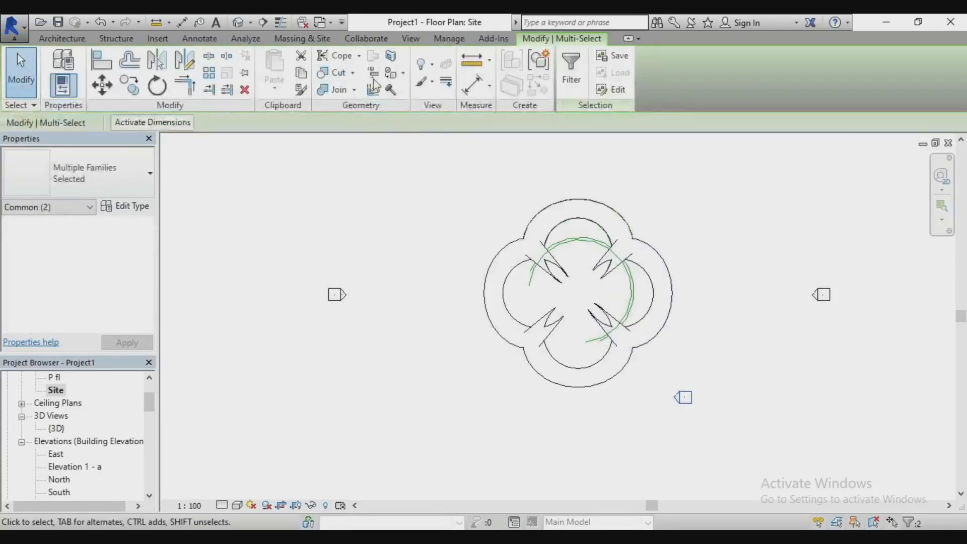
{"action": "left_click", "coordinate": [157, 86]}
{"action": "scroll", "coordinate": [639, 402], "scroll_direction": "up", "scroll_amount": 2}
{"action": "left_click", "coordinate": [643, 401]}
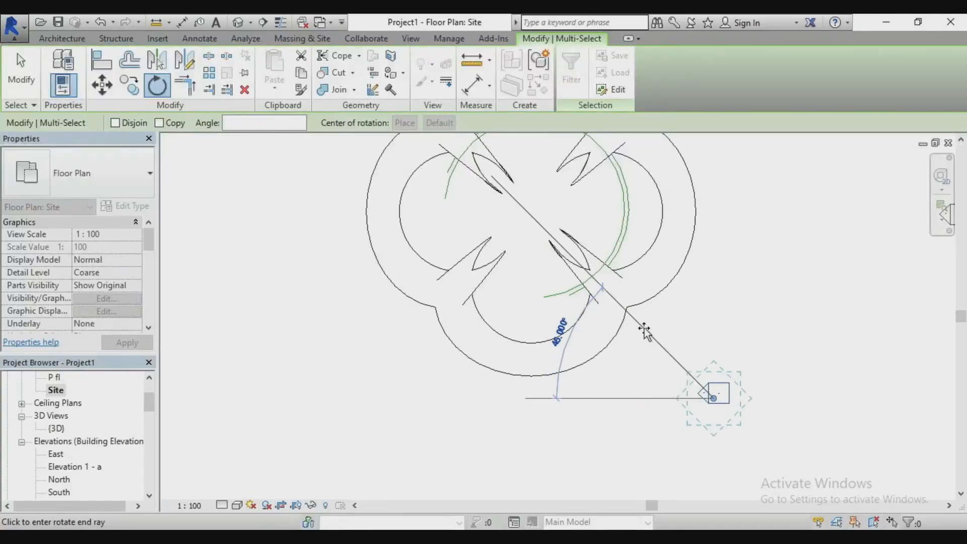
{"action": "scroll", "coordinate": [644, 331], "scroll_direction": "up", "scroll_amount": 2}
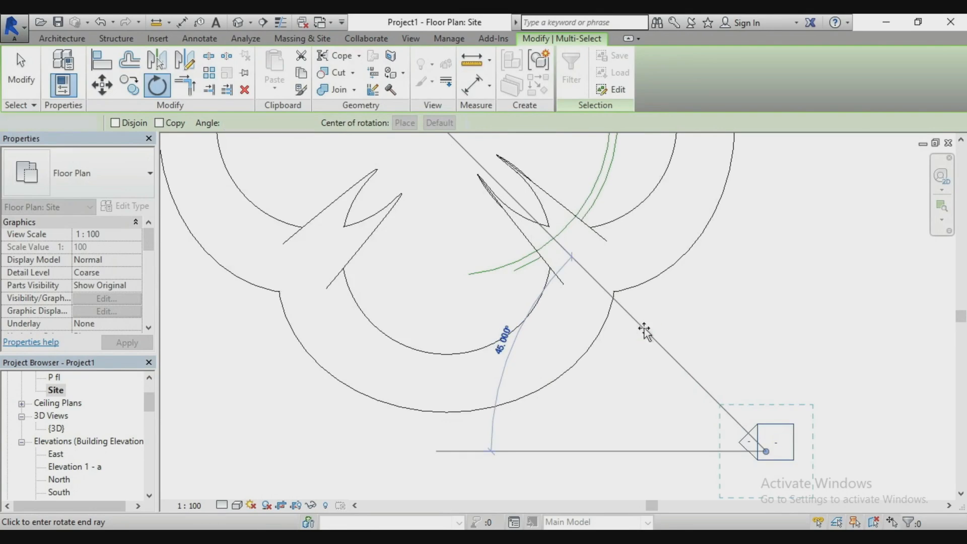
{"action": "left_click", "coordinate": [644, 331]}
{"action": "scroll", "coordinate": [649, 347], "scroll_direction": "down", "scroll_amount": 3}
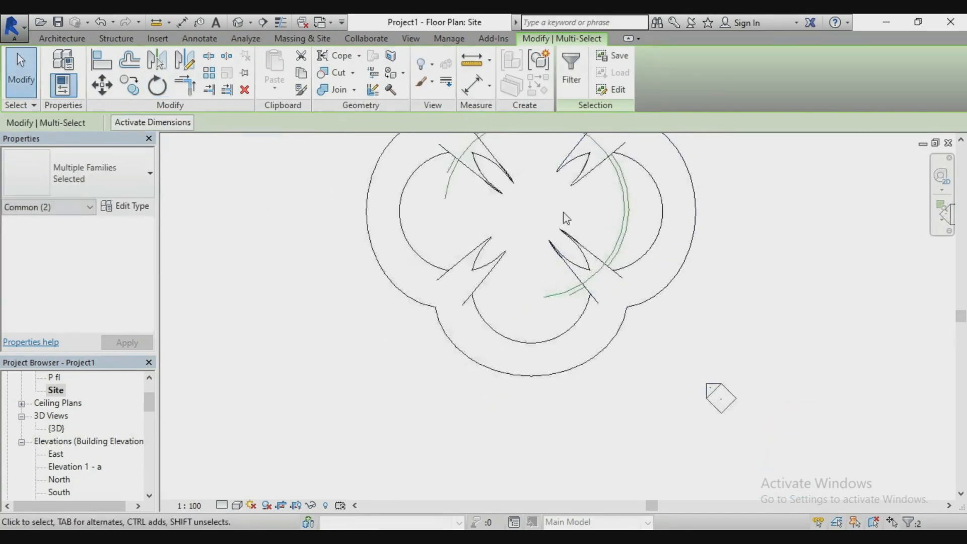
{"action": "scroll", "coordinate": [700, 386], "scroll_direction": "down", "scroll_amount": 1}
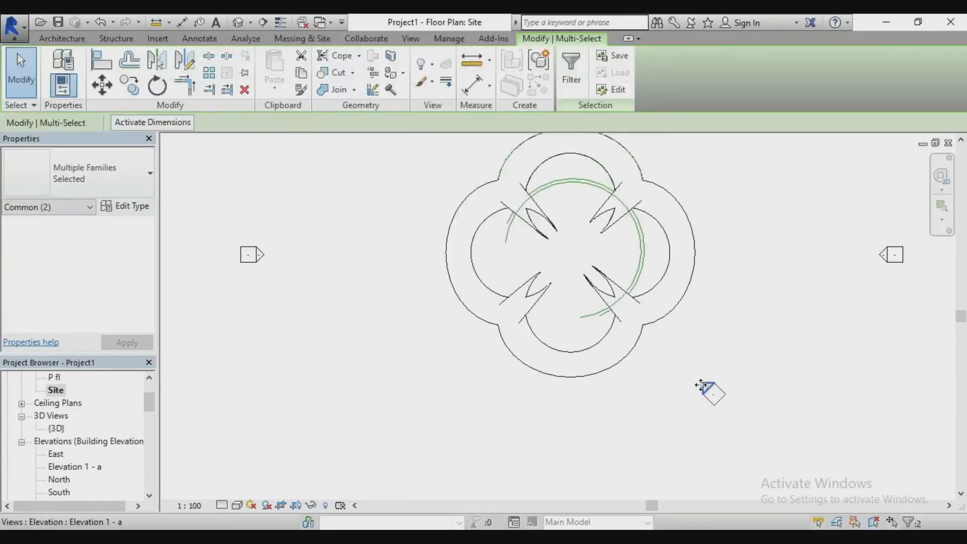
{"action": "key", "text": "Escape"}
- Extend the rotated elevation's view depth beyond the petal masses and lengthen its section line at the lower-left end
{"action": "left_click", "coordinate": [707, 389]}
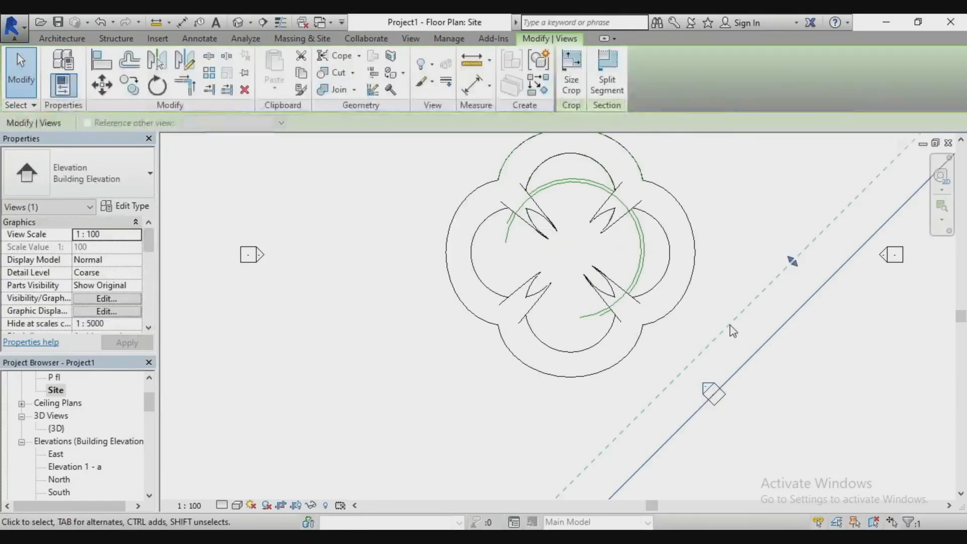
{"action": "scroll", "coordinate": [770, 378], "scroll_direction": "down", "scroll_amount": 2}
{"action": "left_click_drag", "start_coordinate": [784, 301], "coordinate": [511, 161]}
{"action": "scroll", "coordinate": [557, 194], "scroll_direction": "down", "scroll_amount": 2}
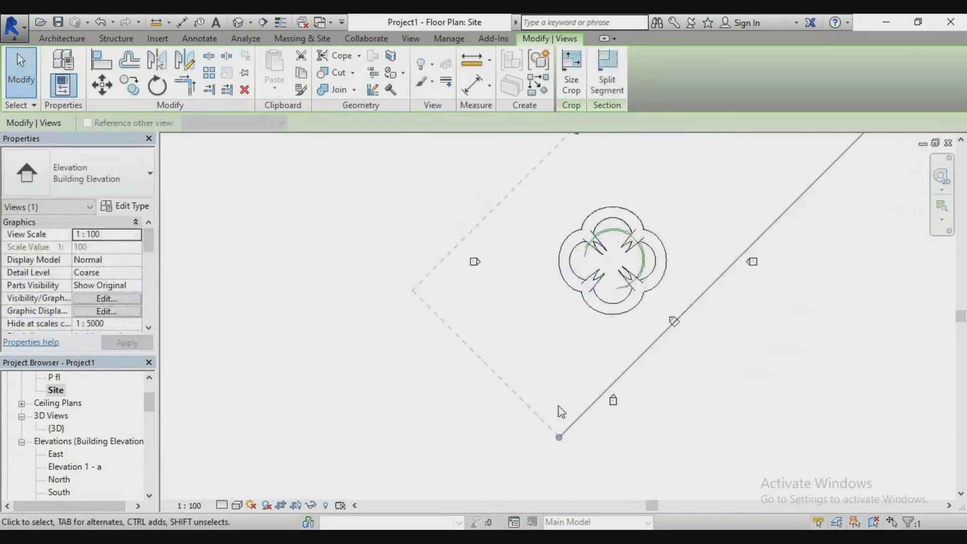
{"action": "left_click_drag", "start_coordinate": [561, 439], "coordinate": [535, 468]}
{"action": "left_click", "coordinate": [680, 301]}
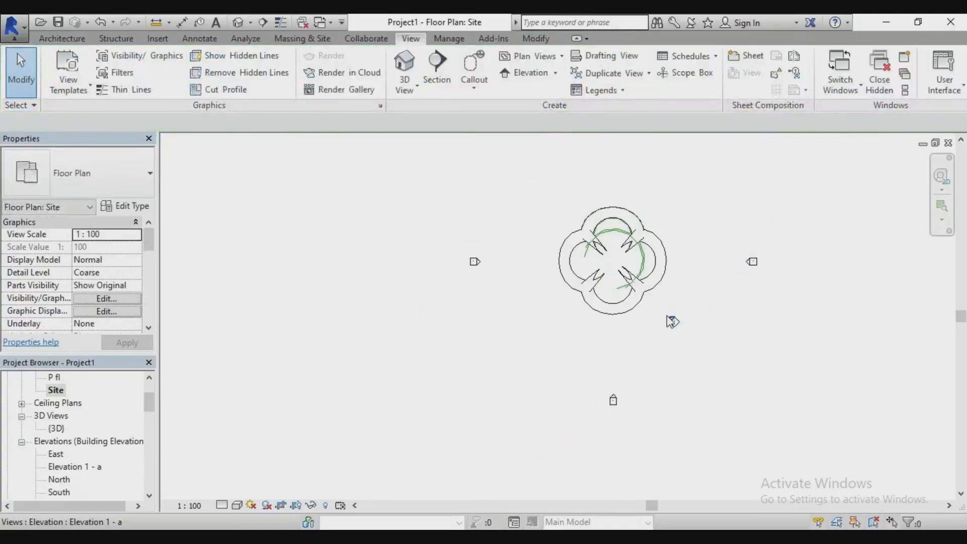
- Open the rotated elevation view, raise its crop region's upper edge well above the petals and adjust both sides
{"action": "left_click", "coordinate": [671, 320]}
{"action": "right_click", "coordinate": [671, 321]}
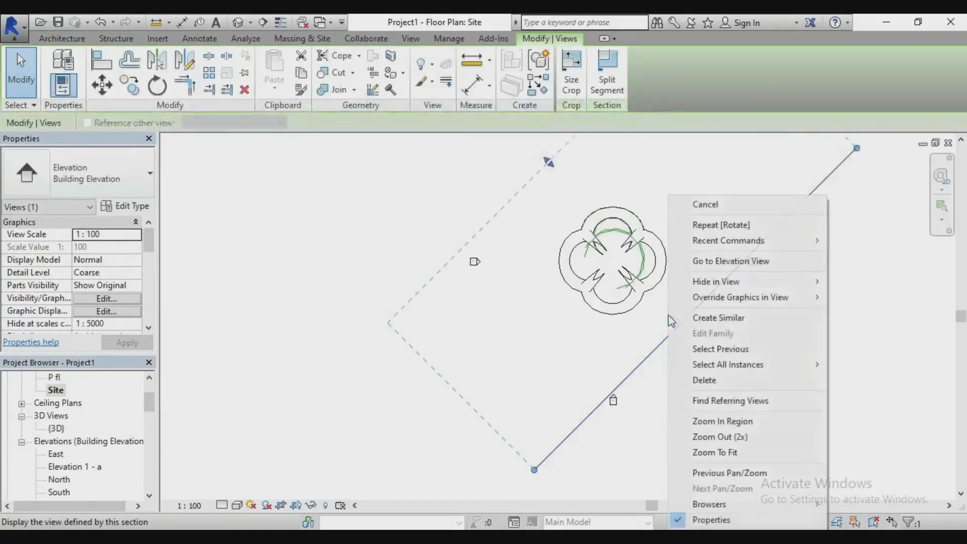
{"action": "left_click", "coordinate": [738, 261]}
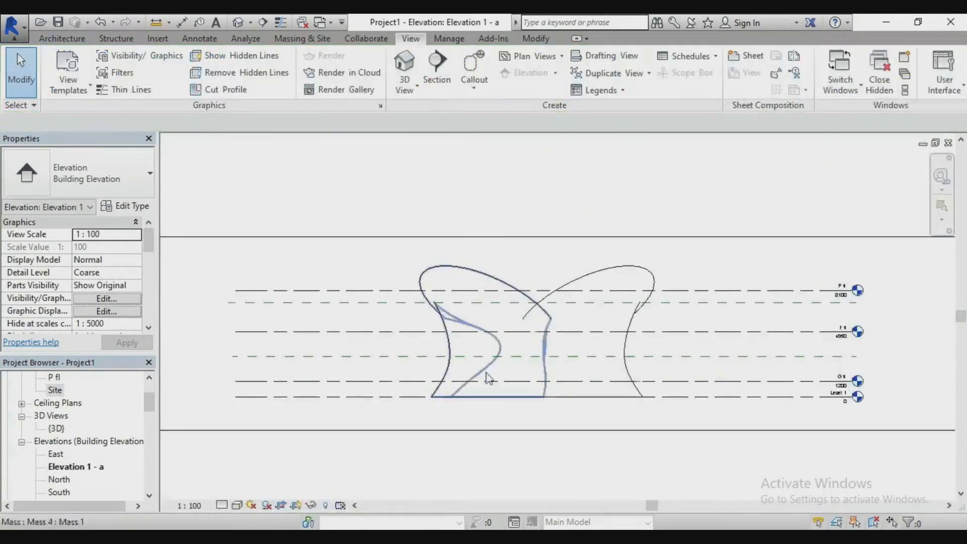
{"action": "left_click", "coordinate": [574, 310]}
{"action": "left_click_drag", "start_coordinate": [596, 309], "coordinate": [596, 171]}
{"action": "left_click_drag", "start_coordinate": [283, 296], "coordinate": [238, 295]}
{"action": "left_click_drag", "start_coordinate": [911, 295], "coordinate": [859, 296]}
{"action": "scroll", "coordinate": [680, 363], "scroll_direction": "up", "scroll_amount": 2}
{"action": "scroll", "coordinate": [551, 248], "scroll_direction": "down", "scroll_amount": 2}
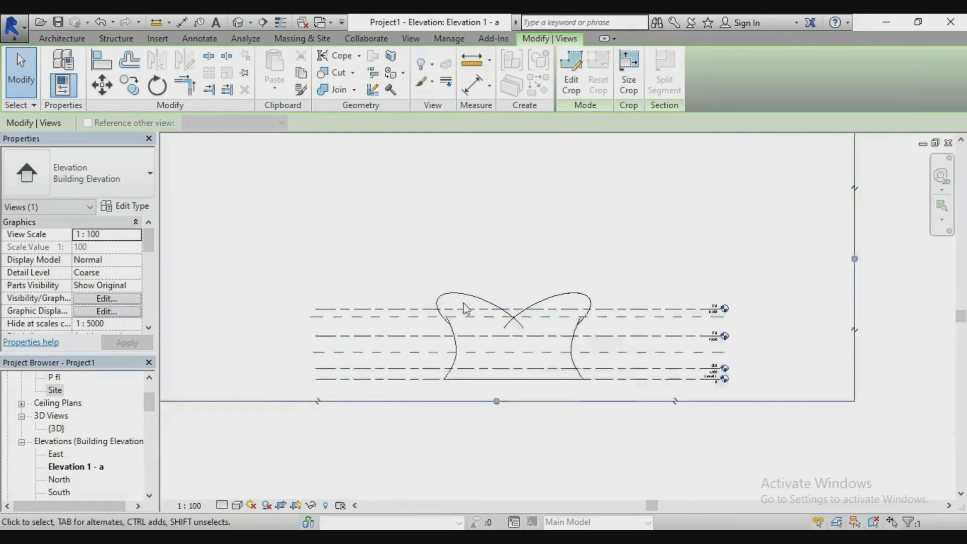
{"action": "scroll", "coordinate": [466, 307], "scroll_direction": "up", "scroll_amount": 3}
{"action": "scroll", "coordinate": [502, 416], "scroll_direction": "down", "scroll_amount": 2}
{"action": "scroll", "coordinate": [504, 327], "scroll_direction": "up", "scroll_amount": 2}
{"action": "scroll", "coordinate": [483, 264], "scroll_direction": "down", "scroll_amount": 2}
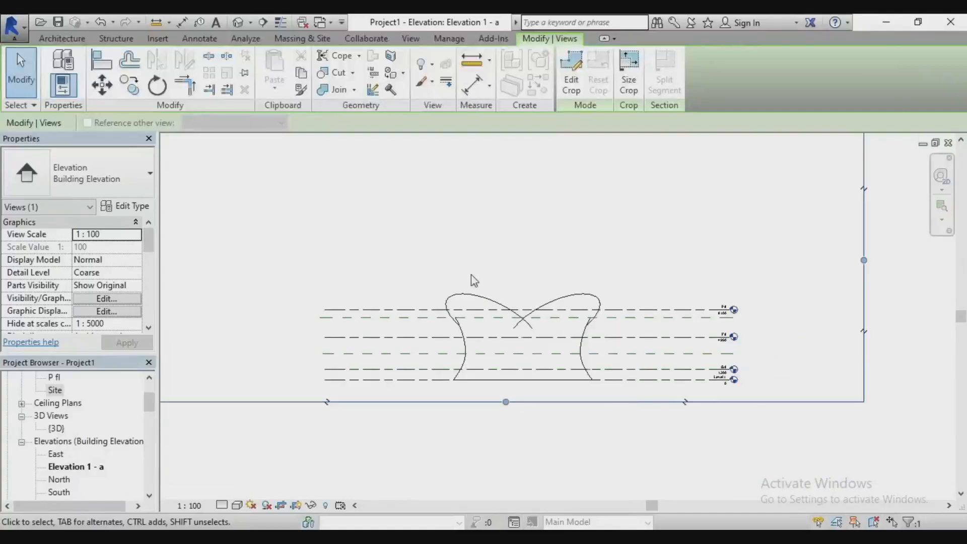
{"action": "scroll", "coordinate": [457, 291], "scroll_direction": "up", "scroll_amount": 2}
{"action": "scroll", "coordinate": [456, 289], "scroll_direction": "down", "scroll_amount": 2}
{"action": "scroll", "coordinate": [514, 258], "scroll_direction": "up", "scroll_amount": 2}
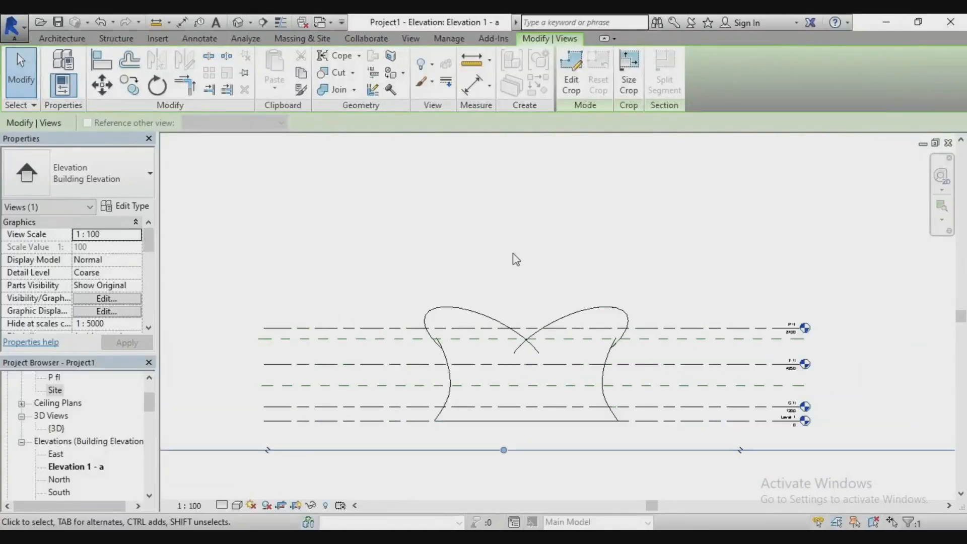
{"action": "scroll", "coordinate": [404, 251], "scroll_direction": "down", "scroll_amount": 1}
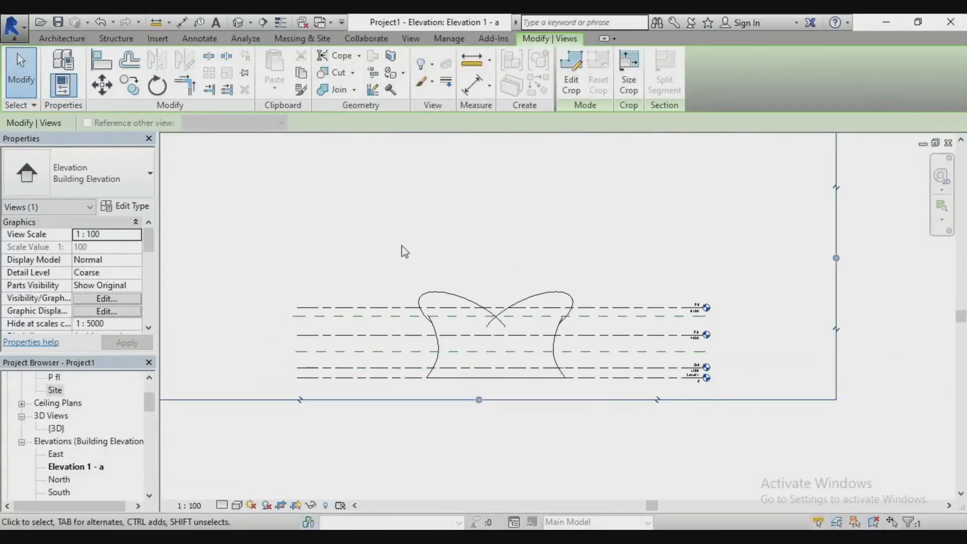
{"action": "scroll", "coordinate": [405, 251], "scroll_direction": "up", "scroll_amount": 2}
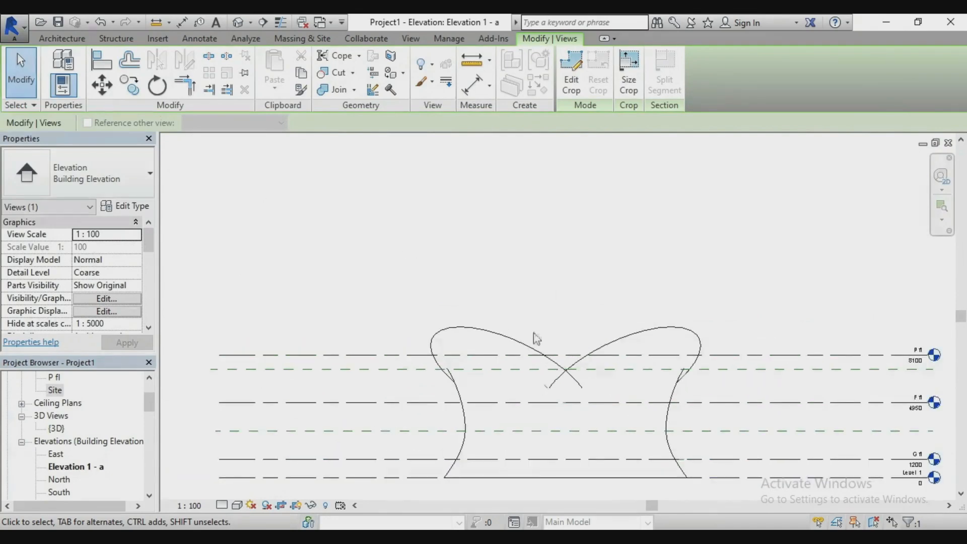
{"action": "scroll", "coordinate": [494, 255], "scroll_direction": "down", "scroll_amount": 2}
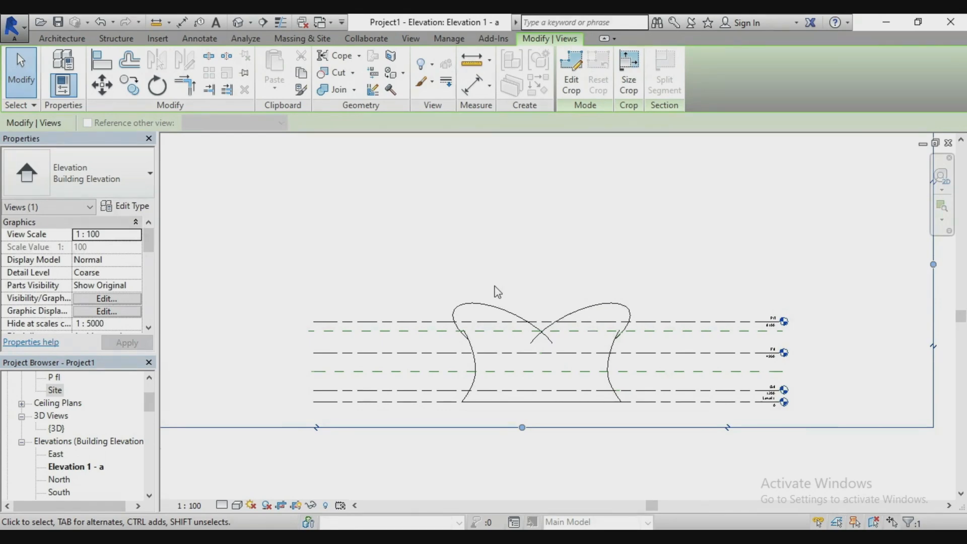
- Draw a vertical detail line about 4100 mm long upward from the left petal's outermost edge in the elevation
{"action": "scroll", "coordinate": [498, 291], "scroll_direction": "up", "scroll_amount": 1}
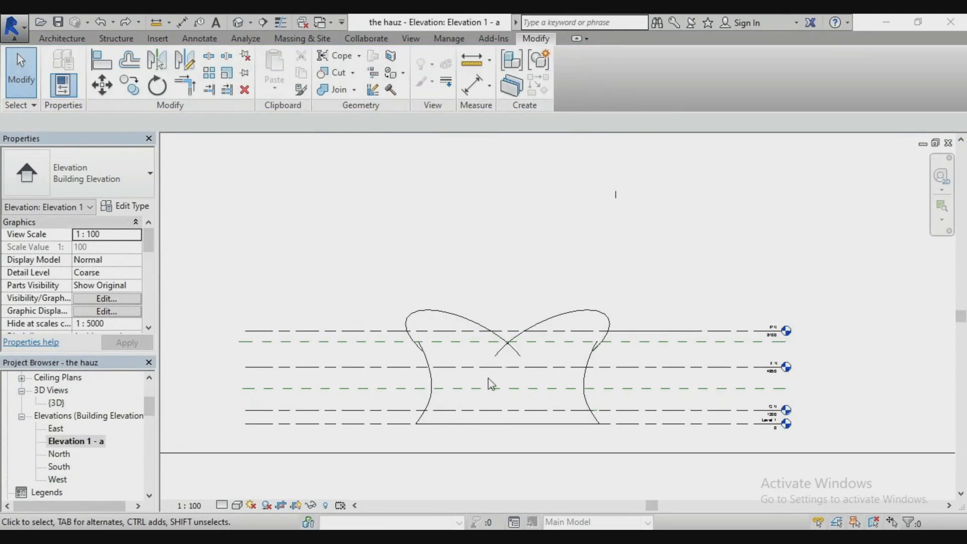
{"action": "scroll", "coordinate": [385, 361], "scroll_direction": "up", "scroll_amount": 3}
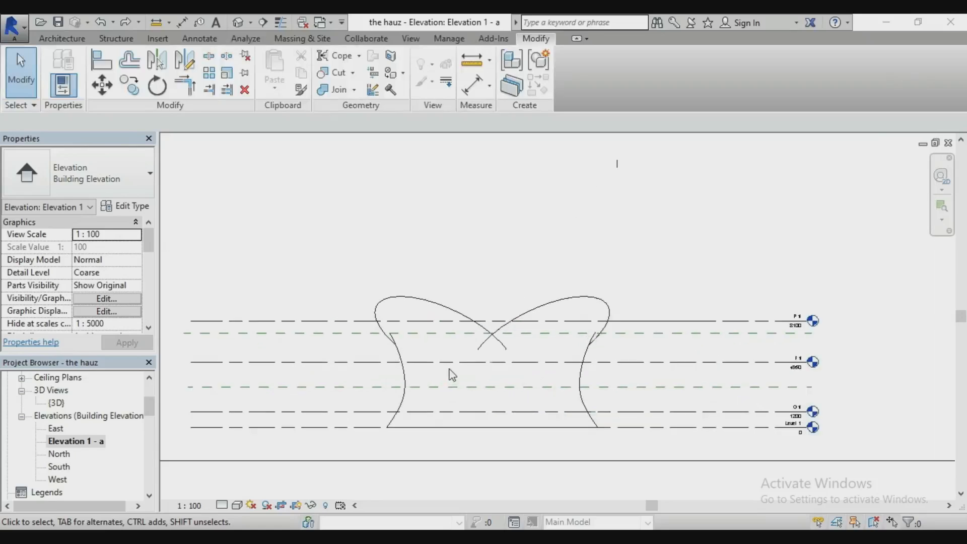
{"action": "scroll", "coordinate": [443, 322], "scroll_direction": "up", "scroll_amount": 2}
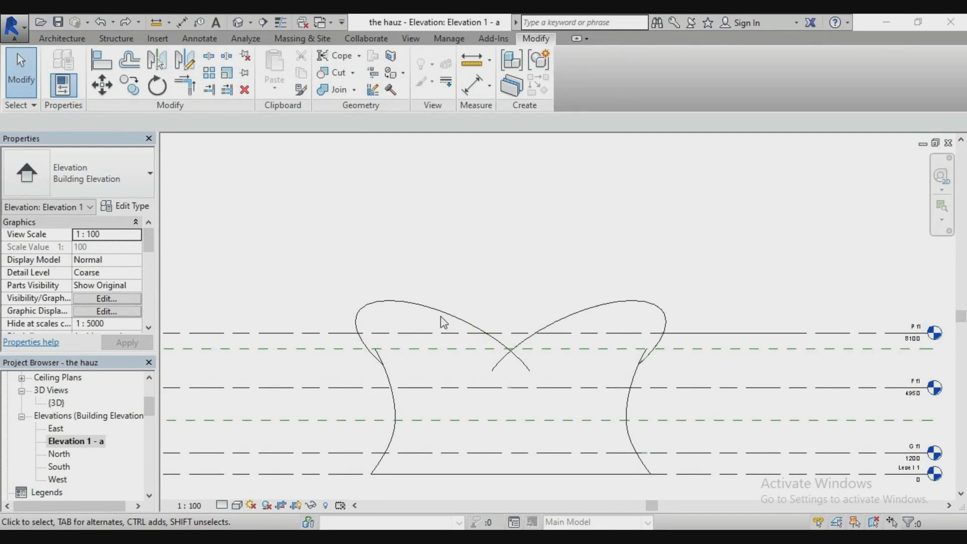
{"action": "left_click", "coordinate": [480, 202]}
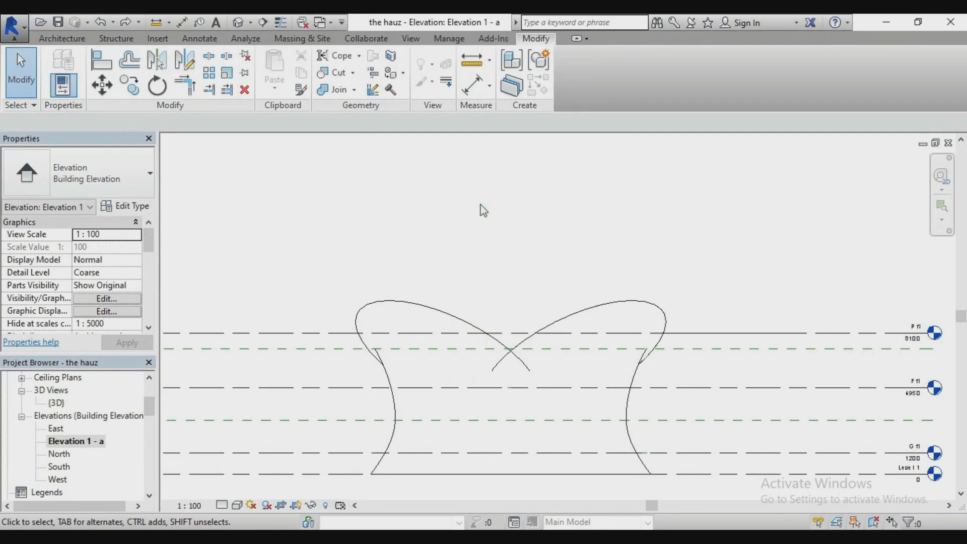
{"action": "key", "text": "d"}
{"action": "key", "text": "l"}
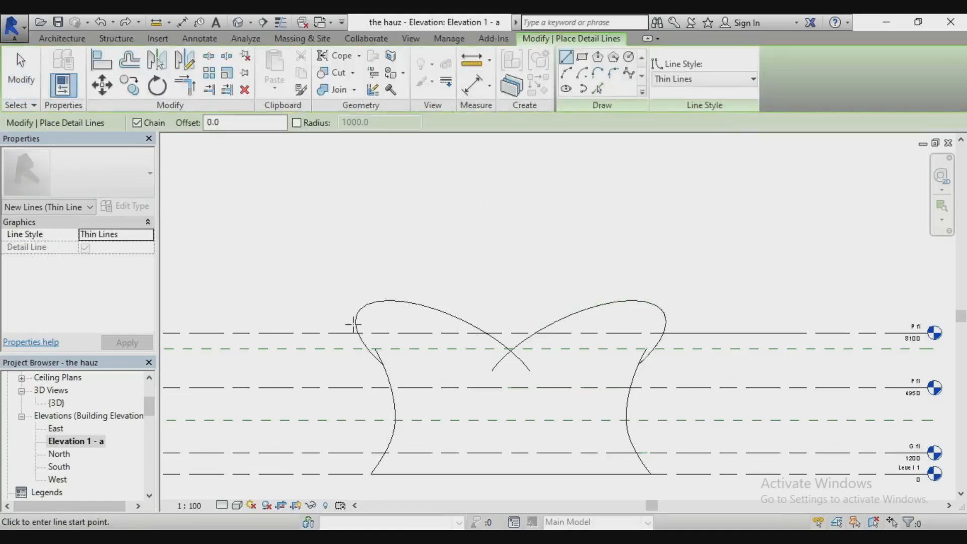
{"action": "scroll", "coordinate": [354, 324], "scroll_direction": "up", "scroll_amount": 4}
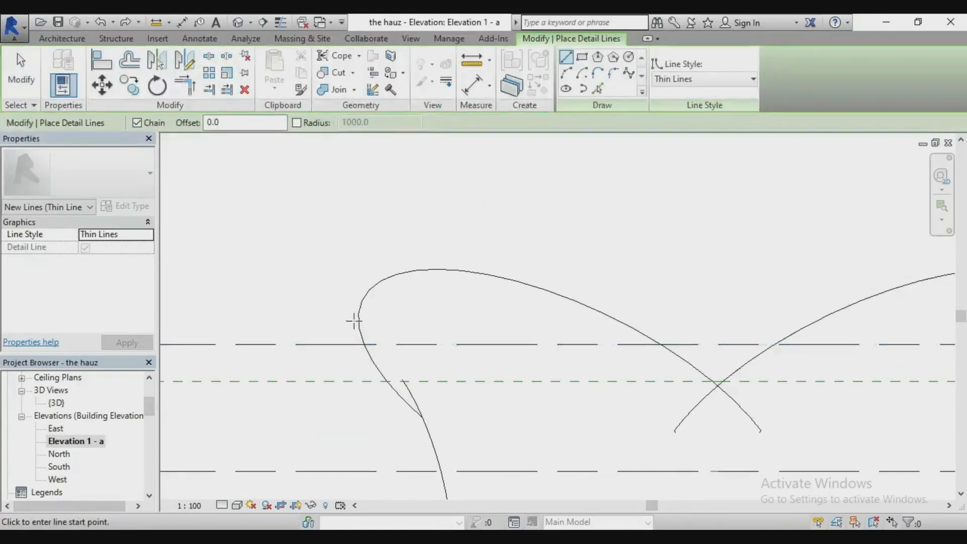
{"action": "left_click", "coordinate": [356, 318]}
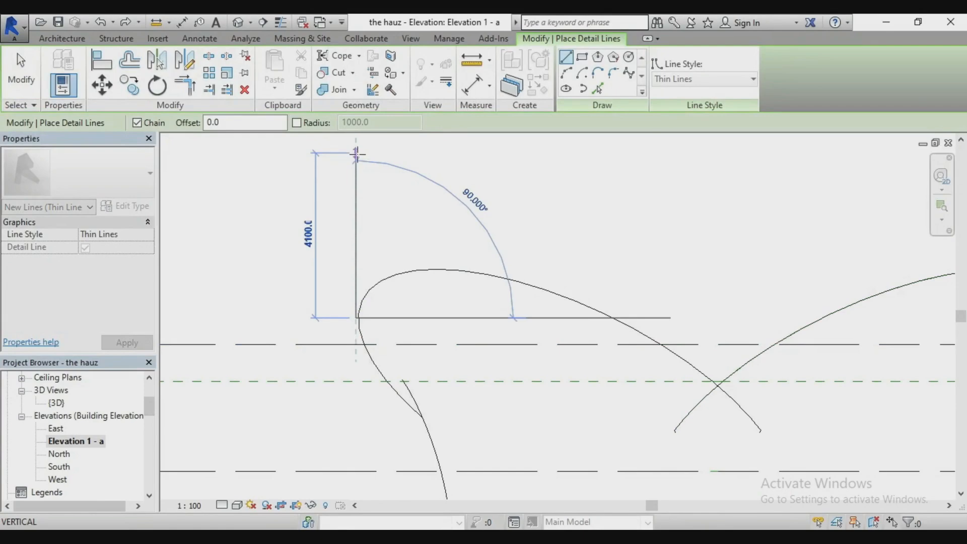
{"action": "left_click", "coordinate": [356, 154]}
{"action": "scroll", "coordinate": [357, 338], "scroll_direction": "down", "scroll_amount": 3}
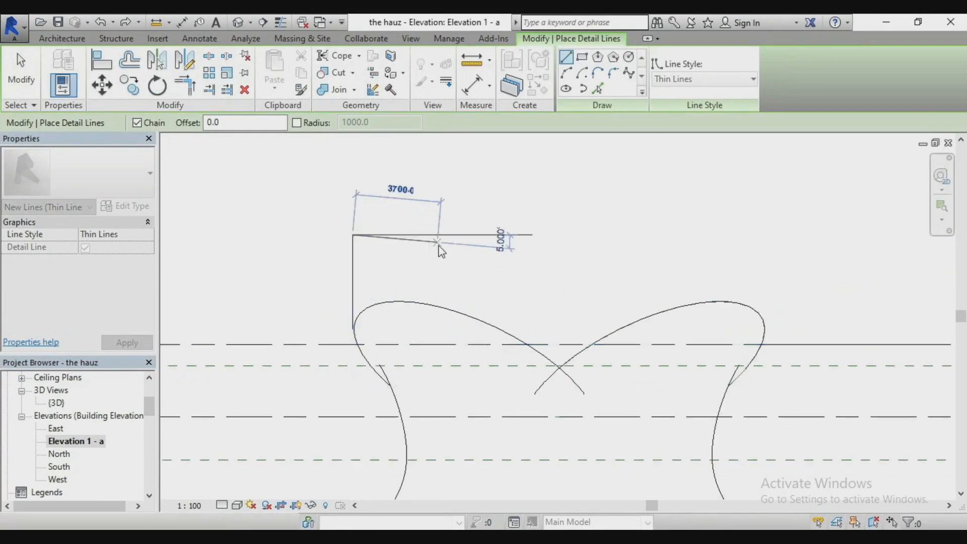
{"action": "key", "text": "Escape"}
- Offset a copy of the vertical detail line 3400 mm inward across the left petal
{"action": "left_click", "coordinate": [129, 59]}
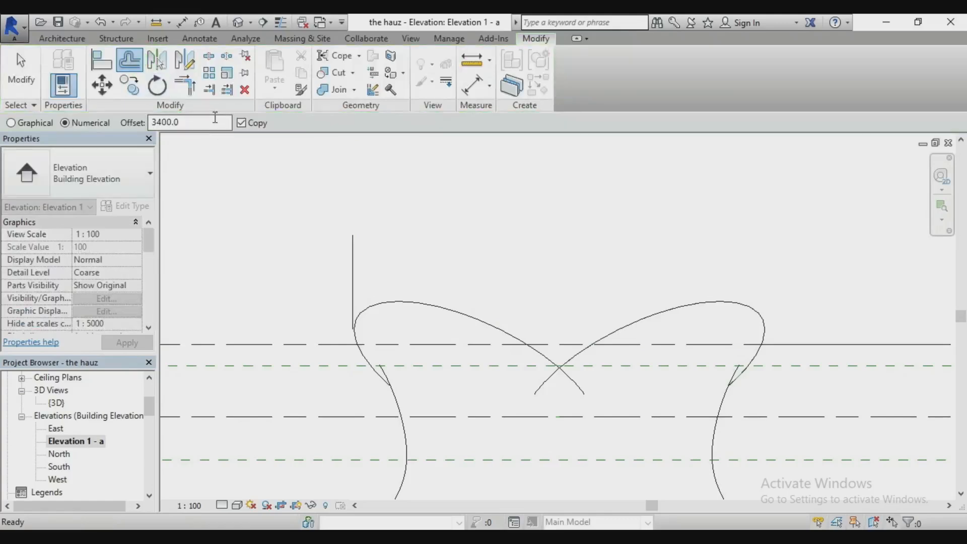
{"action": "left_click", "coordinate": [214, 117]}
{"action": "left_click", "coordinate": [362, 255]}
{"action": "scroll", "coordinate": [281, 237], "scroll_direction": "down", "scroll_amount": 2}
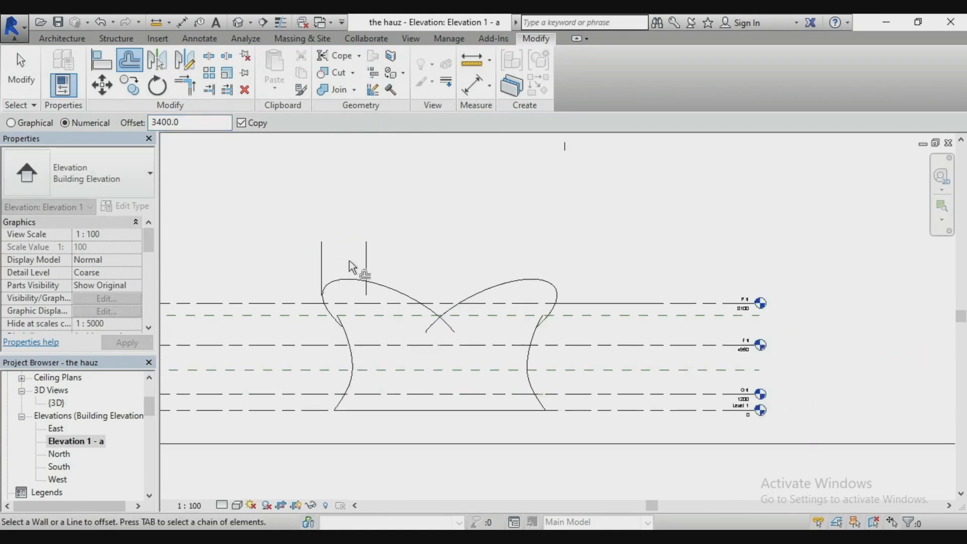
{"action": "right_click", "coordinate": [433, 247]}
{"action": "left_click", "coordinate": [453, 255]}
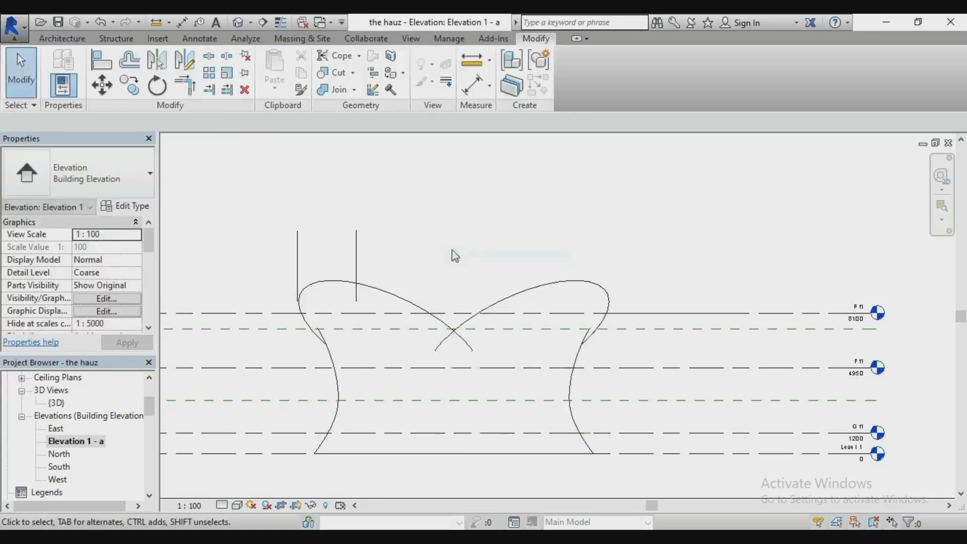
- Draw a reference plane from where the offset line crosses the left petal's top curve, rising over the right petal at about 38°
{"action": "scroll", "coordinate": [452, 251], "scroll_direction": "down", "scroll_amount": 2}
{"action": "scroll", "coordinate": [383, 279], "scroll_direction": "up", "scroll_amount": 2}
{"action": "scroll", "coordinate": [366, 289], "scroll_direction": "down", "scroll_amount": 1}
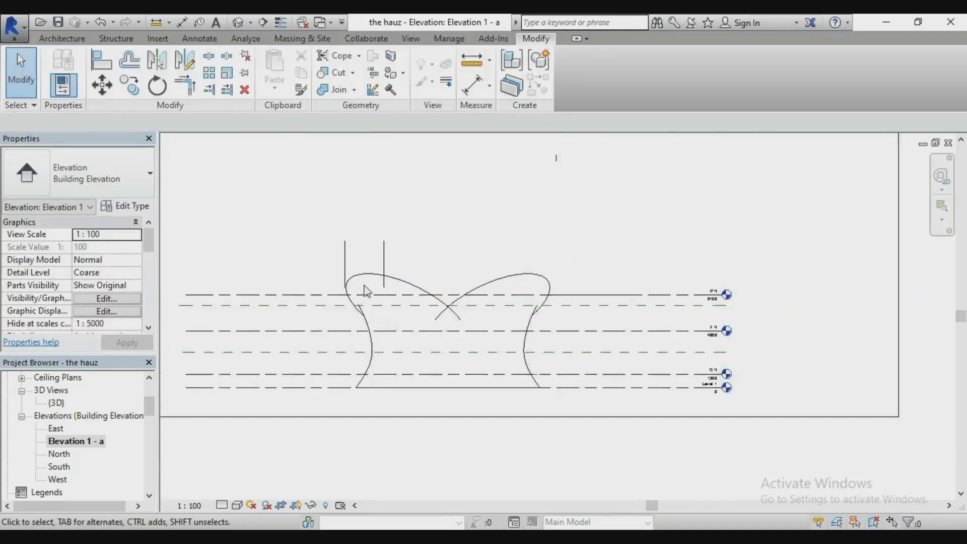
{"action": "scroll", "coordinate": [384, 278], "scroll_direction": "up", "scroll_amount": 2}
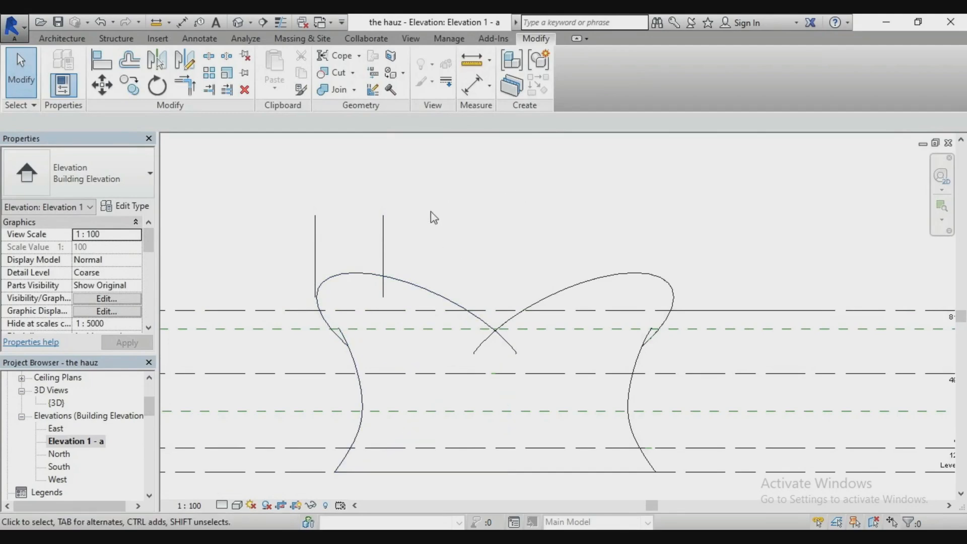
{"action": "left_click", "coordinate": [55, 39]}
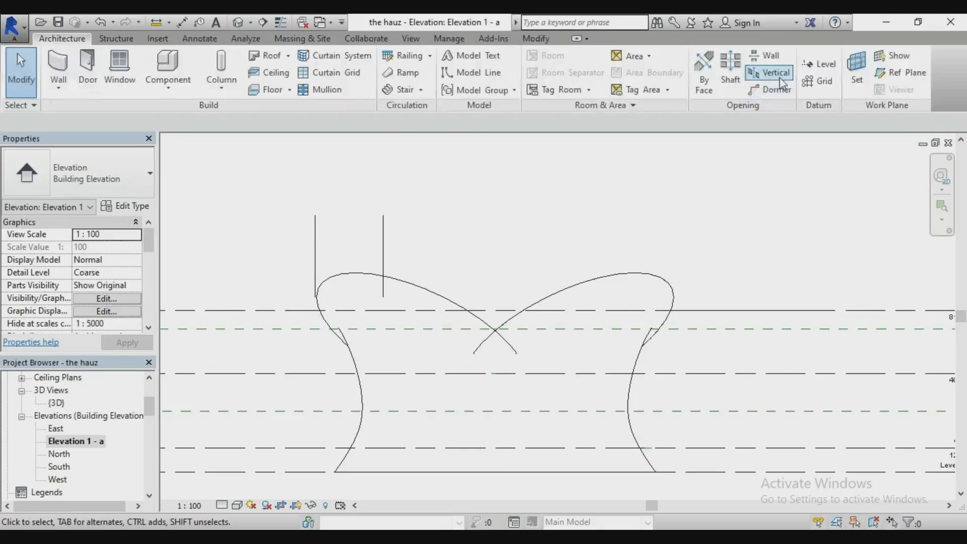
{"action": "left_click", "coordinate": [901, 74]}
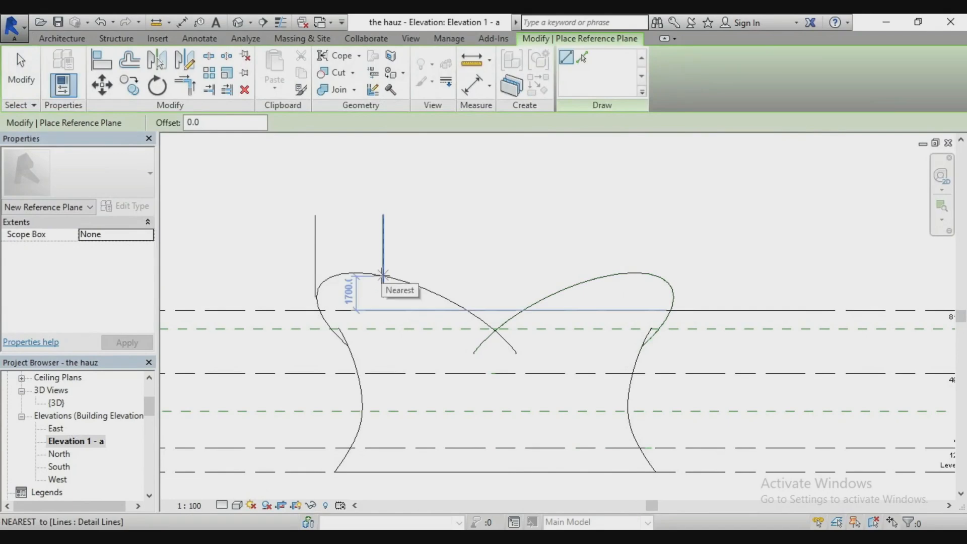
{"action": "left_click", "coordinate": [383, 276]}
{"action": "scroll", "coordinate": [301, 325], "scroll_direction": "down", "scroll_amount": 4}
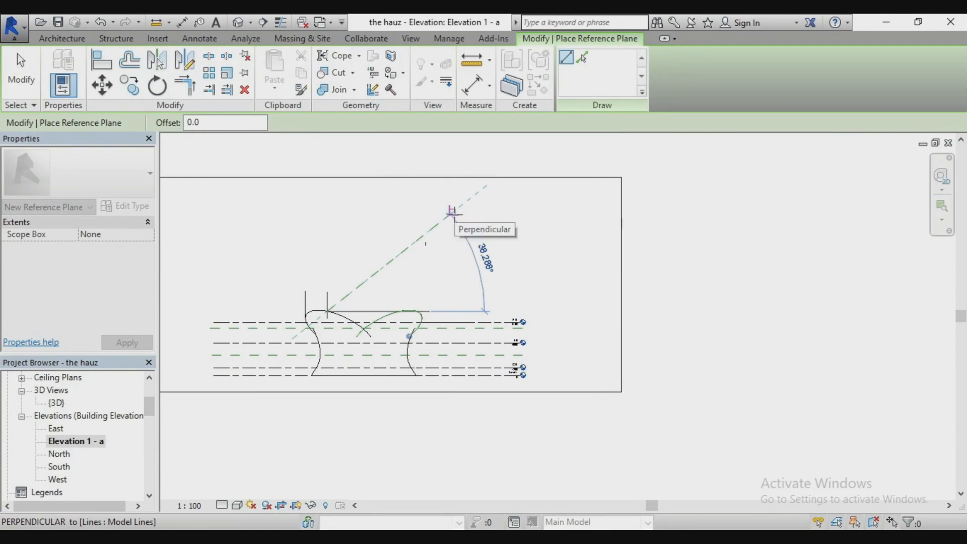
{"action": "left_click", "coordinate": [453, 214]}
{"action": "scroll", "coordinate": [426, 238], "scroll_direction": "up", "scroll_amount": 4}
{"action": "key", "text": "Escape"}
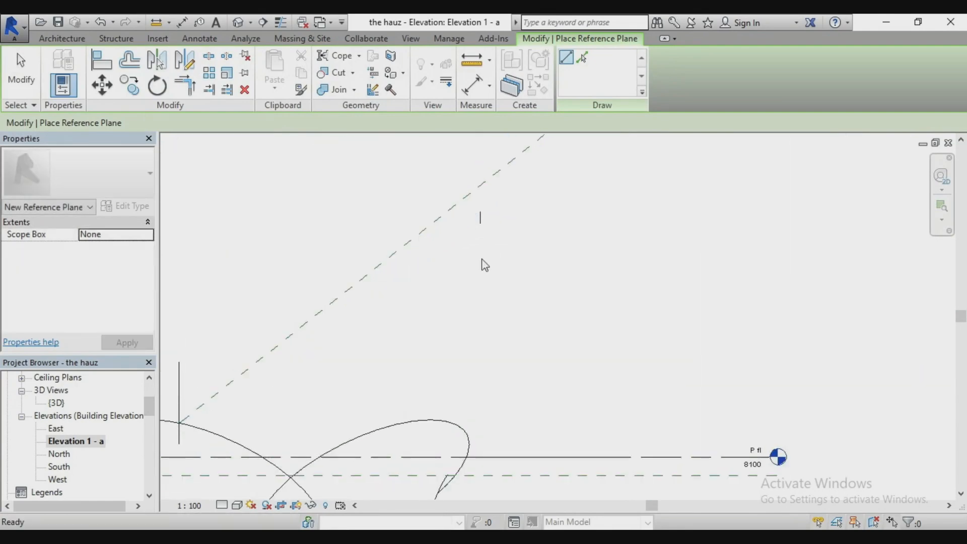
{"action": "key", "text": "Escape"}
- Set the inclined reference plane's angle to 145°
{"action": "left_click", "coordinate": [429, 227]}
{"action": "scroll", "coordinate": [533, 269], "scroll_direction": "down", "scroll_amount": 2}
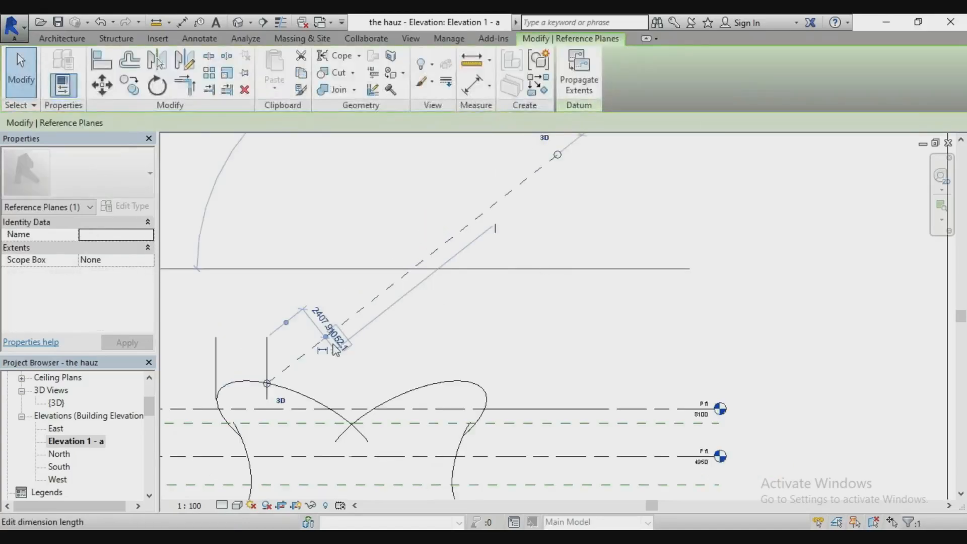
{"action": "scroll", "coordinate": [433, 309], "scroll_direction": "down", "scroll_amount": 2}
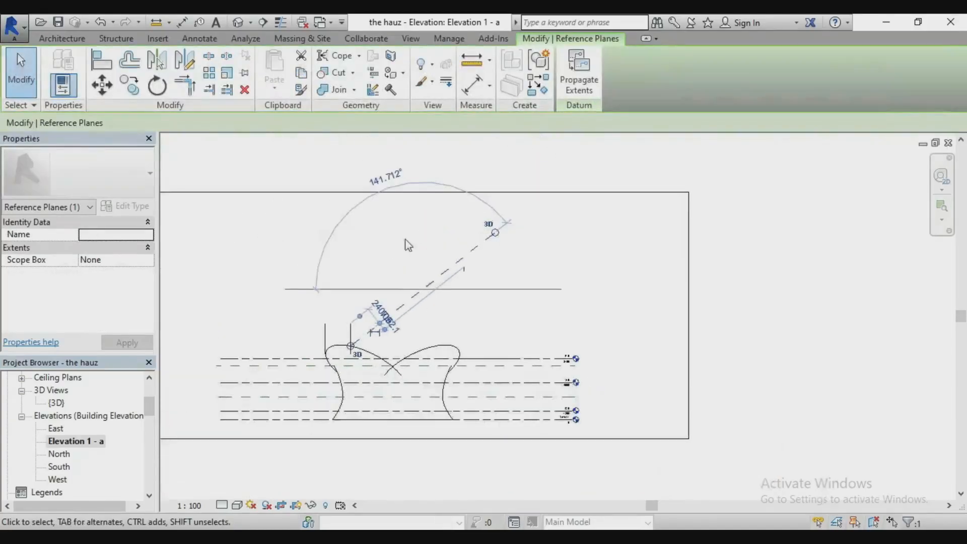
{"action": "left_click", "coordinate": [386, 178]}
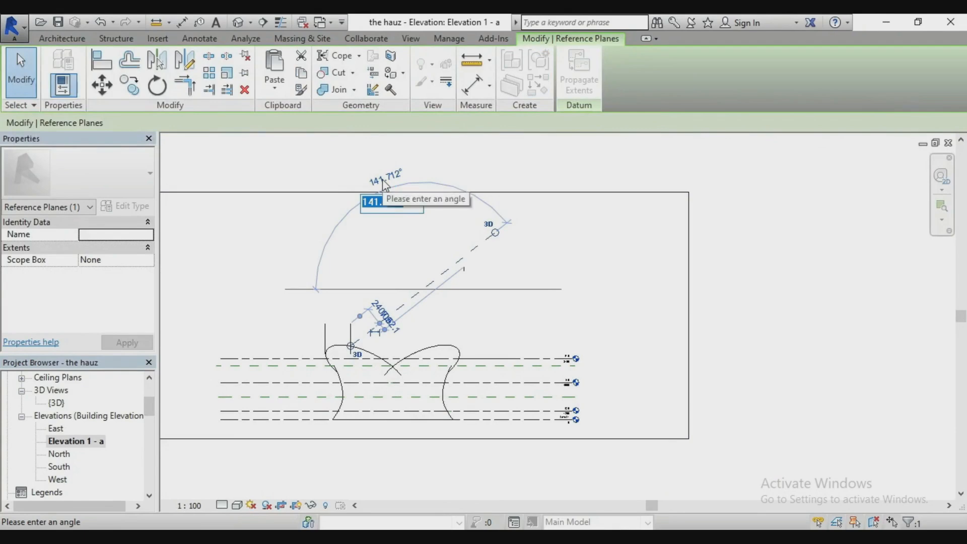
{"action": "type", "text": "145"}
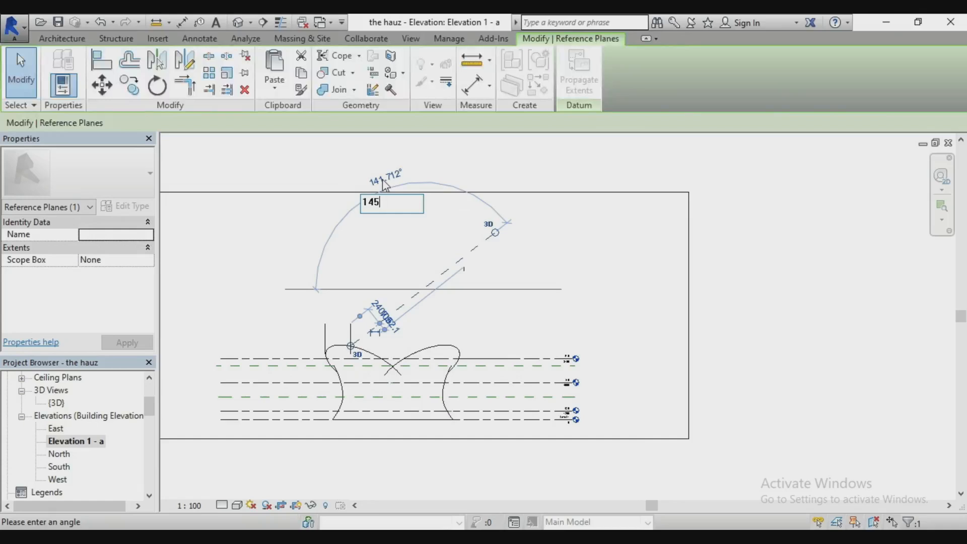
{"action": "key", "text": "Return"}
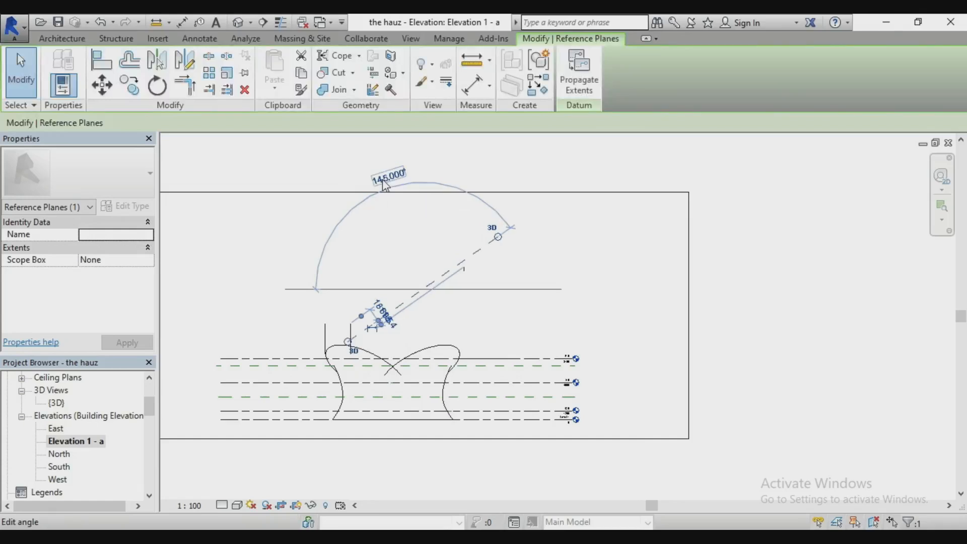
{"action": "scroll", "coordinate": [383, 348], "scroll_direction": "up", "scroll_amount": 2}
{"action": "left_click", "coordinate": [421, 324]}
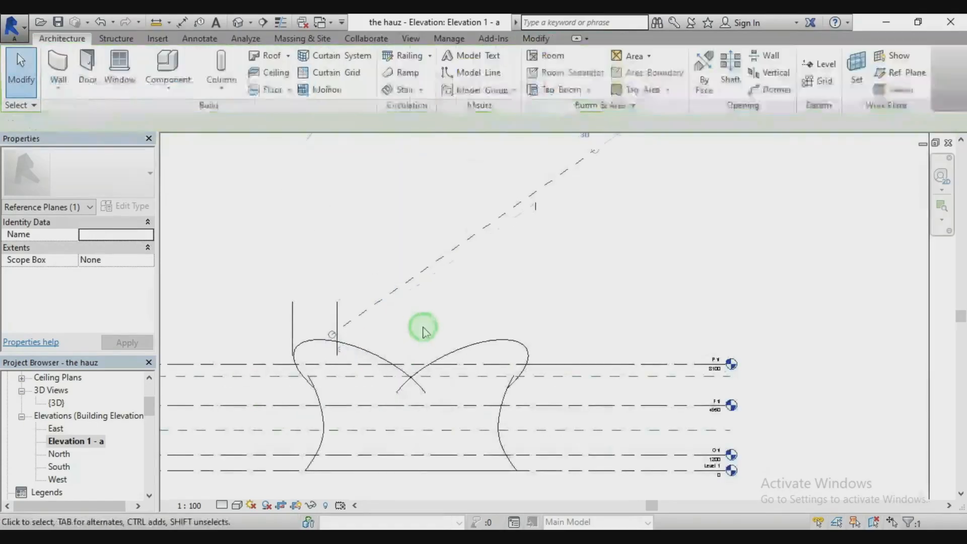
- Move the inclined reference plane so it passes through the intersection of the offset line and the left petal's top curve
{"action": "scroll", "coordinate": [347, 336], "scroll_direction": "up", "scroll_amount": 4}
{"action": "scroll", "coordinate": [348, 336], "scroll_direction": "up", "scroll_amount": 3}
{"action": "left_click", "coordinate": [337, 299]}
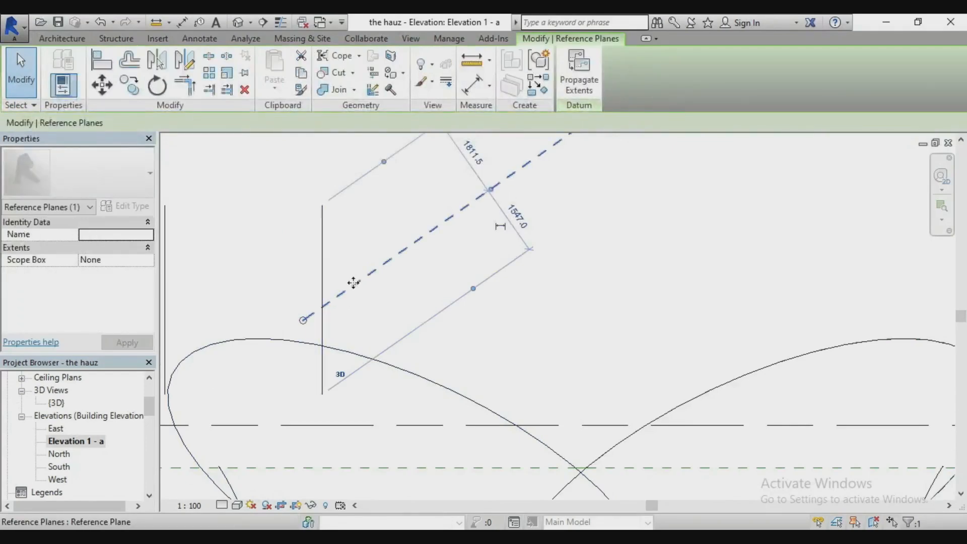
{"action": "left_click_drag", "start_coordinate": [356, 306], "coordinate": [354, 326], "text": "ctrl"}
{"action": "scroll", "coordinate": [280, 371], "scroll_direction": "up", "scroll_amount": 5}
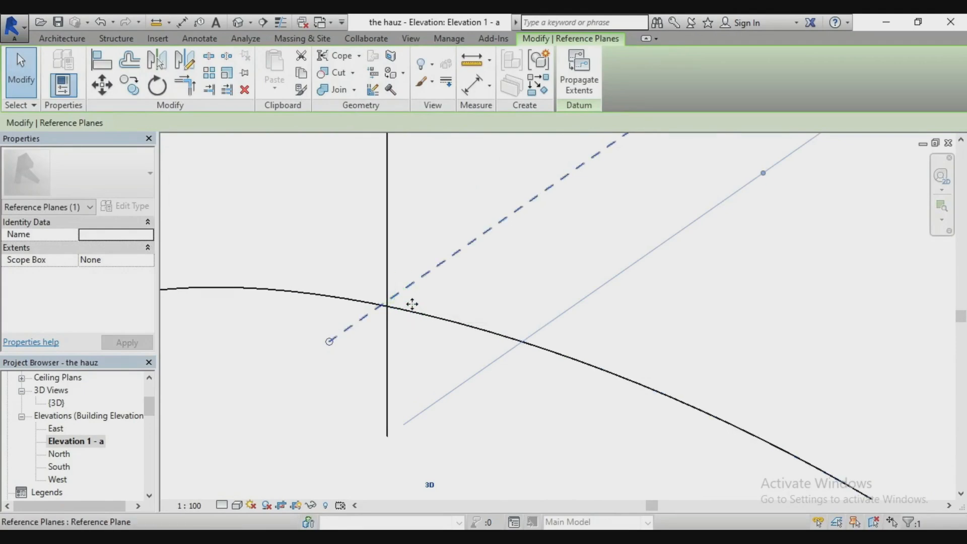
{"action": "left_click_drag", "start_coordinate": [410, 303], "coordinate": [389, 307], "text": "ctrl"}
{"action": "scroll", "coordinate": [388, 307], "scroll_direction": "up", "scroll_amount": 5}
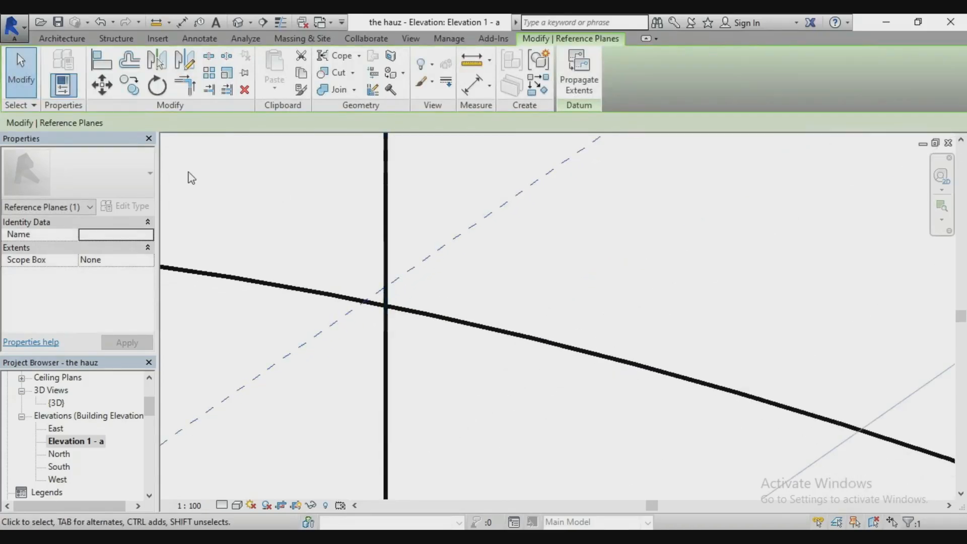
{"action": "left_click", "coordinate": [107, 93]}
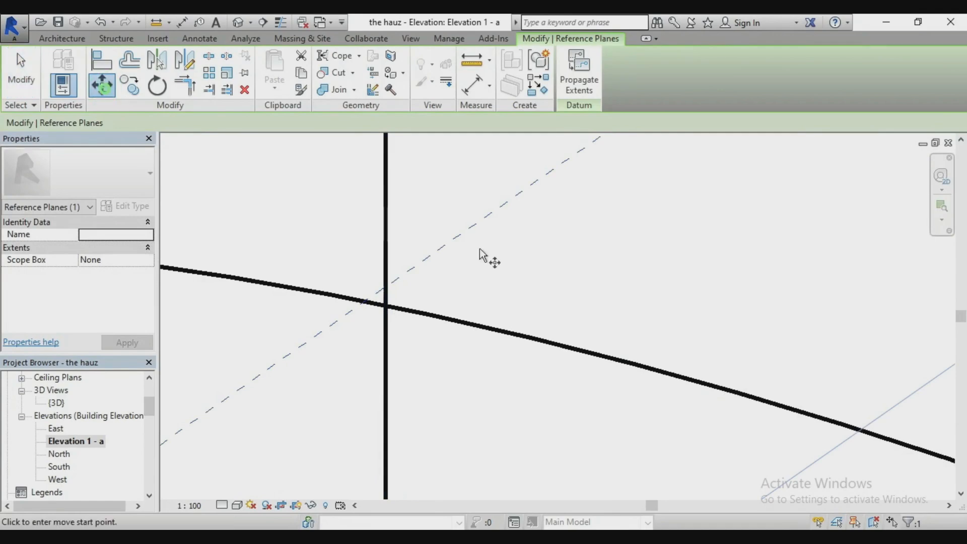
{"action": "left_click", "coordinate": [405, 274]}
{"action": "left_click", "coordinate": [386, 305]}
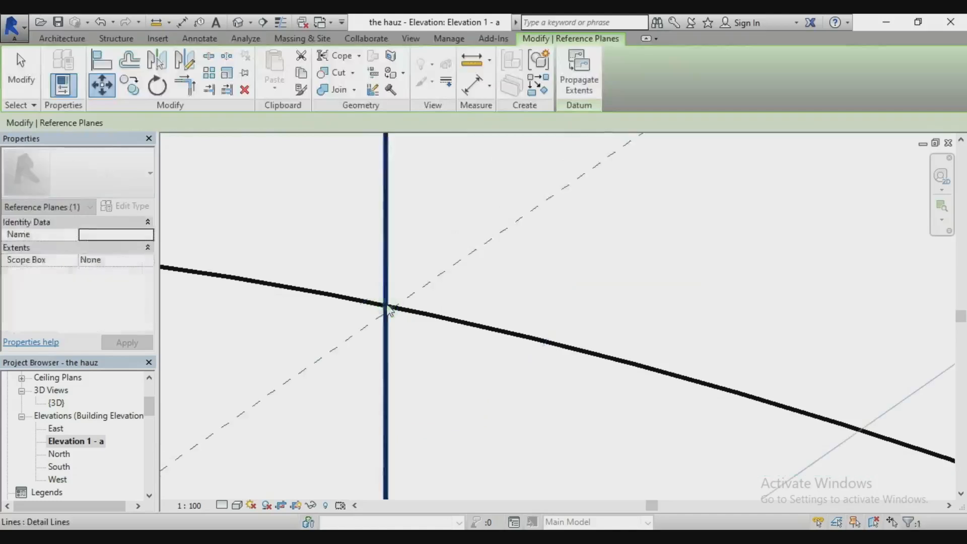
{"action": "scroll", "coordinate": [398, 310], "scroll_direction": "up", "scroll_amount": 2}
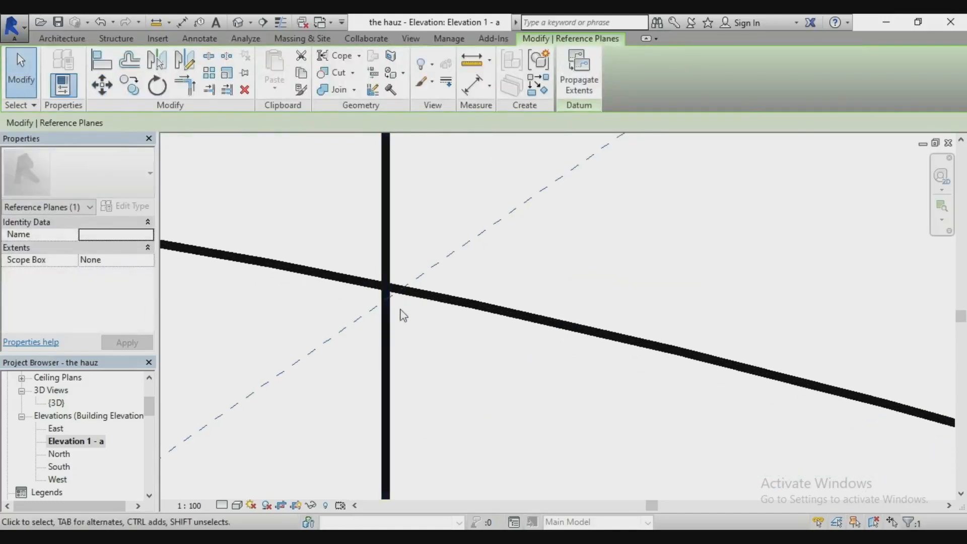
{"action": "mouse_move", "coordinate": [413, 265]}
{"action": "left_mouse_down"}
{"action": "mouse_move", "coordinate": [410, 255]}
{"action": "mouse_move", "coordinate": [413, 282]}
{"action": "left_mouse_up"}
{"action": "scroll", "coordinate": [414, 283], "scroll_direction": "down", "scroll_amount": 5}
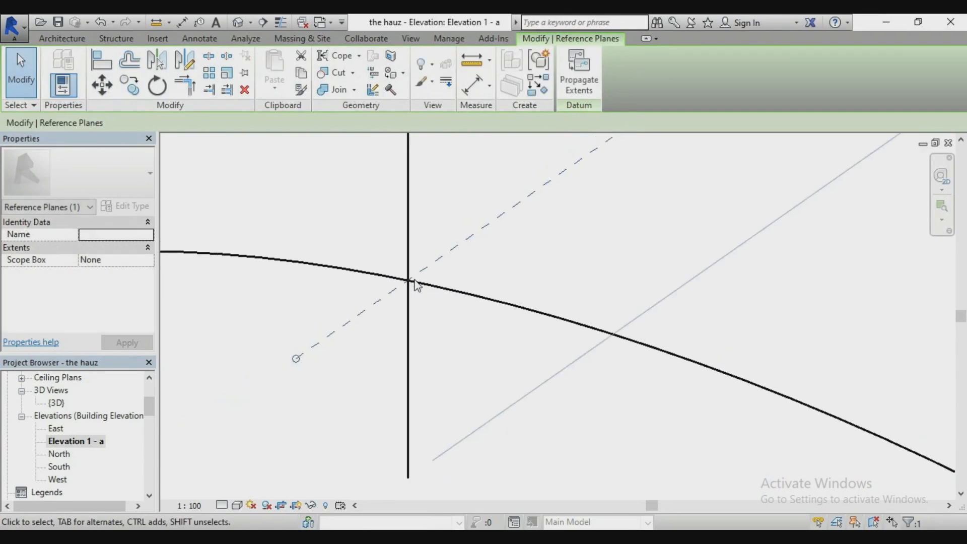
- Extend the inclined reference plane's lower end beyond the left petal's outer edge
{"action": "scroll", "coordinate": [416, 285], "scroll_direction": "down", "scroll_amount": 2}
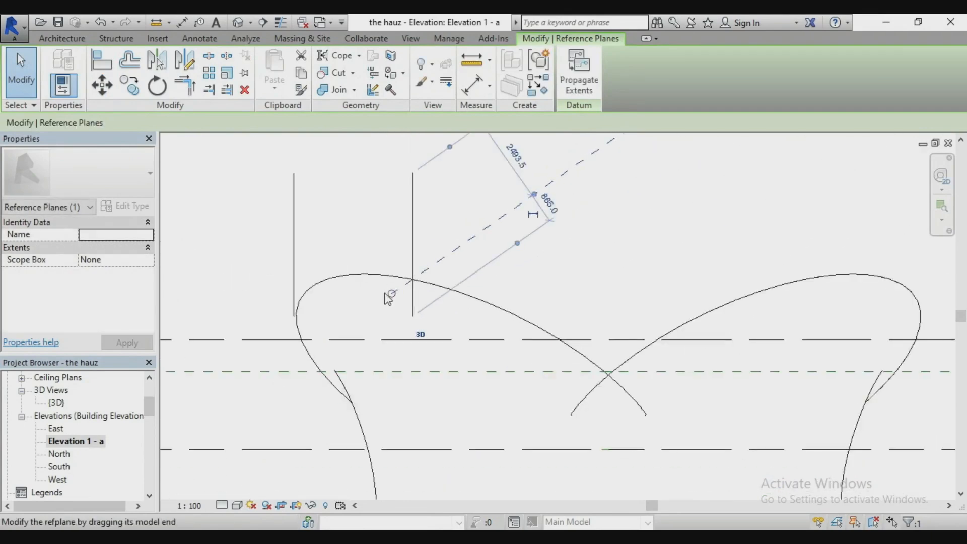
{"action": "left_click_drag", "start_coordinate": [391, 294], "coordinate": [252, 398]}
{"action": "scroll", "coordinate": [620, 233], "scroll_direction": "down", "scroll_amount": 2}
{"action": "scroll", "coordinate": [503, 304], "scroll_direction": "down", "scroll_amount": 2}
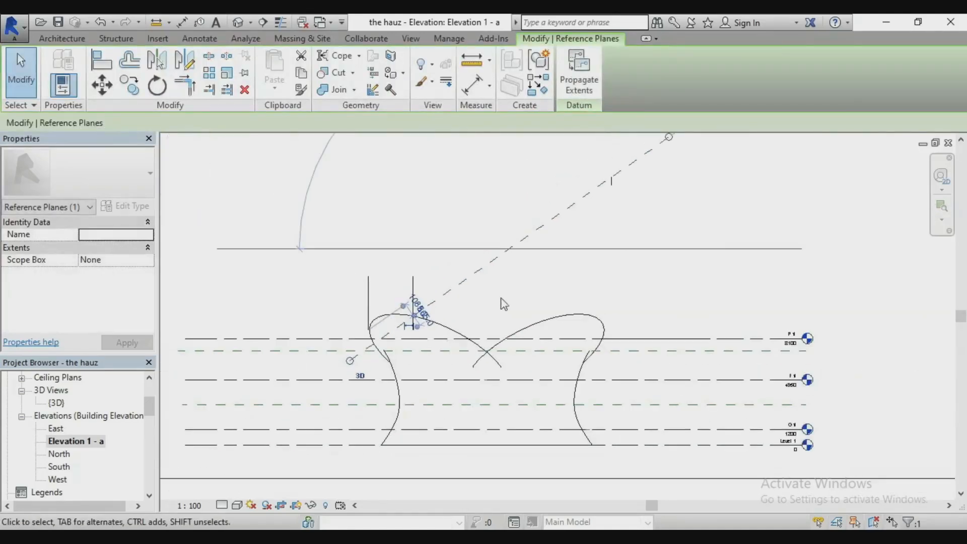
{"action": "scroll", "coordinate": [519, 292], "scroll_direction": "down", "scroll_amount": 3}
{"action": "key", "text": "Escape"}
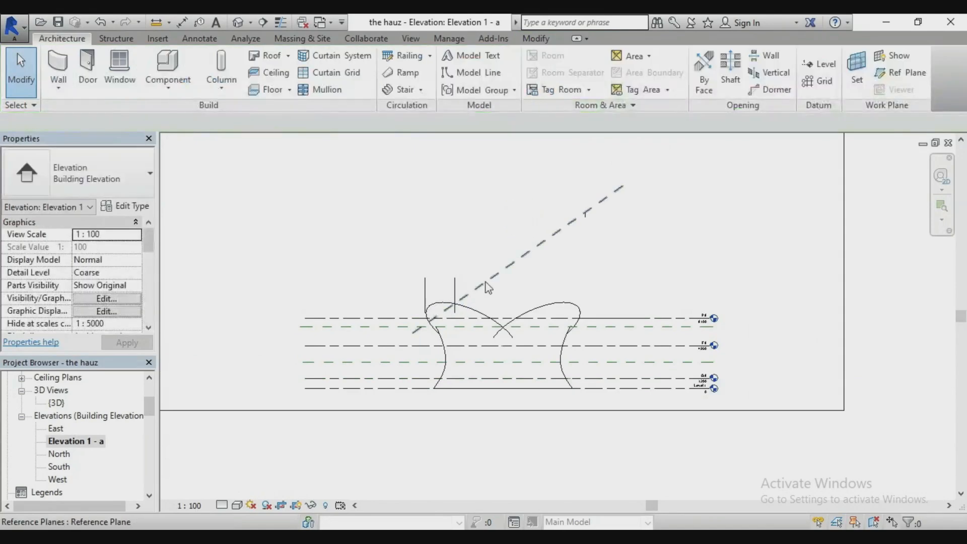
- Name the inclined reference plane "tp 2"
{"action": "scroll", "coordinate": [486, 287], "scroll_direction": "up", "scroll_amount": 2}
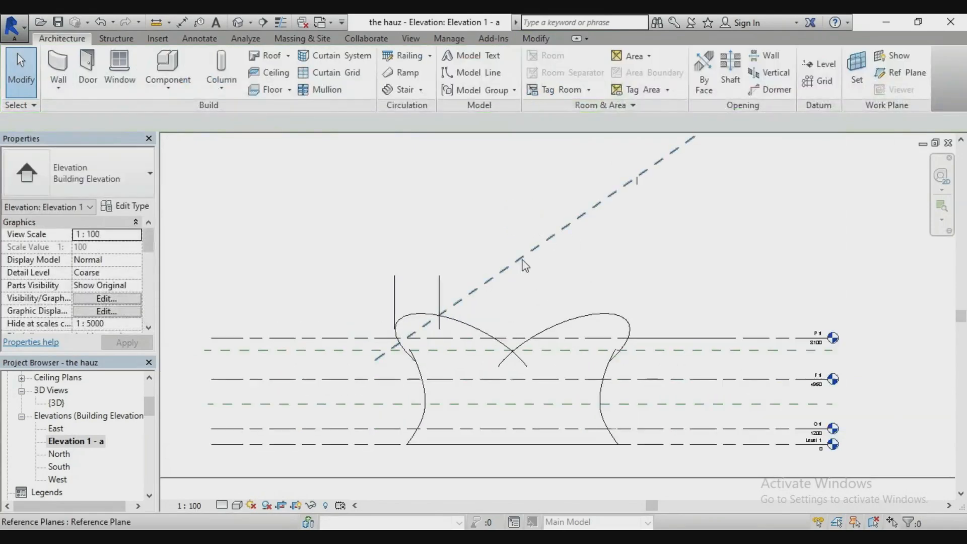
{"action": "left_click", "coordinate": [522, 262]}
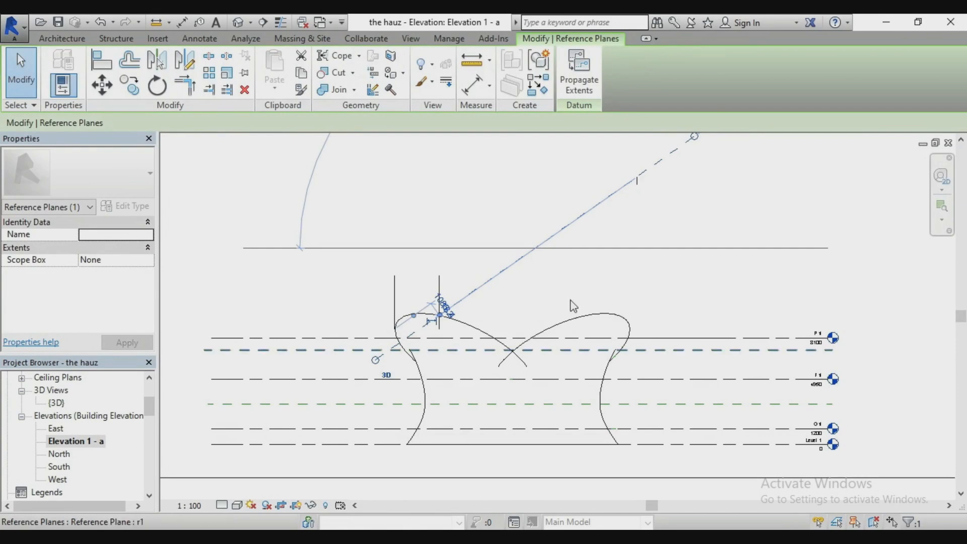
{"action": "left_click", "coordinate": [116, 234]}
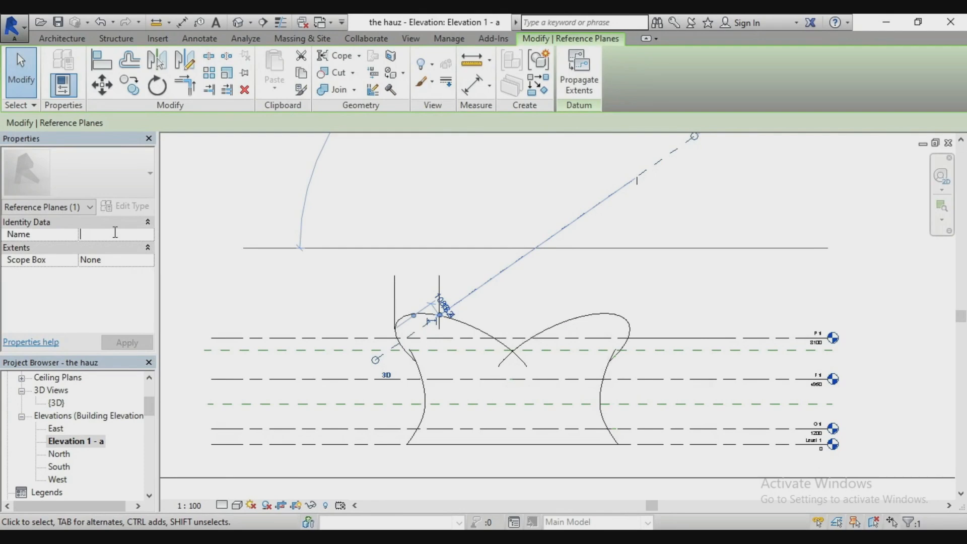
{"action": "type", "text": "tp 2"}
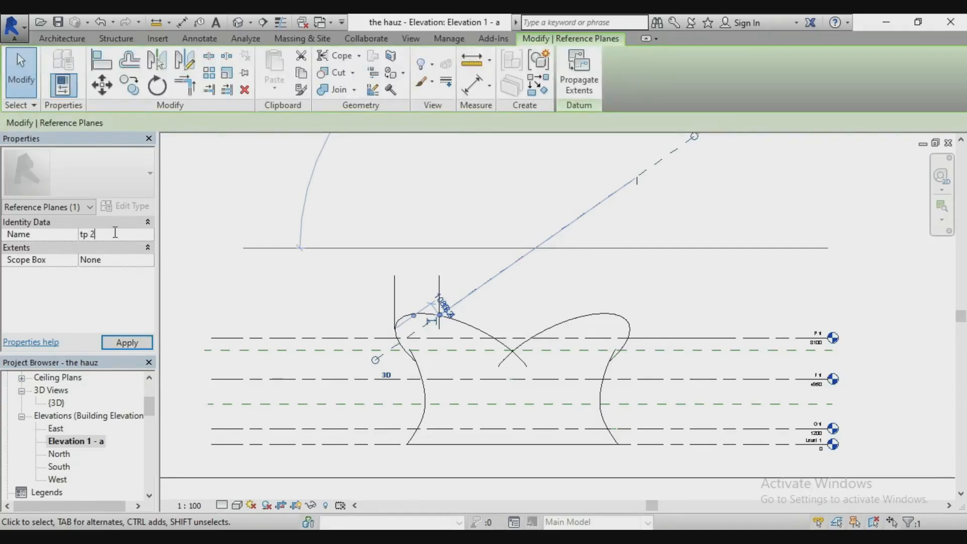
{"action": "left_click", "coordinate": [492, 188]}
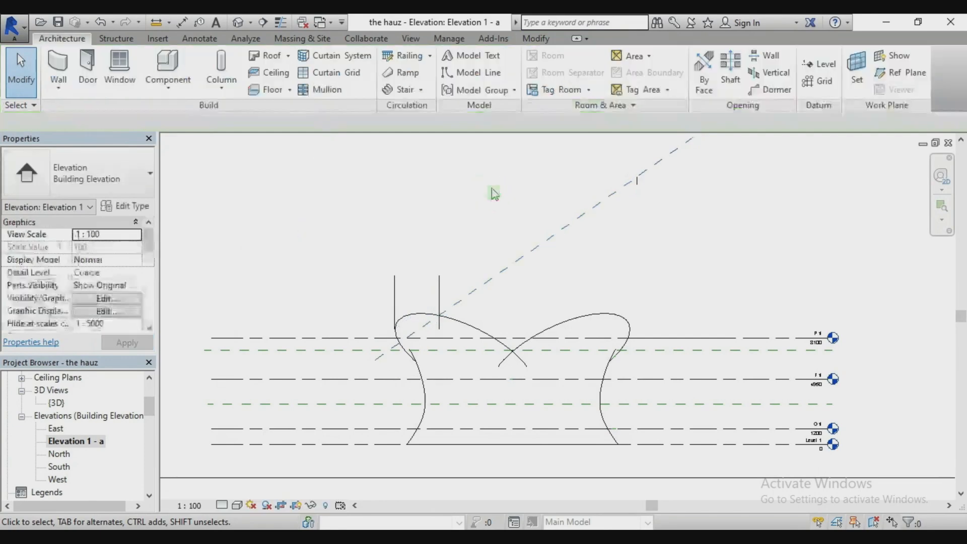
{"action": "scroll", "coordinate": [388, 382], "scroll_direction": "down", "scroll_amount": 2}
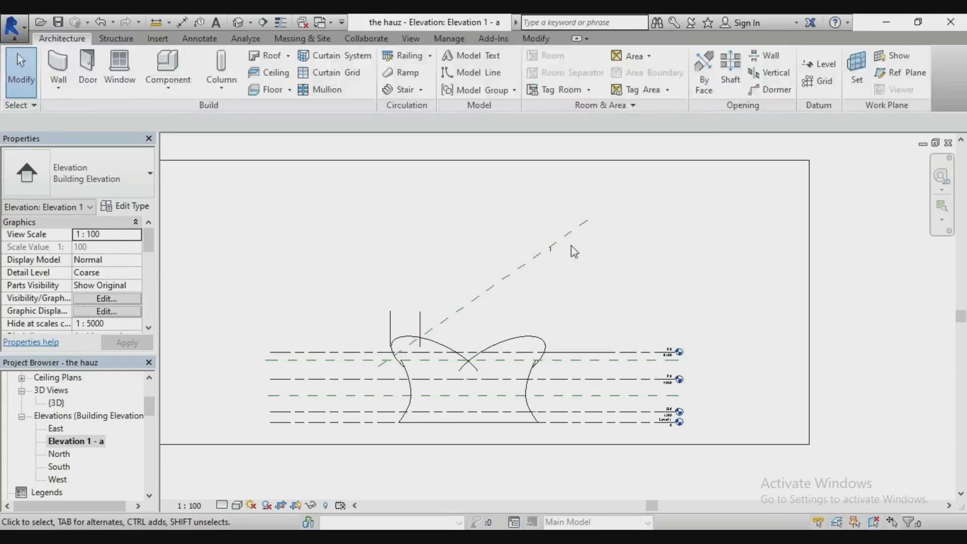
{"action": "scroll", "coordinate": [561, 322], "scroll_direction": "up", "scroll_amount": 4}
{"action": "scroll", "coordinate": [559, 325], "scroll_direction": "down", "scroll_amount": 2}
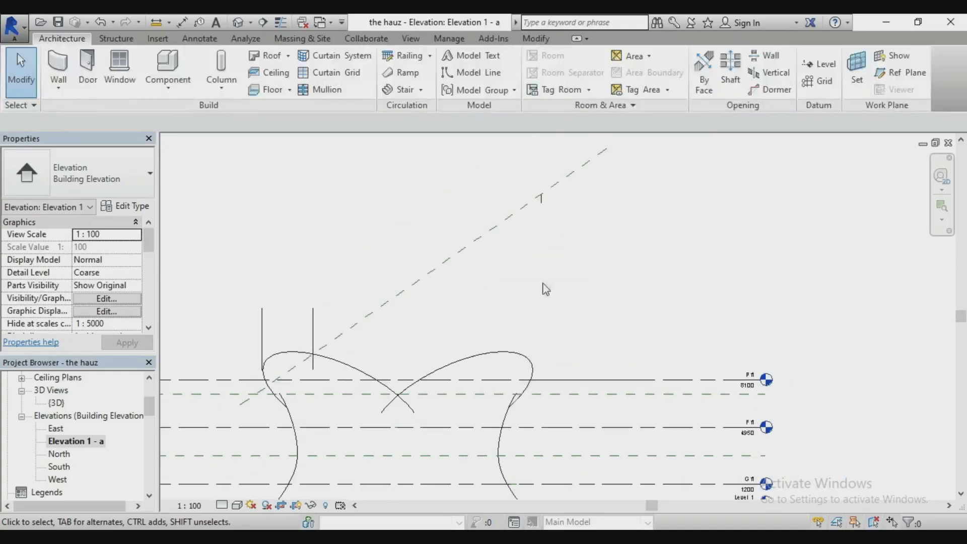
{"action": "scroll", "coordinate": [541, 276], "scroll_direction": "up", "scroll_amount": 2}
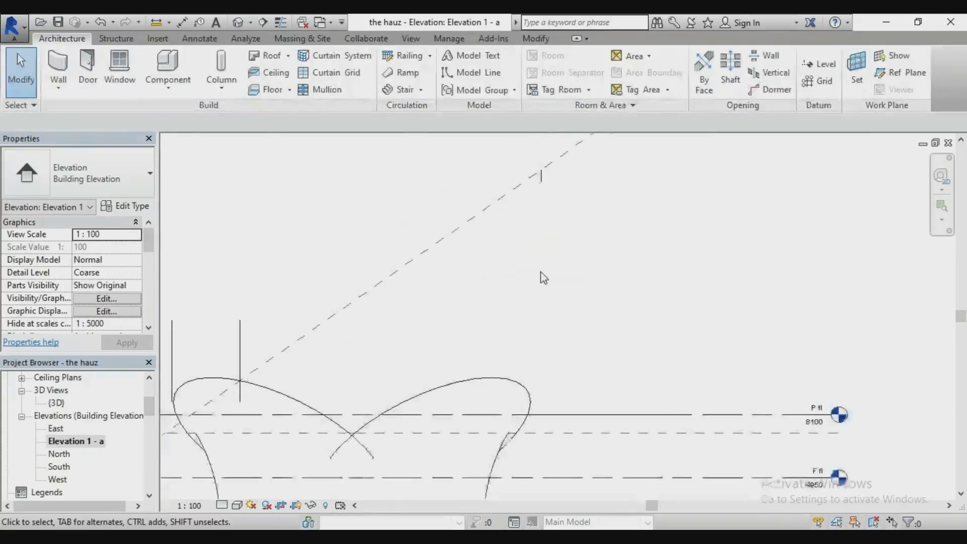
{"action": "left_click", "coordinate": [541, 187]}
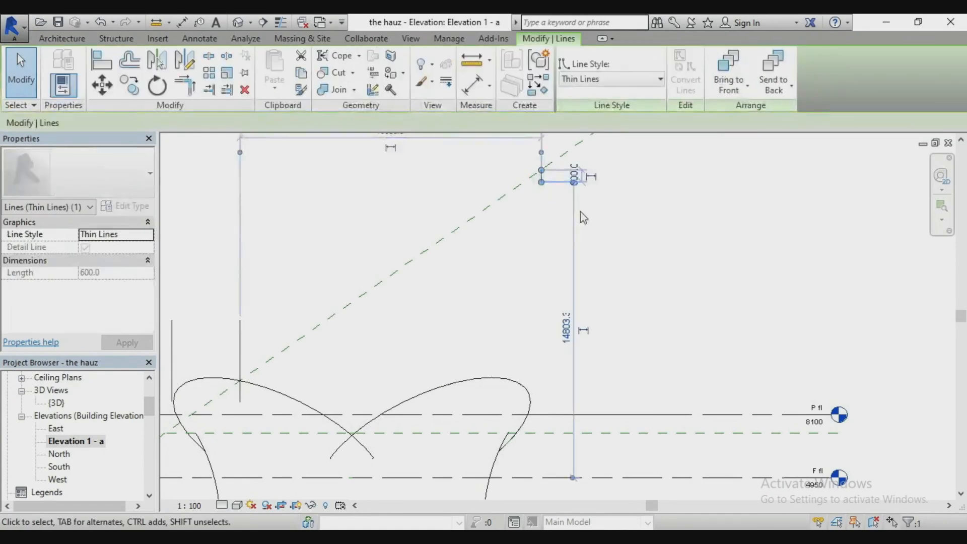
{"action": "left_click", "coordinate": [539, 226]}
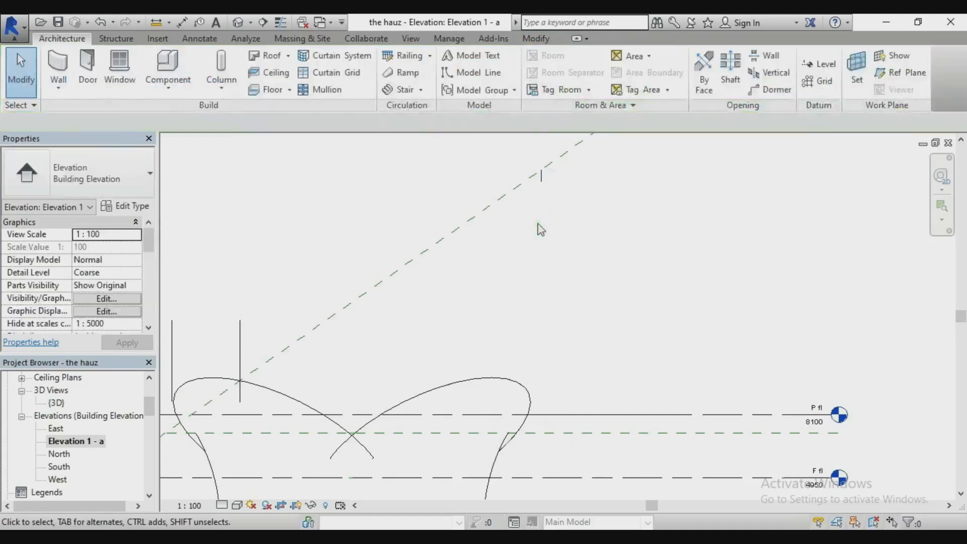
- Draw a vertical detail line about 15300 mm long from the right petal's outermost edge up past the inclined reference plane
{"action": "key", "text": "d"}
{"action": "key", "text": "l"}
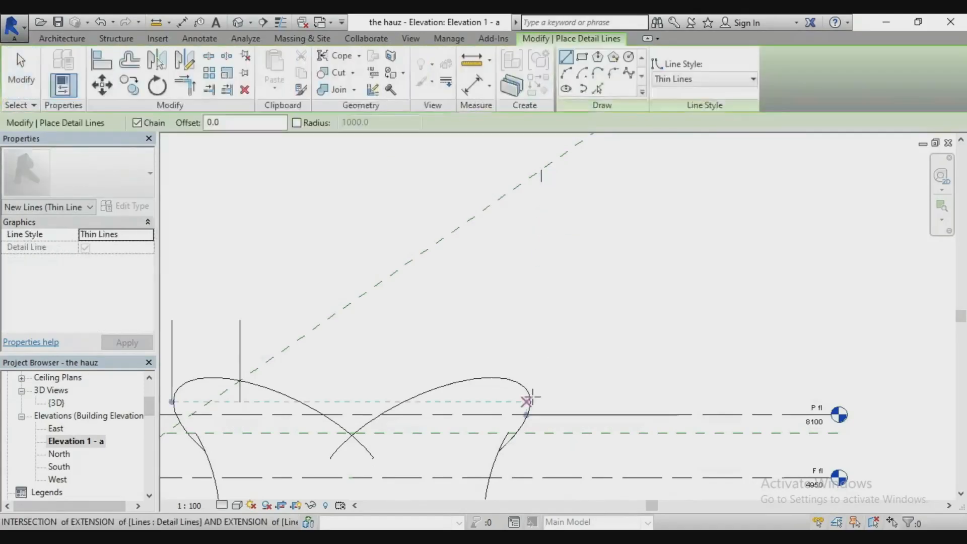
{"action": "scroll", "coordinate": [532, 397], "scroll_direction": "up", "scroll_amount": 2}
{"action": "scroll", "coordinate": [533, 397], "scroll_direction": "up", "scroll_amount": 2}
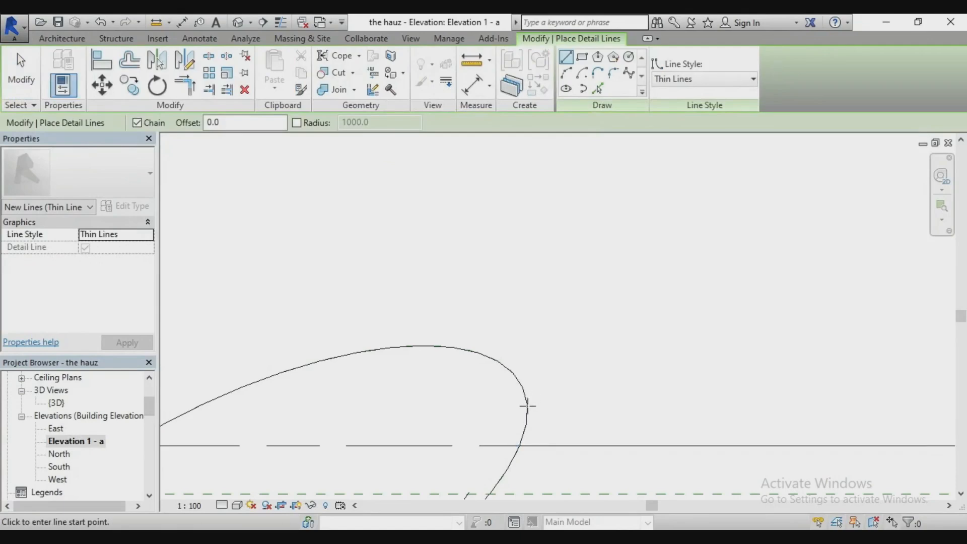
{"action": "left_click", "coordinate": [527, 406]}
{"action": "scroll", "coordinate": [559, 443], "scroll_direction": "down", "scroll_amount": 4}
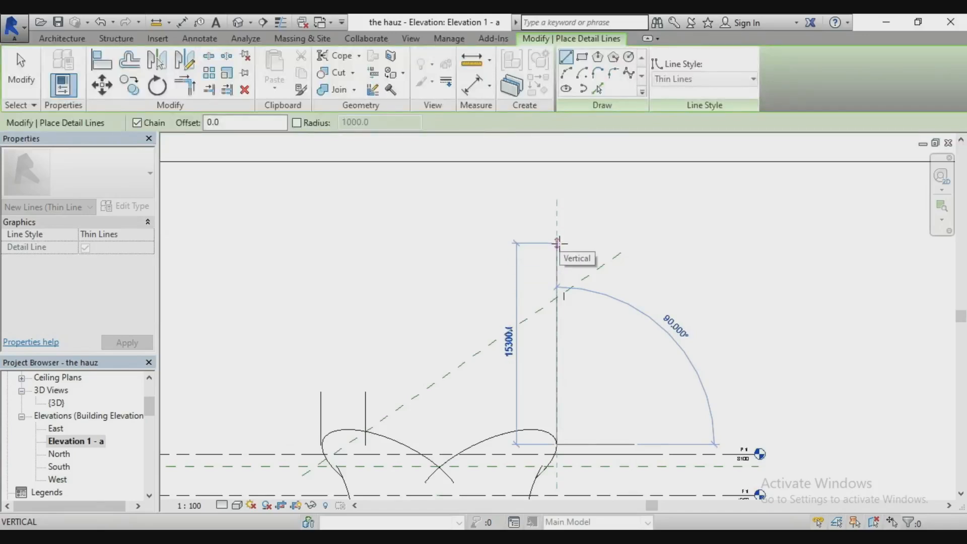
{"action": "left_click", "coordinate": [557, 243]}
{"action": "scroll", "coordinate": [559, 297], "scroll_direction": "up", "scroll_amount": 3}
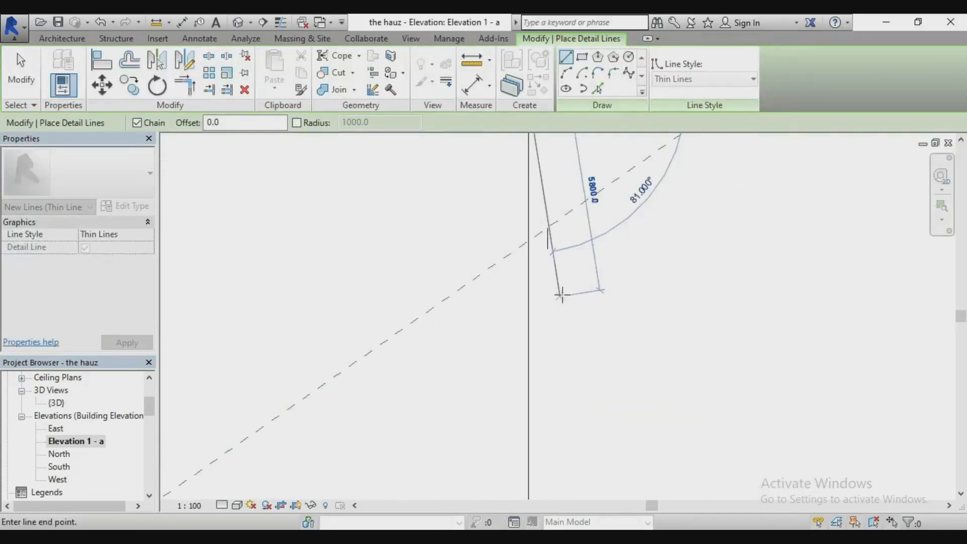
{"action": "scroll", "coordinate": [564, 282], "scroll_direction": "down", "scroll_amount": 5}
{"action": "key", "text": "Escape"}
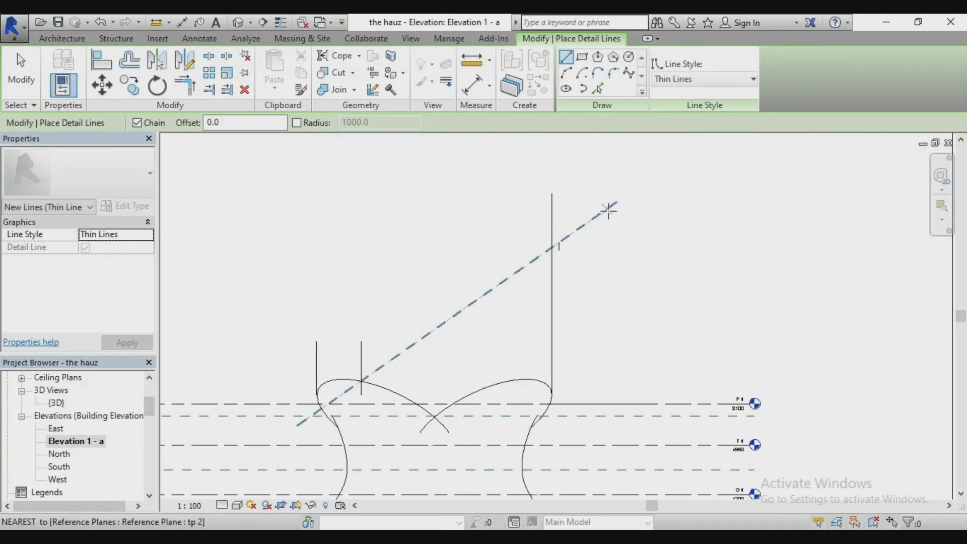
{"action": "scroll", "coordinate": [609, 210], "scroll_direction": "down", "scroll_amount": 3}
{"action": "key", "text": "Escape"}
{"action": "left_click", "coordinate": [526, 276]}
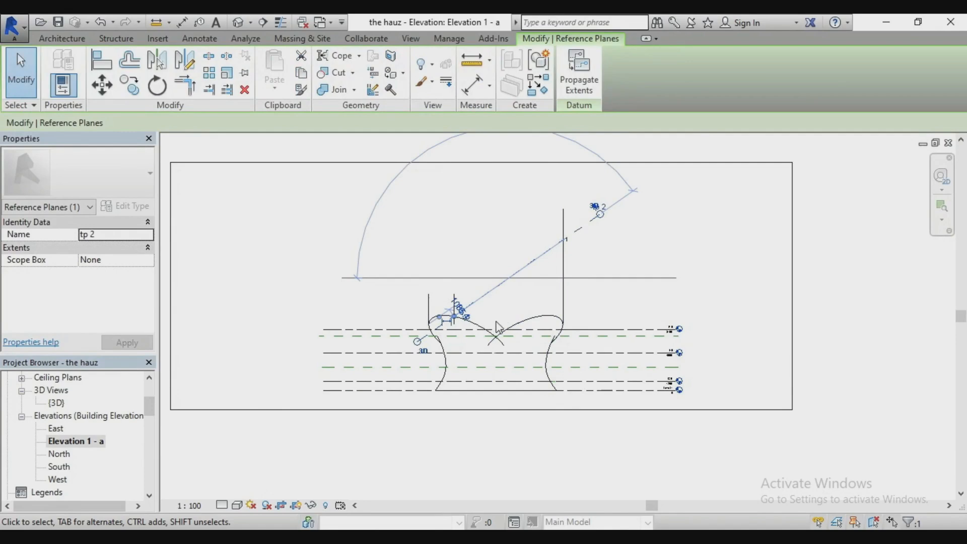
{"action": "scroll", "coordinate": [495, 323], "scroll_direction": "up", "scroll_amount": 2}
{"action": "scroll", "coordinate": [506, 373], "scroll_direction": "down", "scroll_amount": 2}
{"action": "scroll", "coordinate": [499, 284], "scroll_direction": "up", "scroll_amount": 2}
{"action": "left_click", "coordinate": [488, 253]}
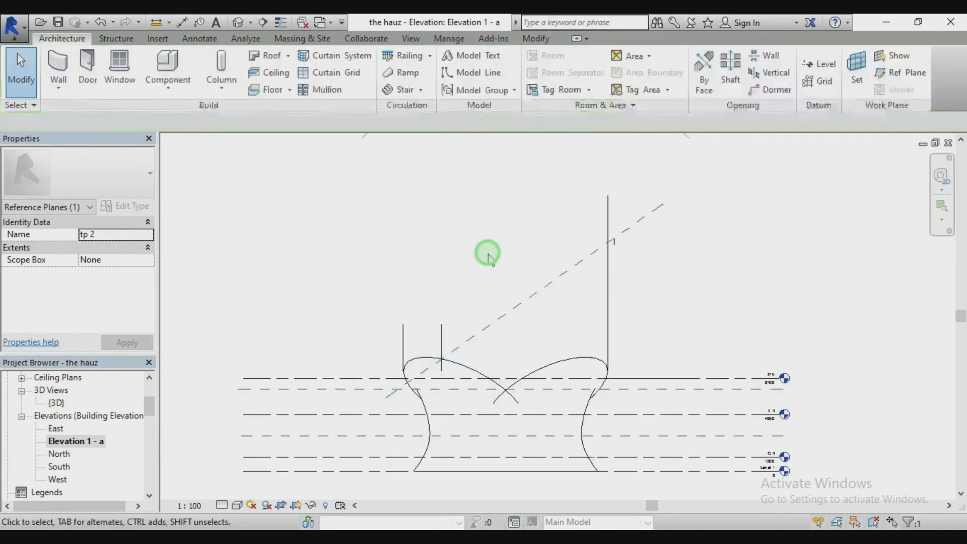
- Open the floor plan of level F fl and examine where the petal outlines cross the detail lines
{"action": "left_click", "coordinate": [631, 416]}
{"action": "right_click", "coordinate": [628, 415]}
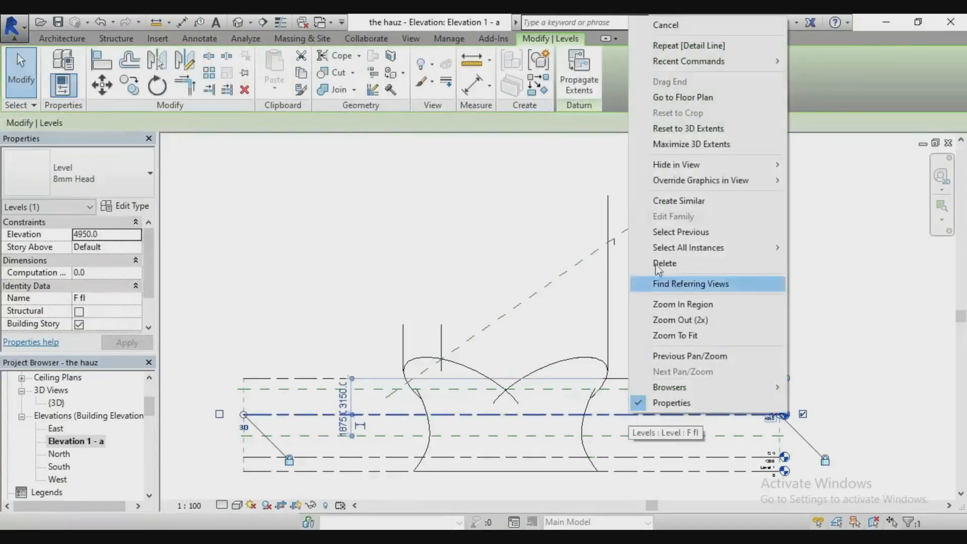
{"action": "left_click", "coordinate": [680, 108]}
{"action": "scroll", "coordinate": [573, 205], "scroll_direction": "down", "scroll_amount": 5}
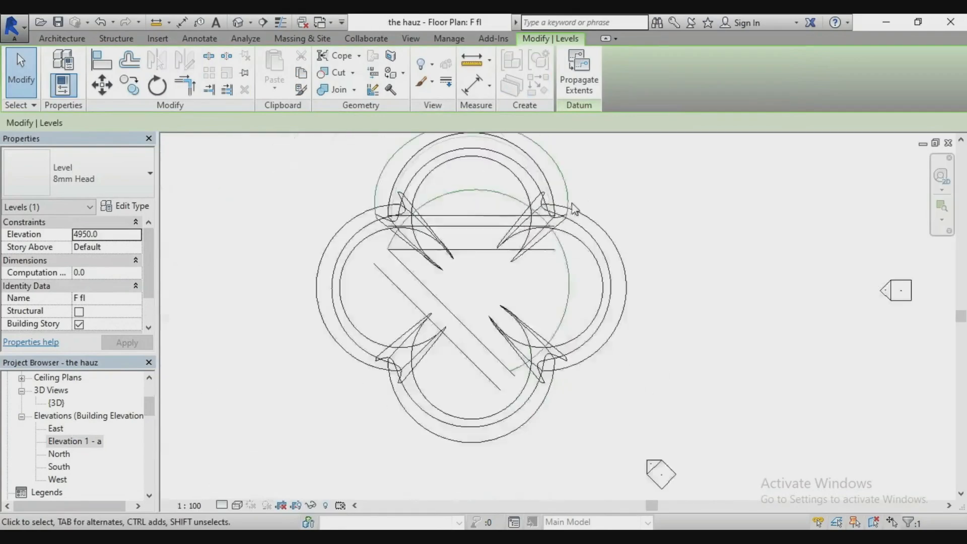
{"action": "scroll", "coordinate": [390, 218], "scroll_direction": "up", "scroll_amount": 3}
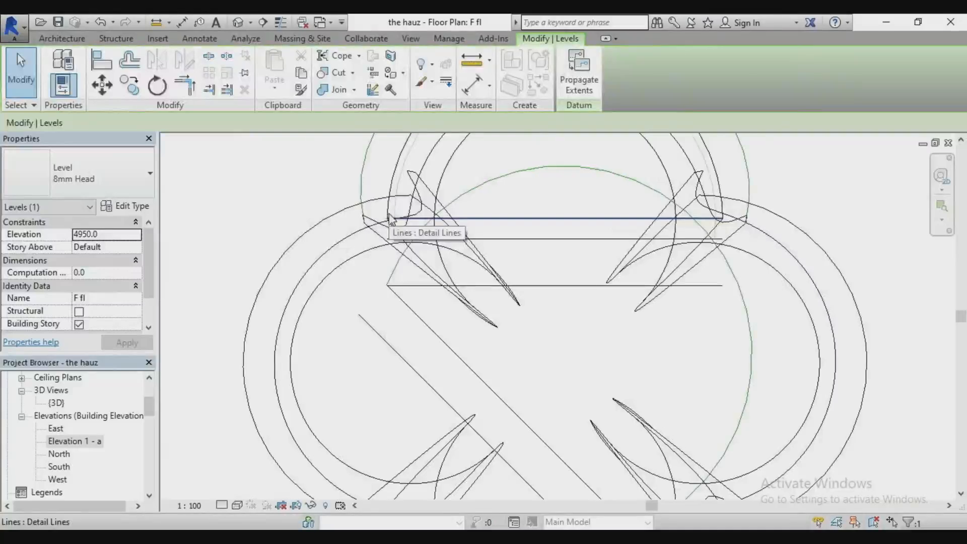
{"action": "scroll", "coordinate": [390, 218], "scroll_direction": "down", "scroll_amount": 3}
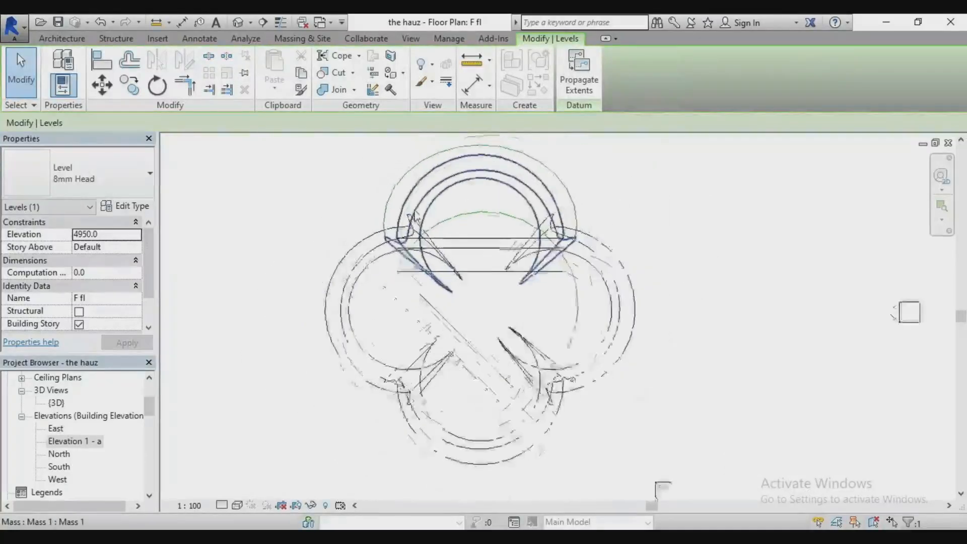
{"action": "scroll", "coordinate": [413, 217], "scroll_direction": "up", "scroll_amount": 4}
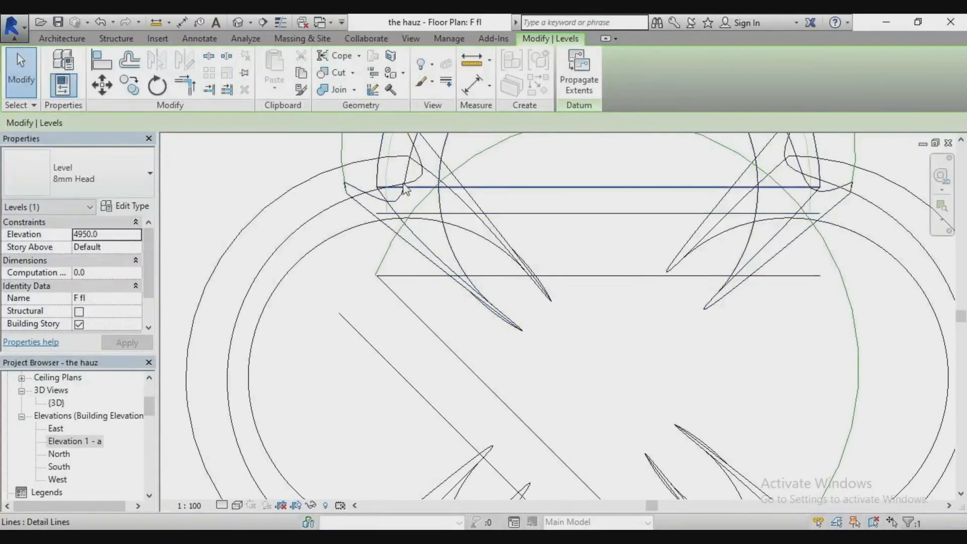
{"action": "scroll", "coordinate": [406, 189], "scroll_direction": "down", "scroll_amount": 3}
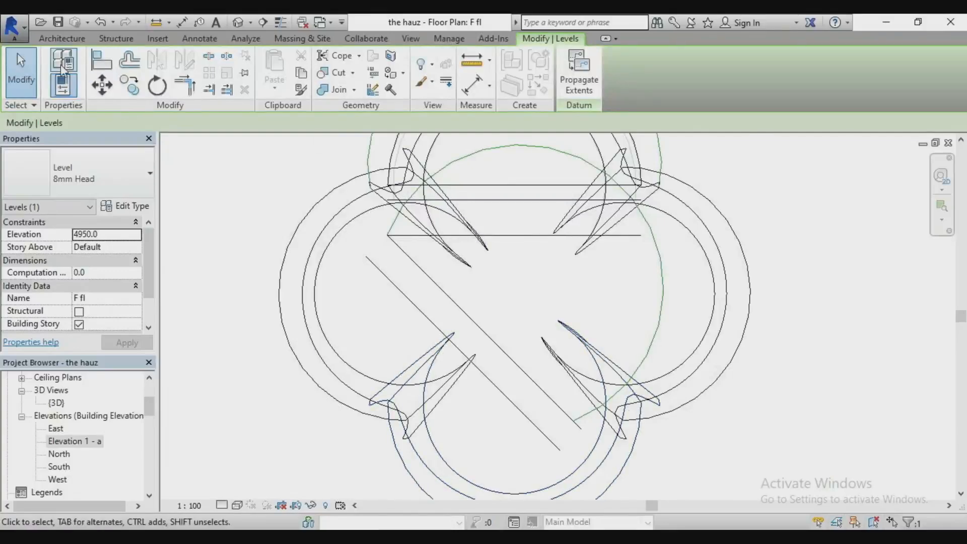
- Start a start-end-radius model arc on reference plane tp 2 at the upper-left crossing of the petal outlines
{"action": "left_click", "coordinate": [62, 39]}
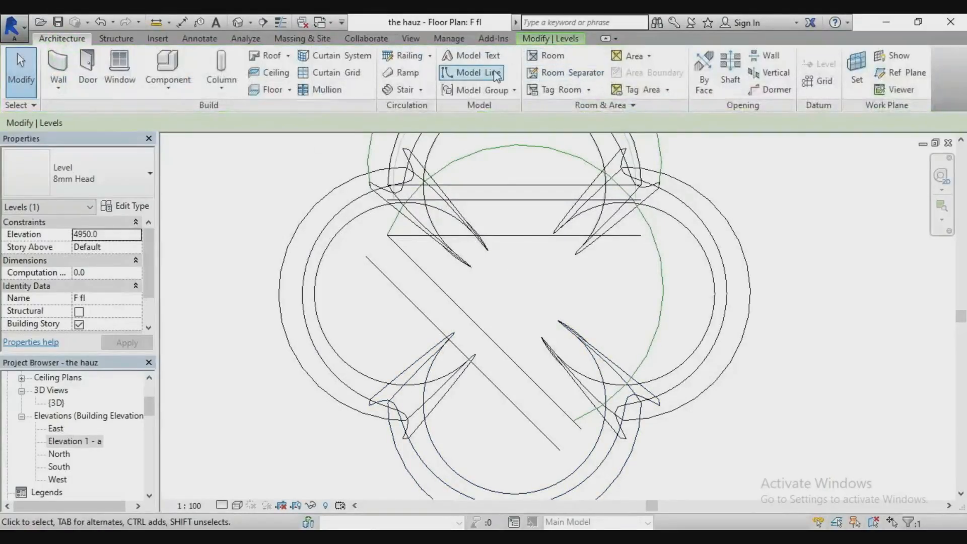
{"action": "left_click", "coordinate": [473, 73]}
{"action": "scroll", "coordinate": [398, 166], "scroll_direction": "up", "scroll_amount": 3}
{"action": "scroll", "coordinate": [399, 167], "scroll_direction": "up", "scroll_amount": 3}
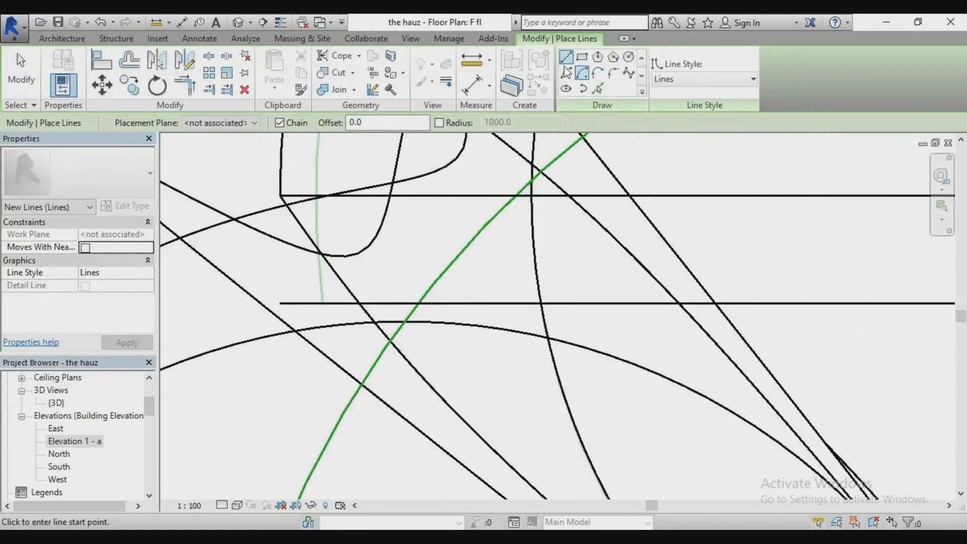
{"action": "left_click", "coordinate": [236, 123]}
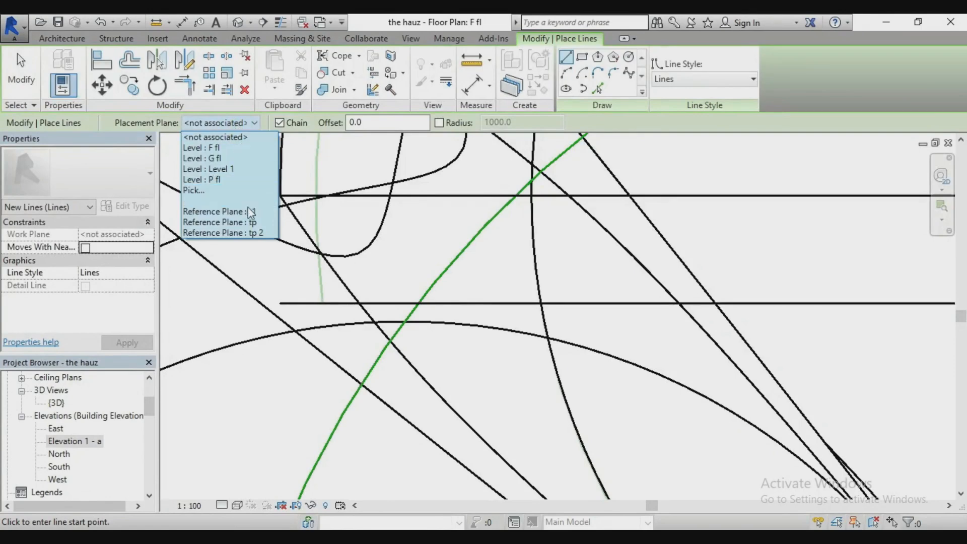
{"action": "left_click", "coordinate": [254, 233]}
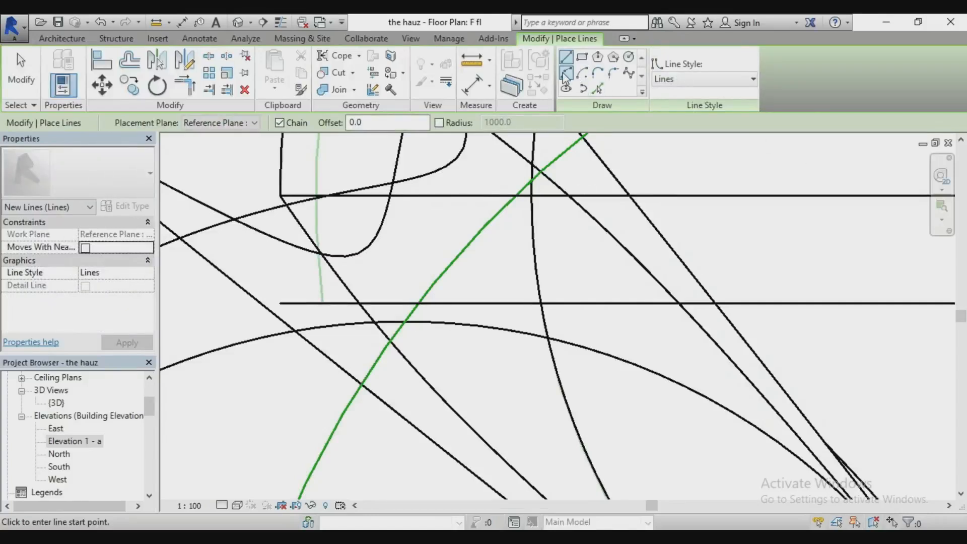
{"action": "left_click", "coordinate": [566, 73]}
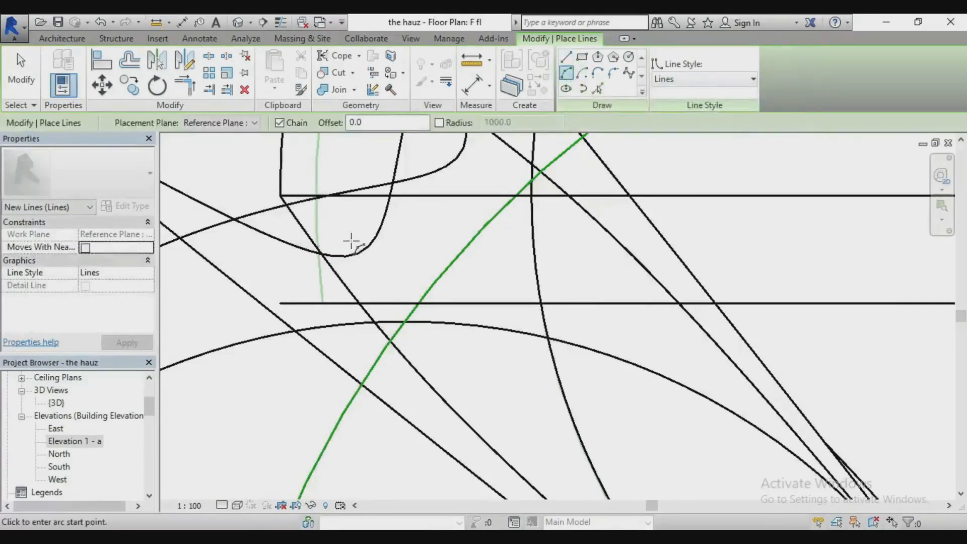
{"action": "scroll", "coordinate": [351, 241], "scroll_direction": "down", "scroll_amount": 4}
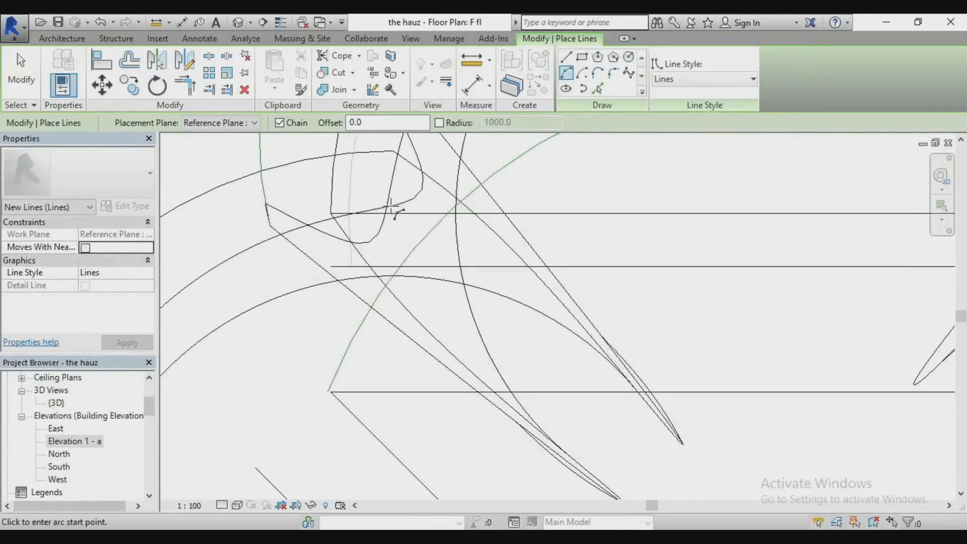
{"action": "scroll", "coordinate": [392, 207], "scroll_direction": "up", "scroll_amount": 5}
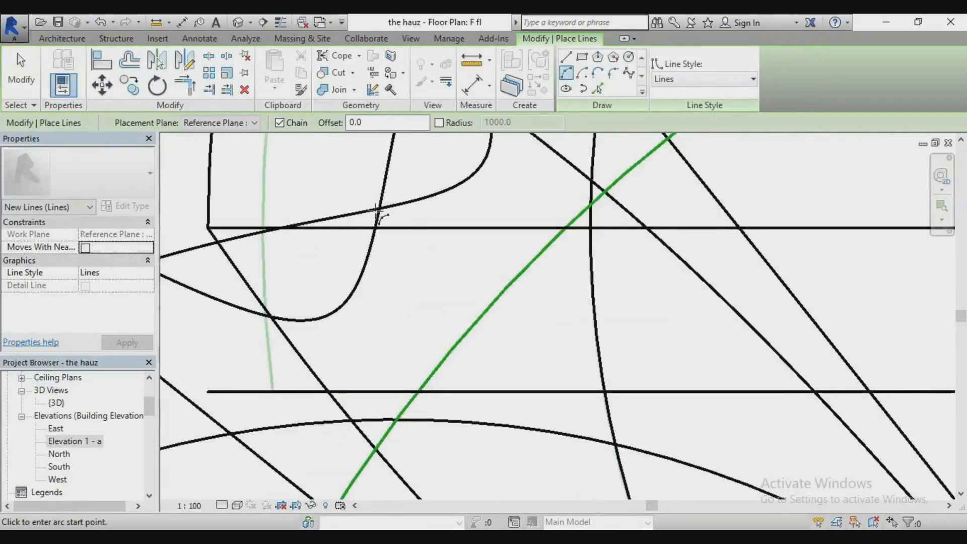
{"action": "left_click", "coordinate": [380, 210]}
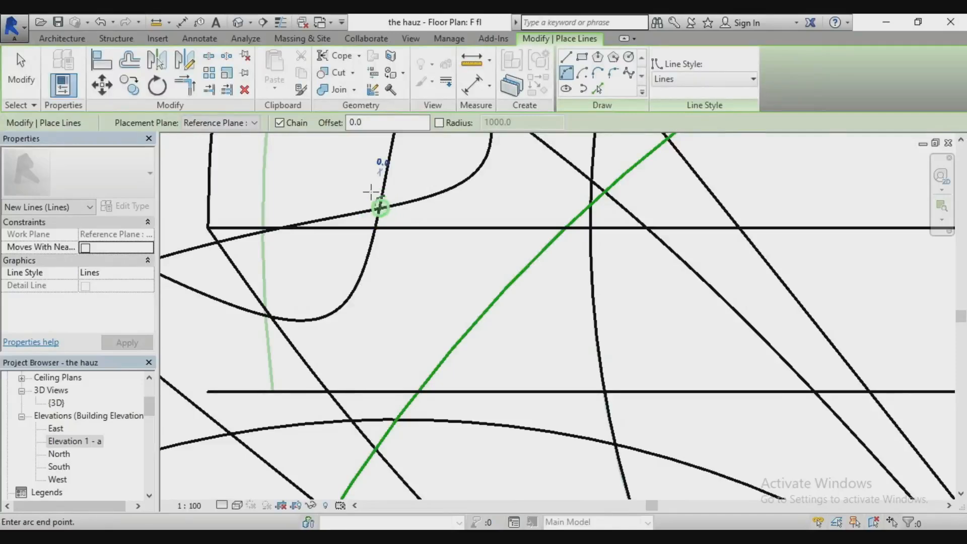
- Finish the arc, about 6400 mm in radius, by ending it at the lower-right petal crossing and passing it through the upper-right crossing
{"action": "scroll", "coordinate": [375, 200], "scroll_direction": "down", "scroll_amount": 6}
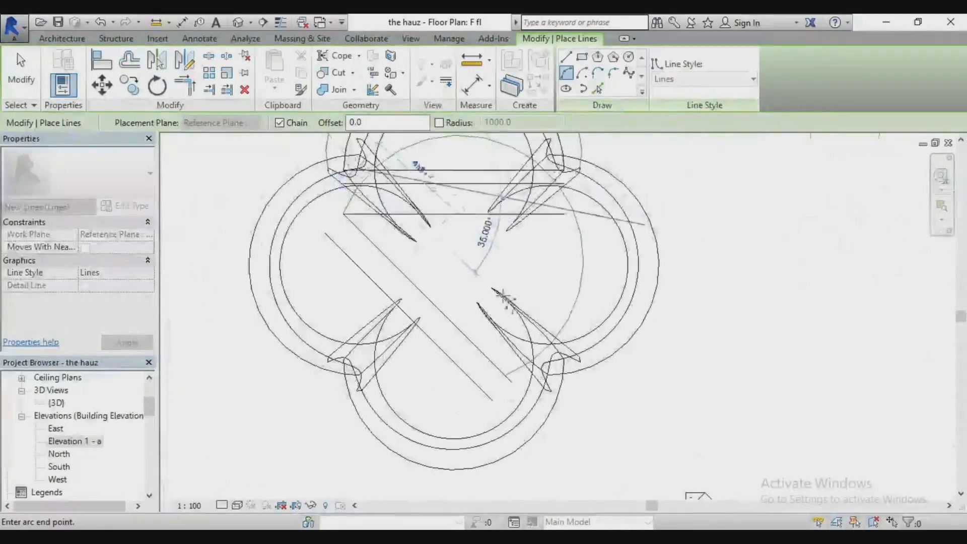
{"action": "scroll", "coordinate": [574, 388], "scroll_direction": "up", "scroll_amount": 6}
{"action": "scroll", "coordinate": [566, 282], "scroll_direction": "down", "scroll_amount": 3}
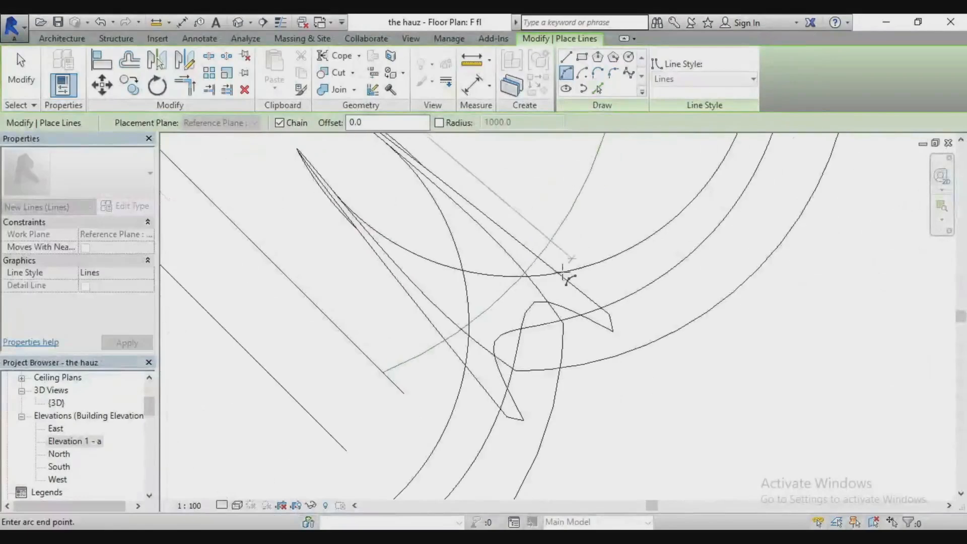
{"action": "scroll", "coordinate": [557, 324], "scroll_direction": "up", "scroll_amount": 6}
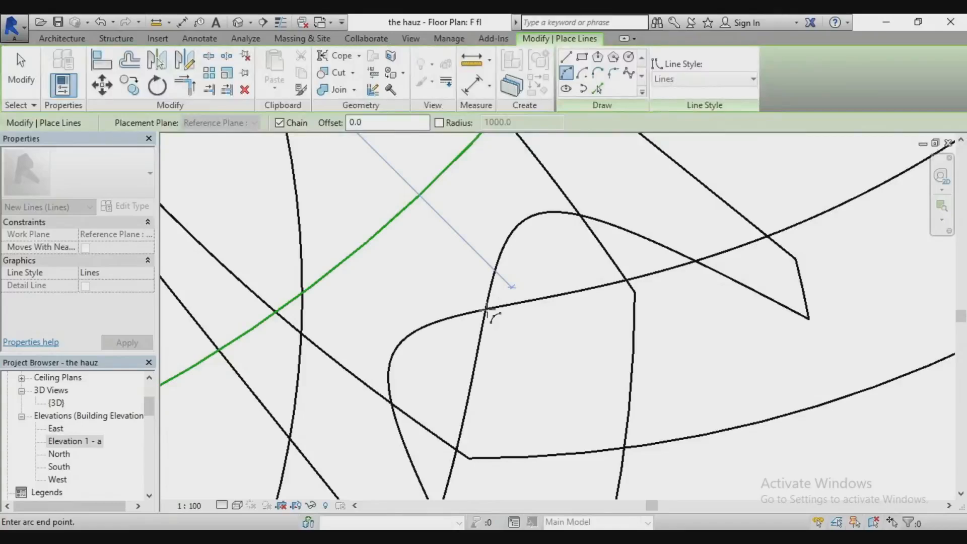
{"action": "scroll", "coordinate": [481, 375], "scroll_direction": "down", "scroll_amount": 6}
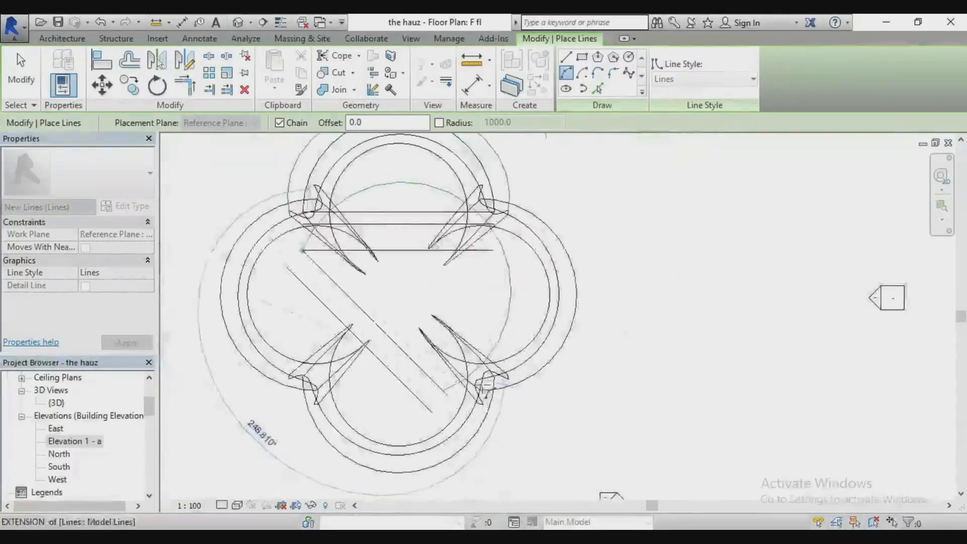
{"action": "scroll", "coordinate": [484, 386], "scroll_direction": "up", "scroll_amount": 8}
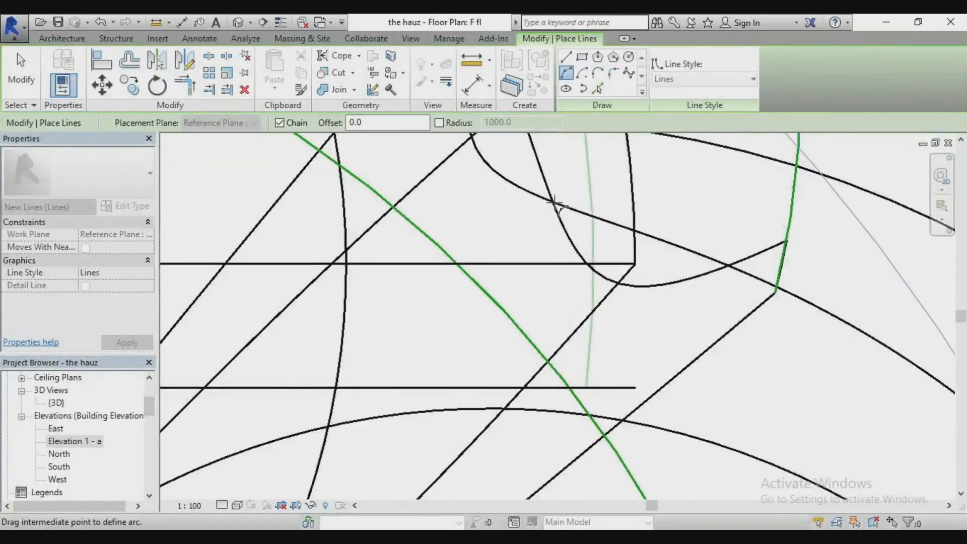
{"action": "left_click", "coordinate": [554, 204]}
{"action": "scroll", "coordinate": [524, 217], "scroll_direction": "down", "scroll_amount": 5}
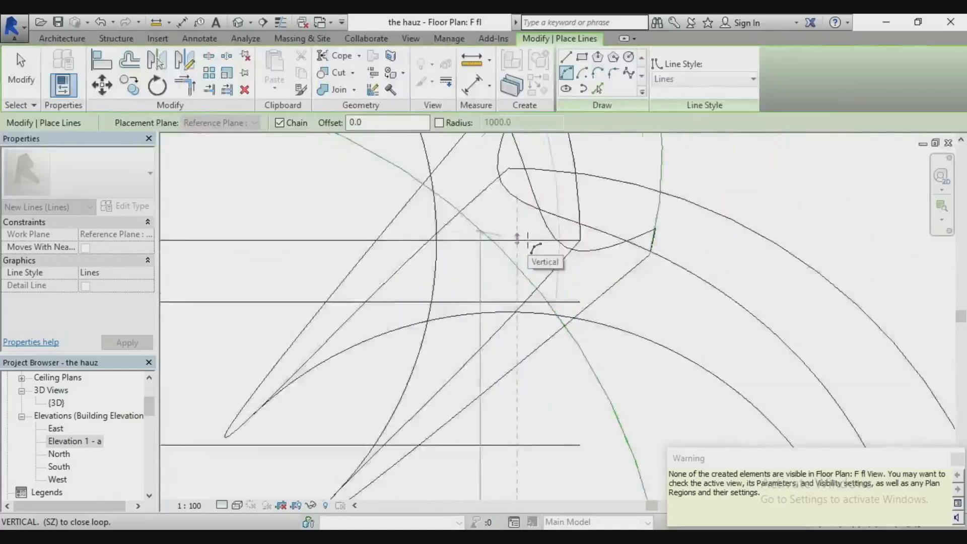
{"action": "scroll", "coordinate": [524, 239], "scroll_direction": "down", "scroll_amount": 2}
{"action": "right_click", "coordinate": [579, 188]}
{"action": "left_click", "coordinate": [605, 198]}
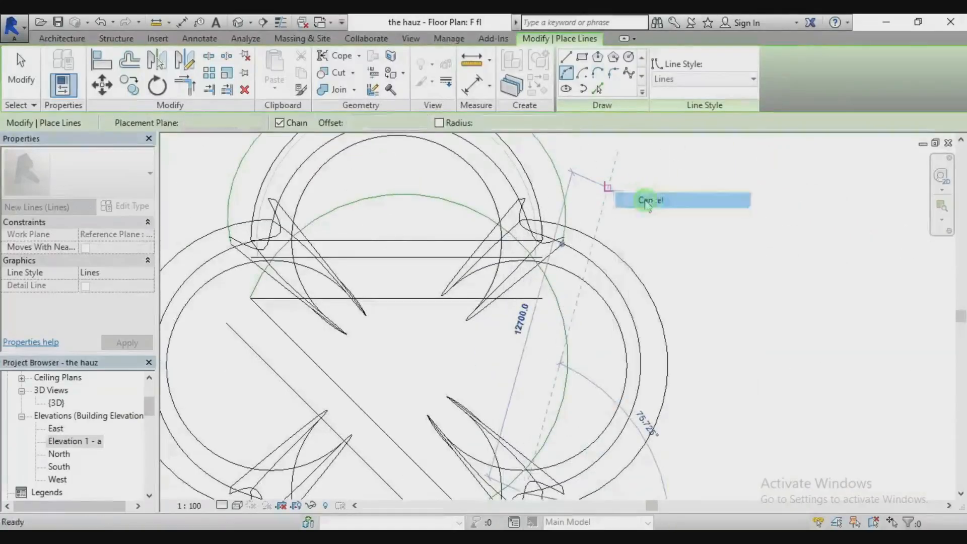
{"action": "key", "text": "Escape"}
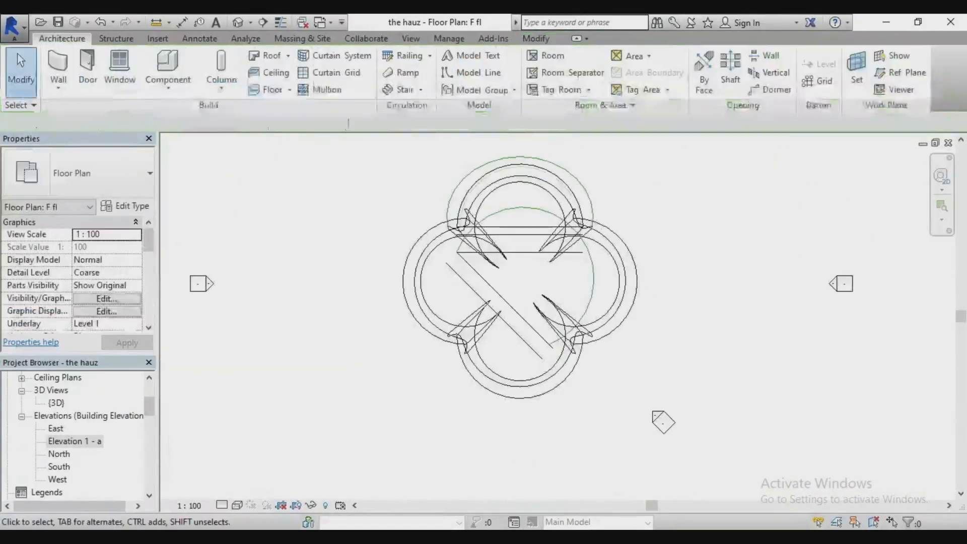
- In the 3D view, set the radius of the inclined arc above the petals to 9600 mm
{"action": "left_click", "coordinate": [236, 26]}
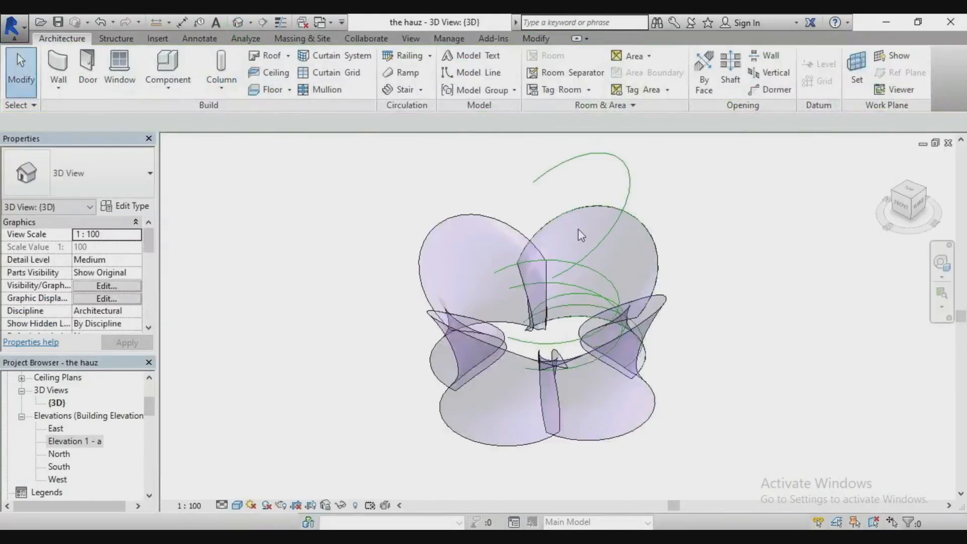
{"action": "scroll", "coordinate": [574, 204], "scroll_direction": "down", "scroll_amount": 1}
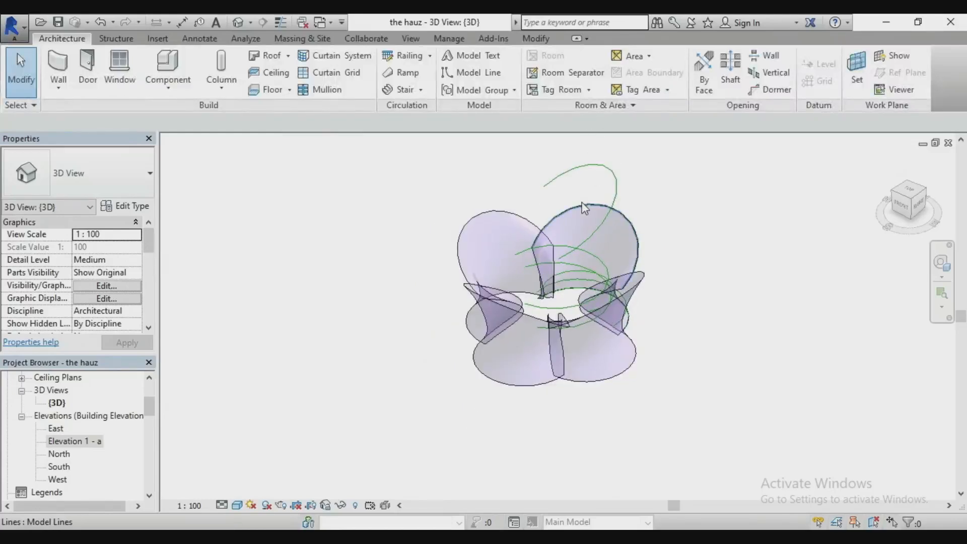
{"action": "scroll", "coordinate": [631, 182], "scroll_direction": "up", "scroll_amount": 2}
{"action": "left_click", "coordinate": [630, 177]}
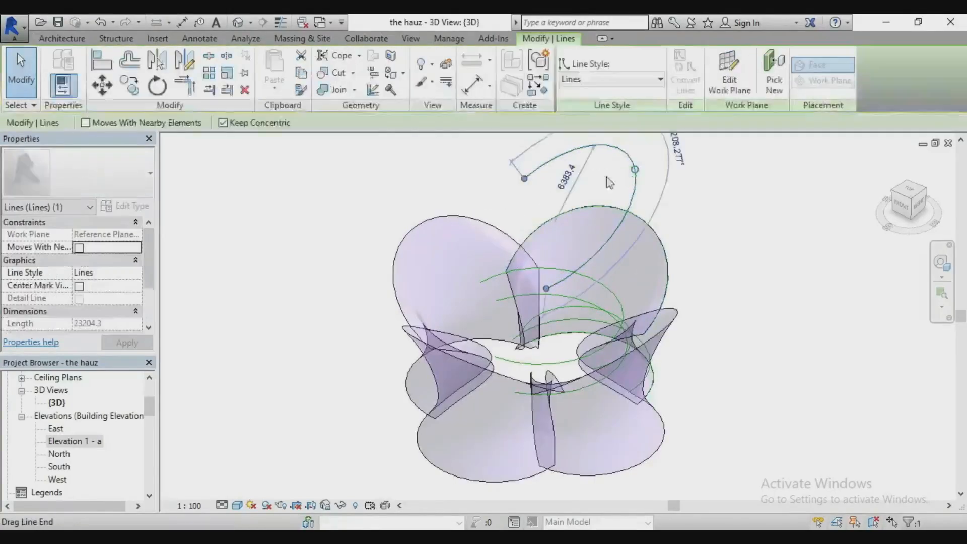
{"action": "left_click", "coordinate": [572, 174]}
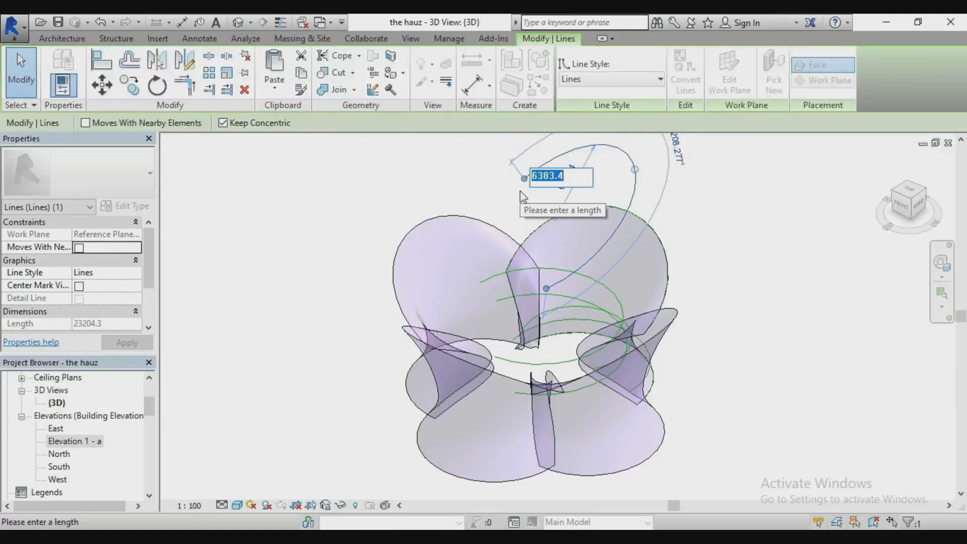
{"action": "type", "text": "9"}
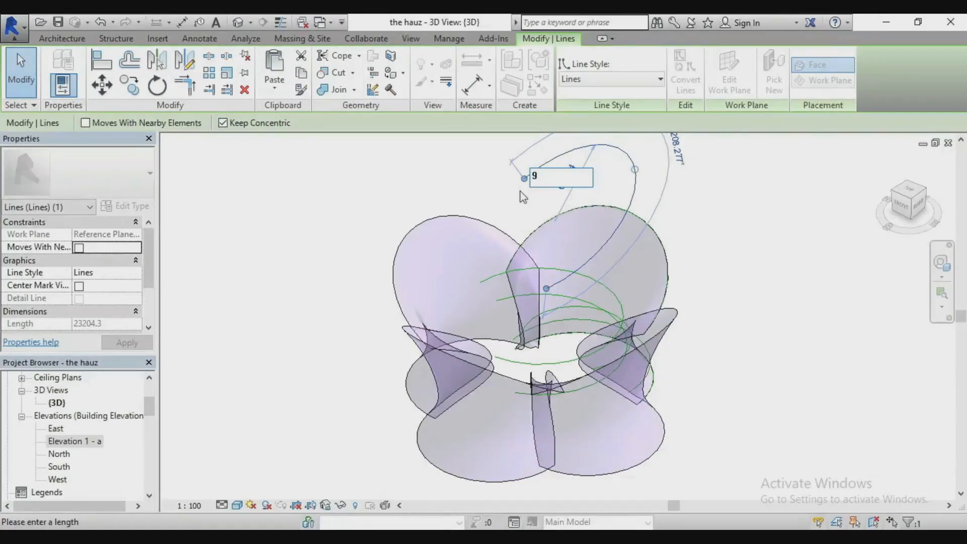
{"action": "type", "text": "600"}
{"action": "key", "text": "Return"}
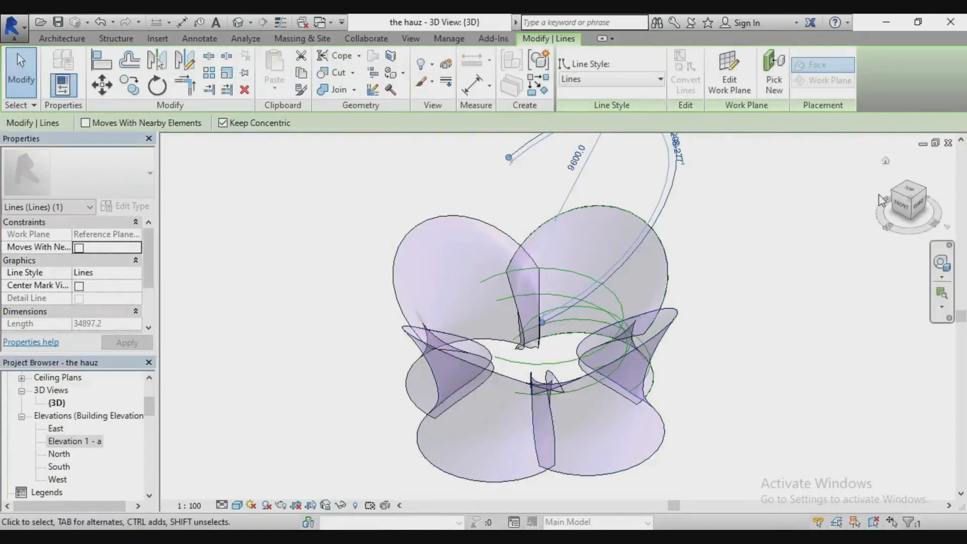
- Set the angle of the uppermost stacked horizontal arc, the one with the 5400 mm radius, to 300 degrees
{"action": "left_click", "coordinate": [838, 218]}
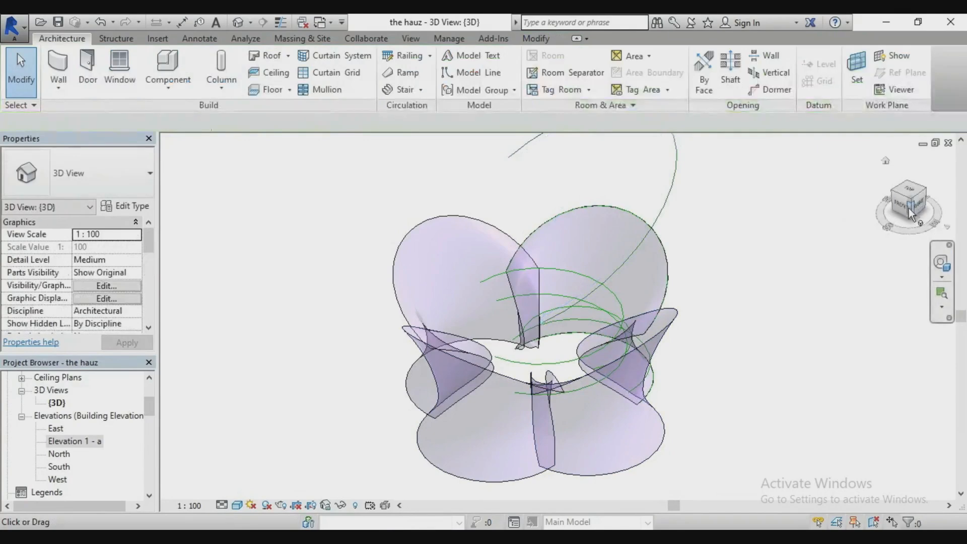
{"action": "left_click_drag", "start_coordinate": [907, 206], "coordinate": [876, 192]}
{"action": "middle_click_drag", "start_coordinate": [540, 316], "coordinate": [594, 320], "text": "shift"}
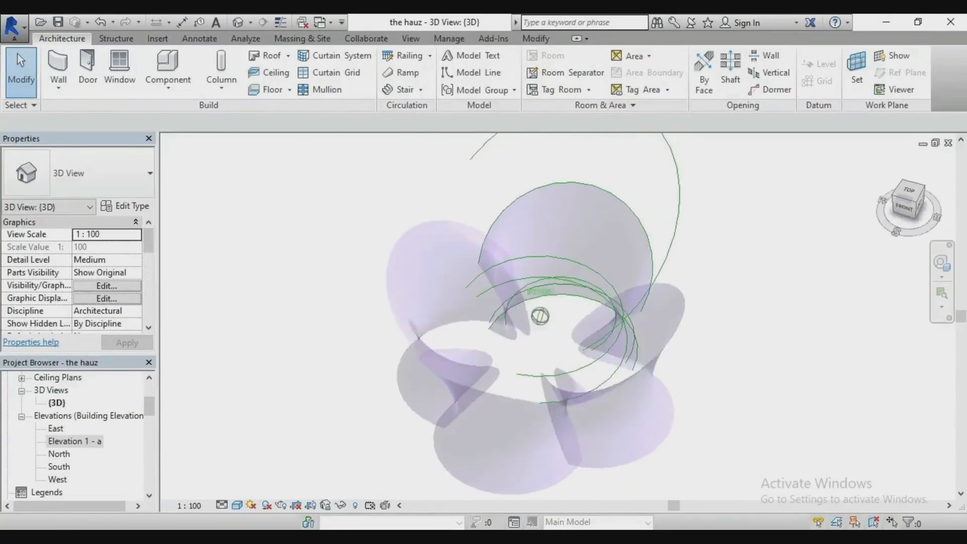
{"action": "left_click", "coordinate": [551, 261]}
{"action": "scroll", "coordinate": [644, 272], "scroll_direction": "up", "scroll_amount": 4}
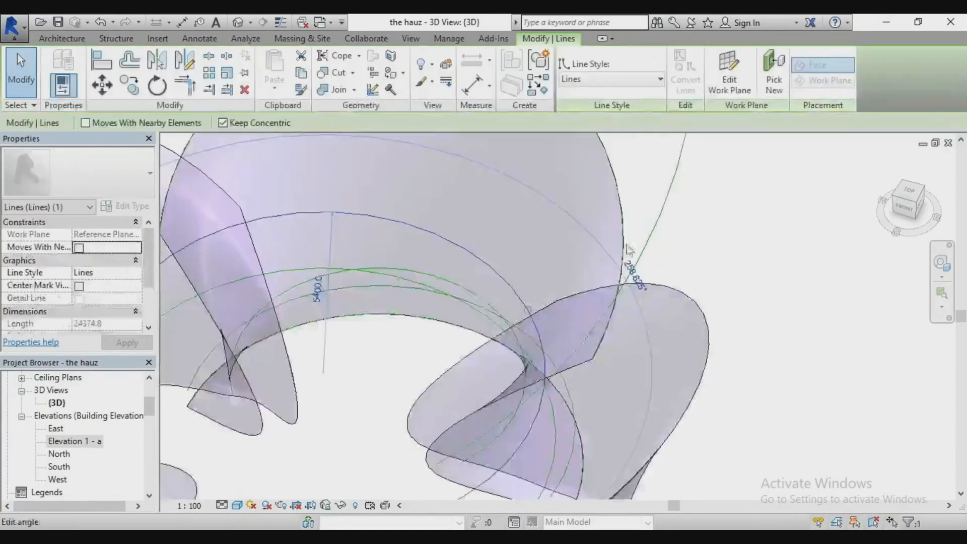
{"action": "left_click", "coordinate": [636, 275]}
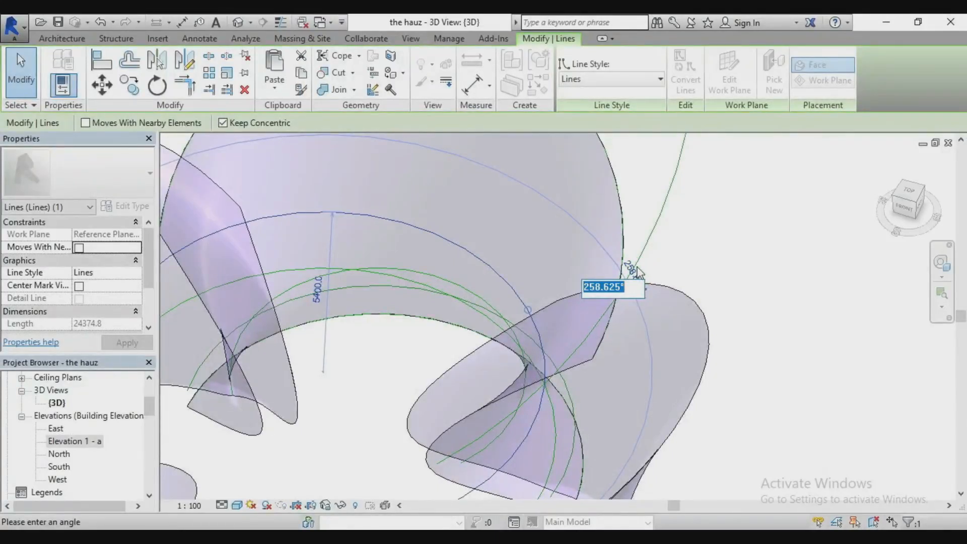
{"action": "type", "text": "300"}
{"action": "key", "text": "Return"}
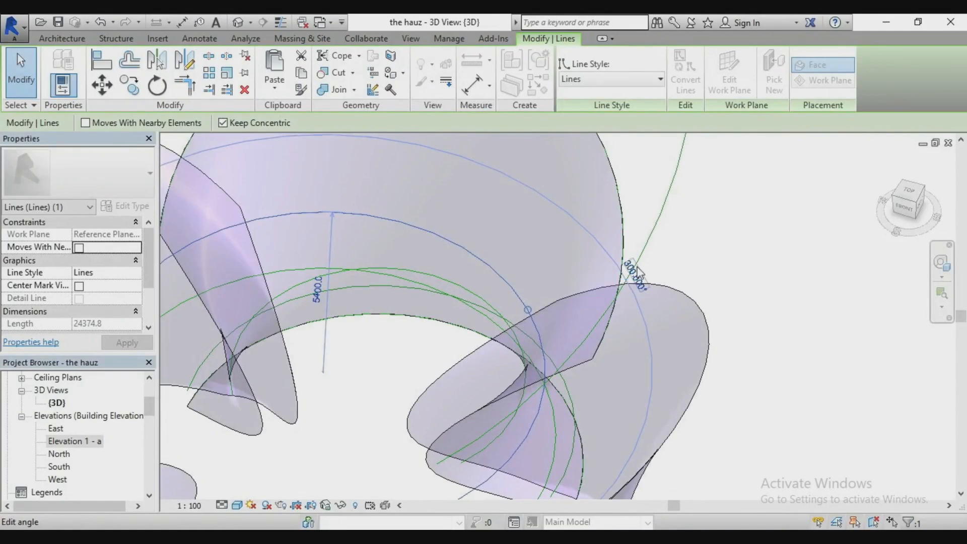
{"action": "scroll", "coordinate": [694, 221], "scroll_direction": "down", "scroll_amount": 3}
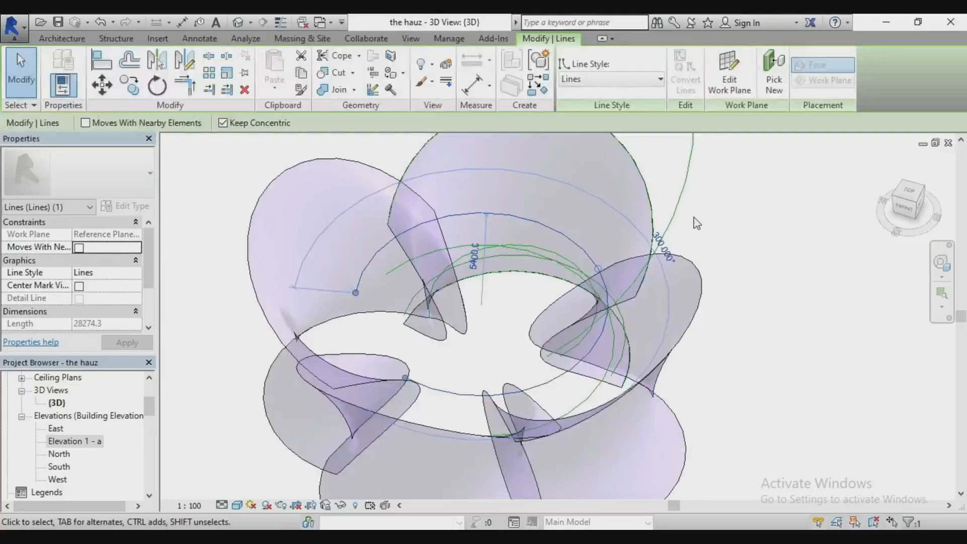
{"action": "left_click", "coordinate": [701, 217]}
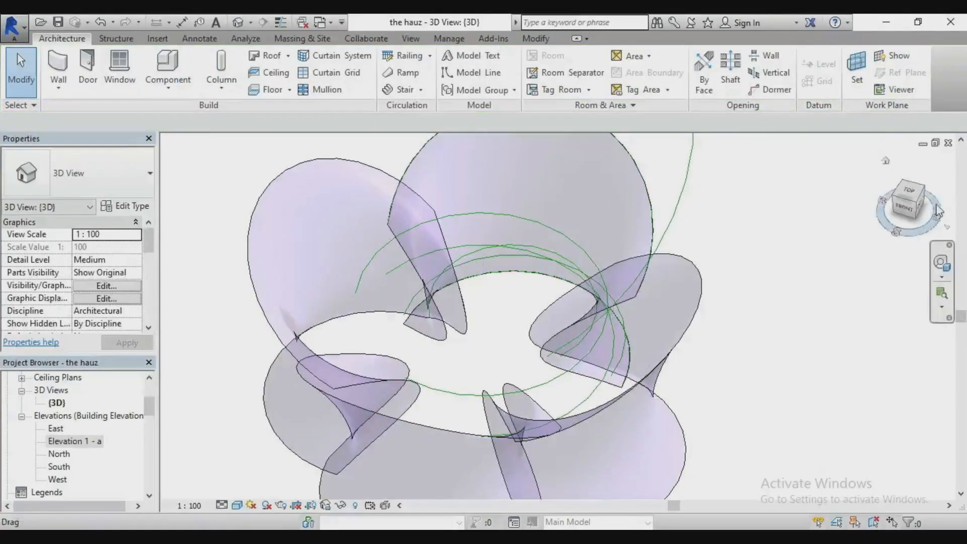
- Set the angle of the large inclined arc above the petals to 300 degrees
{"action": "left_click", "coordinate": [919, 205]}
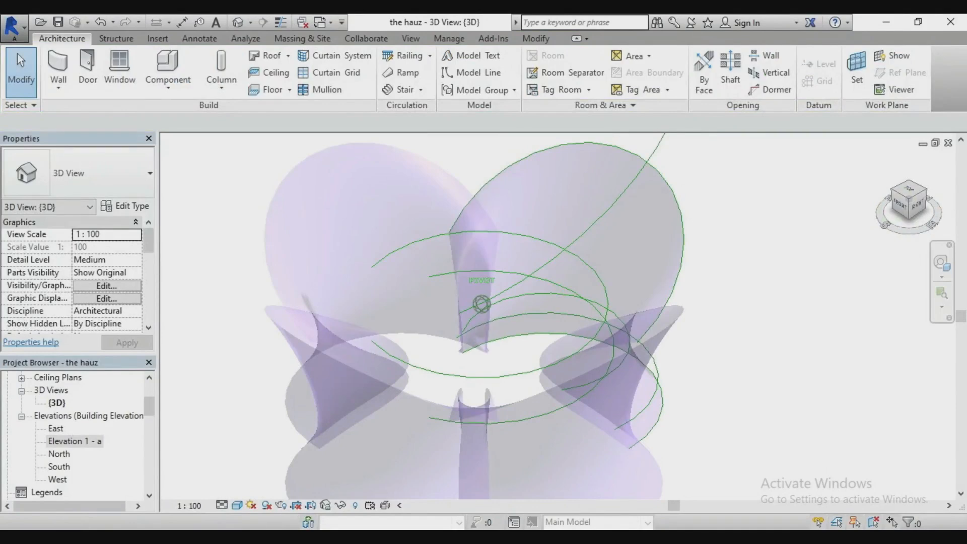
{"action": "left_click", "coordinate": [899, 204]}
{"action": "left_click", "coordinate": [922, 190]}
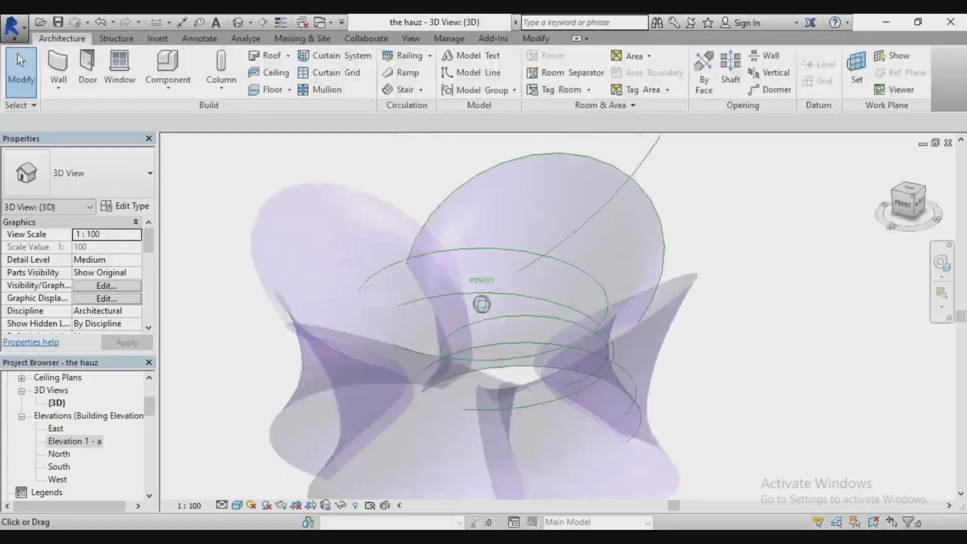
{"action": "left_click", "coordinate": [580, 285]}
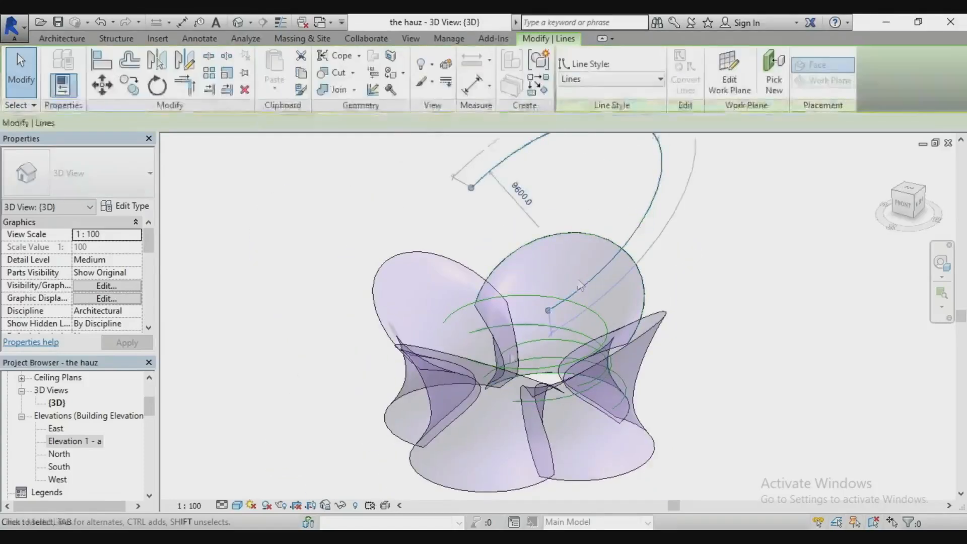
{"action": "scroll", "coordinate": [511, 353], "scroll_direction": "down", "scroll_amount": 2}
{"action": "scroll", "coordinate": [619, 191], "scroll_direction": "up", "scroll_amount": 2}
{"action": "left_click", "coordinate": [613, 219]}
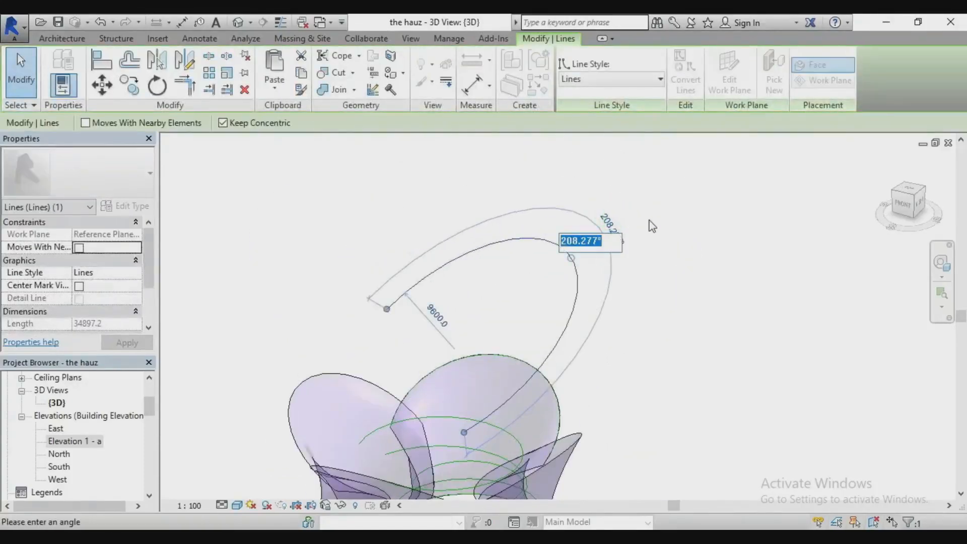
{"action": "type", "text": "3"}
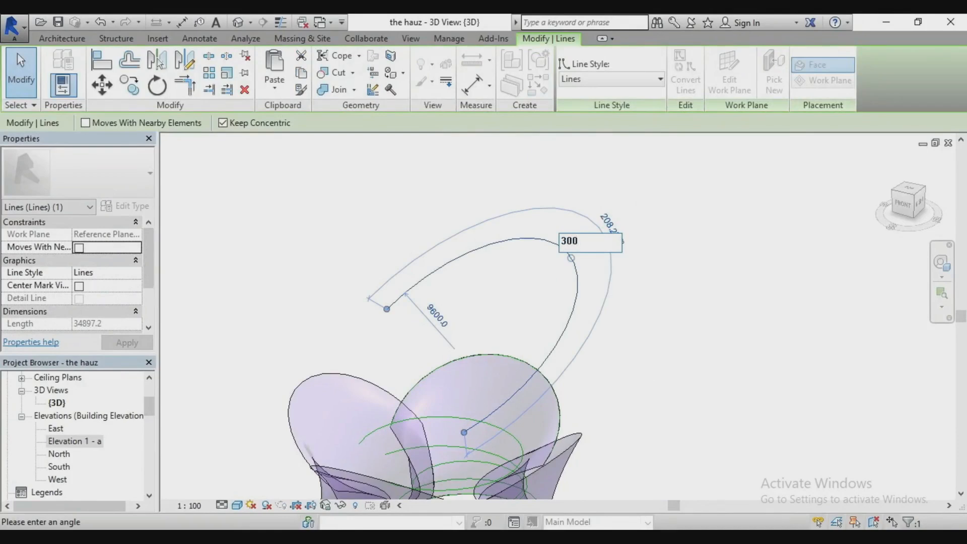
{"action": "type", "text": "00"}
{"action": "key", "text": "Return"}
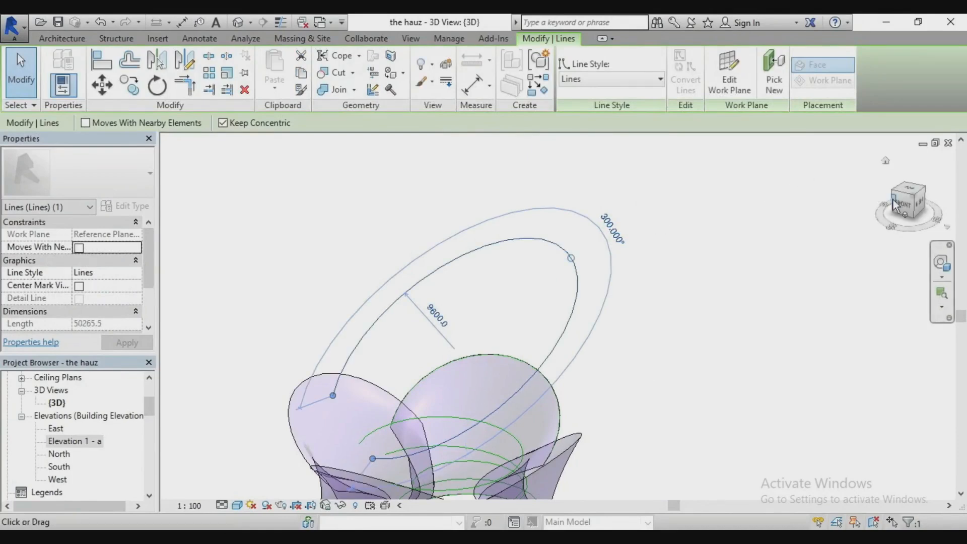
- Examine the inclined arc against the petal masses and stacked horizontal arcs from the side and from above
{"action": "mouse_move", "coordinate": [907, 205]}
{"action": "left_mouse_down"}
{"action": "mouse_move", "coordinate": [892, 162]}
{"action": "mouse_move", "coordinate": [880, 161]}
{"action": "mouse_move", "coordinate": [904, 159]}
{"action": "mouse_move", "coordinate": [921, 140]}
{"action": "left_mouse_up"}
{"action": "left_click", "coordinate": [695, 238]}
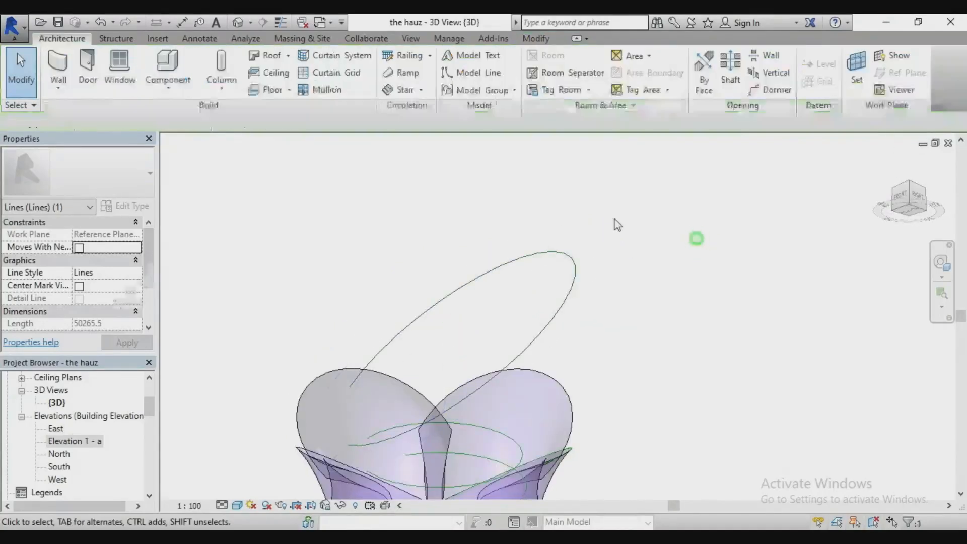
{"action": "scroll", "coordinate": [460, 204], "scroll_direction": "down", "scroll_amount": 2}
{"action": "mouse_move", "coordinate": [917, 198]}
{"action": "left_mouse_down"}
{"action": "mouse_move", "coordinate": [909, 201]}
{"action": "mouse_move", "coordinate": [957, 229]}
{"action": "mouse_move", "coordinate": [936, 227]}
{"action": "left_mouse_up"}
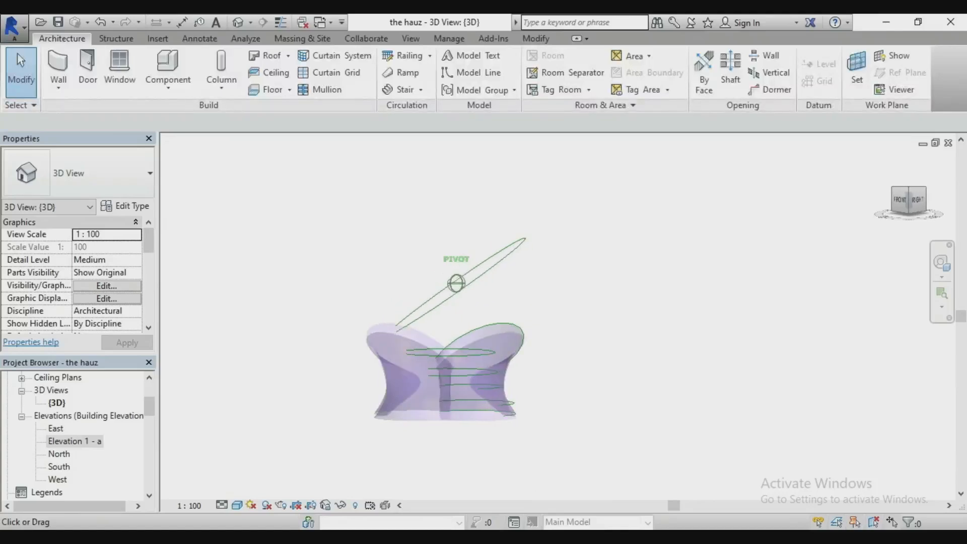
{"action": "scroll", "coordinate": [438, 358], "scroll_direction": "up", "scroll_amount": 4}
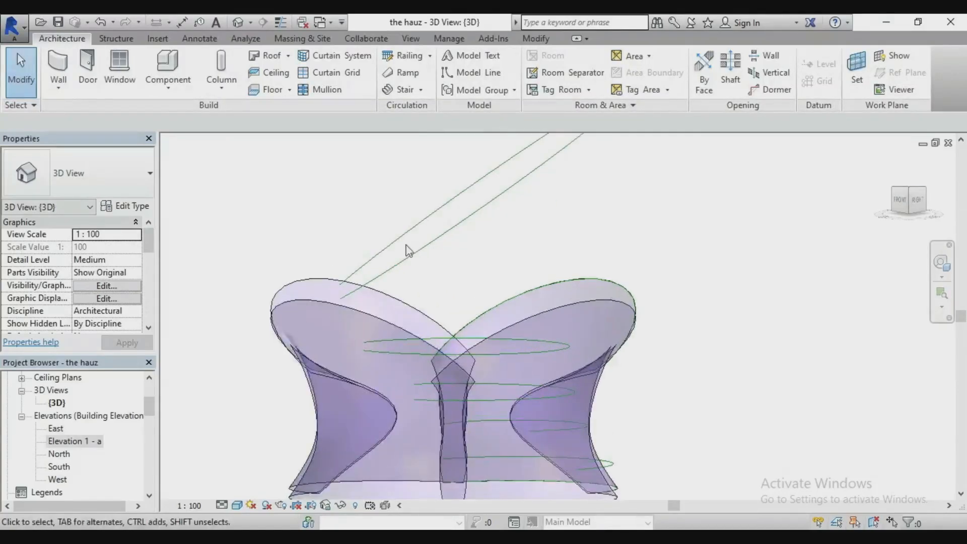
{"action": "scroll", "coordinate": [504, 372], "scroll_direction": "down", "scroll_amount": 3}
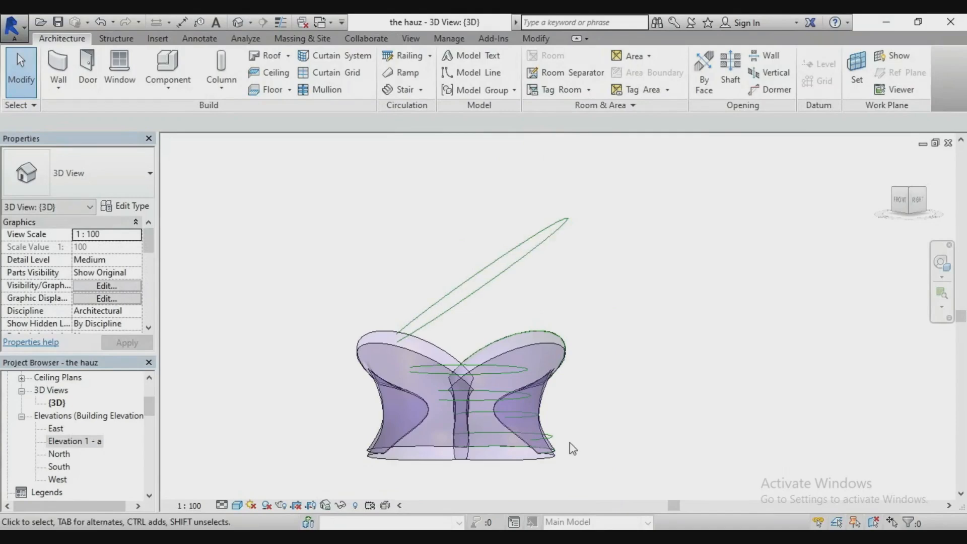
{"action": "scroll", "coordinate": [483, 421], "scroll_direction": "up", "scroll_amount": 2}
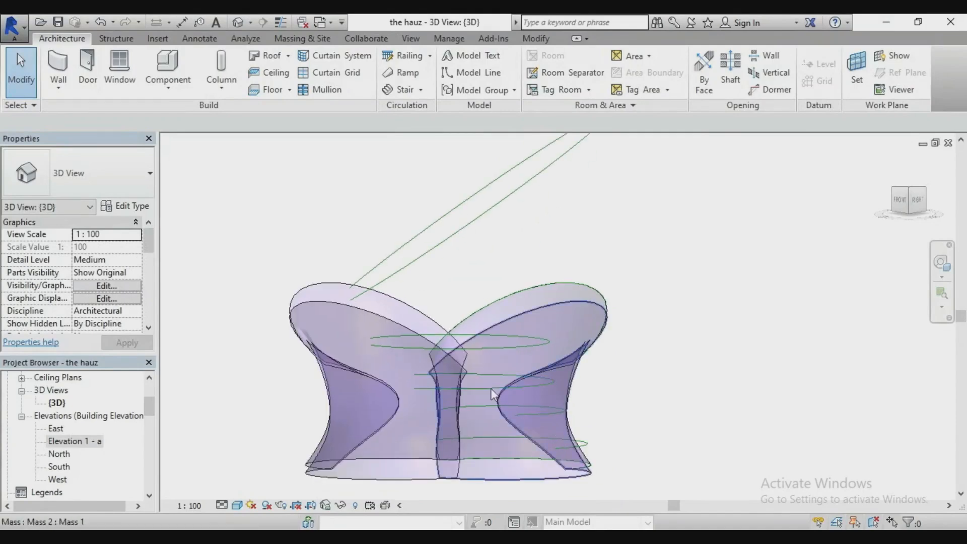
{"action": "scroll", "coordinate": [579, 283], "scroll_direction": "down", "scroll_amount": 1}
{"action": "scroll", "coordinate": [578, 282], "scroll_direction": "down", "scroll_amount": 1}
{"action": "scroll", "coordinate": [531, 231], "scroll_direction": "up", "scroll_amount": 2}
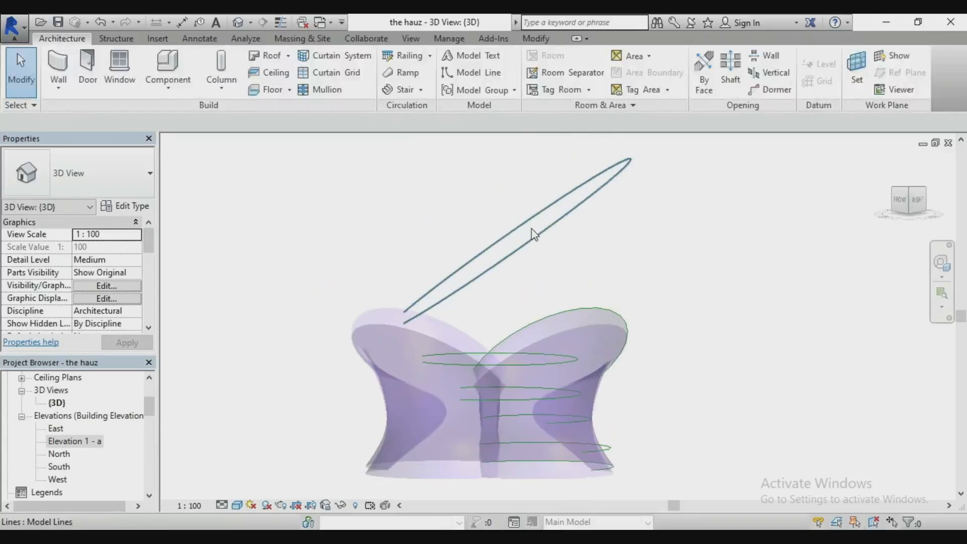
{"action": "mouse_move", "coordinate": [918, 204]}
{"action": "left_mouse_down"}
{"action": "mouse_move", "coordinate": [940, 227]}
{"action": "mouse_move", "coordinate": [785, 260]}
{"action": "left_mouse_up"}
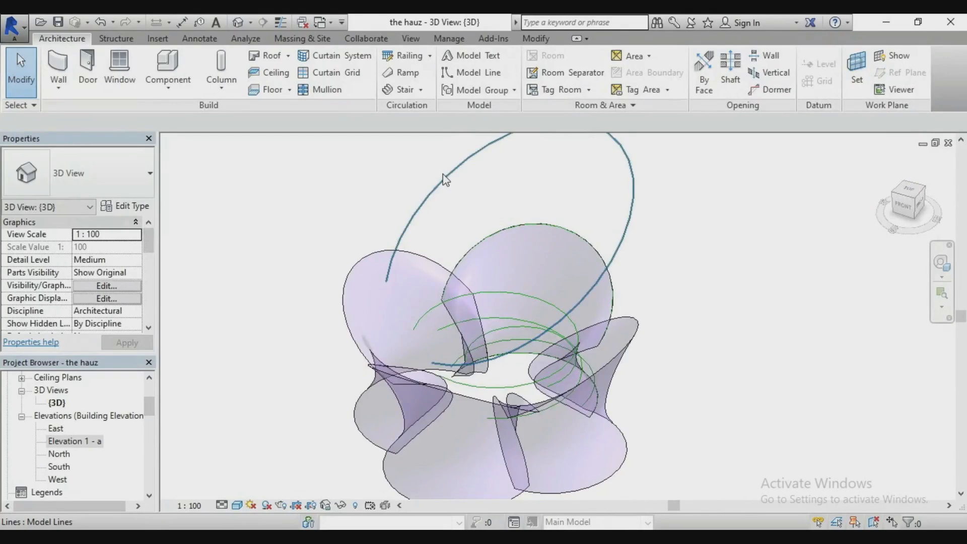
{"action": "scroll", "coordinate": [479, 322], "scroll_direction": "down", "scroll_amount": 2}
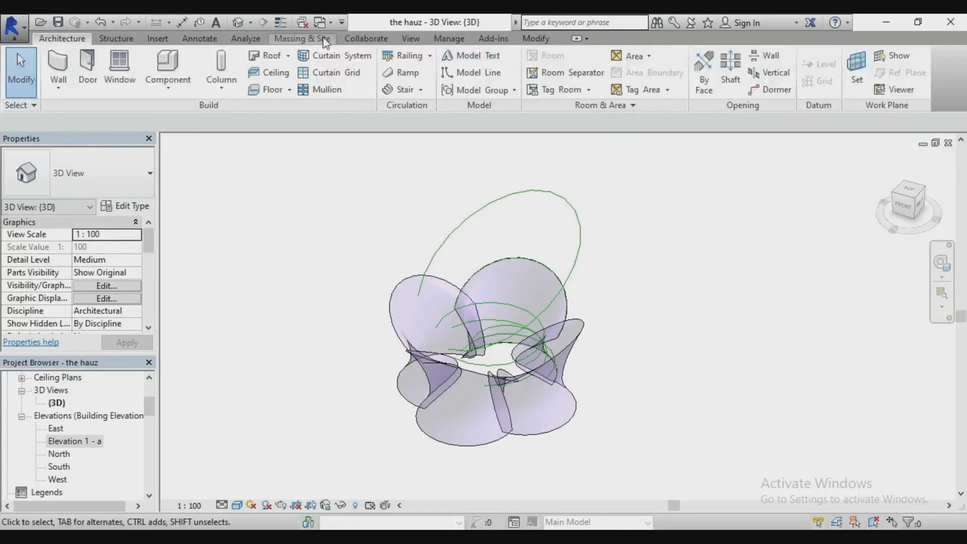
- Start a new in-place mass, accepting the suggested name Mass 5
{"action": "left_click", "coordinate": [302, 40]}
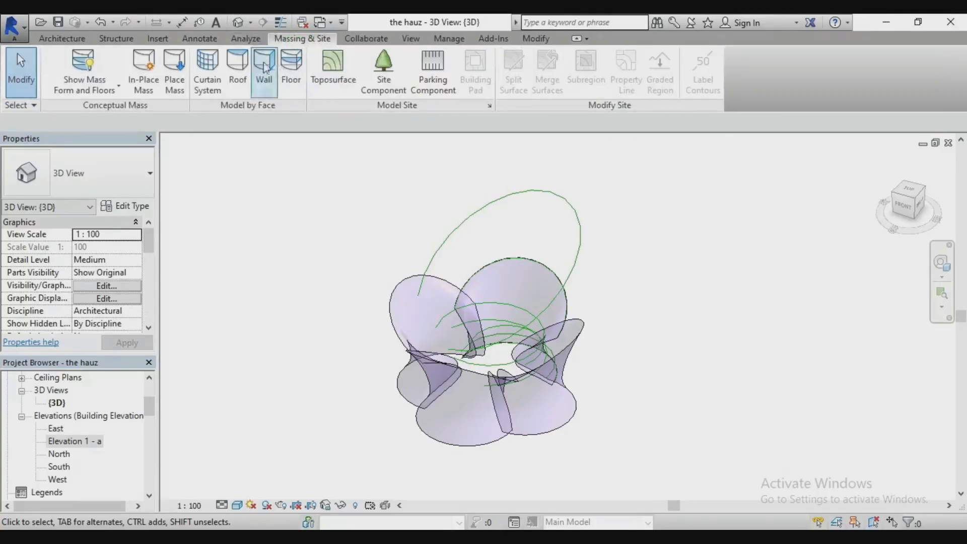
{"action": "left_click", "coordinate": [158, 59]}
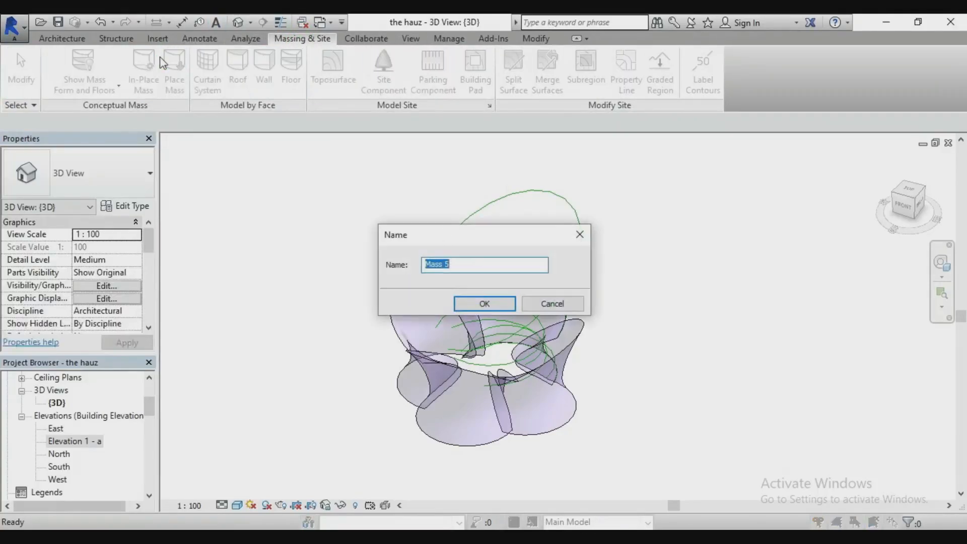
{"action": "left_click", "coordinate": [504, 311]}
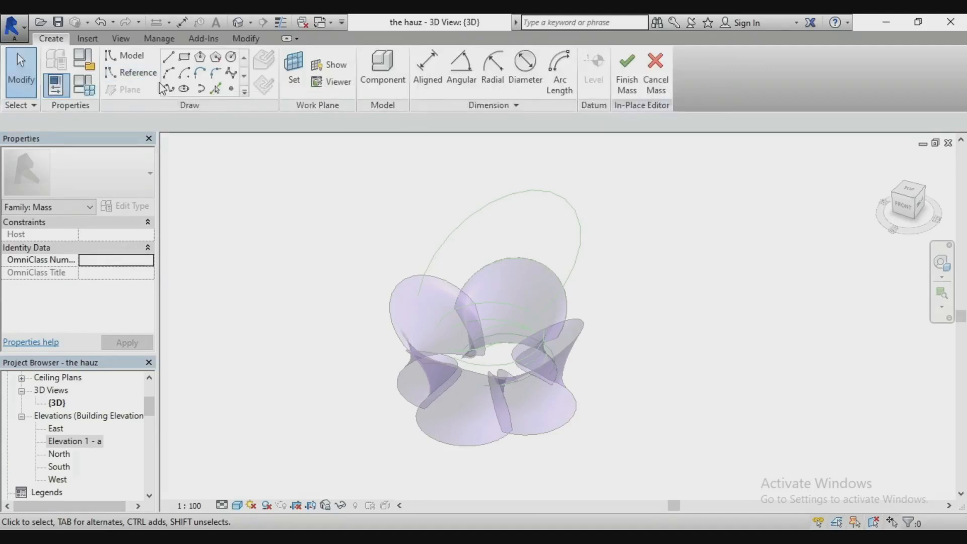
- Use Pick Lines on Level F fl to trace the existing horizontal arc at that level into the mass
{"action": "left_click", "coordinate": [215, 89]}
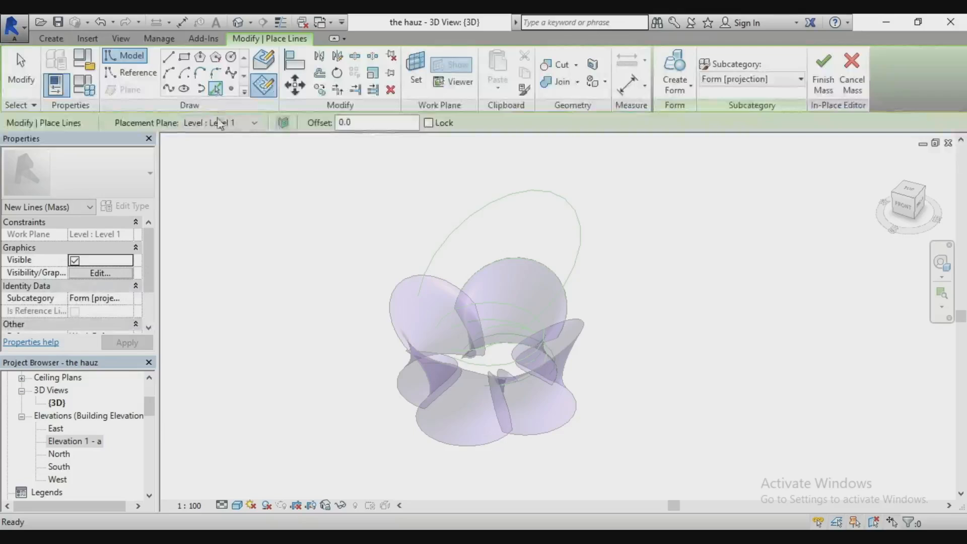
{"action": "left_click", "coordinate": [226, 125]}
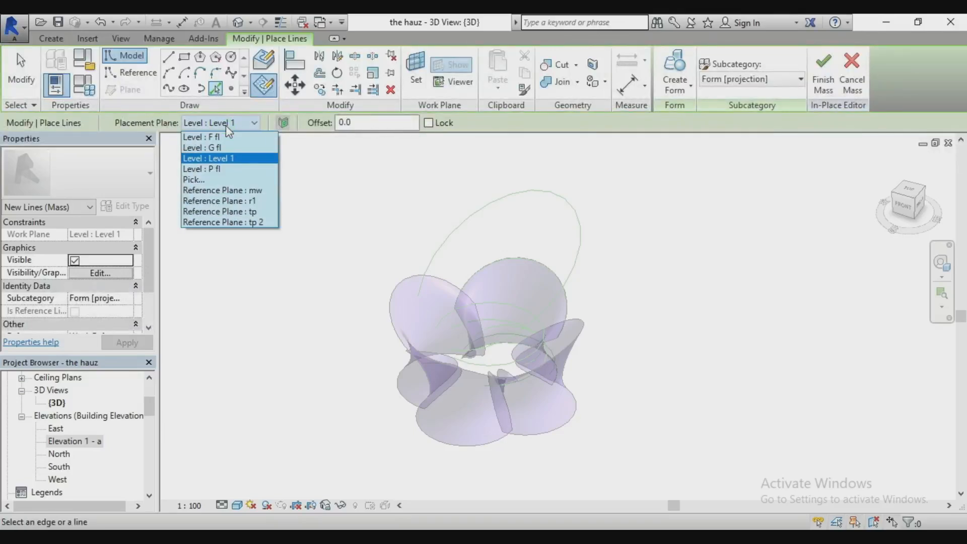
{"action": "left_click", "coordinate": [230, 143]}
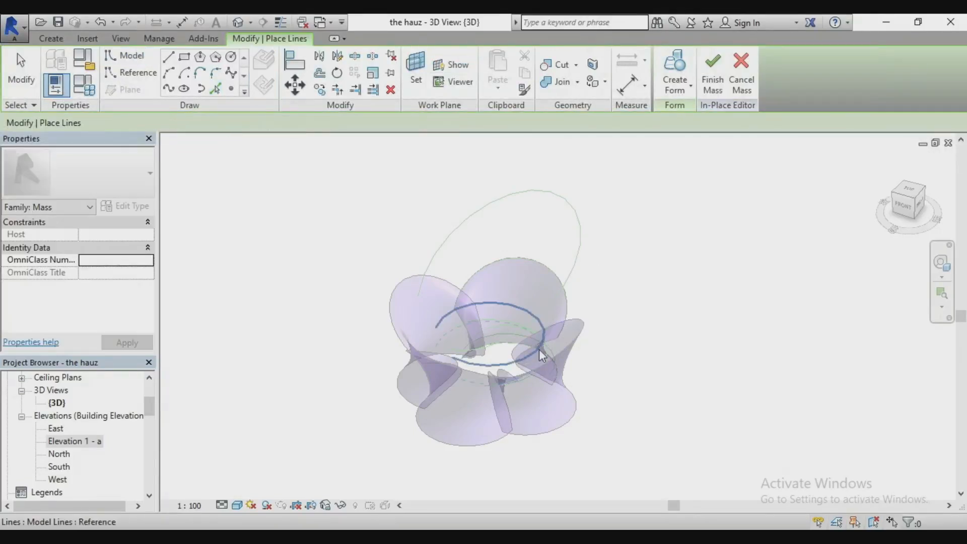
{"action": "scroll", "coordinate": [537, 359], "scroll_direction": "up", "scroll_amount": 4}
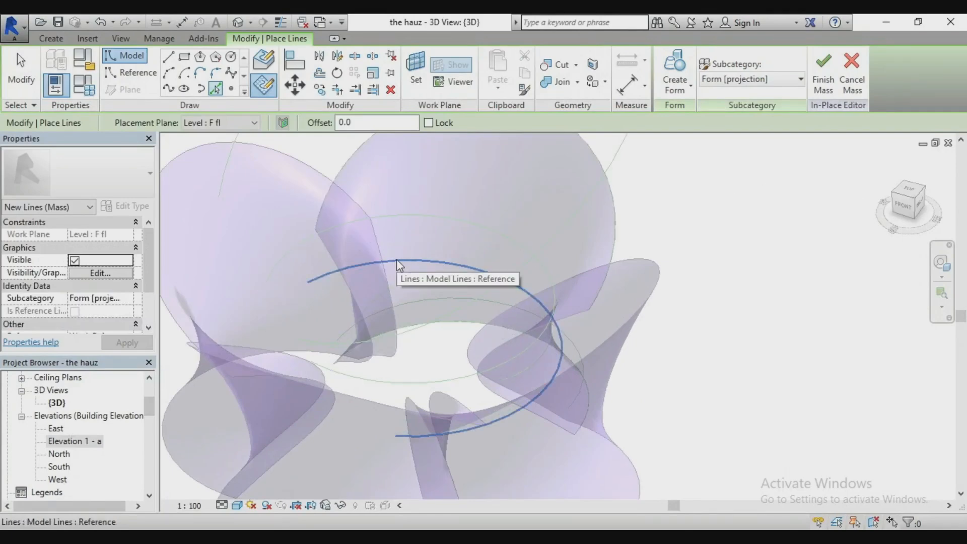
{"action": "left_click", "coordinate": [396, 260]}
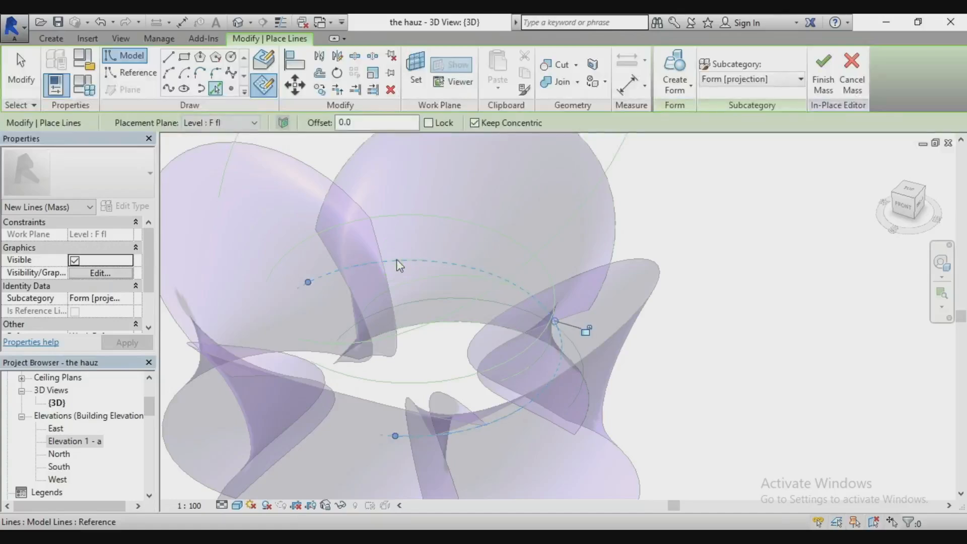
- Change the placement plane to Reference Plane r1 and pick the uppermost horizontal arc as a mass line
{"action": "left_click", "coordinate": [241, 123]}
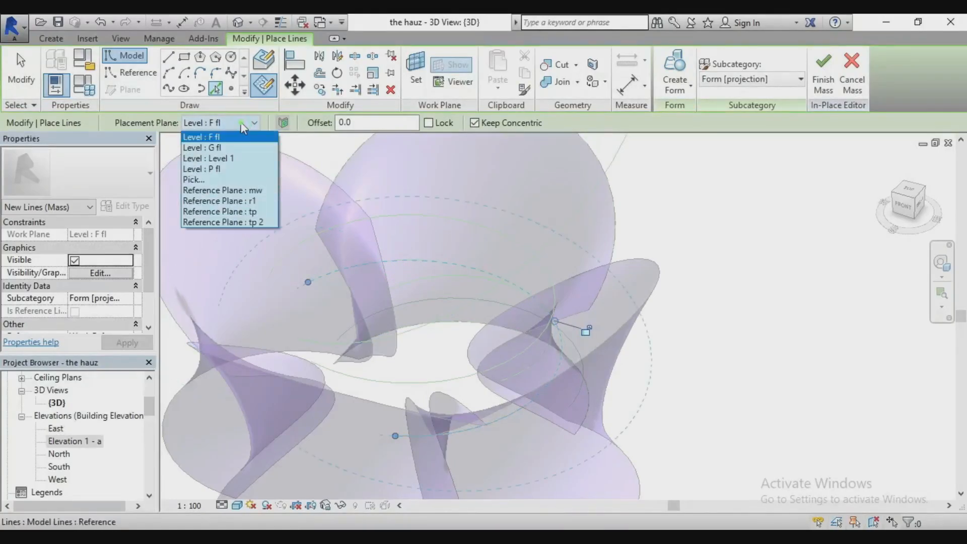
{"action": "left_click", "coordinate": [242, 201]}
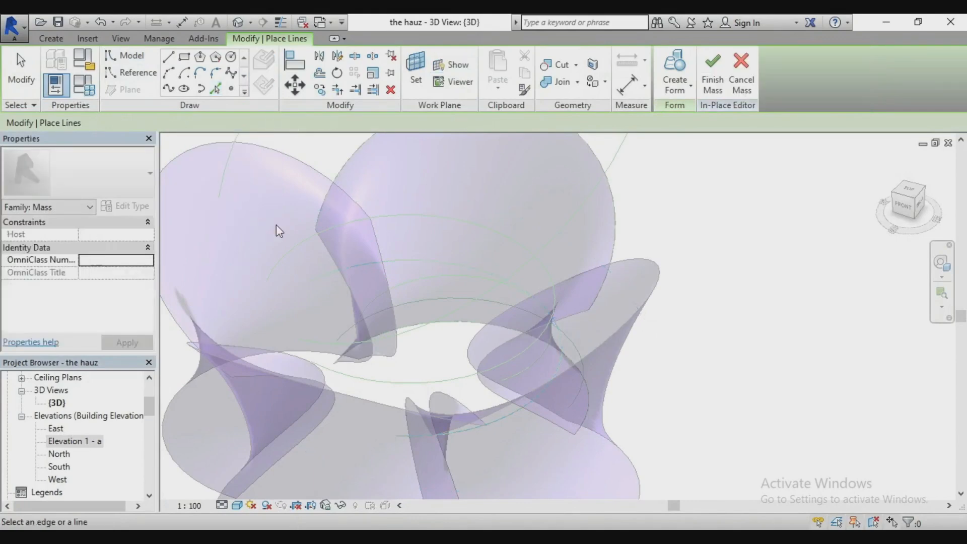
{"action": "left_click", "coordinate": [424, 214]}
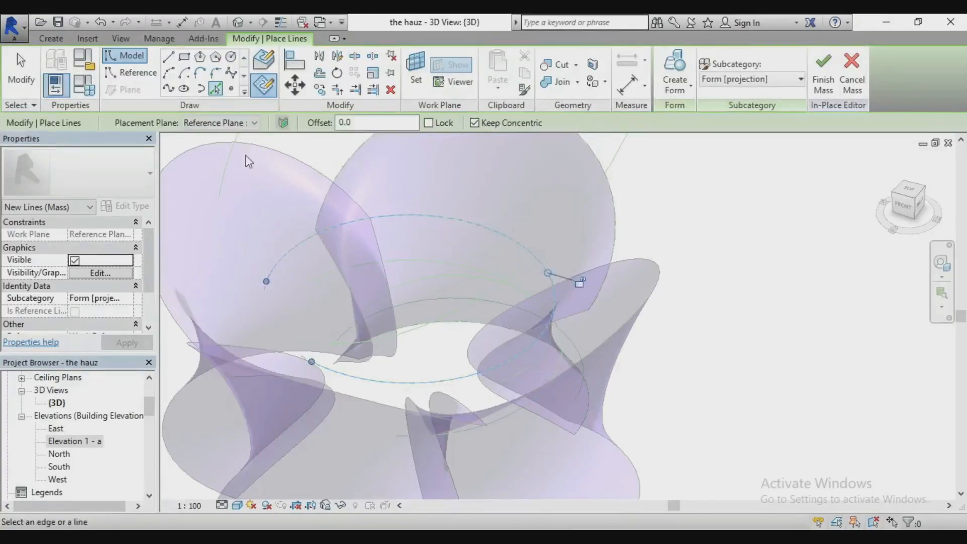
- Change the placement plane to Reference Plane tp 2, pick the large inclined arc as a mass line, and end line picking
{"action": "left_click", "coordinate": [238, 124]}
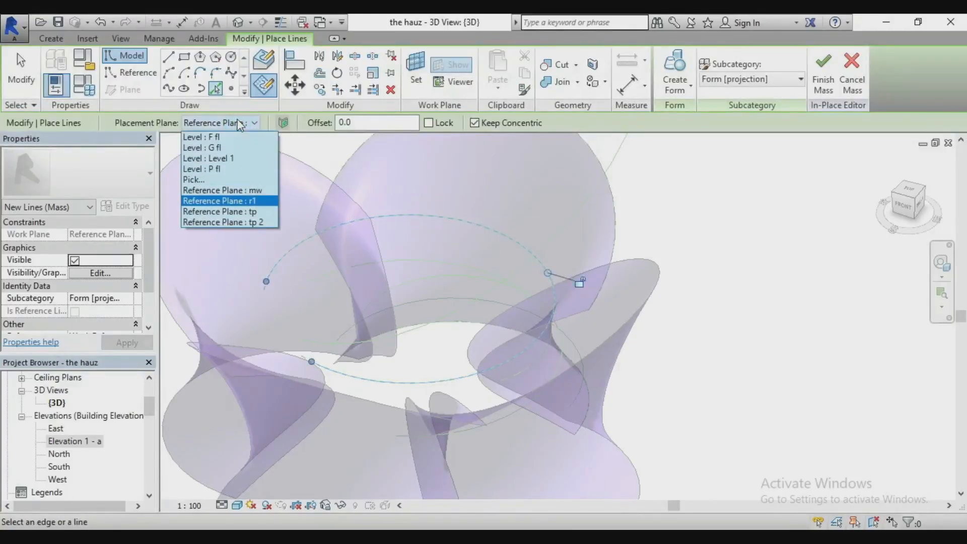
{"action": "left_click", "coordinate": [258, 221]}
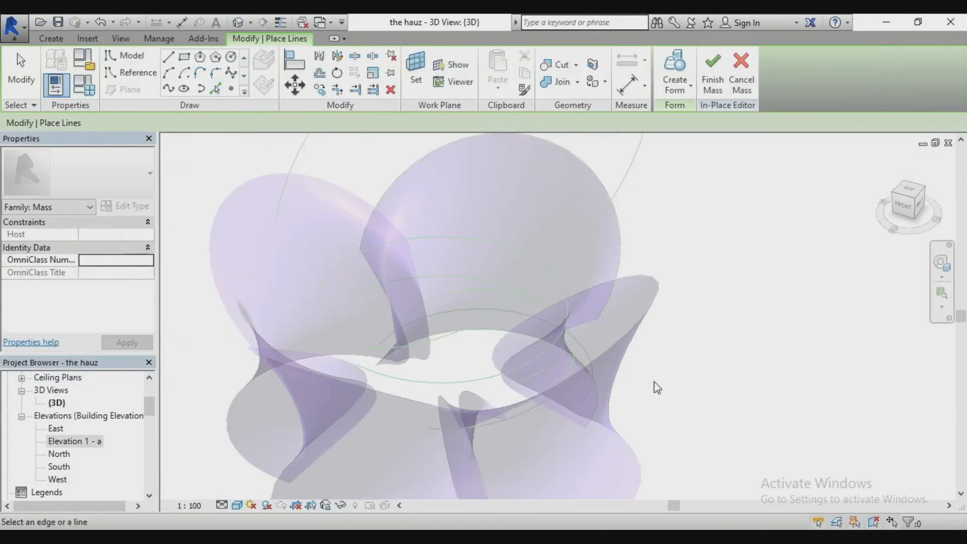
{"action": "left_click", "coordinate": [640, 207]}
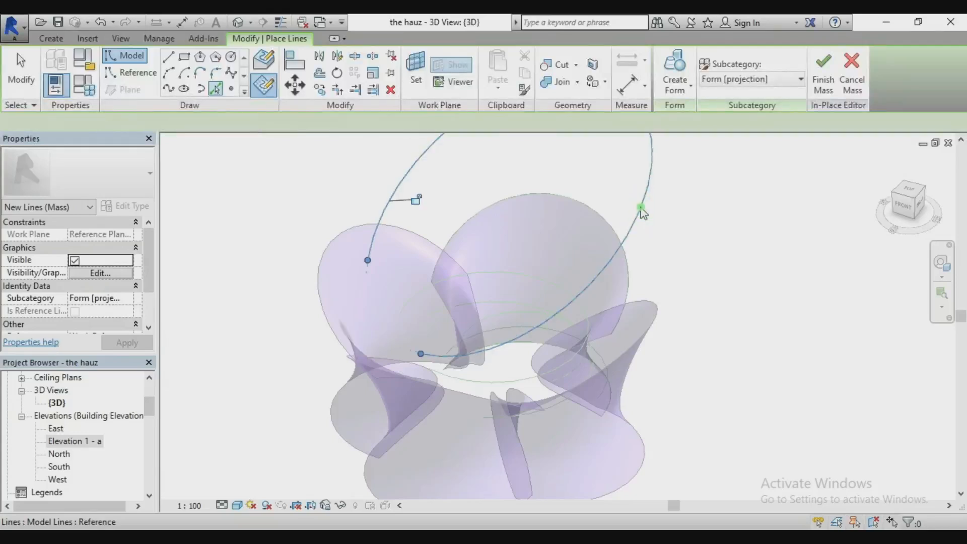
{"action": "scroll", "coordinate": [319, 279], "scroll_direction": "down", "scroll_amount": 3}
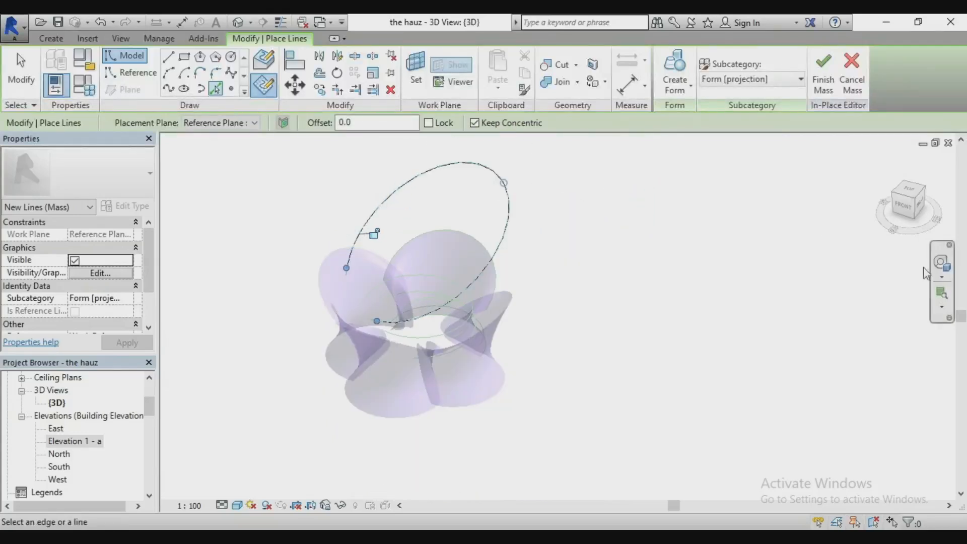
{"action": "left_click", "coordinate": [905, 215]}
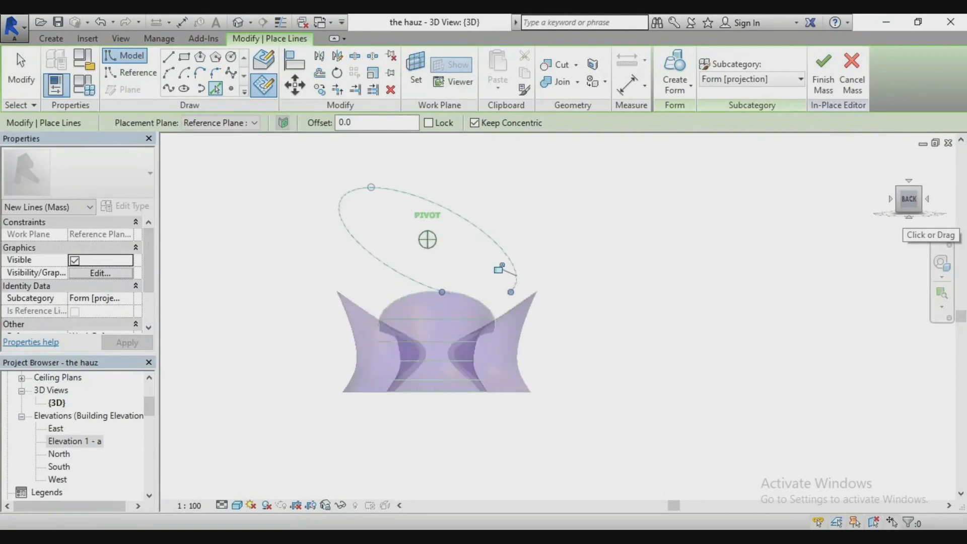
{"action": "left_click_drag", "start_coordinate": [905, 214], "coordinate": [957, 224]}
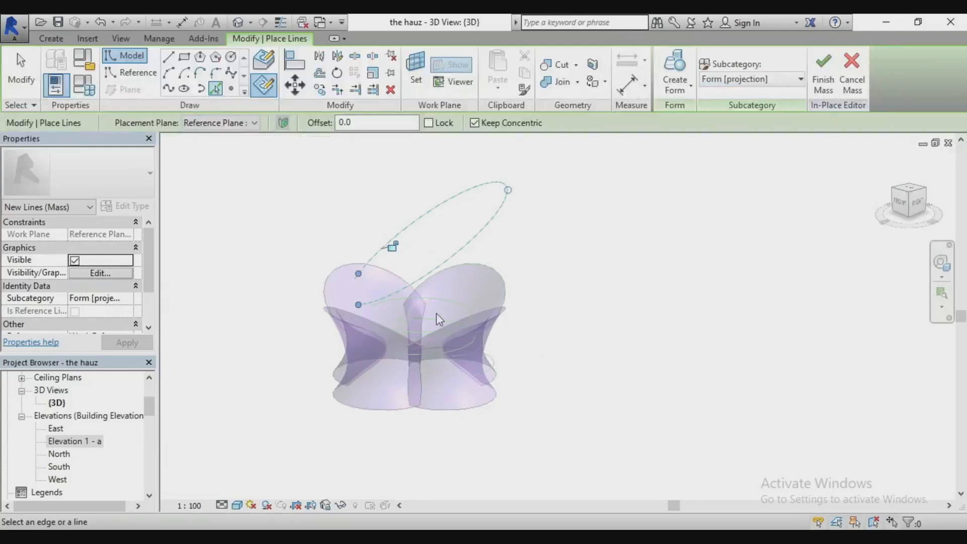
{"action": "right_click", "coordinate": [605, 260]}
{"action": "left_click", "coordinate": [627, 262]}
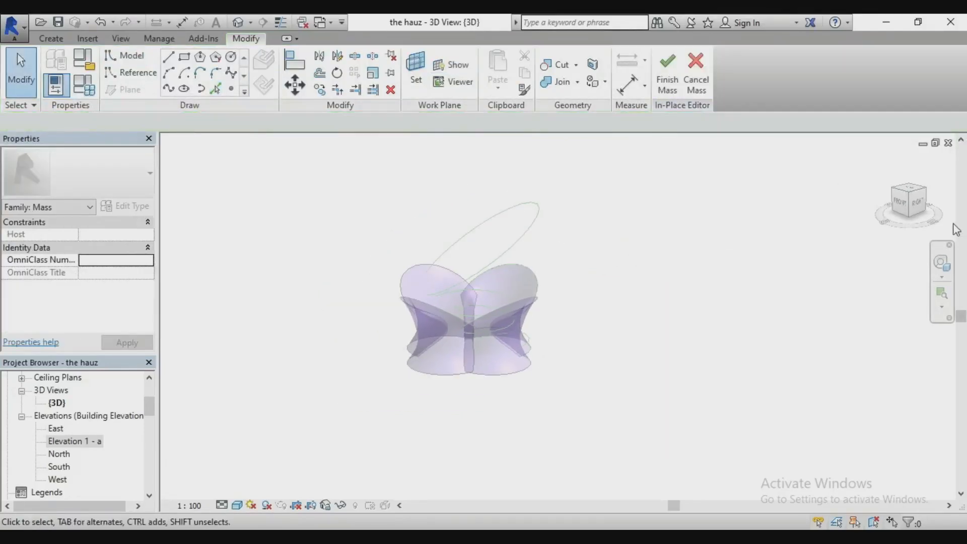
- Select the three picked arcs together and create a solid form from them
{"action": "mouse_move", "coordinate": [904, 207]}
{"action": "left_mouse_down"}
{"action": "mouse_move", "coordinate": [904, 218]}
{"action": "mouse_move", "coordinate": [926, 217]}
{"action": "left_mouse_up"}
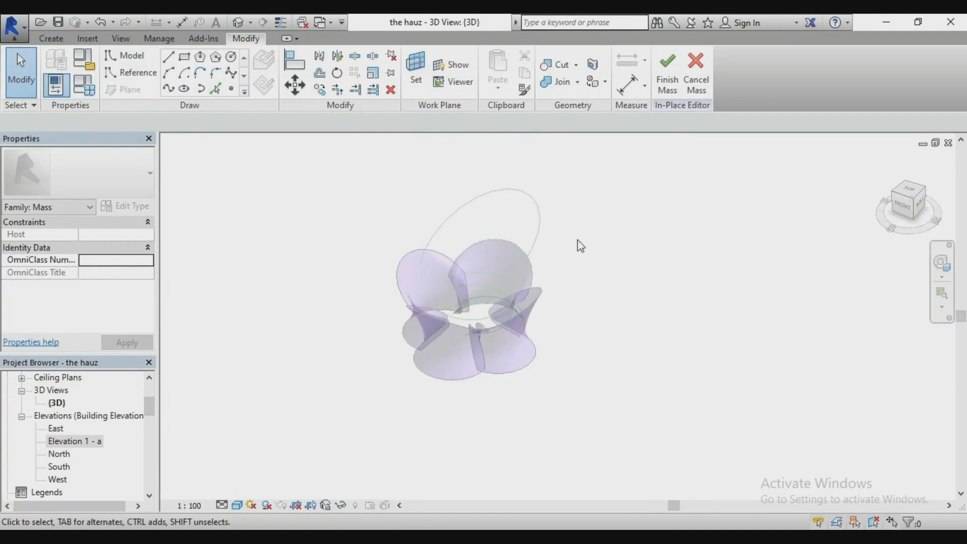
{"action": "left_click_drag", "start_coordinate": [378, 158], "coordinate": [574, 359]}
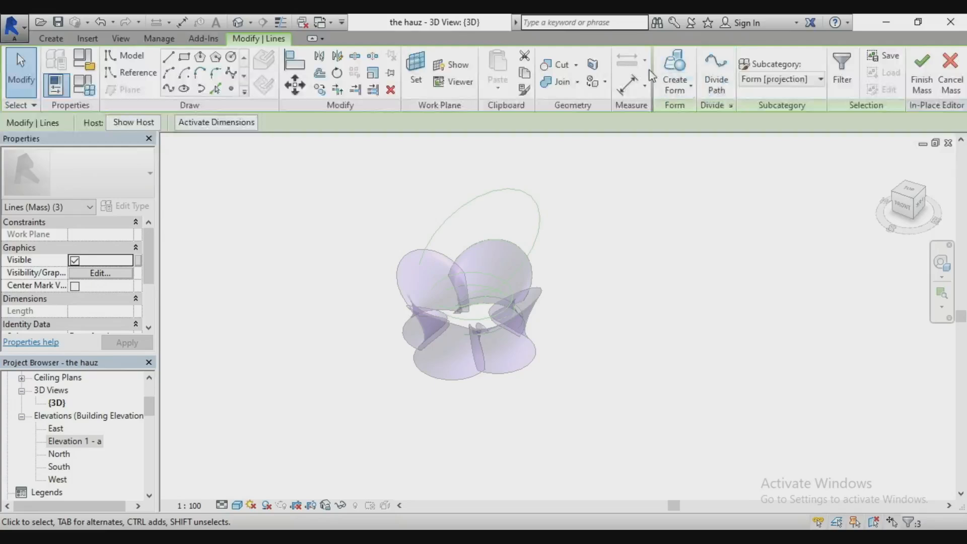
{"action": "left_click", "coordinate": [691, 89]}
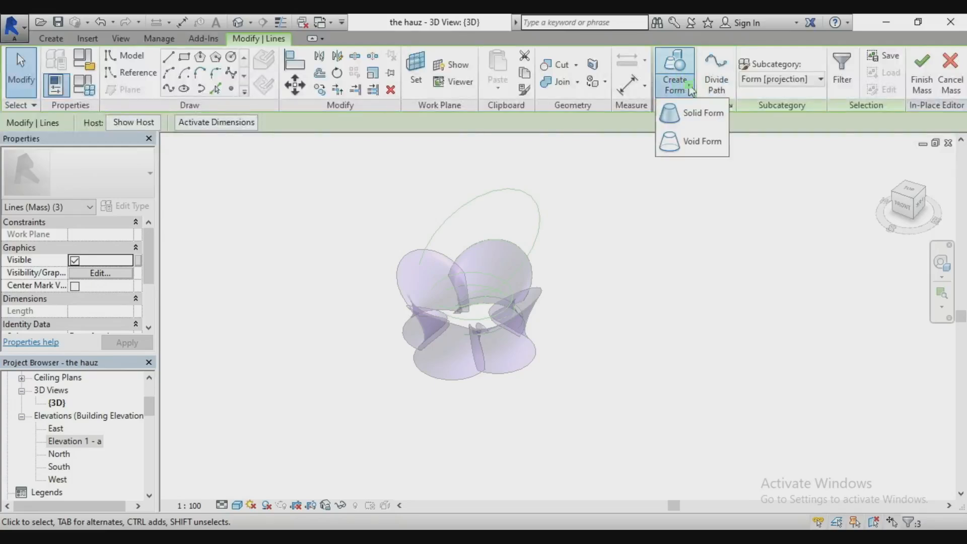
{"action": "left_click", "coordinate": [690, 112]}
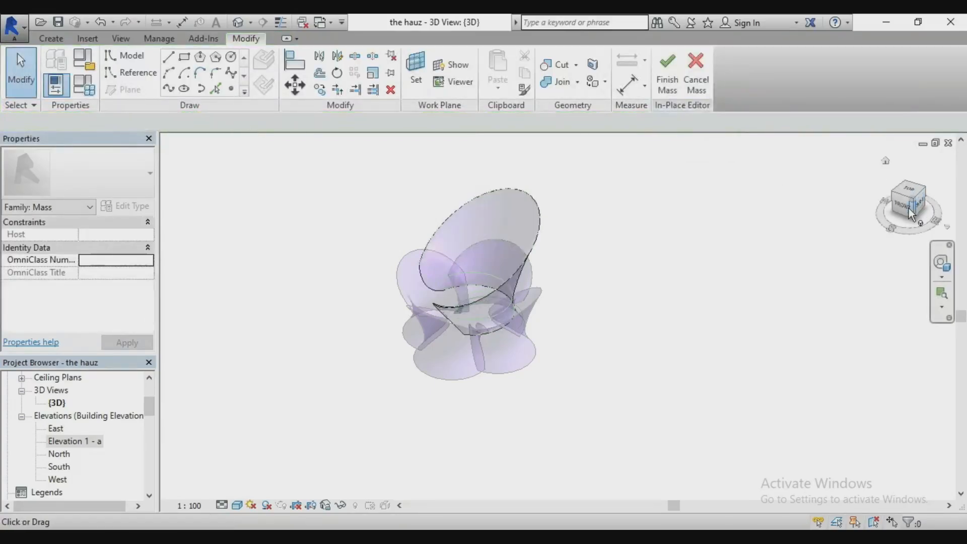
- Check the new form from the front and above, finish the in-place mass, and select it
{"action": "mouse_move", "coordinate": [909, 210]}
{"action": "left_mouse_down"}
{"action": "mouse_move", "coordinate": [905, 166]}
{"action": "mouse_move", "coordinate": [806, 166]}
{"action": "mouse_move", "coordinate": [901, 165]}
{"action": "left_mouse_up"}
{"action": "scroll", "coordinate": [500, 268], "scroll_direction": "up", "scroll_amount": 1}
{"action": "scroll", "coordinate": [500, 268], "scroll_direction": "up", "scroll_amount": 2}
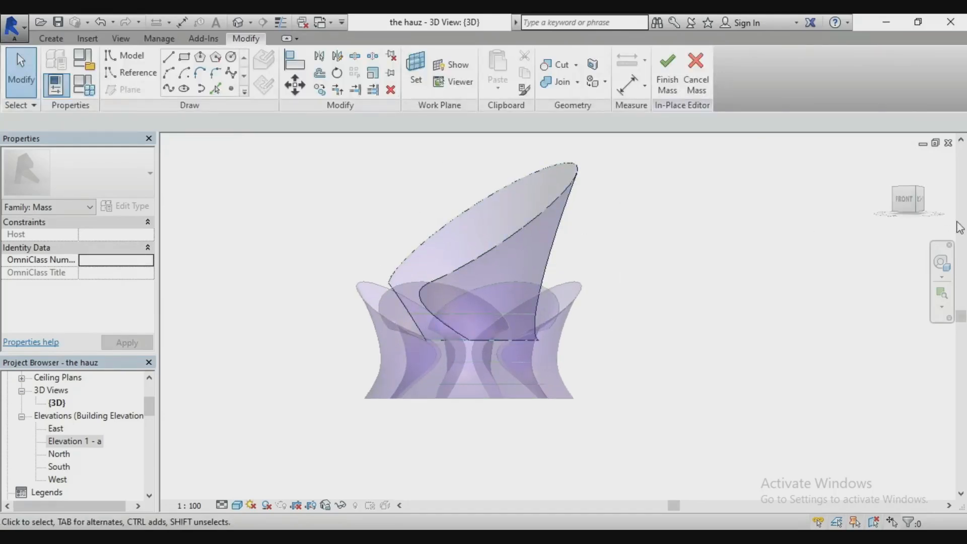
{"action": "left_click_drag", "start_coordinate": [902, 207], "coordinate": [906, 231]}
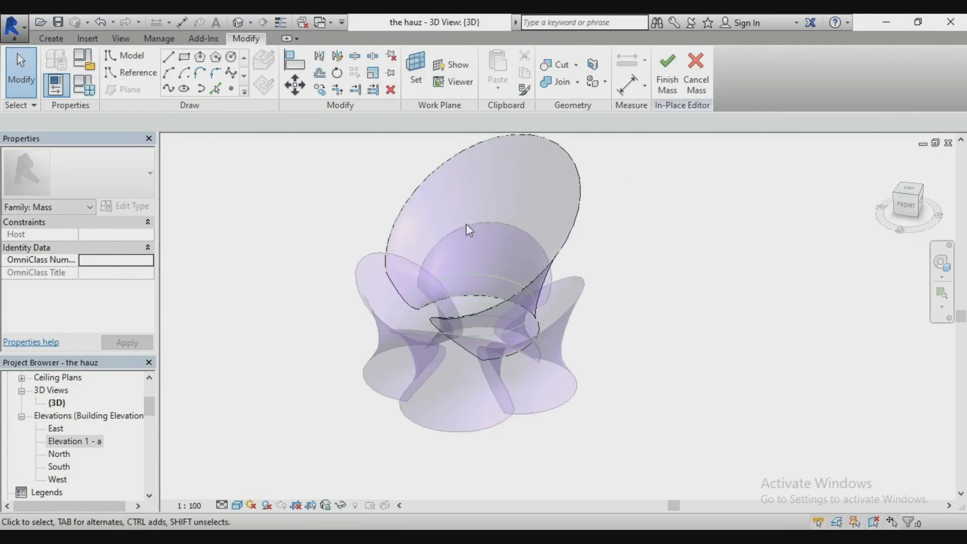
{"action": "left_click", "coordinate": [662, 77]}
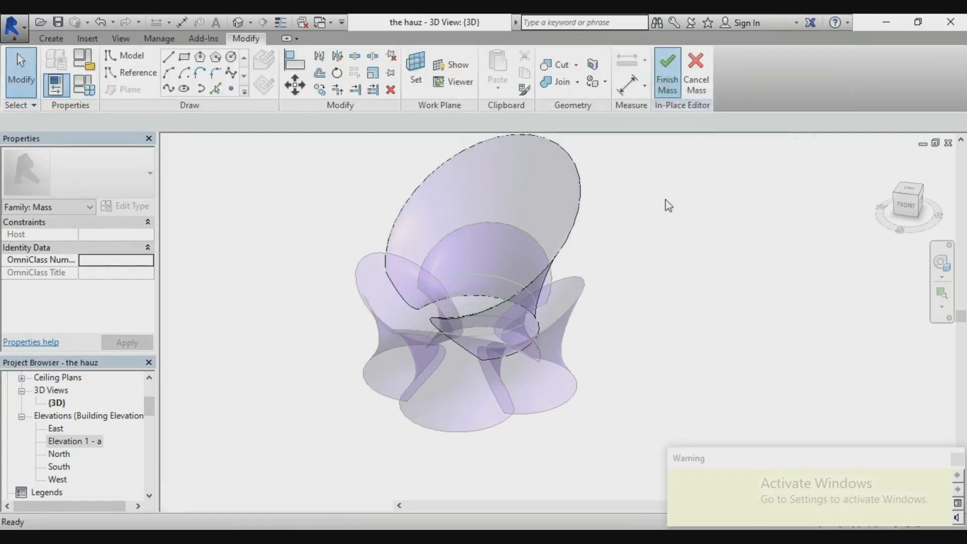
{"action": "left_click", "coordinate": [668, 203]}
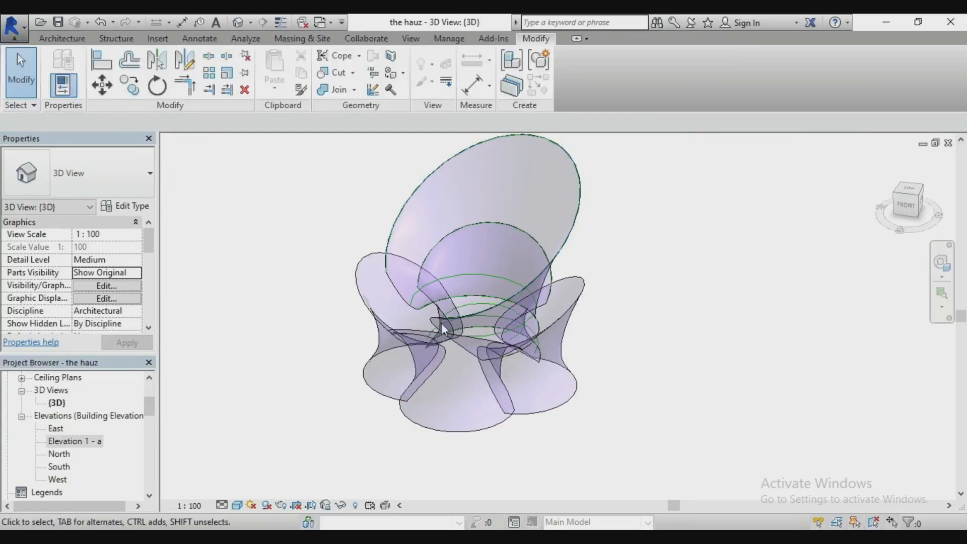
{"action": "left_click", "coordinate": [409, 220]}
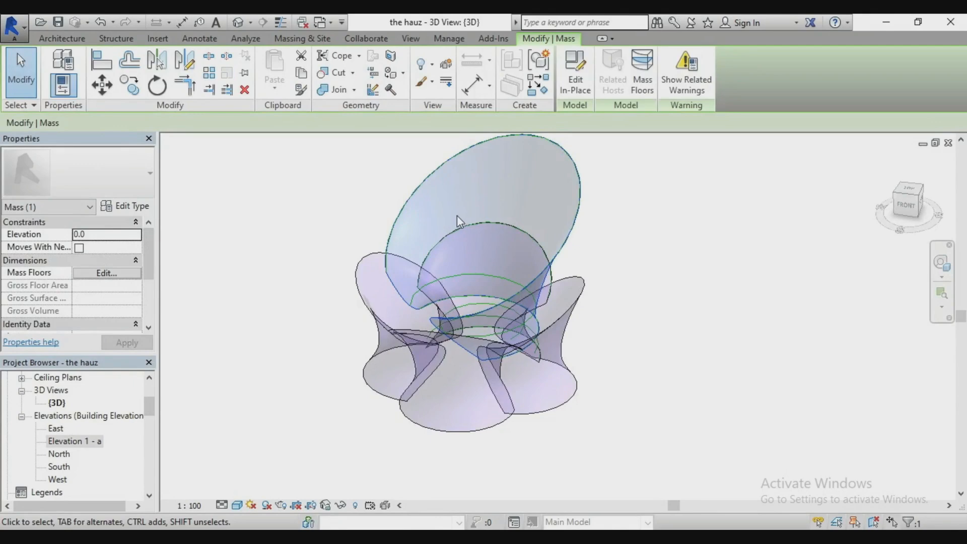
- In the Level 1 floor plan, mirror a copy of the selected mass about the upper-left diagonal detail line, then return to the 3D view
{"action": "scroll", "coordinate": [108, 415], "scroll_direction": "up", "scroll_amount": 3}
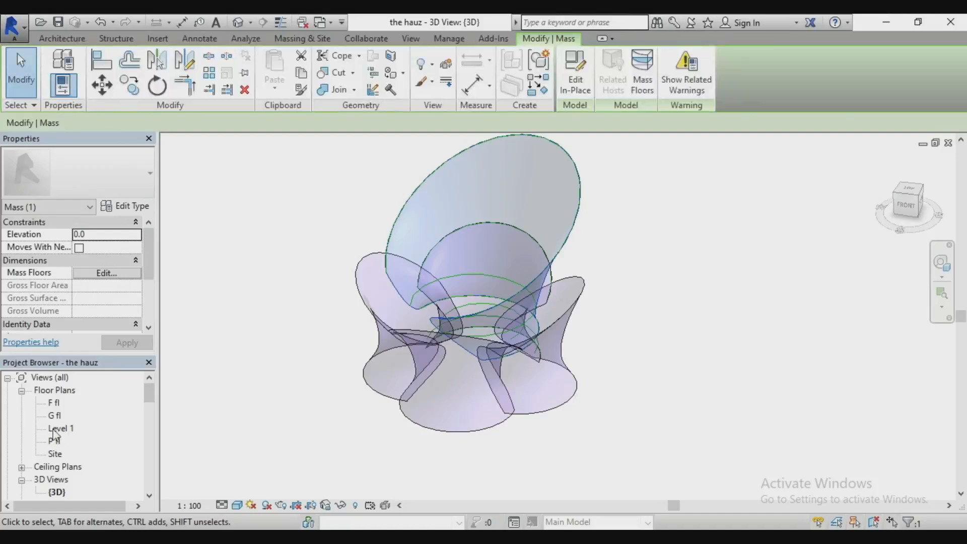
{"action": "double_click", "coordinate": [56, 428]}
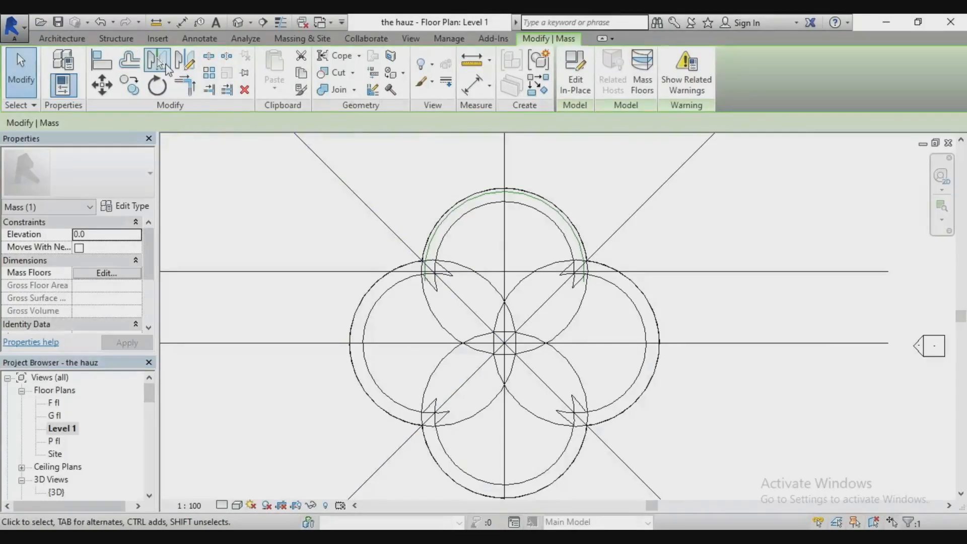
{"action": "left_click", "coordinate": [158, 62]}
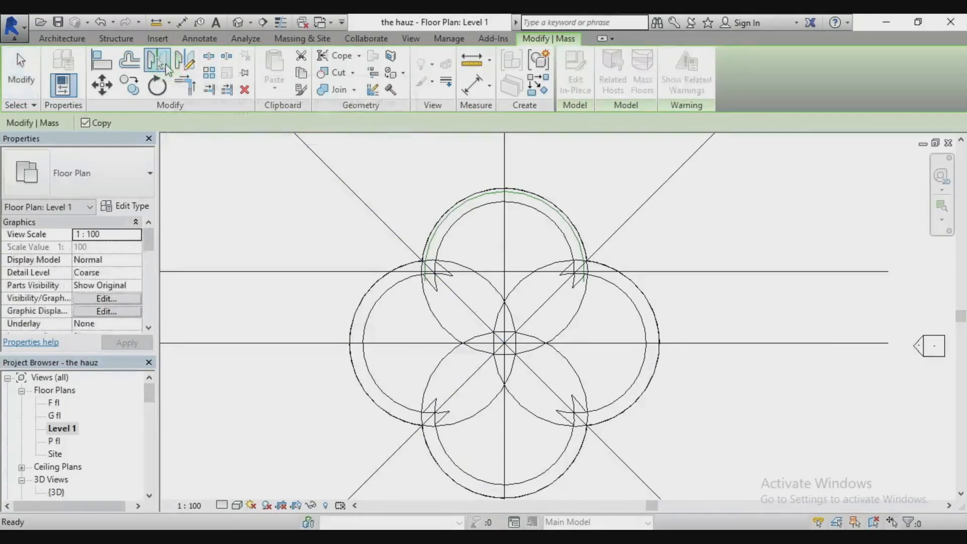
{"action": "left_click", "coordinate": [395, 232]}
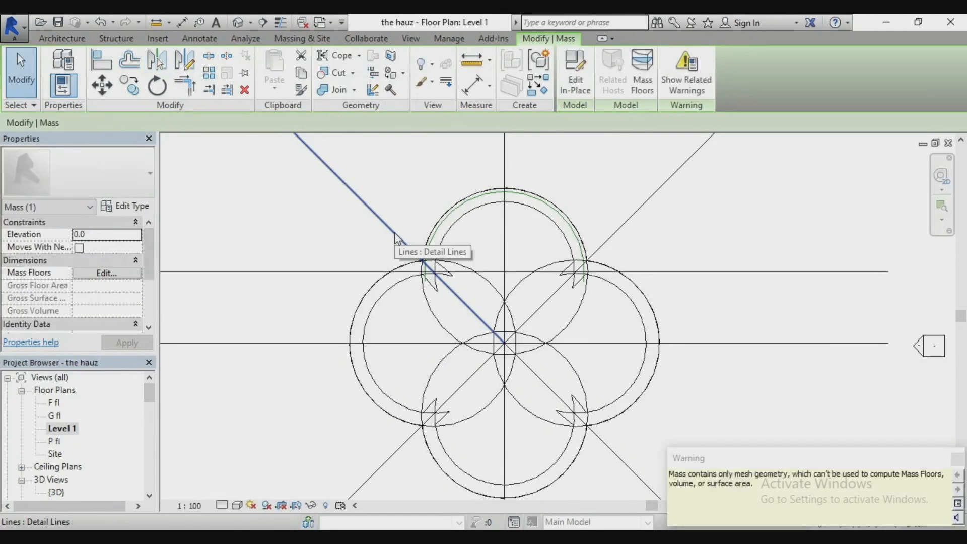
{"action": "left_click", "coordinate": [238, 23]}
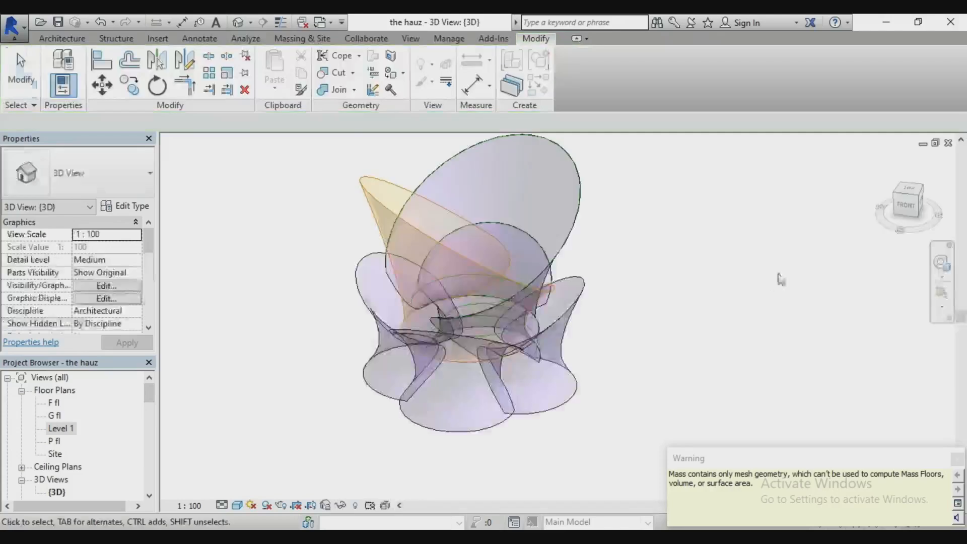
{"action": "left_click", "coordinate": [727, 295]}
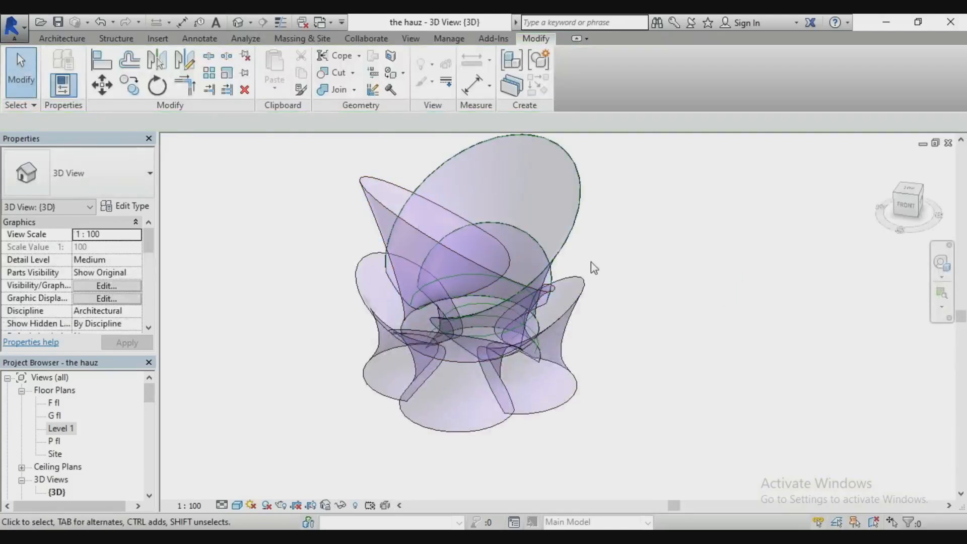
- Edit the mirrored mass in place and set the radius of its inclined upper arc profile to 8400
{"action": "left_click", "coordinate": [428, 245]}
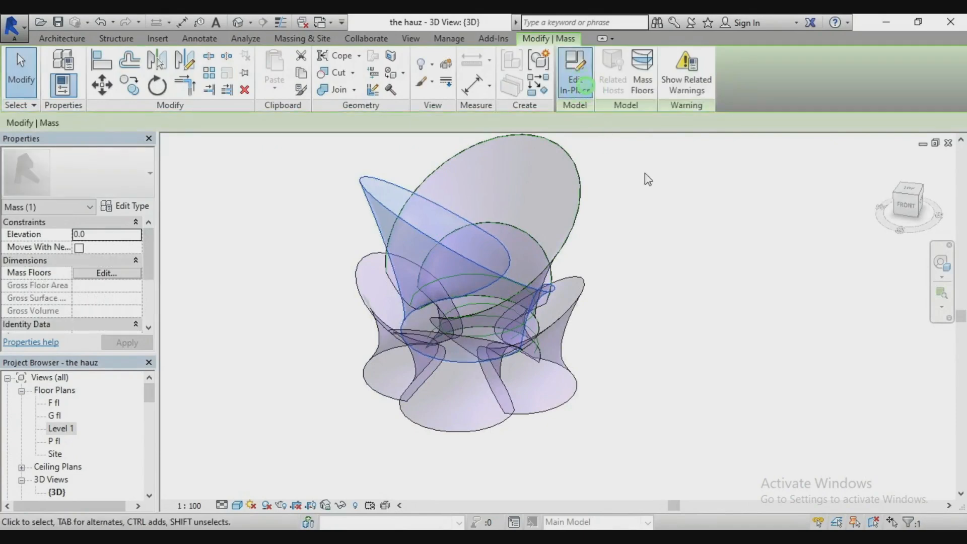
{"action": "scroll", "coordinate": [398, 279], "scroll_direction": "up", "scroll_amount": 2}
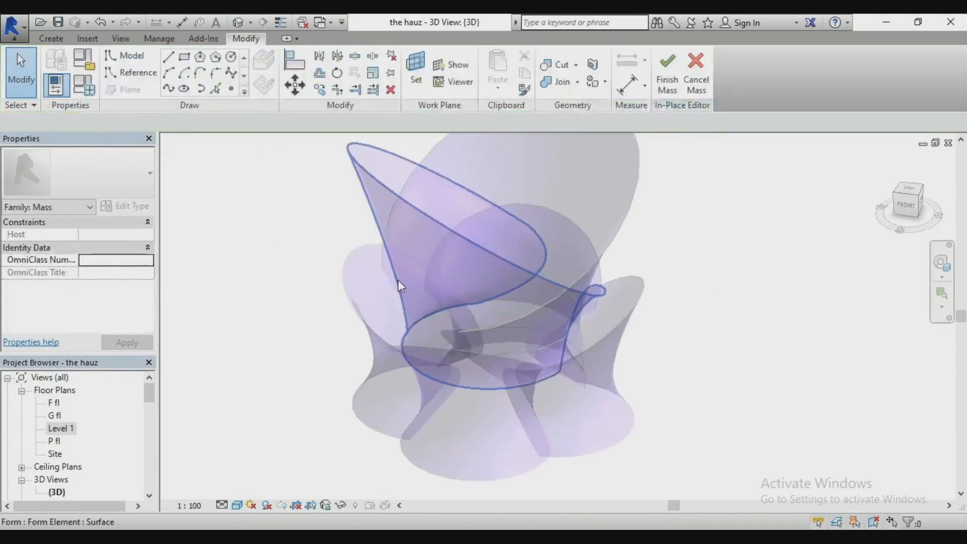
{"action": "left_click", "coordinate": [379, 210]}
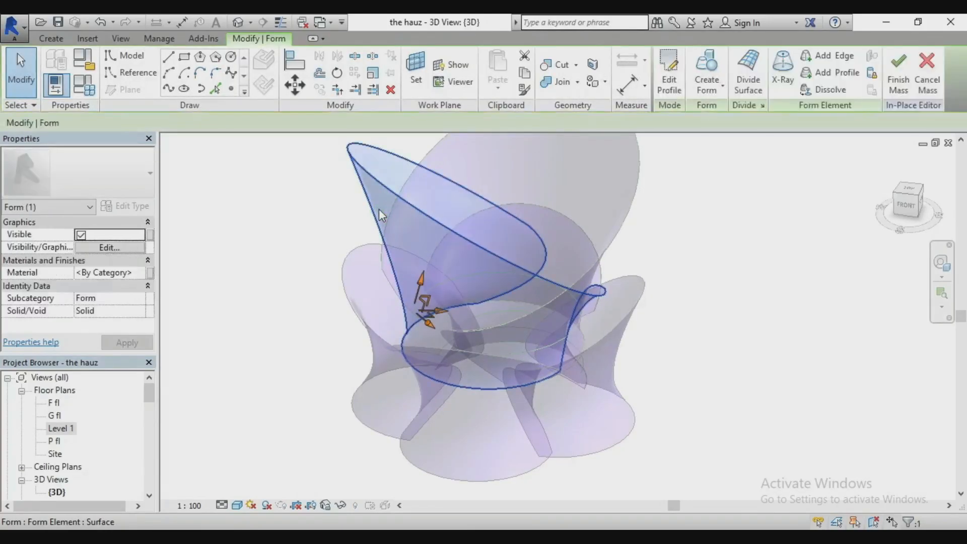
{"action": "key", "text": "Escape"}
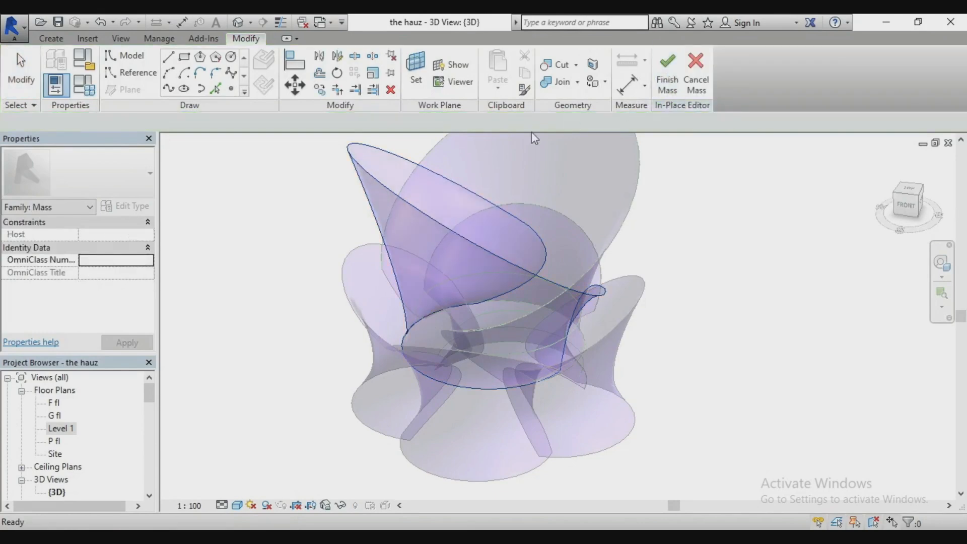
{"action": "double_click", "coordinate": [443, 222]}
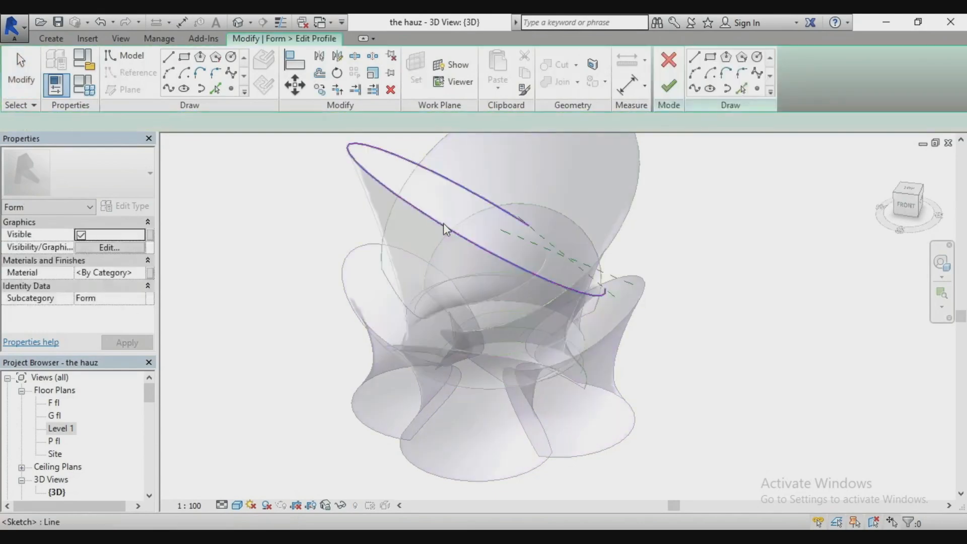
{"action": "left_click", "coordinate": [443, 223]}
{"action": "left_click", "coordinate": [437, 184]}
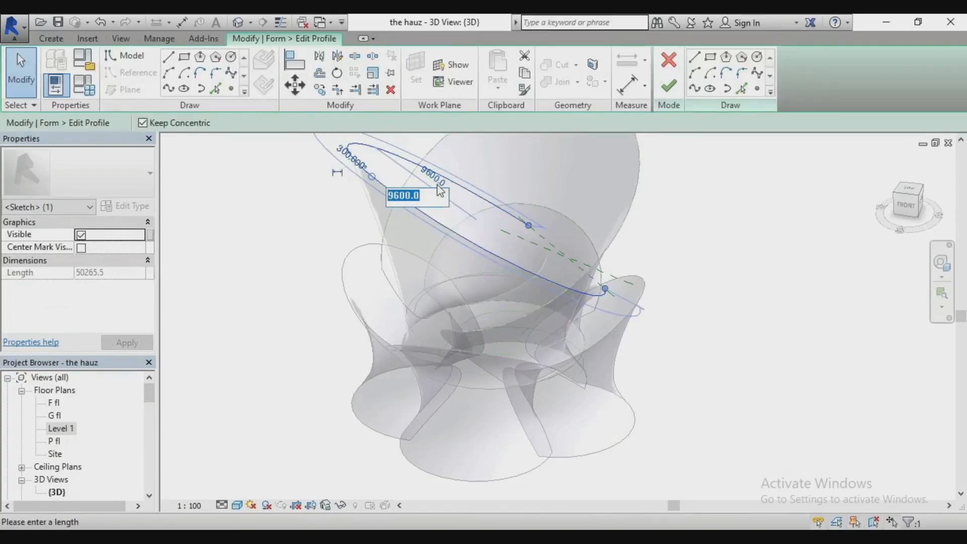
{"action": "type", "text": "8400"}
{"action": "key", "text": "Return"}
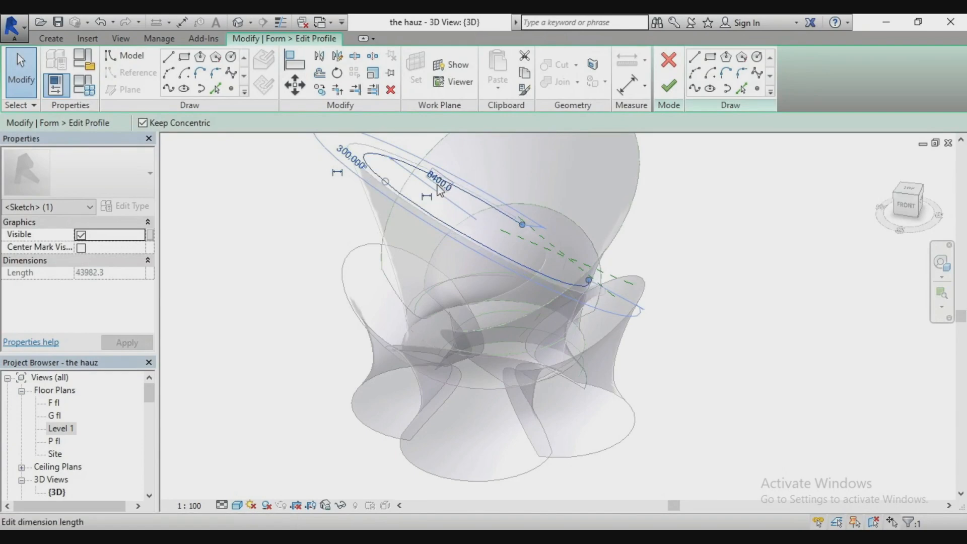
{"action": "left_click", "coordinate": [666, 87]}
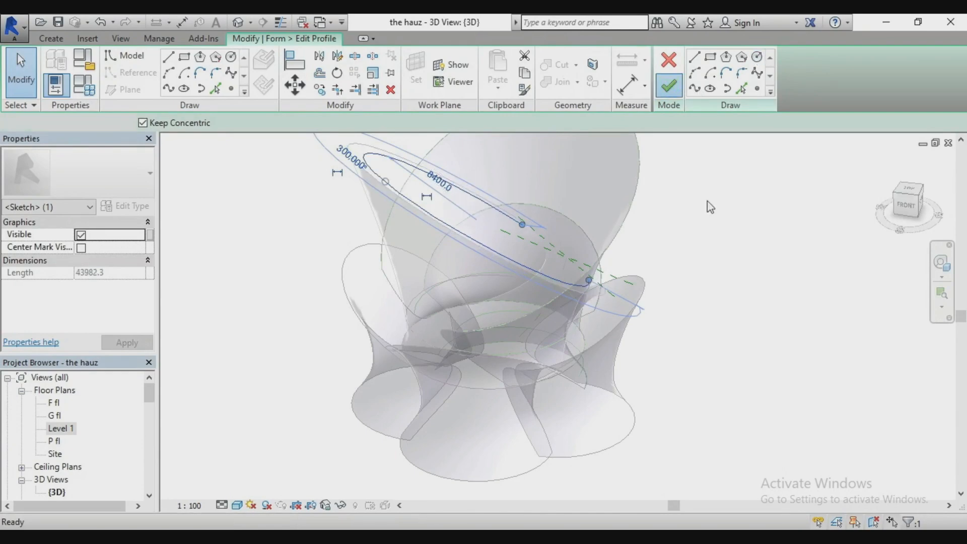
{"action": "left_click", "coordinate": [712, 210]}
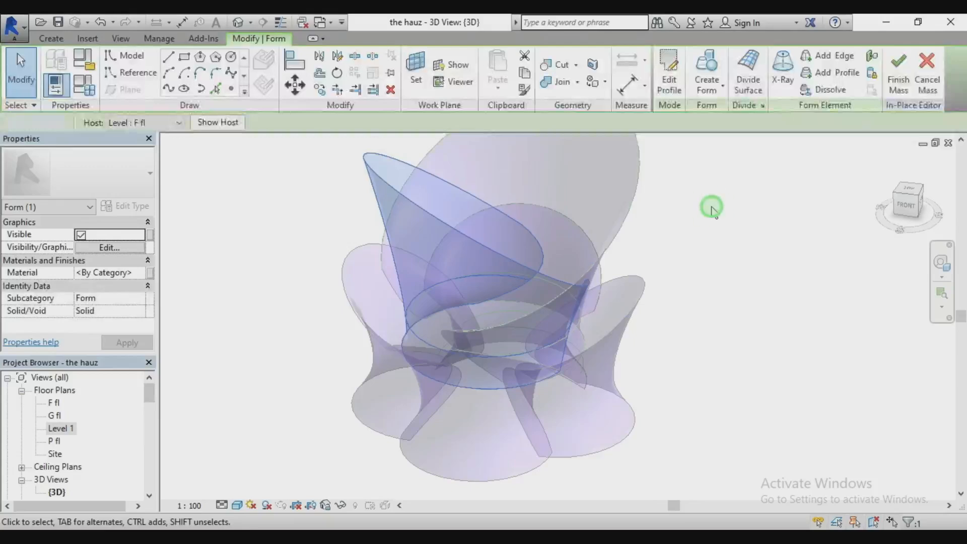
- Edit the lowest arc profile of the mirrored form and set its radius to 5000
{"action": "left_click", "coordinate": [460, 383]}
{"action": "left_click", "coordinate": [666, 71]}
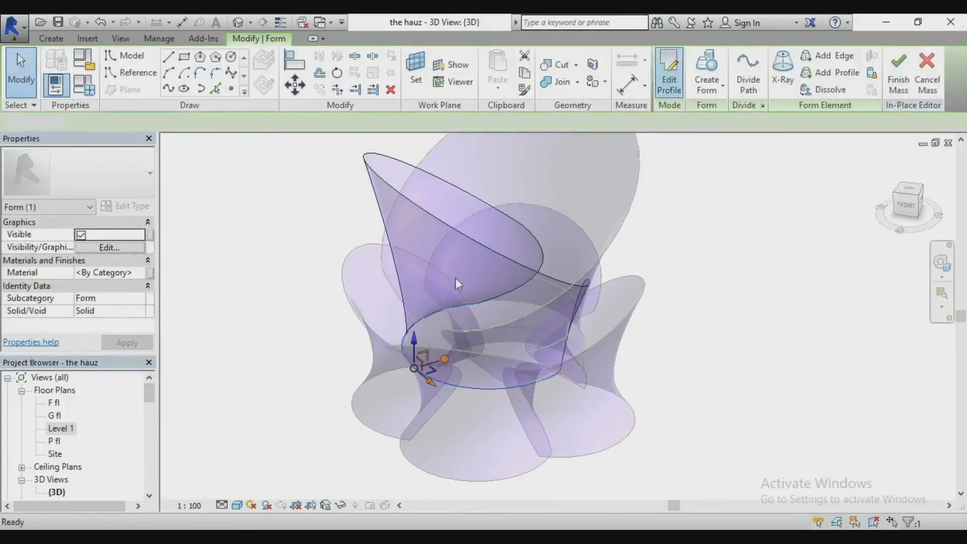
{"action": "left_click", "coordinate": [458, 384]}
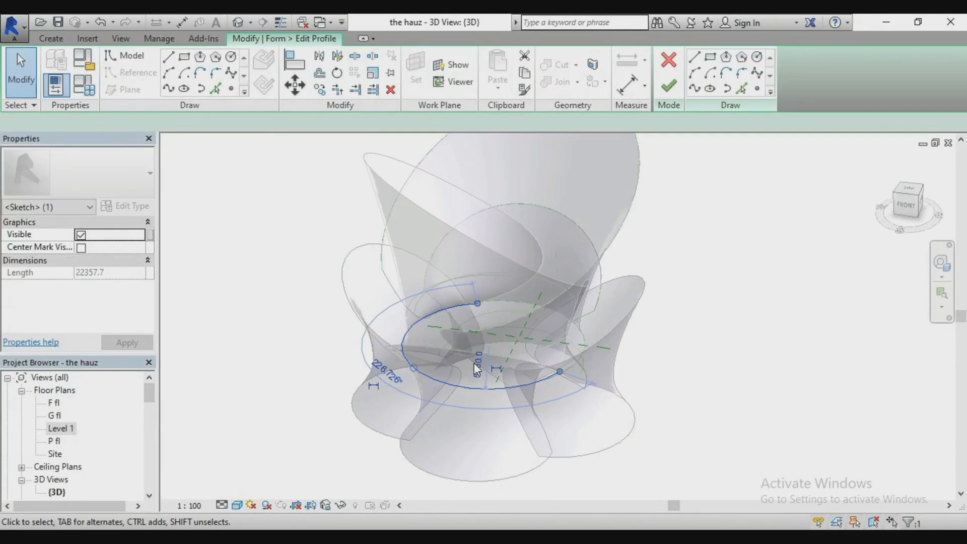
{"action": "left_click", "coordinate": [475, 362]}
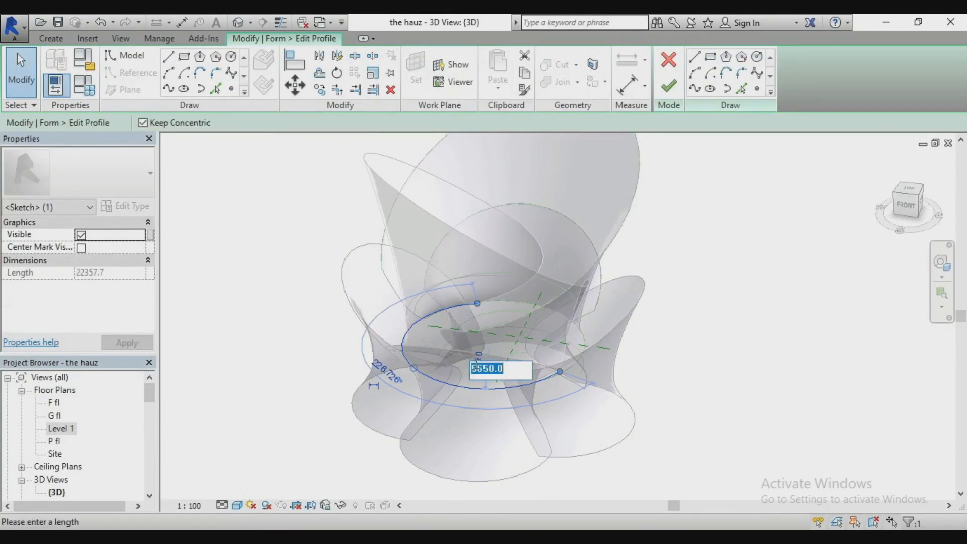
{"action": "key", "text": "Return"}
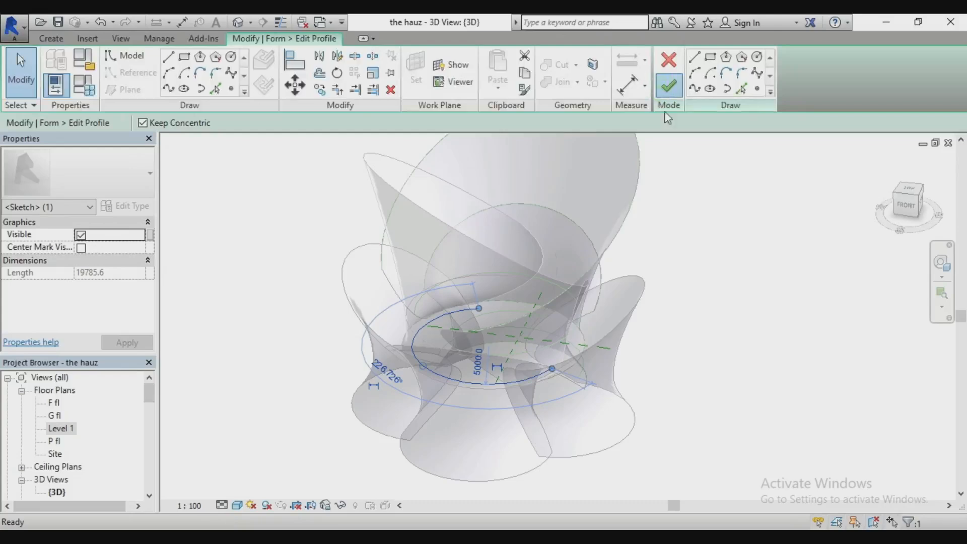
{"action": "left_click", "coordinate": [669, 85]}
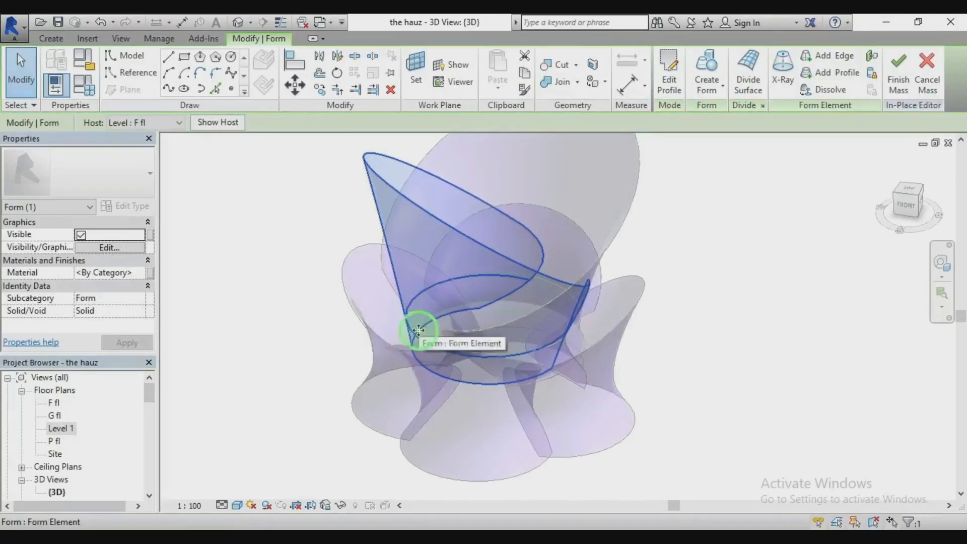
- Edit the middle arc profile of the mirrored form and set its radius to 4800
{"action": "left_click", "coordinate": [669, 75]}
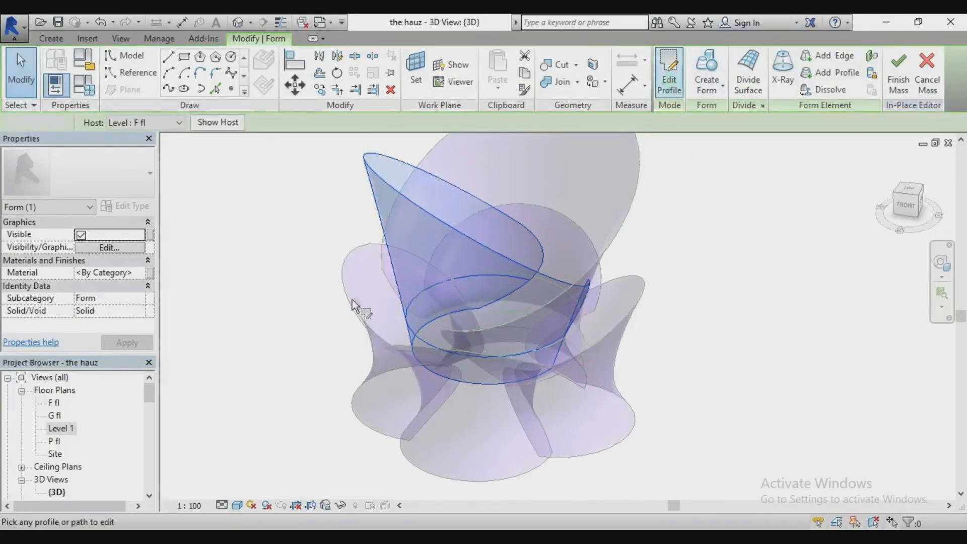
{"action": "left_click", "coordinate": [412, 335]}
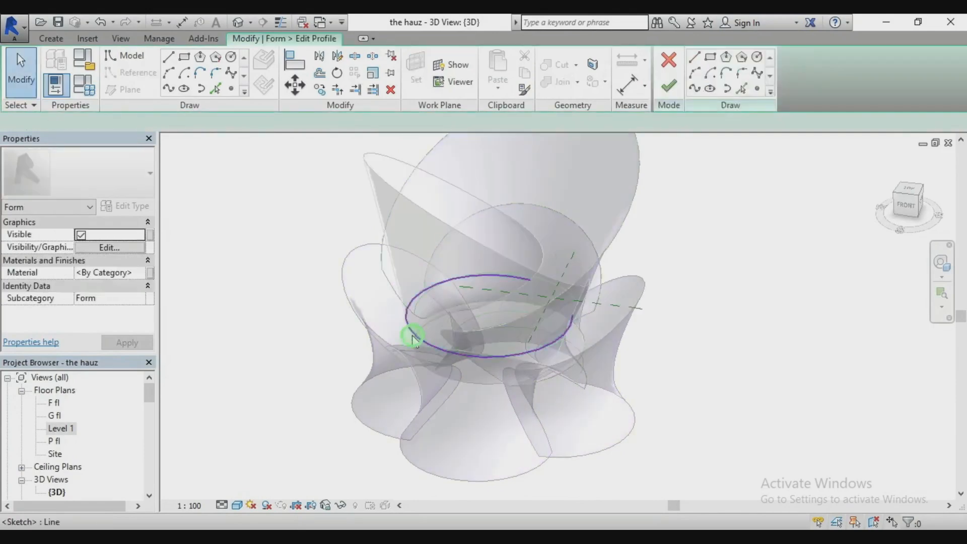
{"action": "left_click", "coordinate": [412, 335]}
{"action": "left_click", "coordinate": [468, 295]}
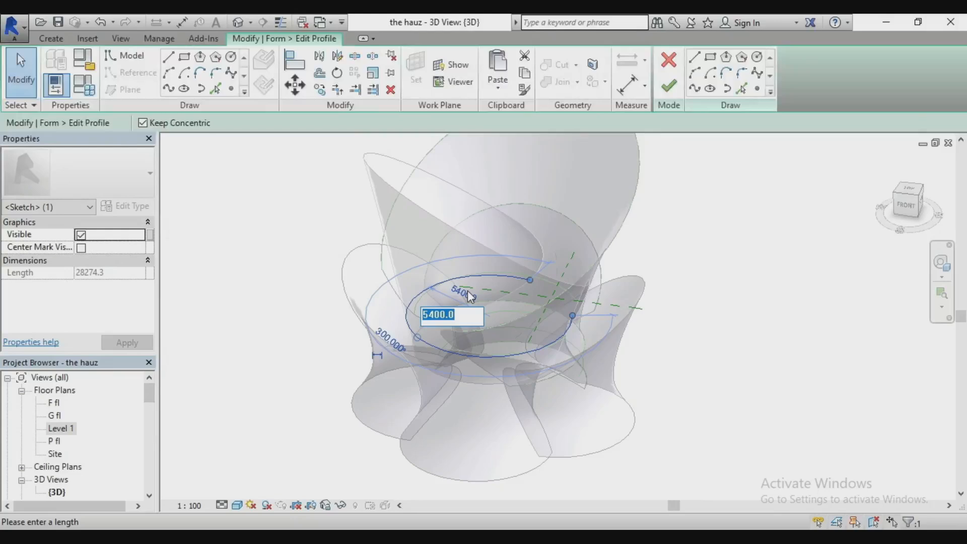
{"action": "type", "text": "480"}
{"action": "key", "text": "Return"}
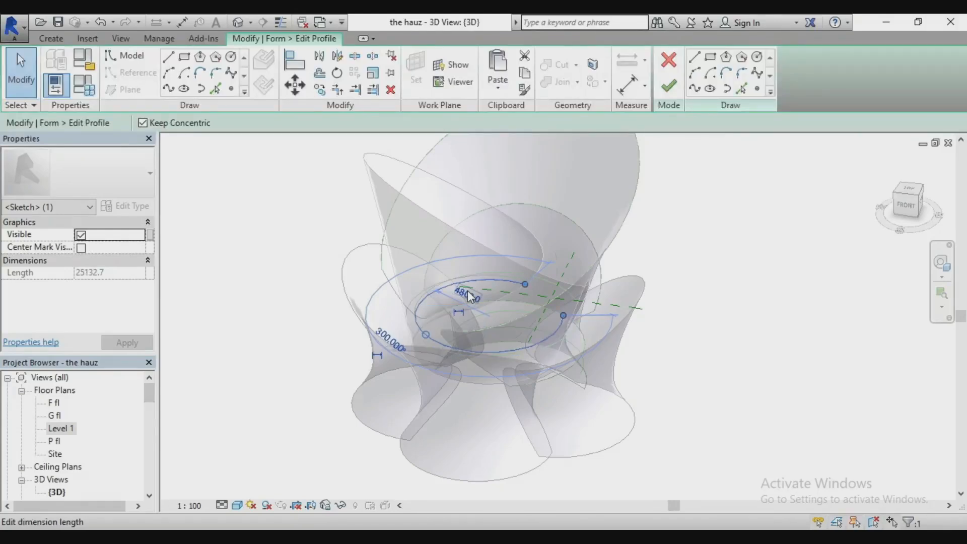
{"action": "left_click", "coordinate": [667, 88]}
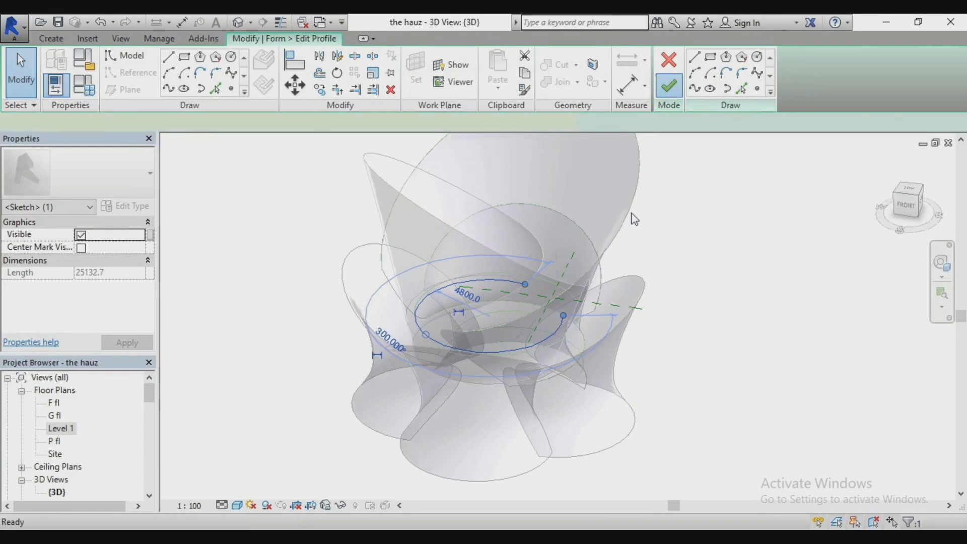
{"action": "key", "text": "Escape"}
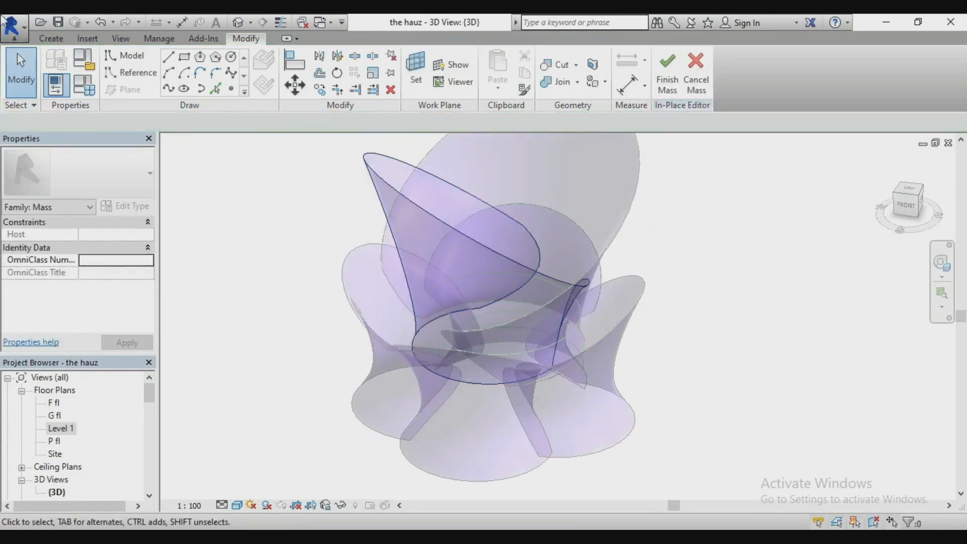
- Check the resized form from several angles and finish the in-place mass
{"action": "mouse_move", "coordinate": [894, 199]}
{"action": "left_mouse_down"}
{"action": "mouse_move", "coordinate": [865, 191]}
{"action": "mouse_move", "coordinate": [898, 201]}
{"action": "mouse_move", "coordinate": [886, 197]}
{"action": "mouse_move", "coordinate": [906, 188]}
{"action": "mouse_move", "coordinate": [879, 190]}
{"action": "mouse_move", "coordinate": [902, 207]}
{"action": "mouse_move", "coordinate": [897, 229]}
{"action": "left_mouse_up"}
{"action": "mouse_move", "coordinate": [510, 204]}
{"action": "middle_mouse_down", "text": "shift"}
{"action": "mouse_move", "coordinate": [510, 227]}
{"action": "mouse_move", "coordinate": [510, 159]}
{"action": "mouse_move", "coordinate": [526, 205]}
{"action": "mouse_move", "coordinate": [569, 203]}
{"action": "middle_mouse_up", "text": "shift"}
{"action": "mouse_move", "coordinate": [510, 204]}
{"action": "middle_mouse_down", "text": "shift"}
{"action": "mouse_move", "coordinate": [443, 217]}
{"action": "mouse_move", "coordinate": [436, 237]}
{"action": "mouse_move", "coordinate": [499, 206]}
{"action": "mouse_move", "coordinate": [461, 213]}
{"action": "mouse_move", "coordinate": [510, 211]}
{"action": "mouse_move", "coordinate": [504, 191]}
{"action": "mouse_move", "coordinate": [453, 186]}
{"action": "middle_mouse_up", "text": "shift"}
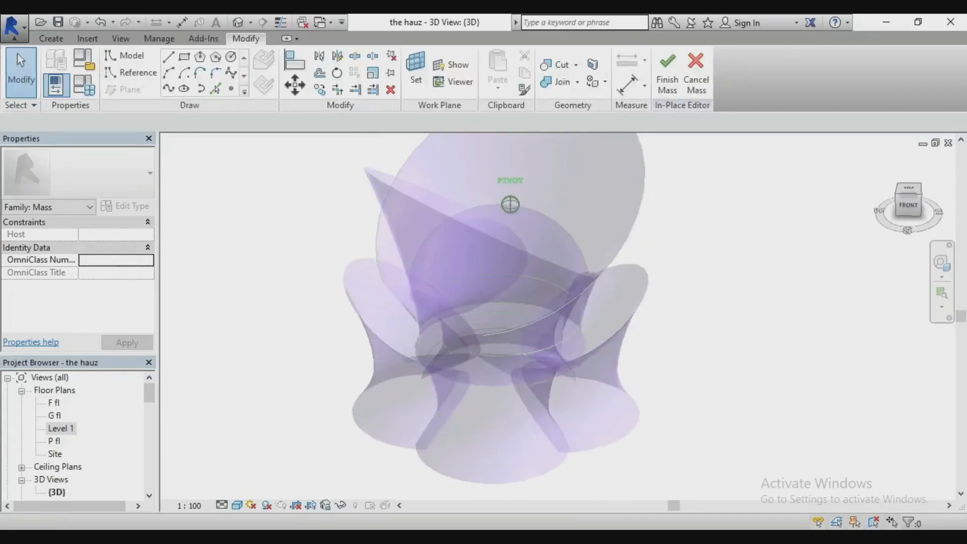
{"action": "middle_click_drag", "start_coordinate": [510, 205], "coordinate": [446, 402], "text": "shift"}
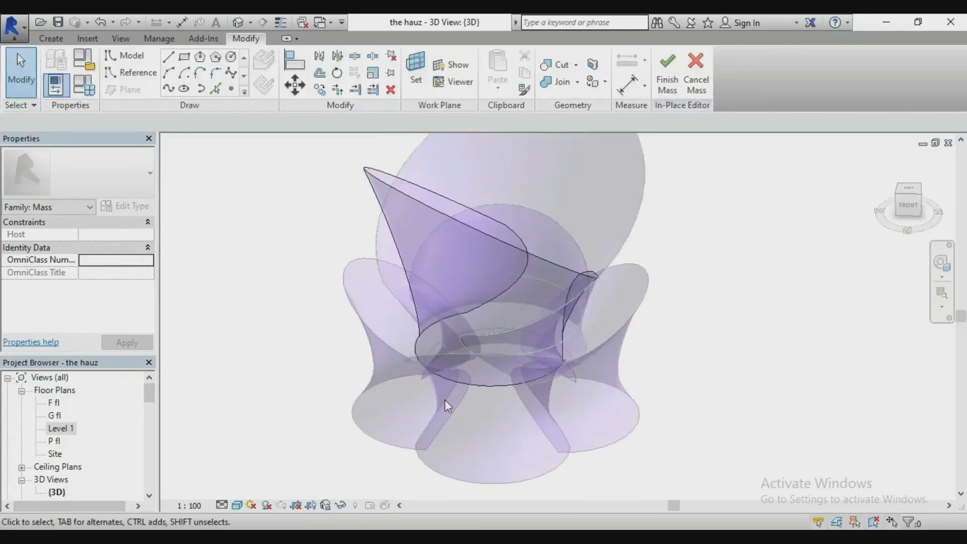
{"action": "left_click", "coordinate": [662, 81]}
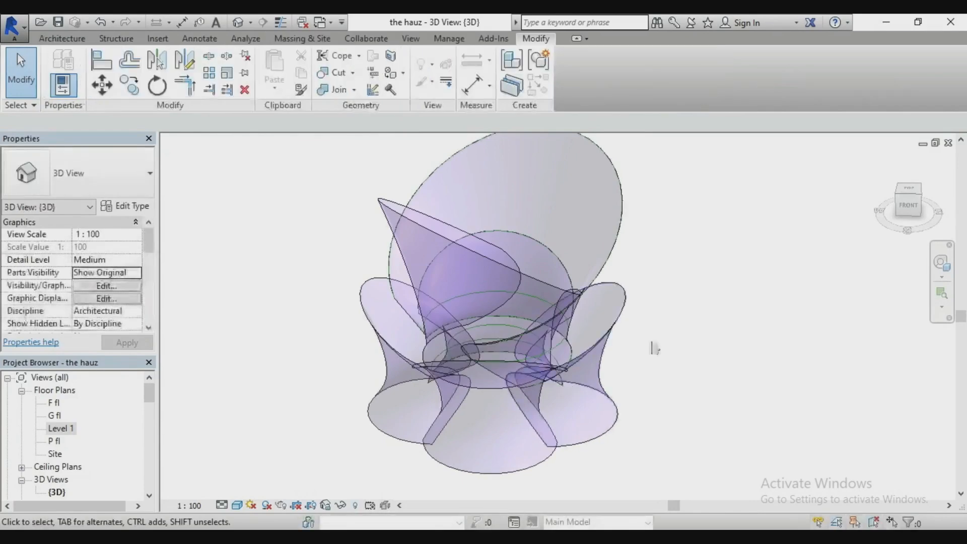
- Open the Elevation 1 - a view and examine the petal profiles and the vertical guide line against the levels
{"action": "scroll", "coordinate": [77, 443], "scroll_direction": "down", "scroll_amount": 2}
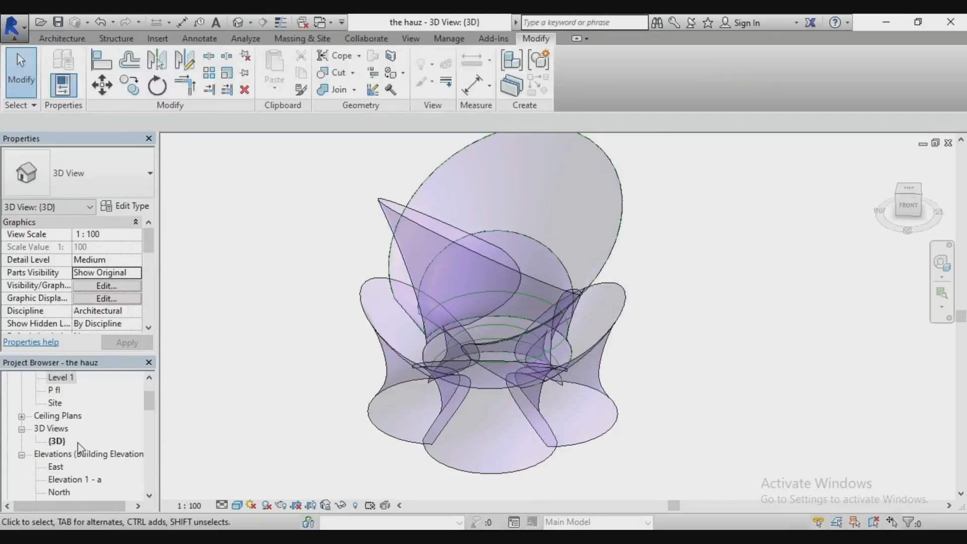
{"action": "scroll", "coordinate": [77, 442], "scroll_direction": "down", "scroll_amount": 1}
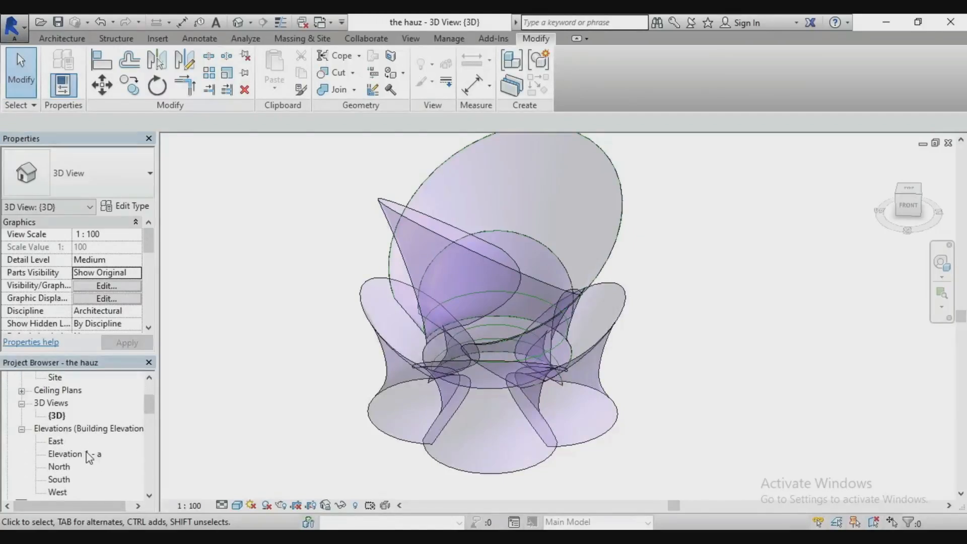
{"action": "double_click", "coordinate": [87, 452]}
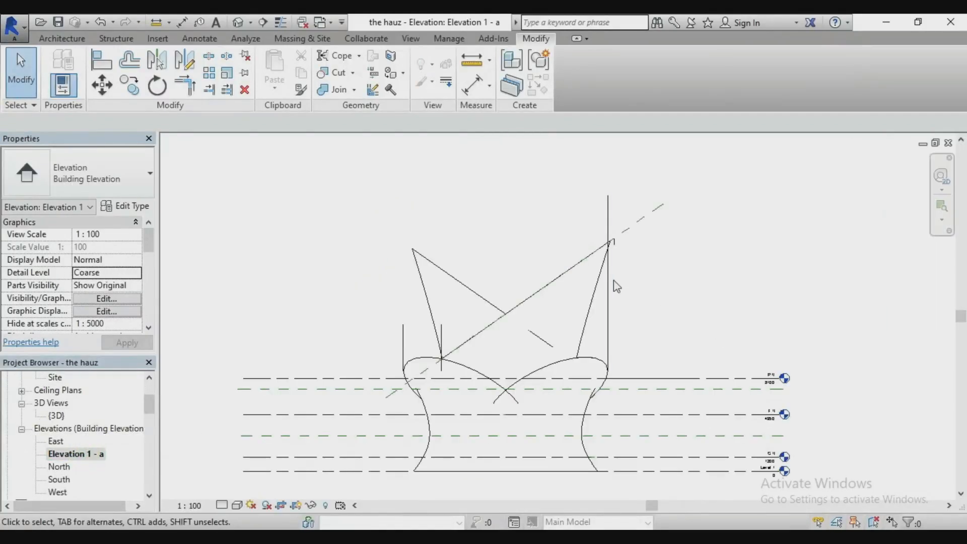
{"action": "scroll", "coordinate": [506, 317], "scroll_direction": "up", "scroll_amount": 2}
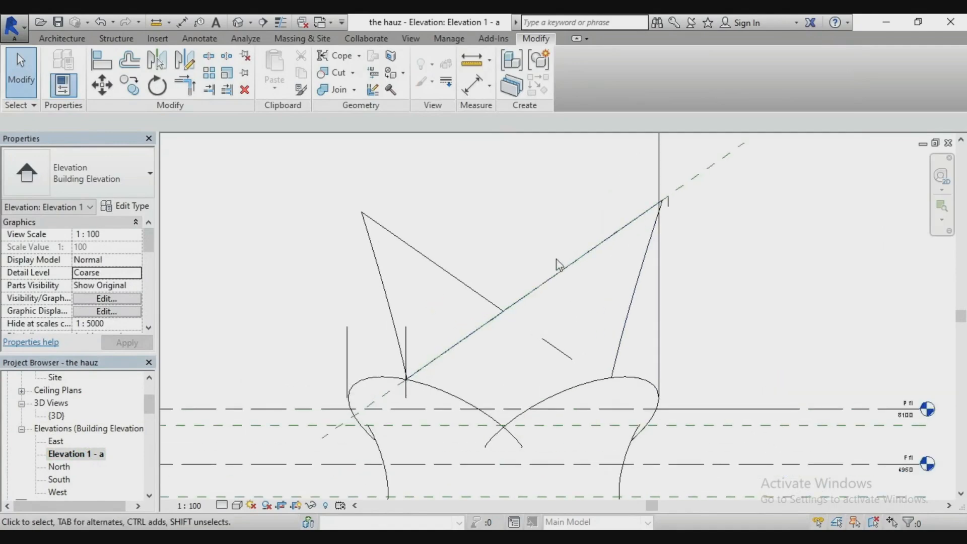
{"action": "scroll", "coordinate": [557, 265], "scroll_direction": "down", "scroll_amount": 1}
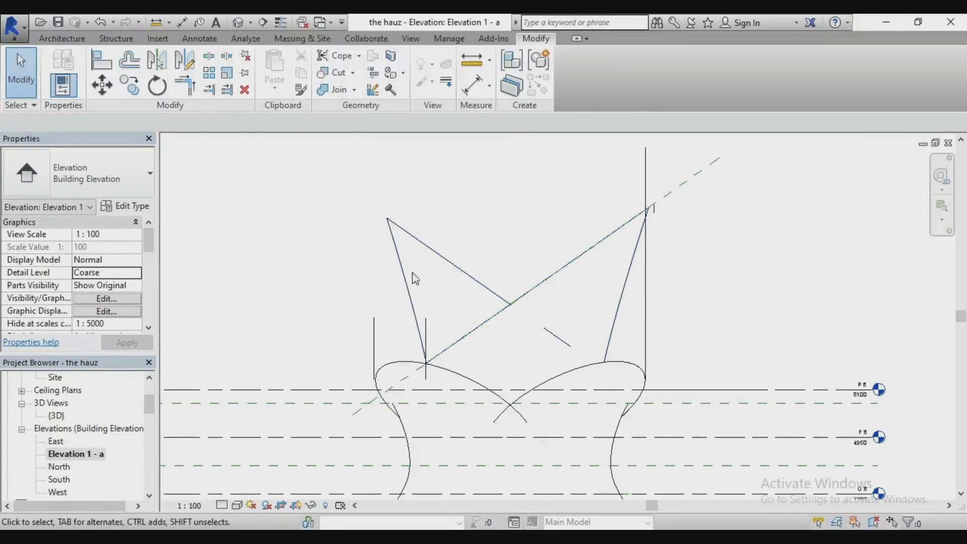
{"action": "left_click", "coordinate": [647, 290]}
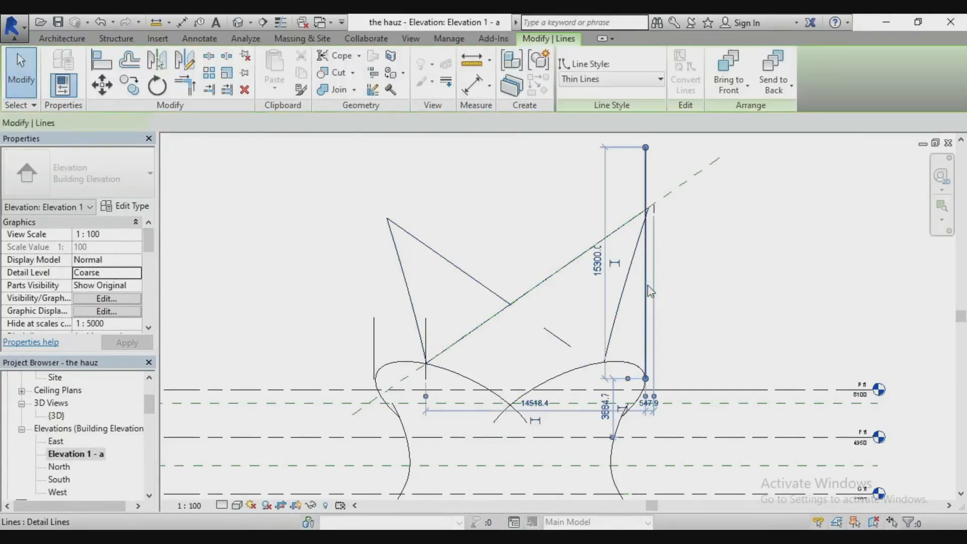
{"action": "scroll", "coordinate": [334, 233], "scroll_direction": "down", "scroll_amount": 3}
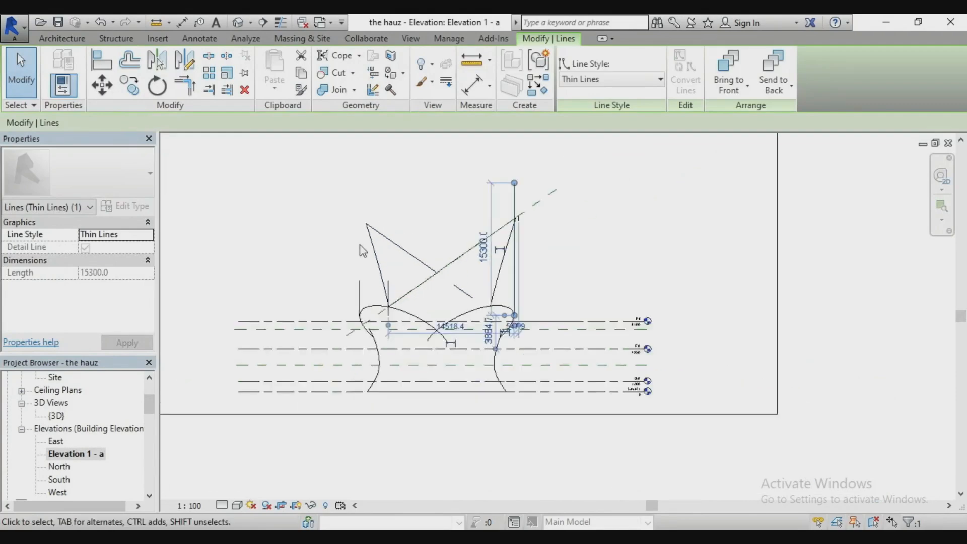
{"action": "scroll", "coordinate": [398, 307], "scroll_direction": "up", "scroll_amount": 3}
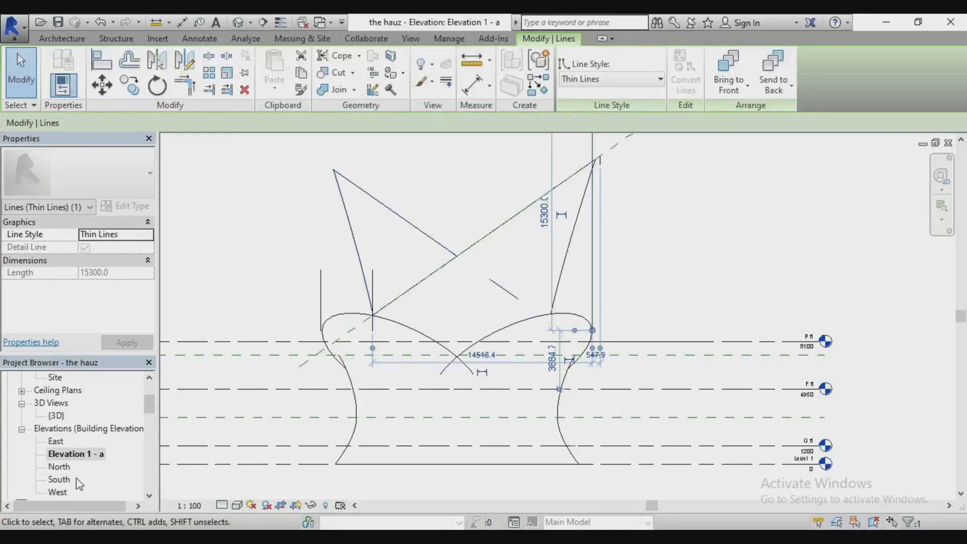
- Open the South elevation and examine the stacked petal masses in relation to the levels and reference planes
{"action": "scroll", "coordinate": [85, 453], "scroll_direction": "down", "scroll_amount": 1}
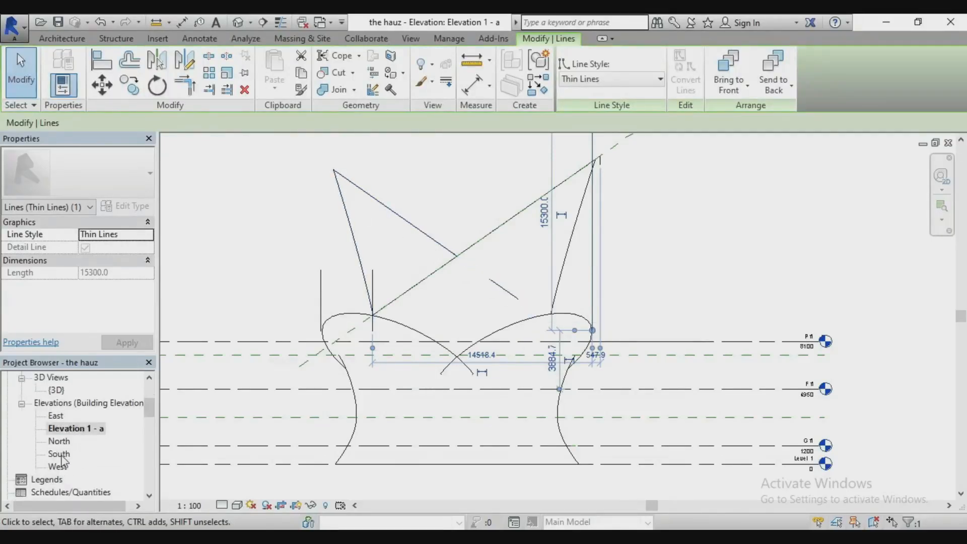
{"action": "double_click", "coordinate": [59, 454]}
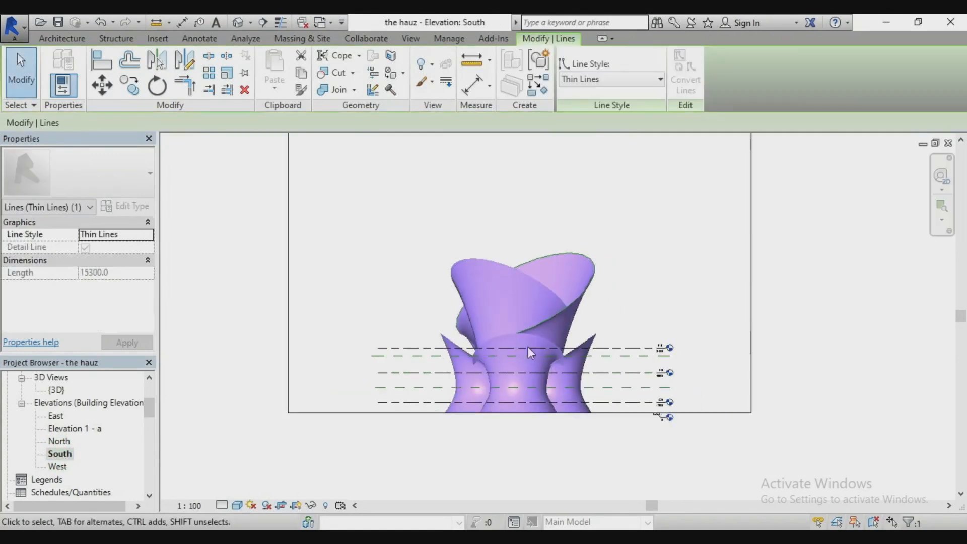
{"action": "scroll", "coordinate": [527, 351], "scroll_direction": "up", "scroll_amount": 3}
{"action": "scroll", "coordinate": [498, 442], "scroll_direction": "down", "scroll_amount": 3}
{"action": "left_click", "coordinate": [517, 160]}
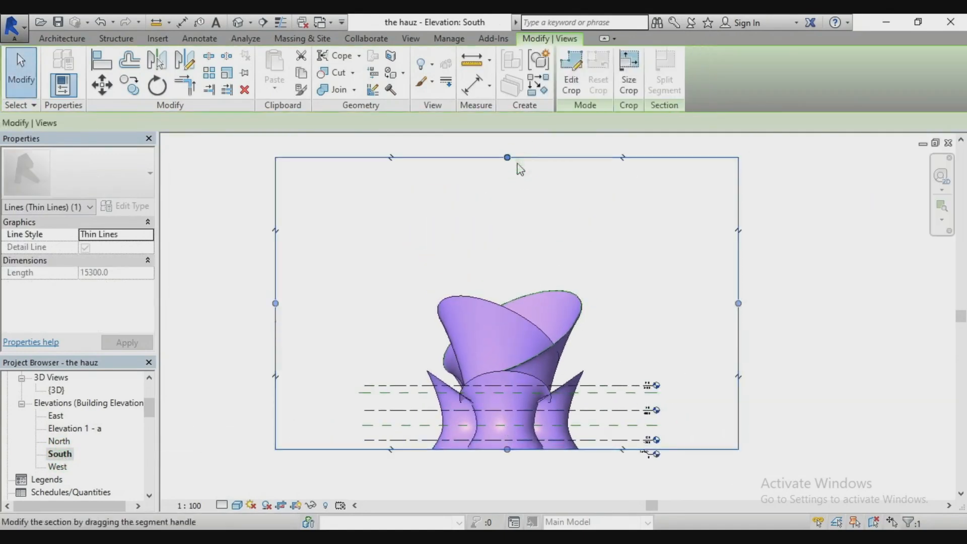
{"action": "scroll", "coordinate": [530, 457], "scroll_direction": "up", "scroll_amount": 2}
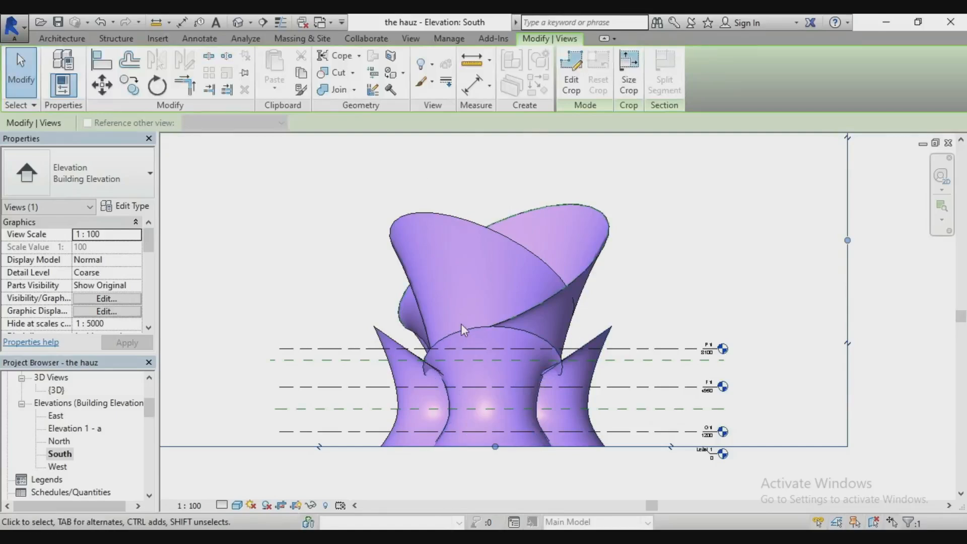
{"action": "scroll", "coordinate": [461, 323], "scroll_direction": "down", "scroll_amount": 1}
{"action": "scroll", "coordinate": [460, 351], "scroll_direction": "up", "scroll_amount": 2}
{"action": "scroll", "coordinate": [446, 351], "scroll_direction": "down", "scroll_amount": 1}
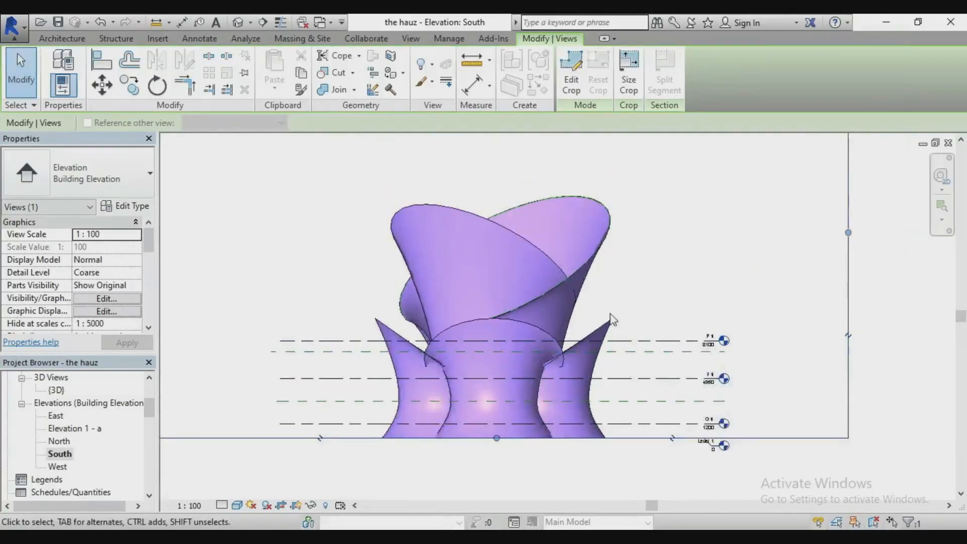
{"action": "scroll", "coordinate": [467, 385], "scroll_direction": "down", "scroll_amount": 2}
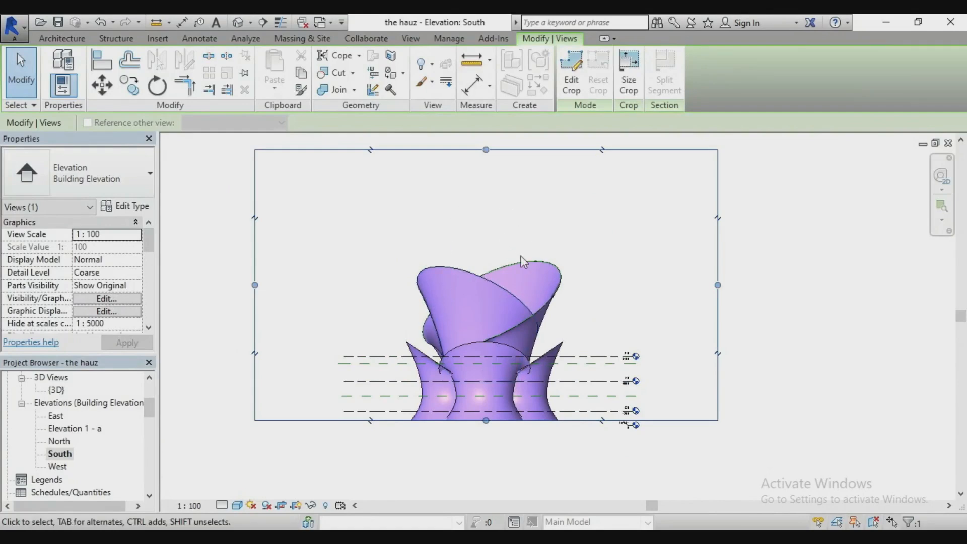
{"action": "scroll", "coordinate": [510, 367], "scroll_direction": "up", "scroll_amount": 2}
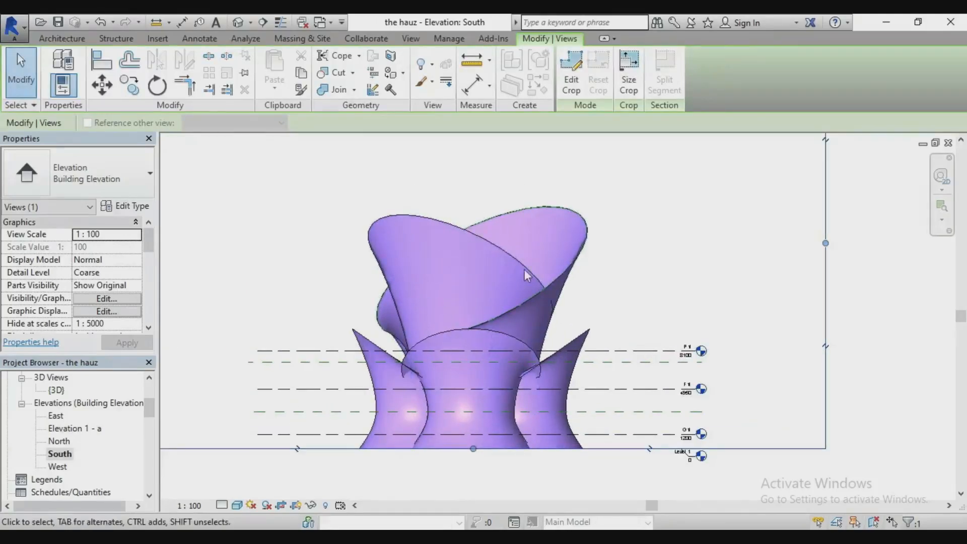
{"action": "scroll", "coordinate": [457, 385], "scroll_direction": "down", "scroll_amount": 2}
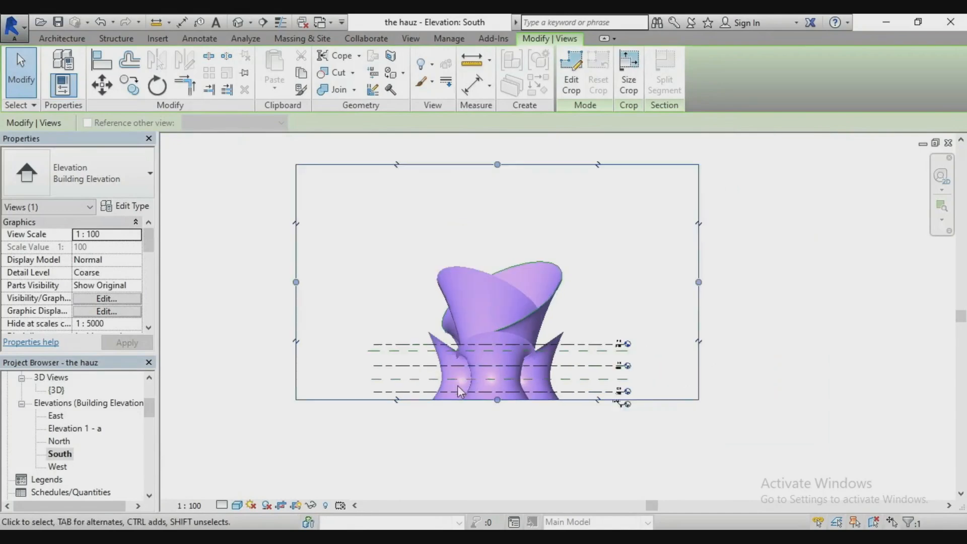
{"action": "scroll", "coordinate": [503, 275], "scroll_direction": "up", "scroll_amount": 3}
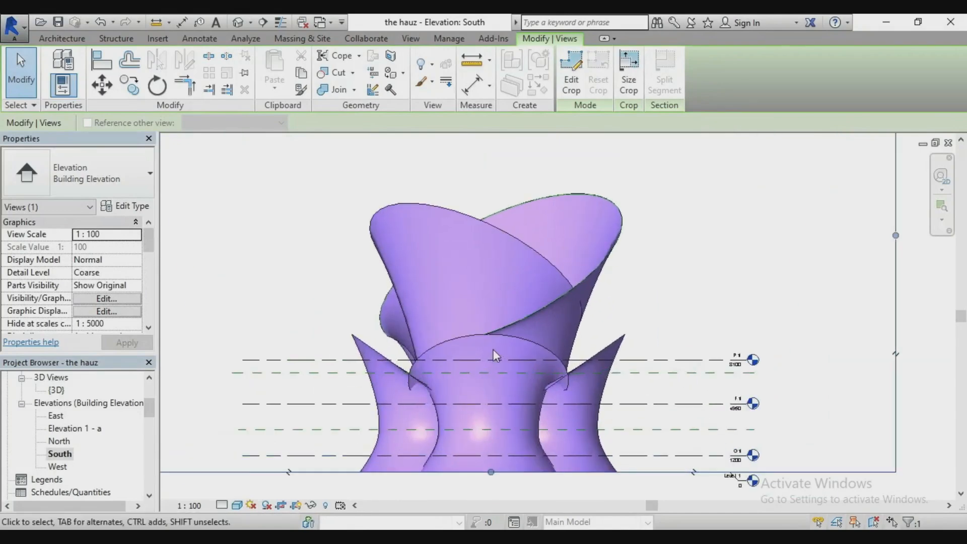
{"action": "scroll", "coordinate": [497, 330], "scroll_direction": "down", "scroll_amount": 1}
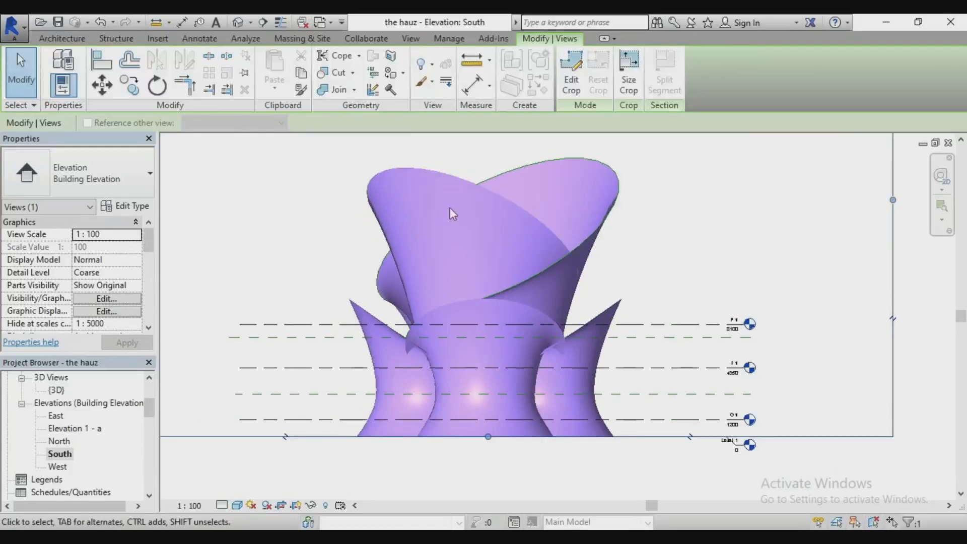
{"action": "scroll", "coordinate": [440, 342], "scroll_direction": "up", "scroll_amount": 1}
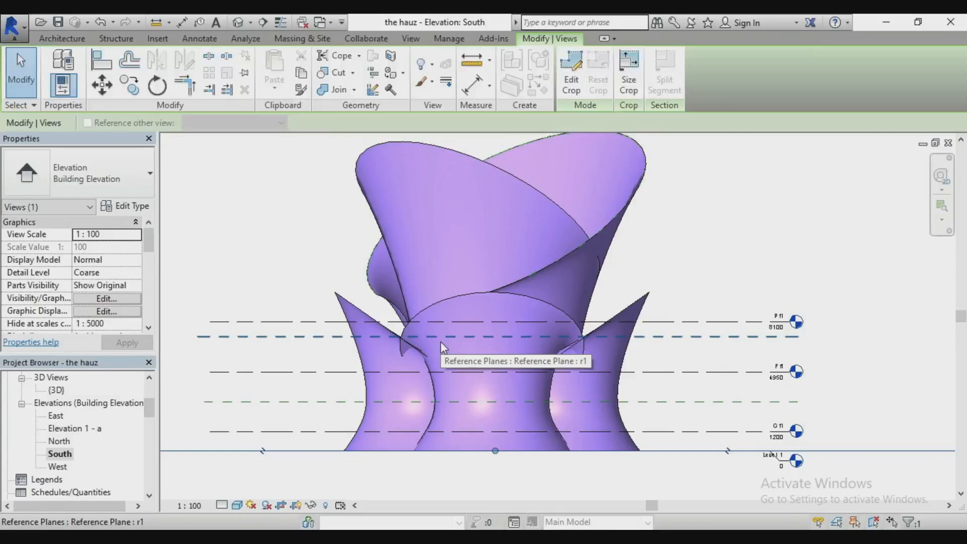
{"action": "scroll", "coordinate": [441, 347], "scroll_direction": "down", "scroll_amount": 1}
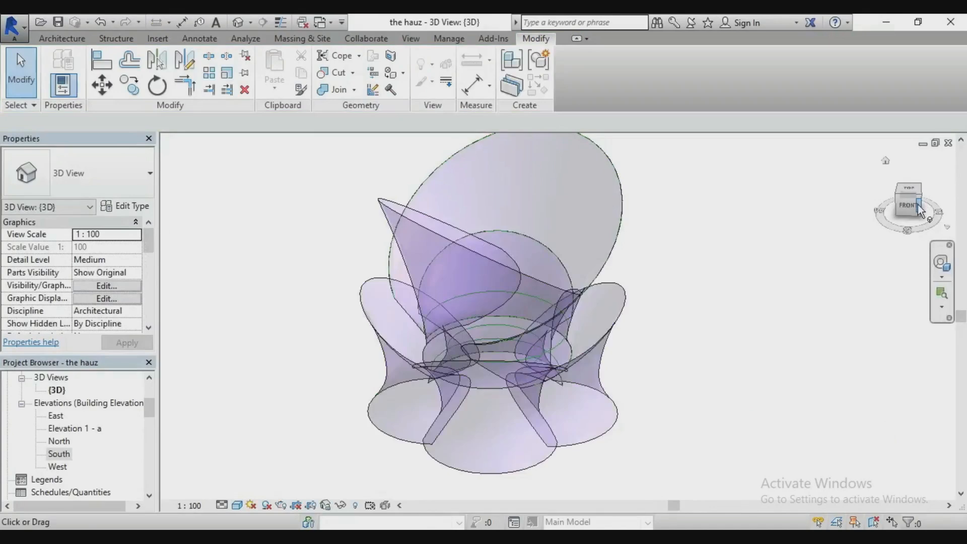
- Place a perspective camera in the Site plan southeast of the masses, aimed northwest across their centre
{"action": "left_click", "coordinate": [920, 211]}
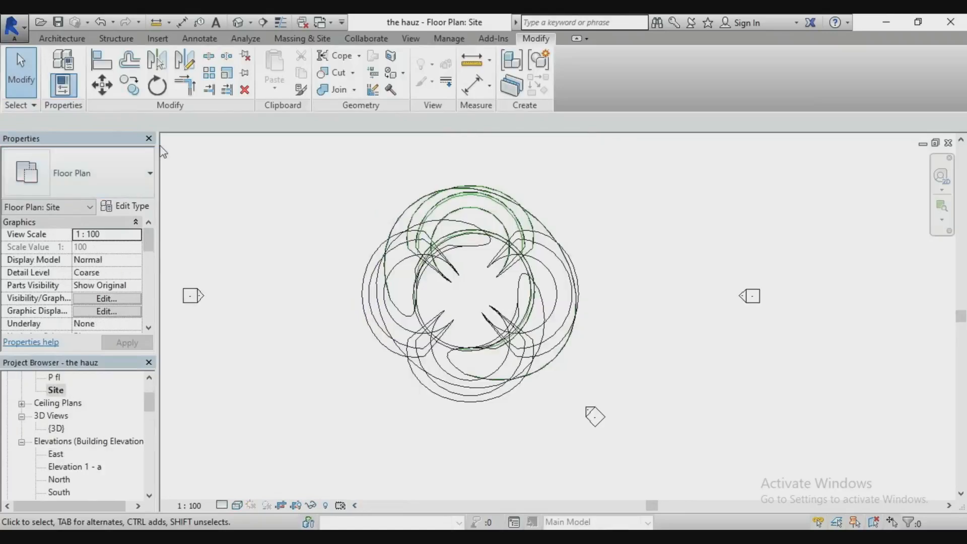
{"action": "left_click", "coordinate": [250, 22]}
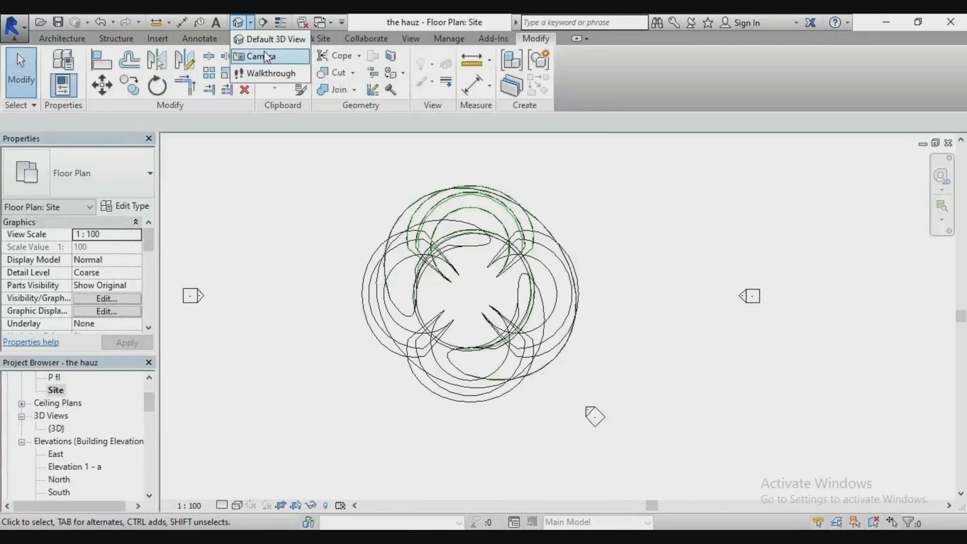
{"action": "left_click", "coordinate": [265, 56]}
{"action": "scroll", "coordinate": [705, 461], "scroll_direction": "down", "scroll_amount": 3}
{"action": "left_click", "coordinate": [705, 462]}
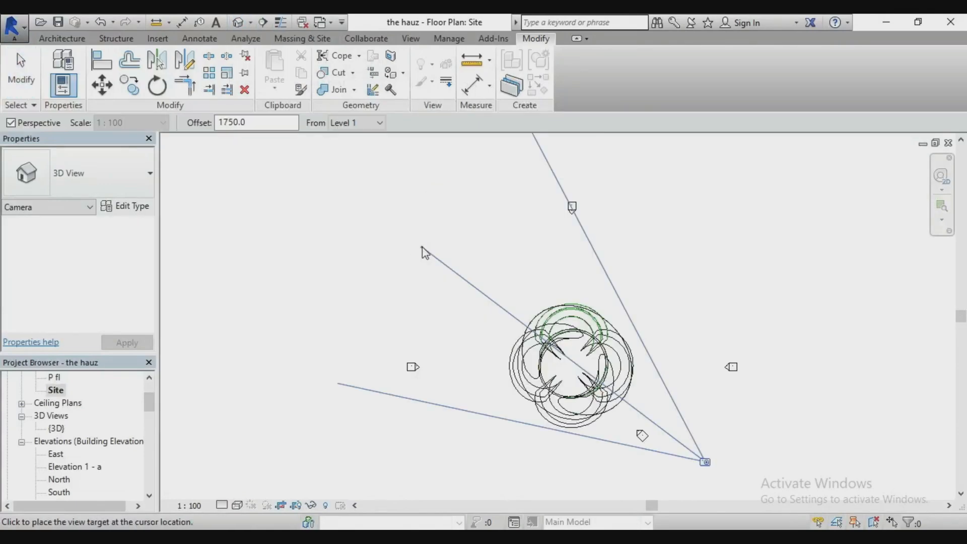
{"action": "left_click", "coordinate": [380, 217]}
- Extend the camera view's crop region upward and outward on both sides to frame the whole massing
{"action": "left_click_drag", "start_coordinate": [495, 280], "coordinate": [485, 174]}
{"action": "left_click_drag", "start_coordinate": [413, 293], "coordinate": [349, 291]}
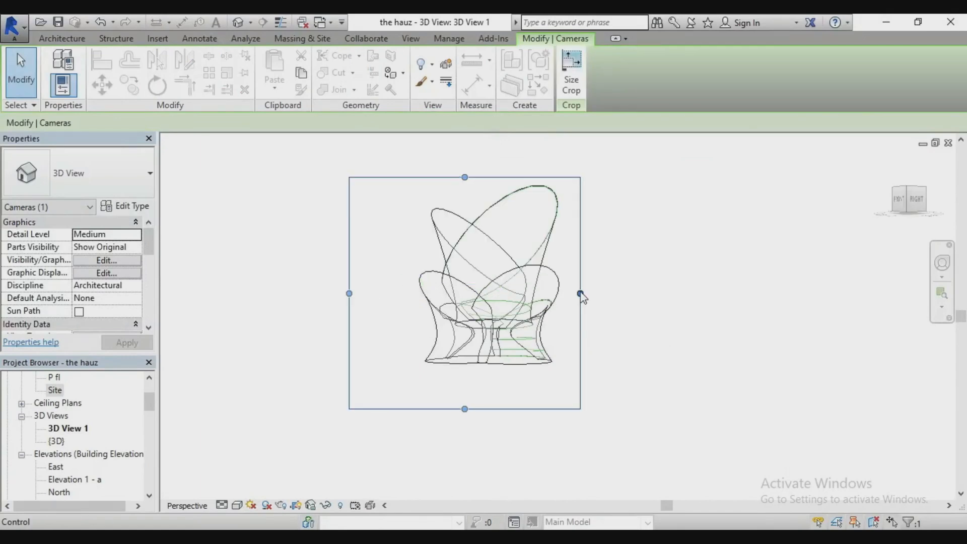
{"action": "left_click_drag", "start_coordinate": [580, 293], "coordinate": [644, 293]}
{"action": "left_click_drag", "start_coordinate": [497, 178], "coordinate": [496, 165]}
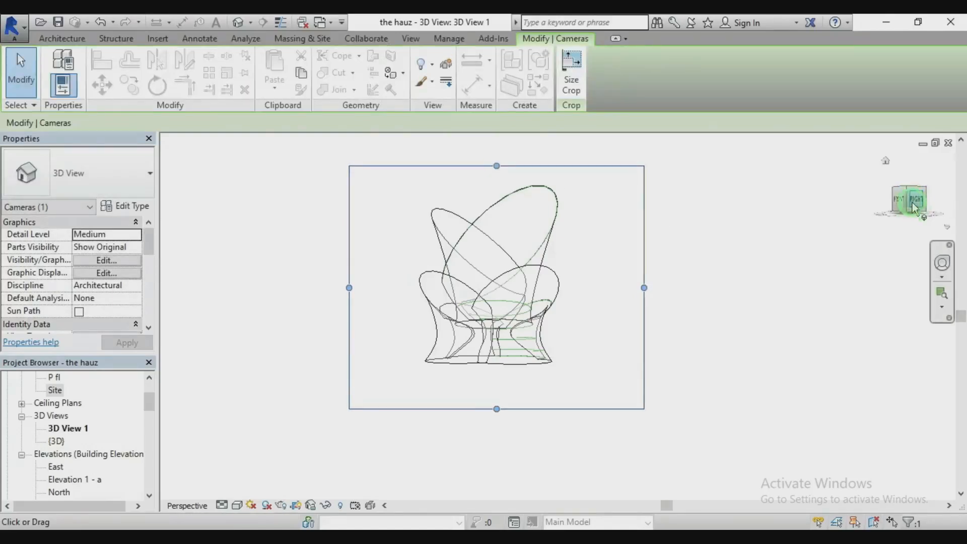
- Orbit the camera view to face mainly the front of the masses and set its visual style to Shaded
{"action": "mouse_move", "coordinate": [913, 205]}
{"action": "left_mouse_down"}
{"action": "mouse_move", "coordinate": [938, 204]}
{"action": "mouse_move", "coordinate": [890, 205]}
{"action": "left_mouse_up"}
{"action": "scroll", "coordinate": [499, 212], "scroll_direction": "up", "scroll_amount": 3}
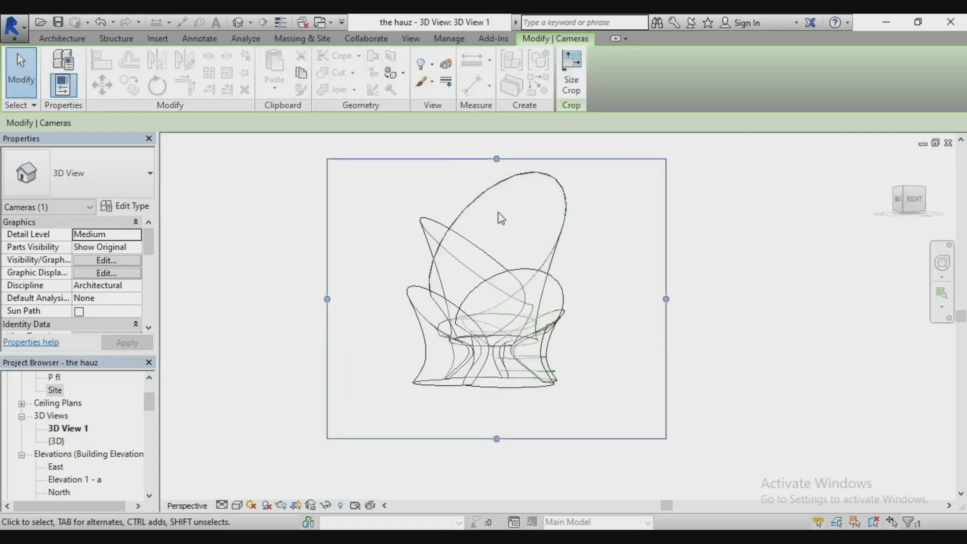
{"action": "scroll", "coordinate": [489, 363], "scroll_direction": "down", "scroll_amount": 3}
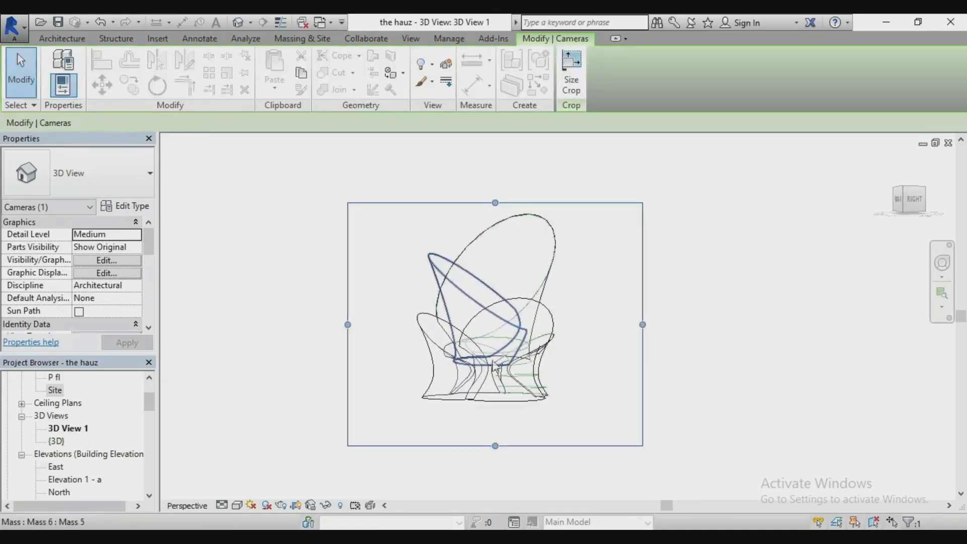
{"action": "left_click_drag", "start_coordinate": [915, 204], "coordinate": [900, 201]}
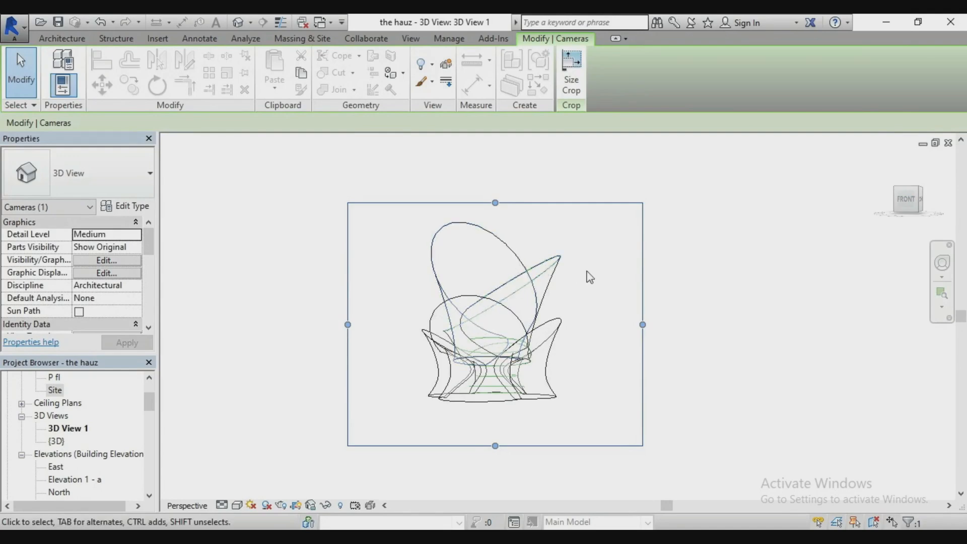
{"action": "left_click", "coordinate": [237, 505]}
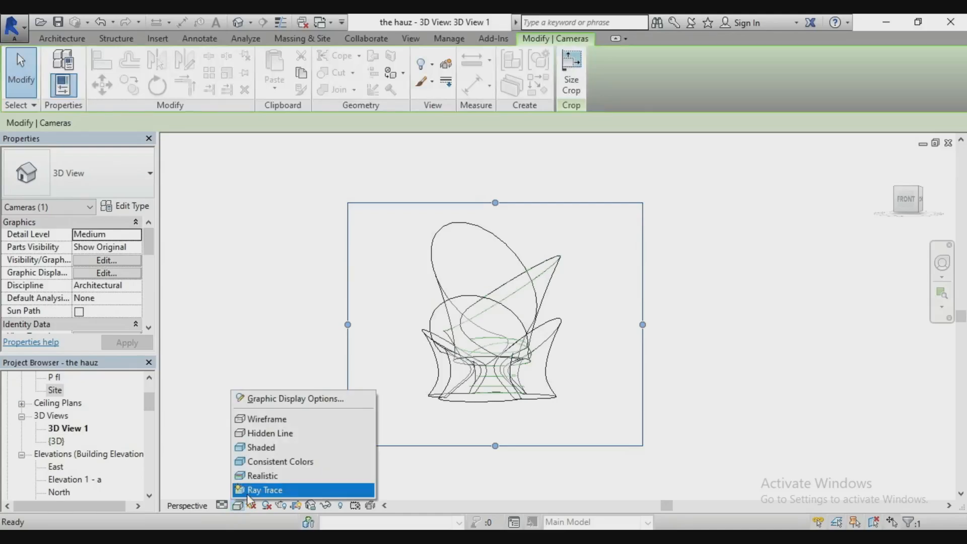
{"action": "left_click", "coordinate": [270, 448]}
- Widen the shaded camera view's crop region on both sides and raise its upper edge
{"action": "scroll", "coordinate": [598, 312], "scroll_direction": "up", "scroll_amount": 3}
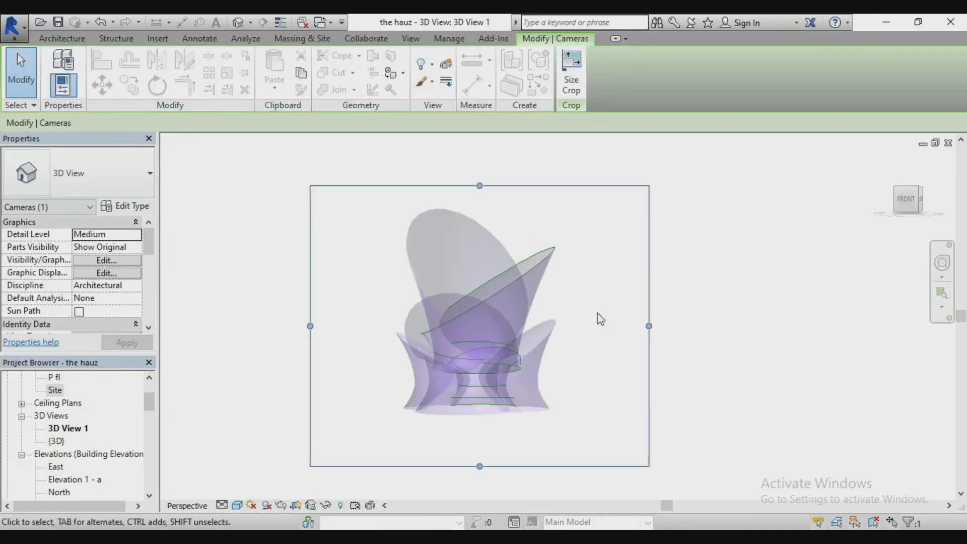
{"action": "left_click_drag", "start_coordinate": [267, 328], "coordinate": [223, 328]}
{"action": "left_click_drag", "start_coordinate": [656, 328], "coordinate": [693, 328]}
{"action": "scroll", "coordinate": [604, 247], "scroll_direction": "down", "scroll_amount": 2}
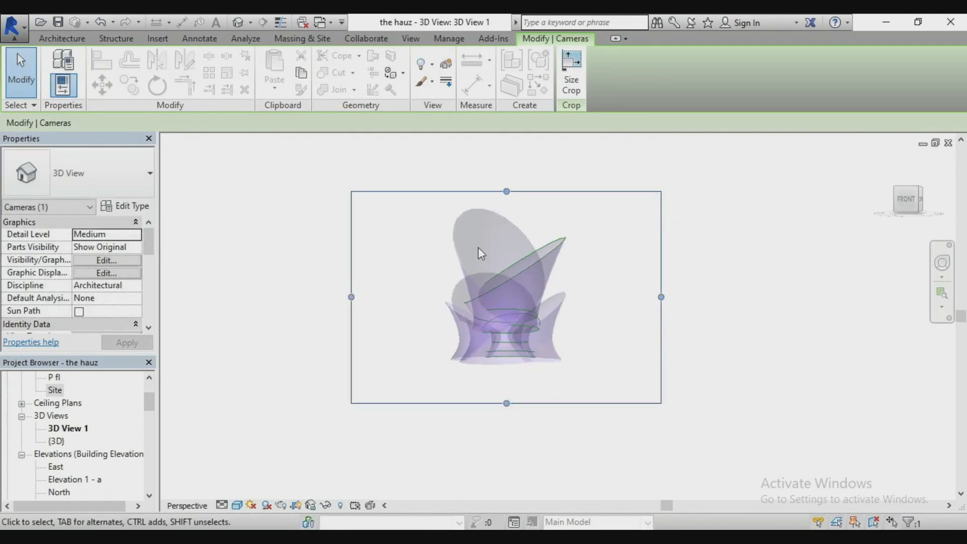
{"action": "scroll", "coordinate": [442, 400], "scroll_direction": "down", "scroll_amount": 2}
{"action": "left_click_drag", "start_coordinate": [490, 242], "coordinate": [490, 213]}
- Inspect the shaded massing up close in the camera view, from the front and then mainly from the right side
{"action": "scroll", "coordinate": [490, 277], "scroll_direction": "up", "scroll_amount": 3}
{"action": "scroll", "coordinate": [491, 403], "scroll_direction": "up", "scroll_amount": 2}
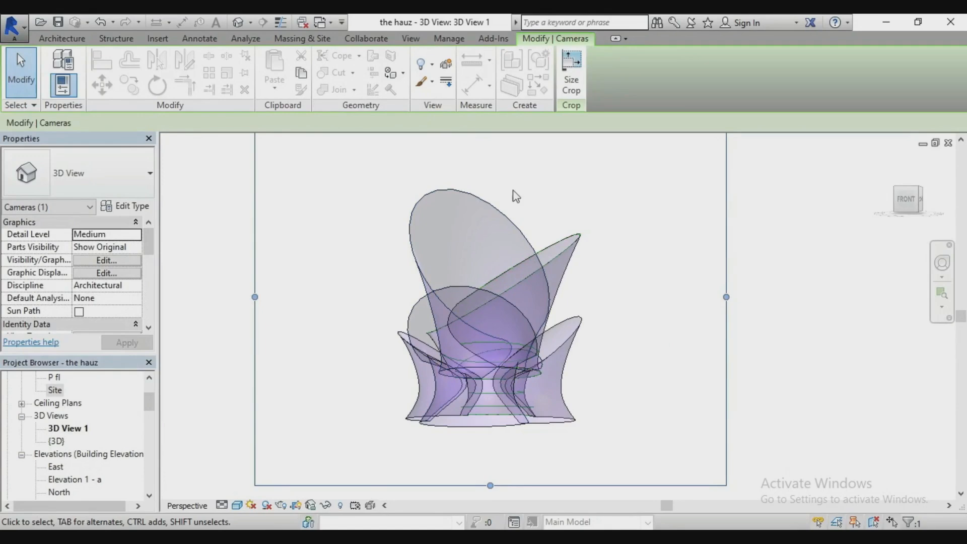
{"action": "scroll", "coordinate": [456, 347], "scroll_direction": "down", "scroll_amount": 2}
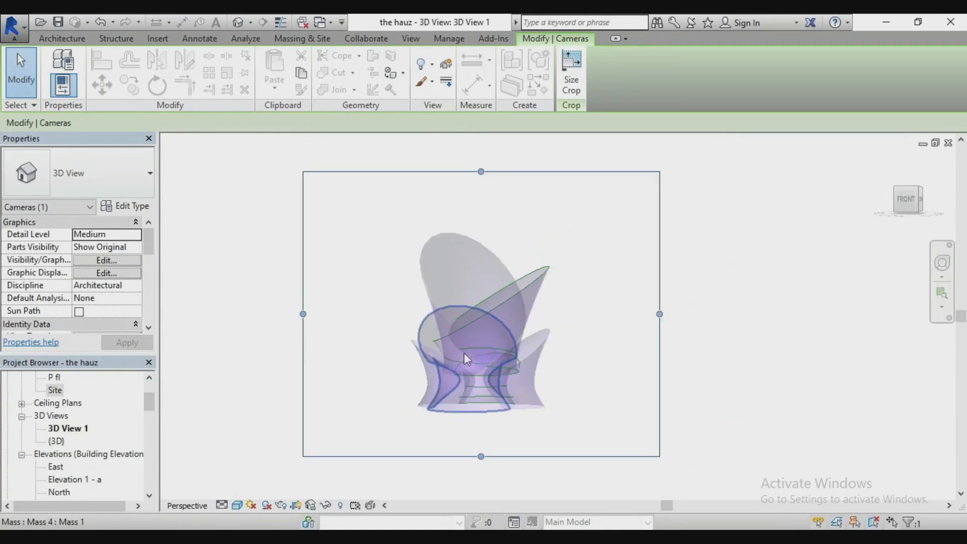
{"action": "left_click_drag", "start_coordinate": [908, 198], "coordinate": [875, 198]}
{"action": "scroll", "coordinate": [463, 297], "scroll_direction": "up", "scroll_amount": 1}
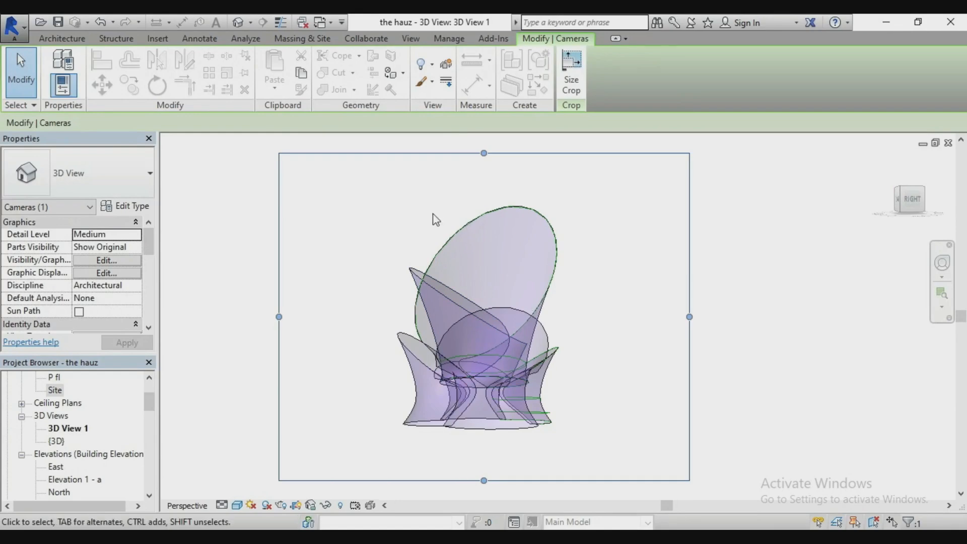
{"action": "scroll", "coordinate": [490, 316], "scroll_direction": "up", "scroll_amount": 1}
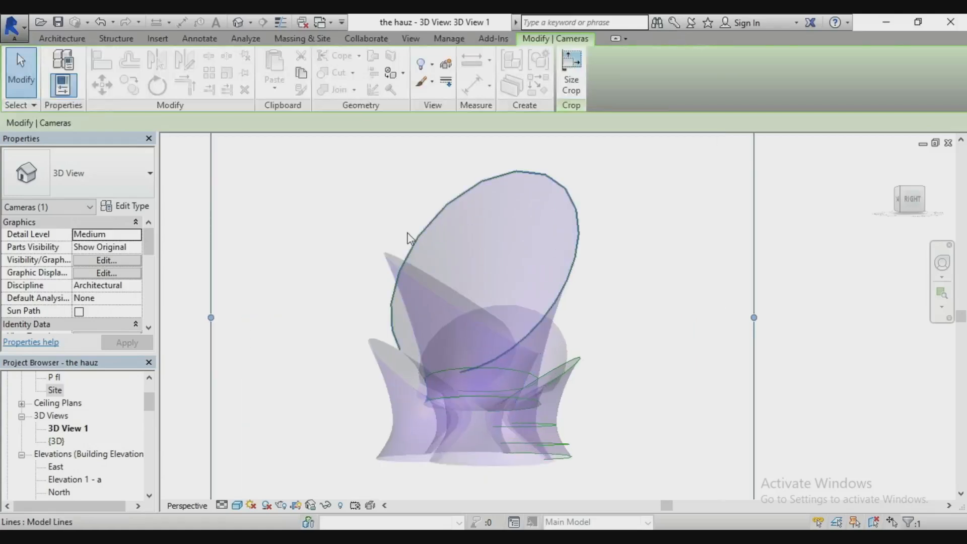
- Turn on smooth lines with anti-aliasing and ambient shadows in the camera view's graphic display options
{"action": "scroll", "coordinate": [408, 233], "scroll_direction": "down", "scroll_amount": 2}
{"action": "scroll", "coordinate": [416, 282], "scroll_direction": "up", "scroll_amount": 1}
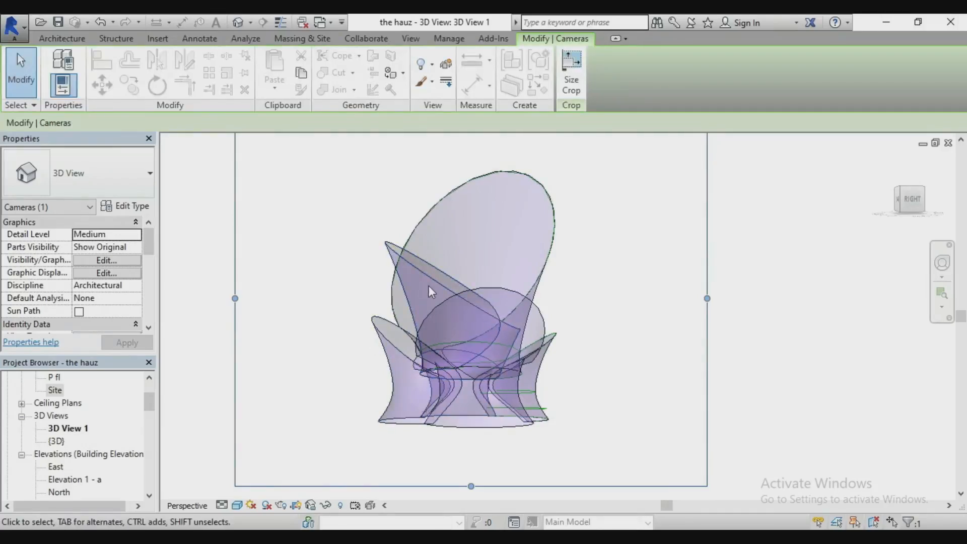
{"action": "scroll", "coordinate": [428, 285], "scroll_direction": "down", "scroll_amount": 3}
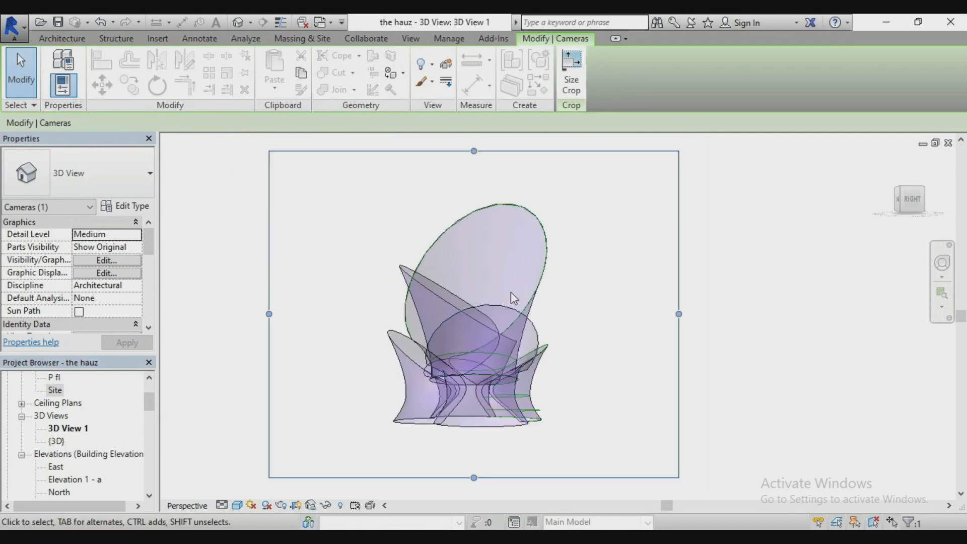
{"action": "scroll", "coordinate": [456, 288], "scroll_direction": "up", "scroll_amount": 2}
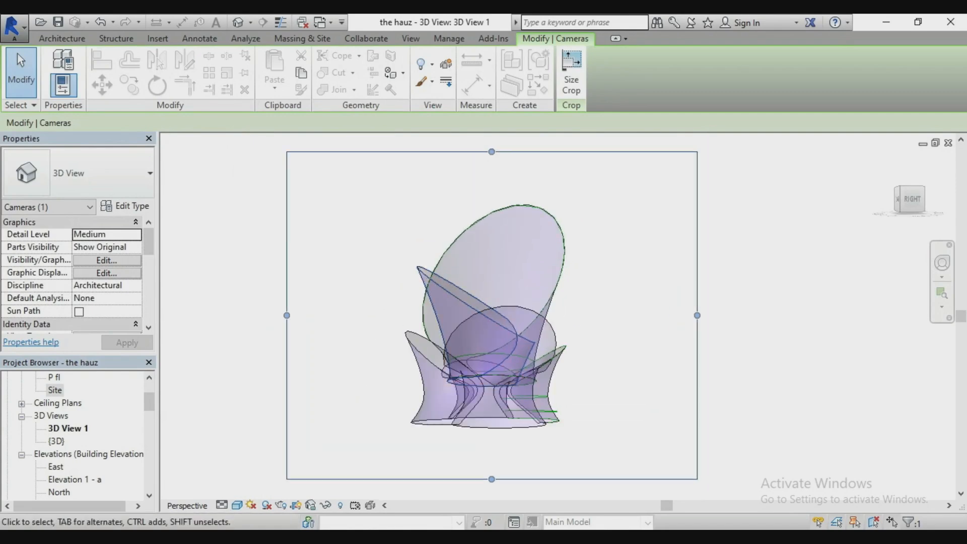
{"action": "left_click", "coordinate": [236, 505]}
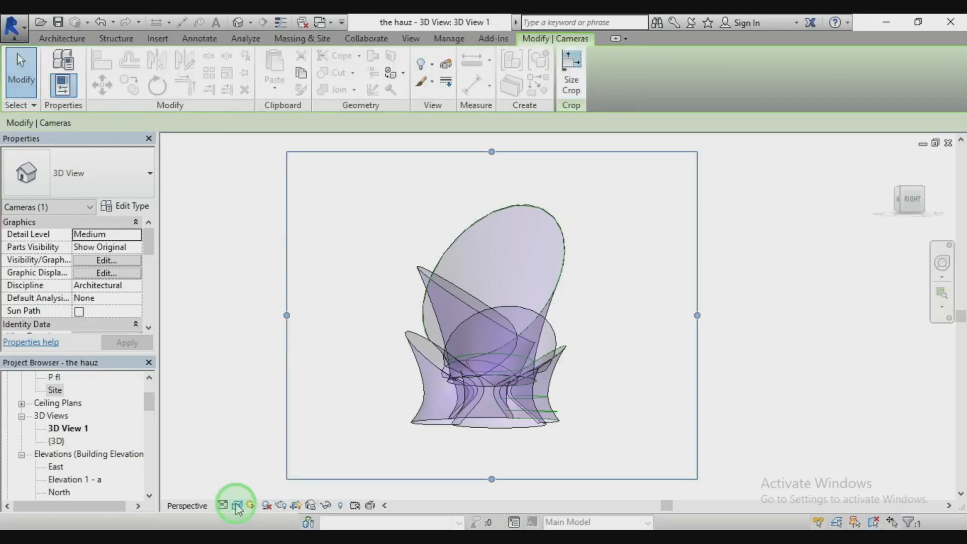
{"action": "left_click", "coordinate": [246, 401]}
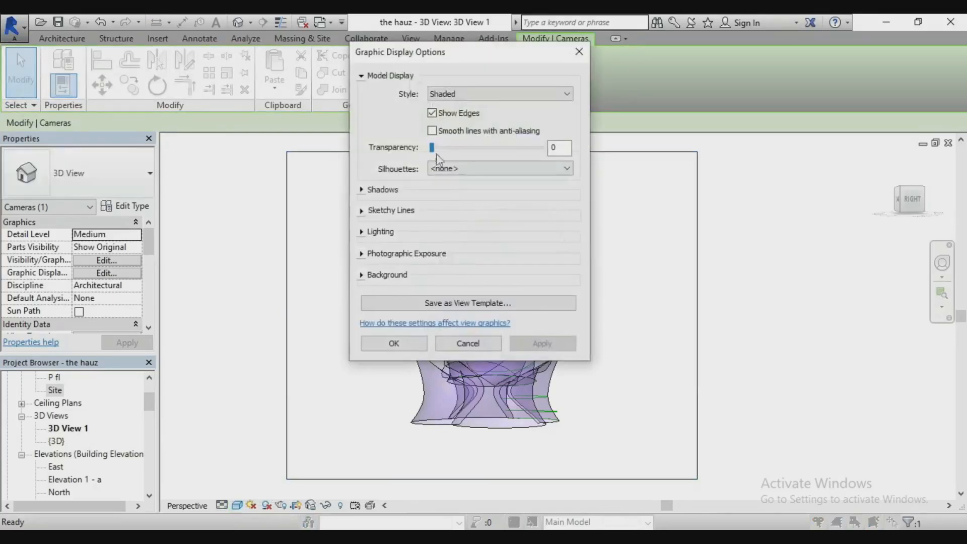
{"action": "left_click", "coordinate": [433, 133]}
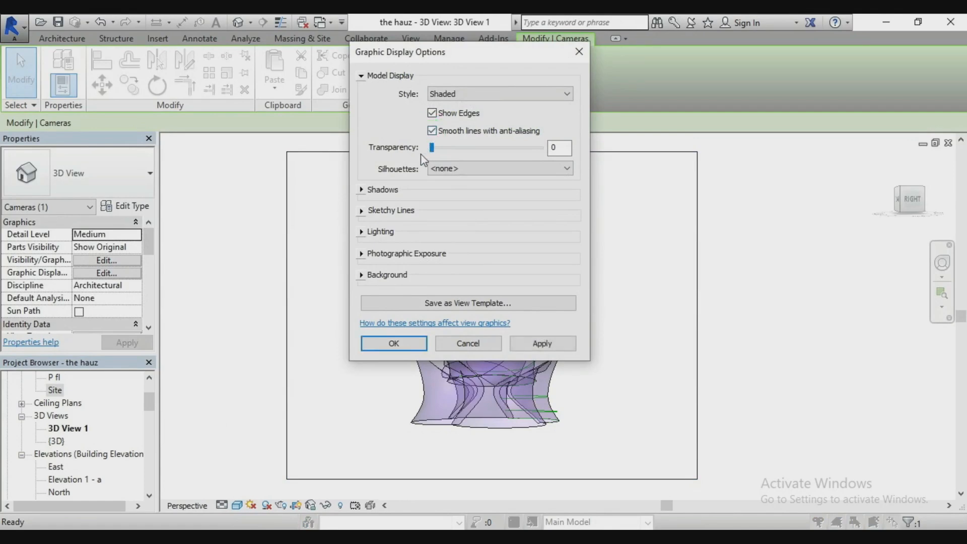
{"action": "left_click", "coordinate": [363, 190]}
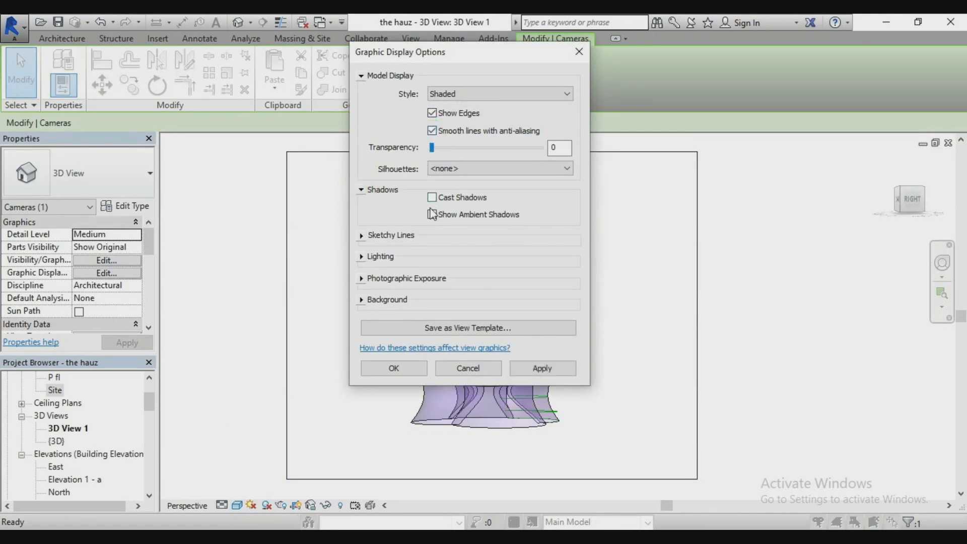
{"action": "left_click", "coordinate": [432, 215]}
{"action": "left_click", "coordinate": [361, 190]}
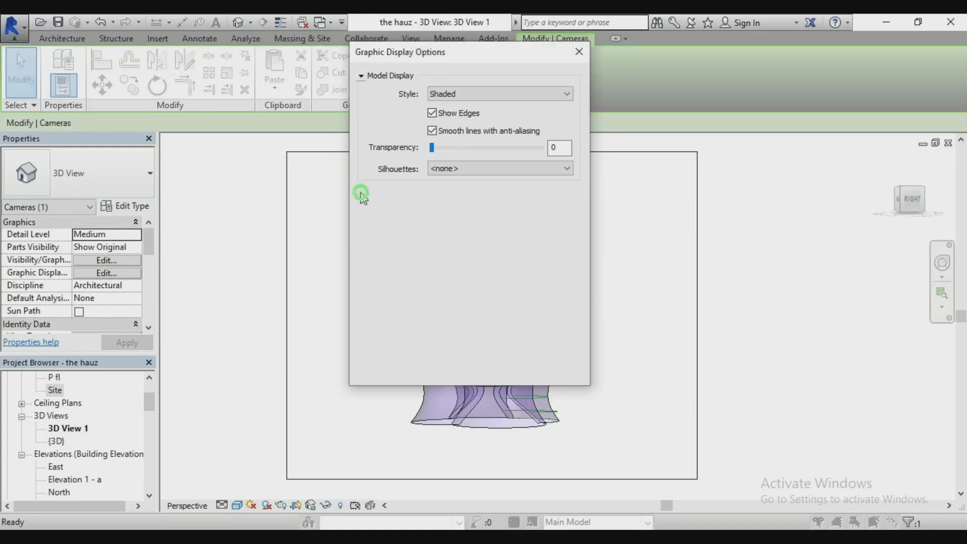
- Set the camera view's silhouettes to Medium Lines and its background to Gradient, and apply the display options
{"action": "left_click", "coordinate": [431, 168]}
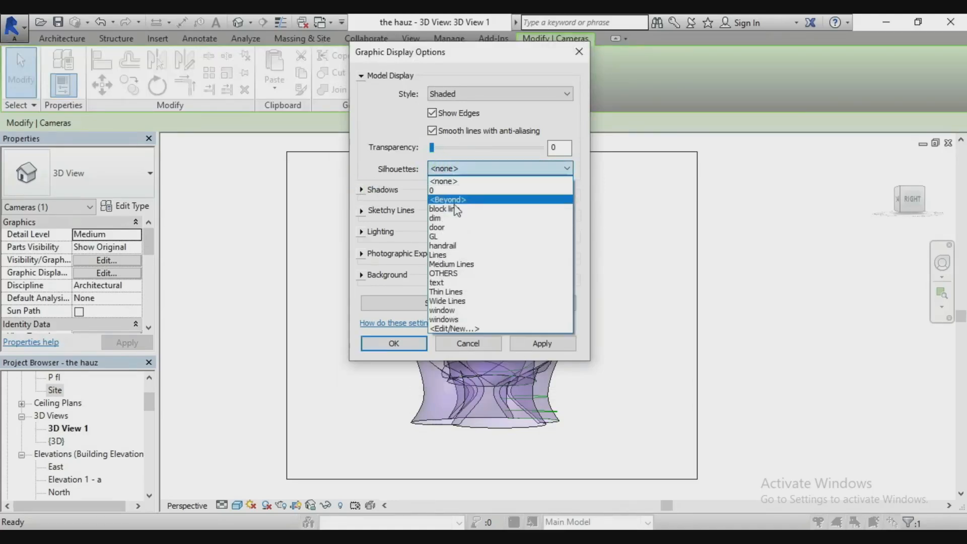
{"action": "left_click", "coordinate": [504, 263]}
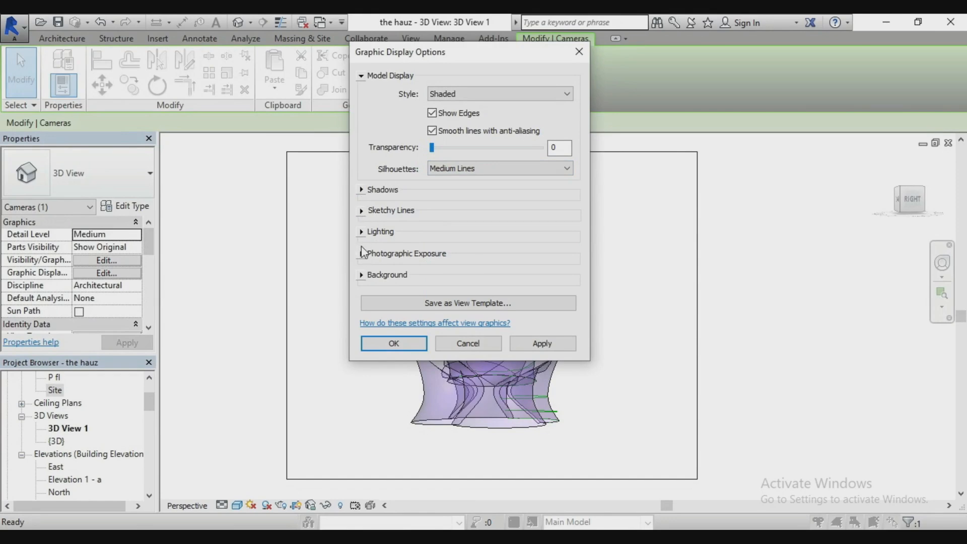
{"action": "left_click", "coordinate": [362, 275]}
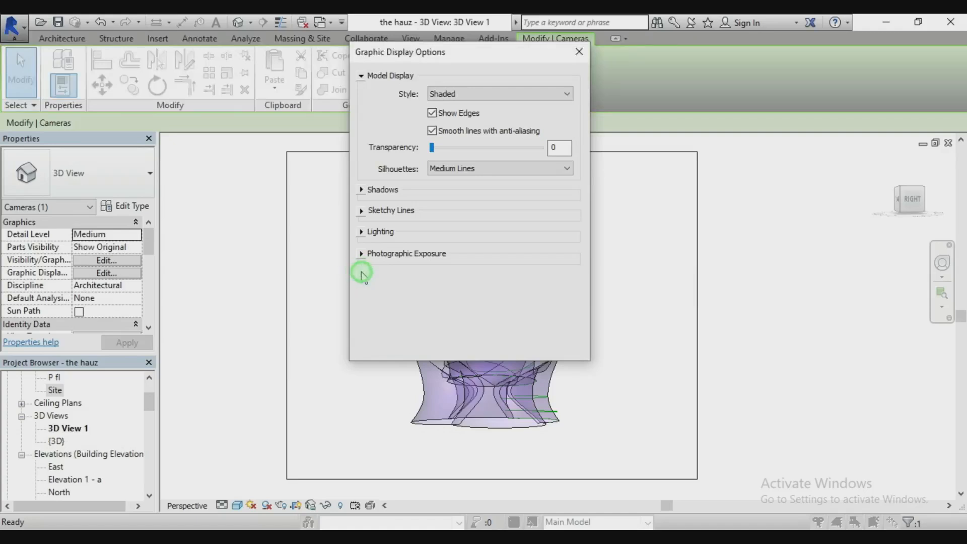
{"action": "left_click", "coordinate": [498, 295]}
{"action": "left_click", "coordinate": [491, 326]}
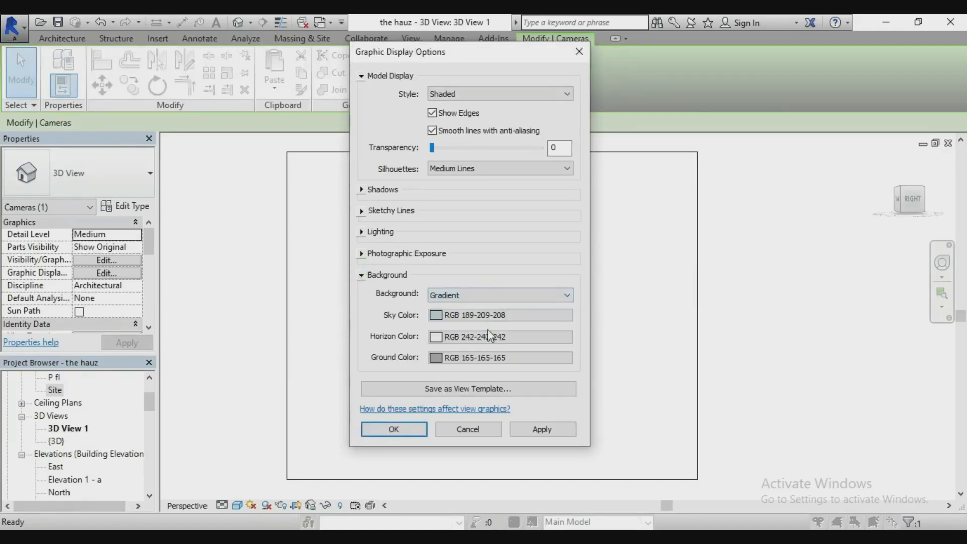
{"action": "left_click", "coordinate": [539, 429]}
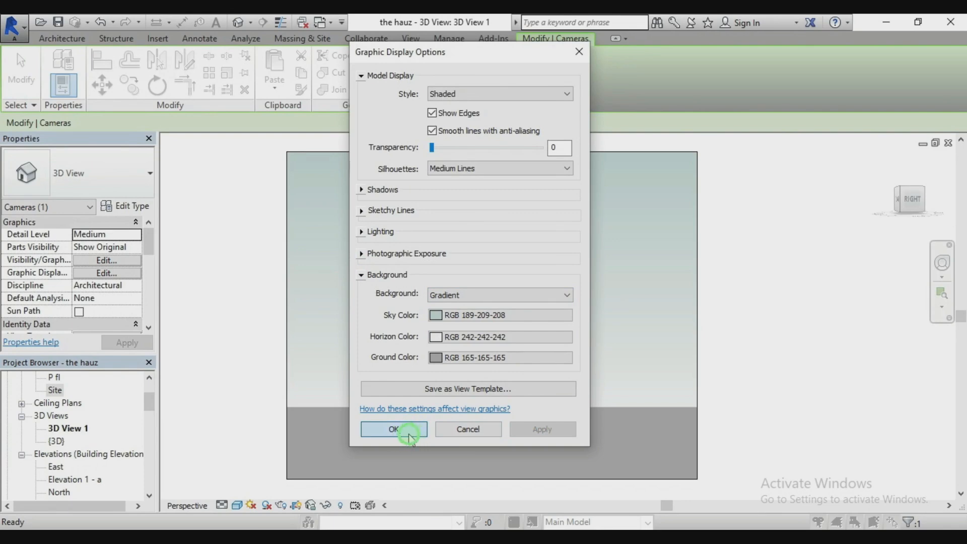
{"action": "left_click", "coordinate": [393, 429]}
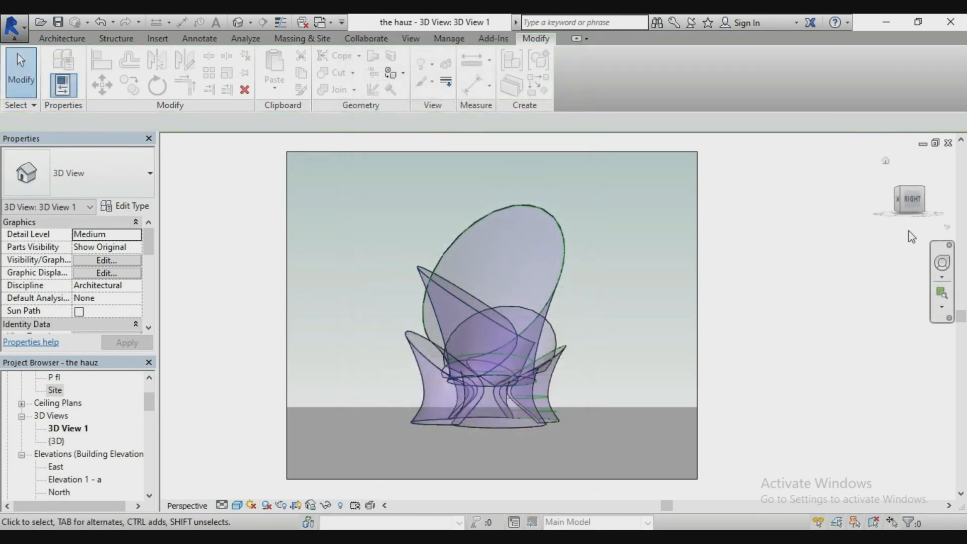
- Set the camera view's visual style to Hidden Line and orbit it from the right side to face the front of the masses
{"action": "left_click_drag", "start_coordinate": [912, 204], "coordinate": [930, 204]}
{"action": "left_click", "coordinate": [918, 201]}
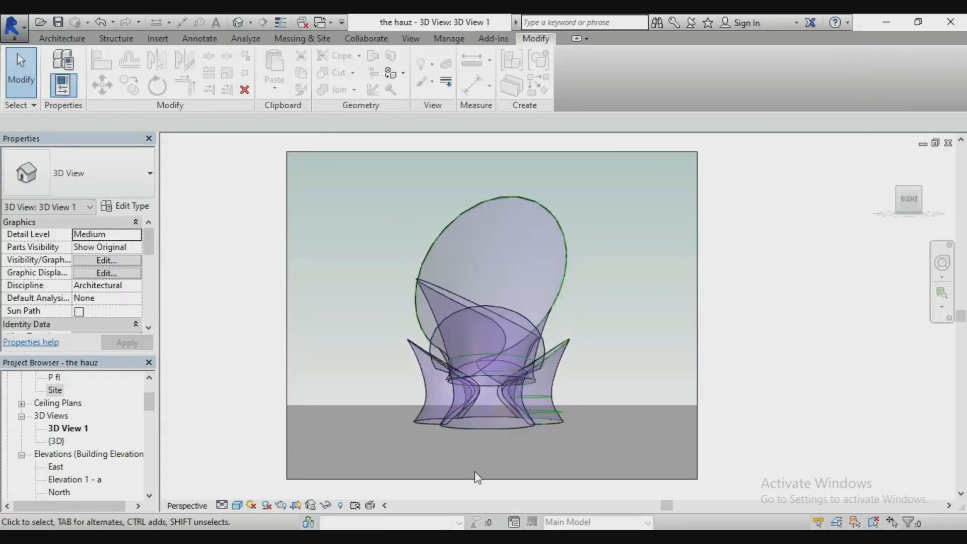
{"action": "left_click", "coordinate": [237, 505]}
{"action": "left_click", "coordinate": [262, 436]}
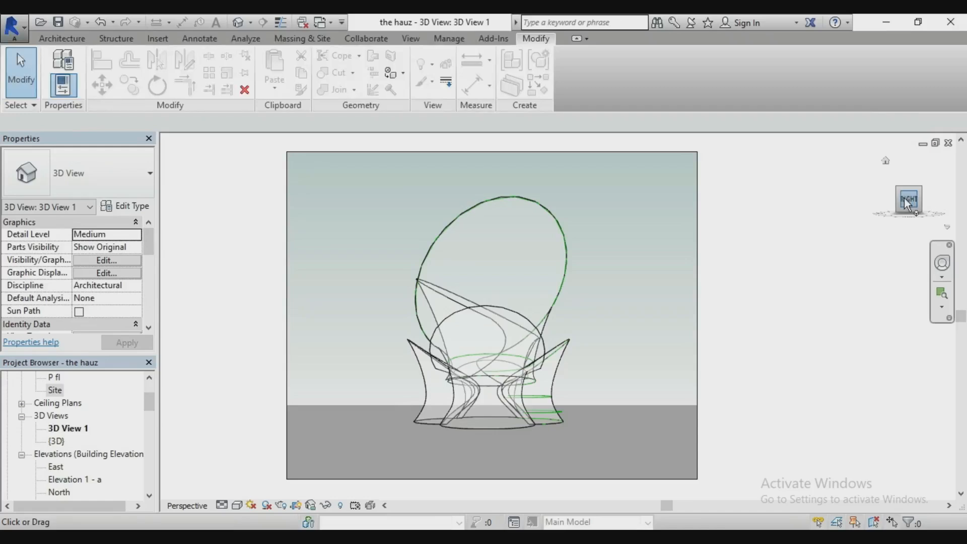
{"action": "left_click_drag", "start_coordinate": [906, 199], "coordinate": [932, 199]}
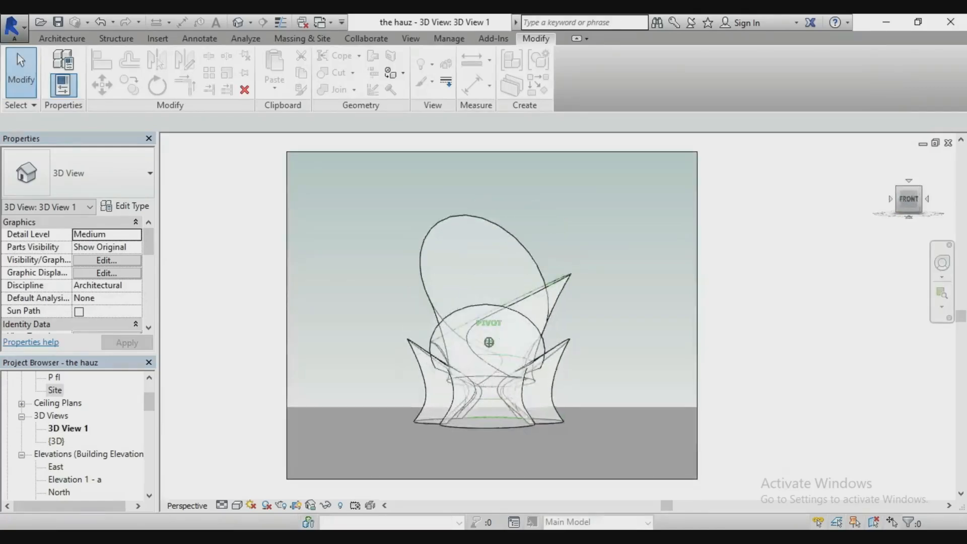
- Examine the outlines of the nested petal masses from the front in the hidden-line camera view
{"action": "scroll", "coordinate": [535, 342], "scroll_direction": "up", "scroll_amount": 2}
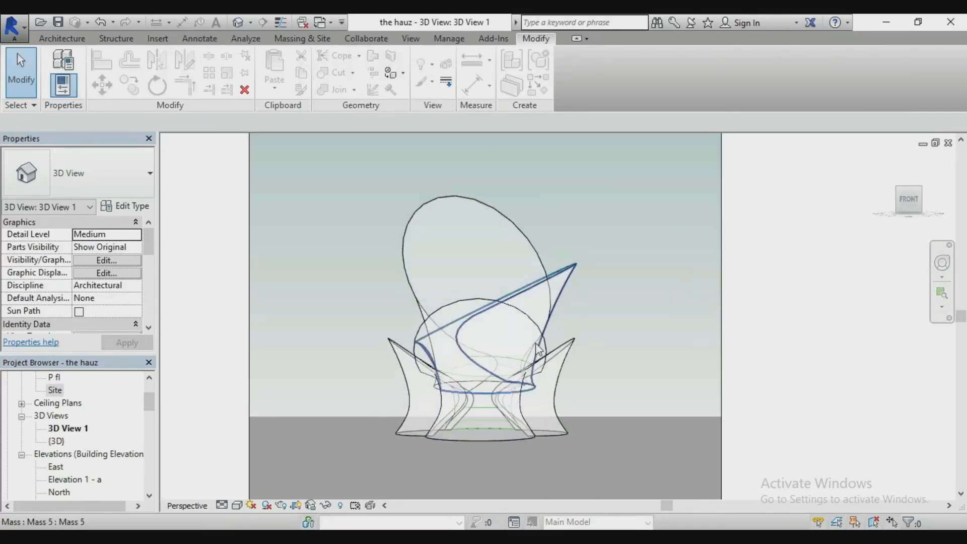
{"action": "scroll", "coordinate": [450, 297], "scroll_direction": "down", "scroll_amount": 2}
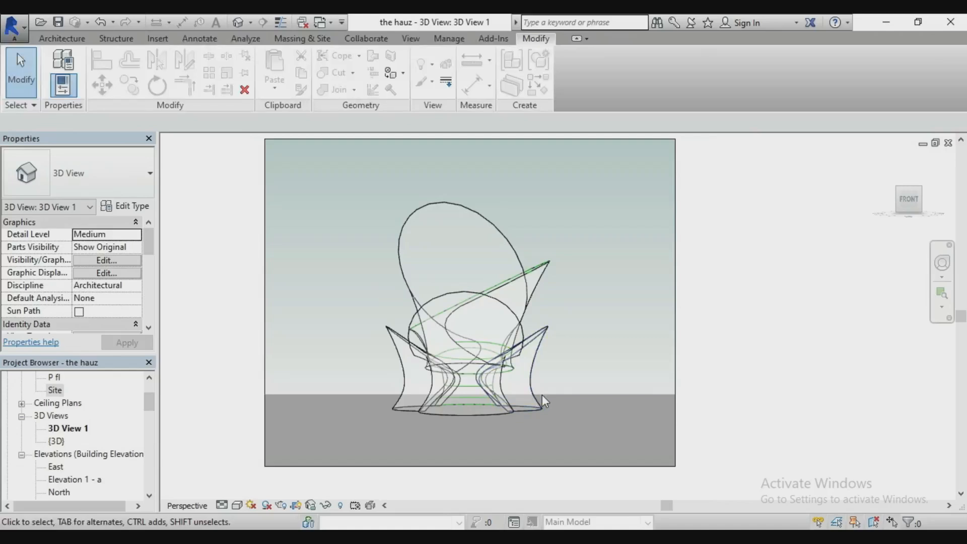
{"action": "middle_click_drag", "start_coordinate": [463, 303], "coordinate": [474, 315]}
{"action": "scroll", "coordinate": [474, 316], "scroll_direction": "up", "scroll_amount": 1}
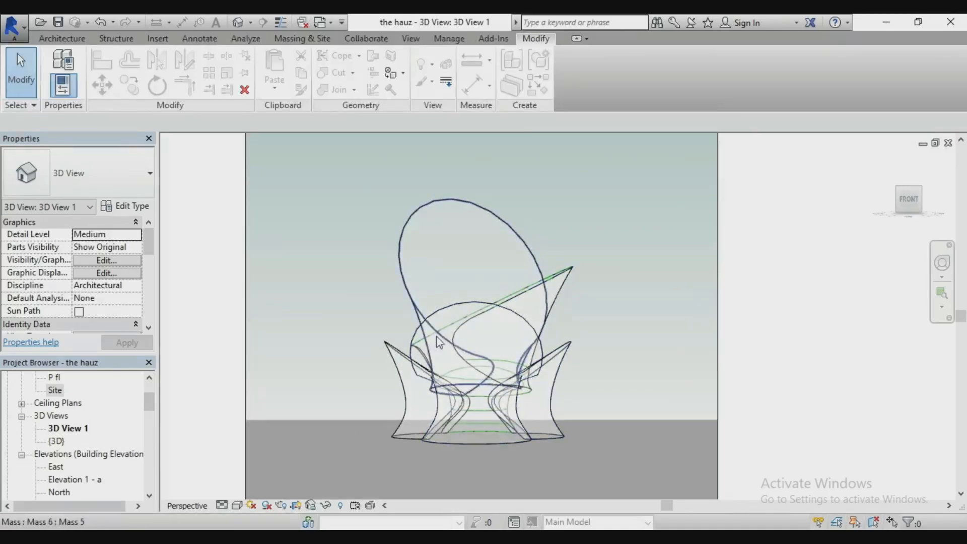
{"action": "scroll", "coordinate": [511, 340], "scroll_direction": "down", "scroll_amount": 1}
{"action": "scroll", "coordinate": [476, 358], "scroll_direction": "up", "scroll_amount": 1}
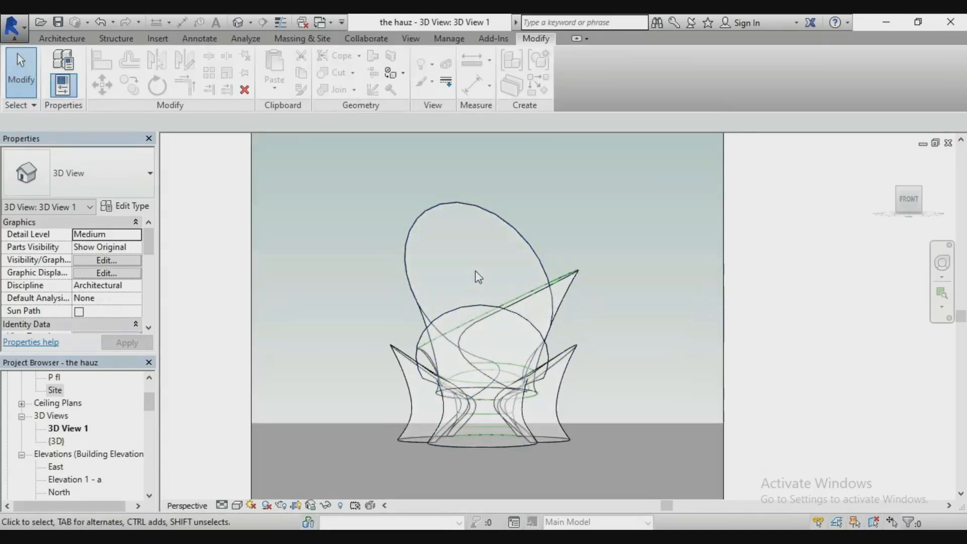
{"action": "scroll", "coordinate": [432, 416], "scroll_direction": "up", "scroll_amount": 3}
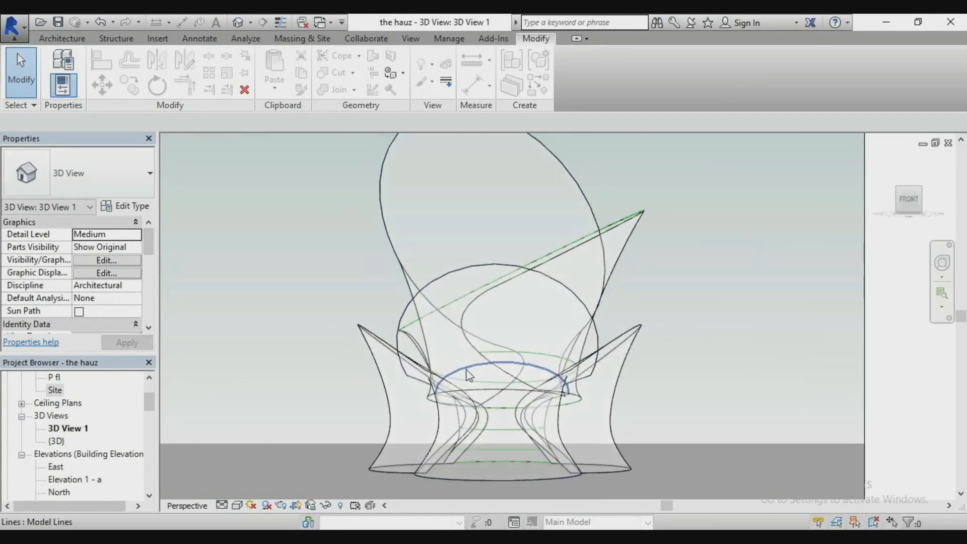
{"action": "scroll", "coordinate": [467, 369], "scroll_direction": "down", "scroll_amount": 1}
{"action": "scroll", "coordinate": [505, 294], "scroll_direction": "up", "scroll_amount": 1}
{"action": "scroll", "coordinate": [508, 292], "scroll_direction": "down", "scroll_amount": 1}
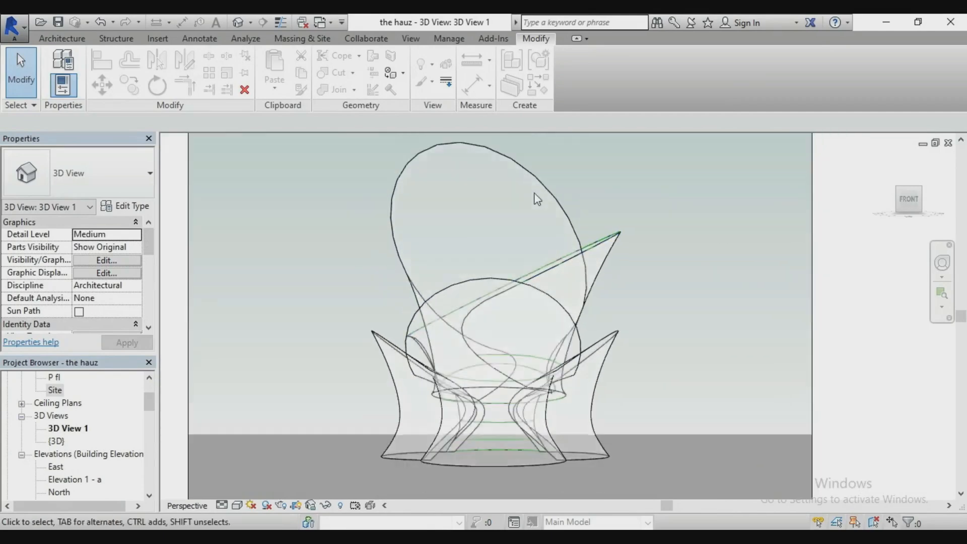
{"action": "scroll", "coordinate": [534, 193], "scroll_direction": "up", "scroll_amount": 1}
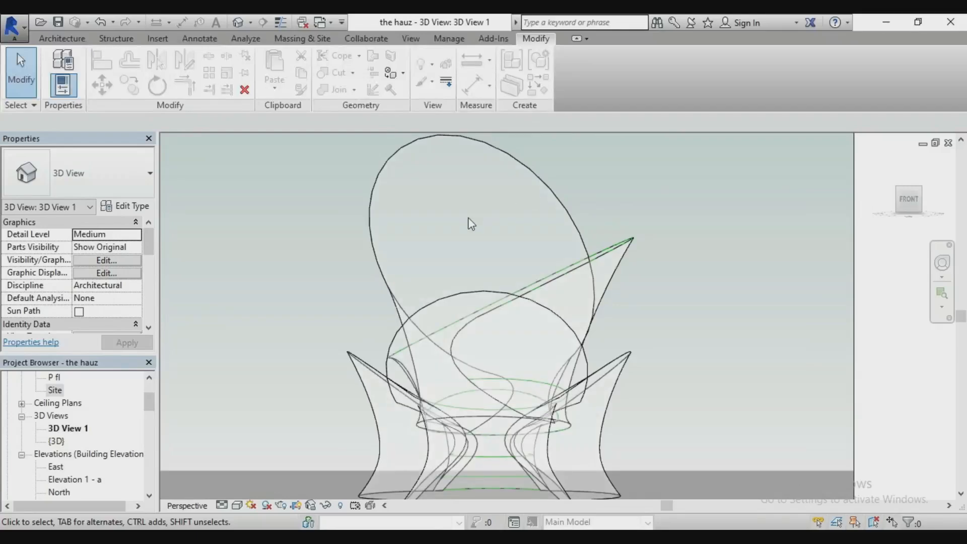